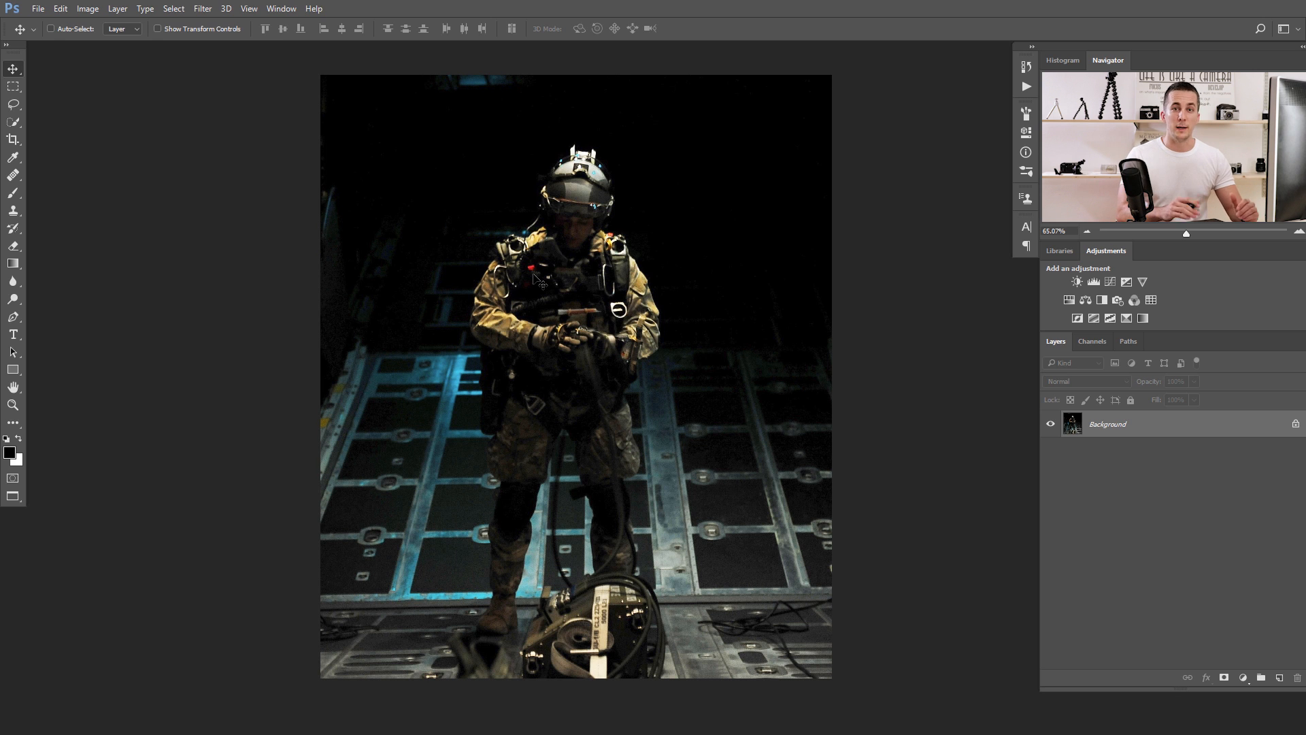
Select the lower half of the image with a rectangular marquee and add a Hue/Saturation adjustment layer limited to it.
left_click(12, 88)
left_click_drag(296, 396, 918, 695)
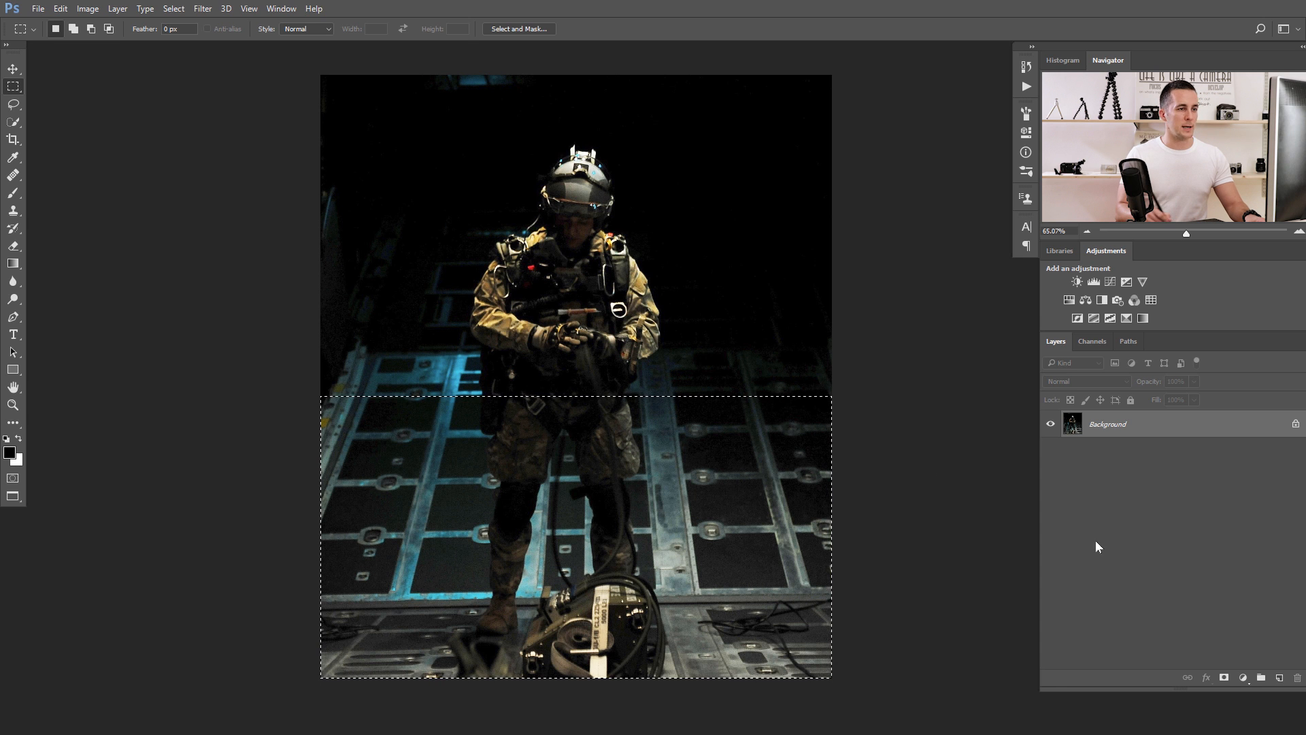
left_click(1242, 678)
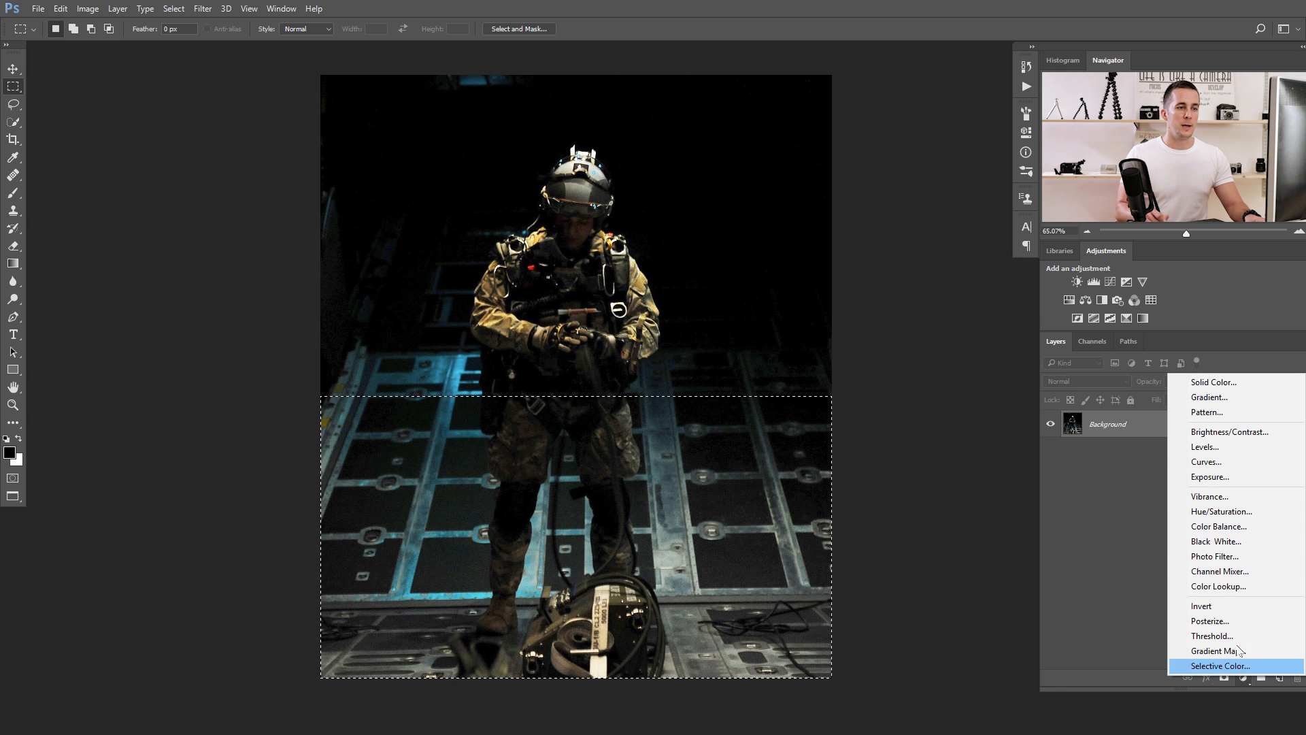
left_click(1222, 511)
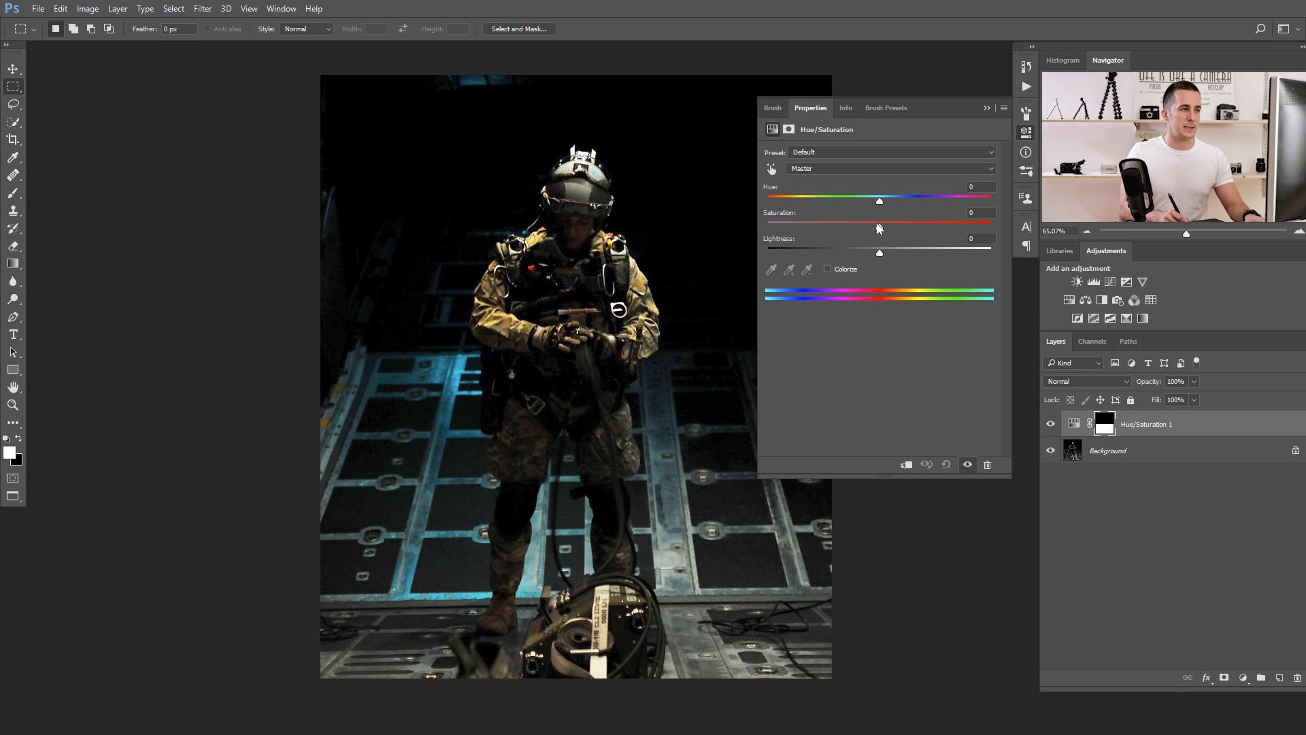
Colorize the Hue/Saturation adjustment with hue 195, saturation 45 and lightness +10, and compare the image with and without it.
left_click(835, 269)
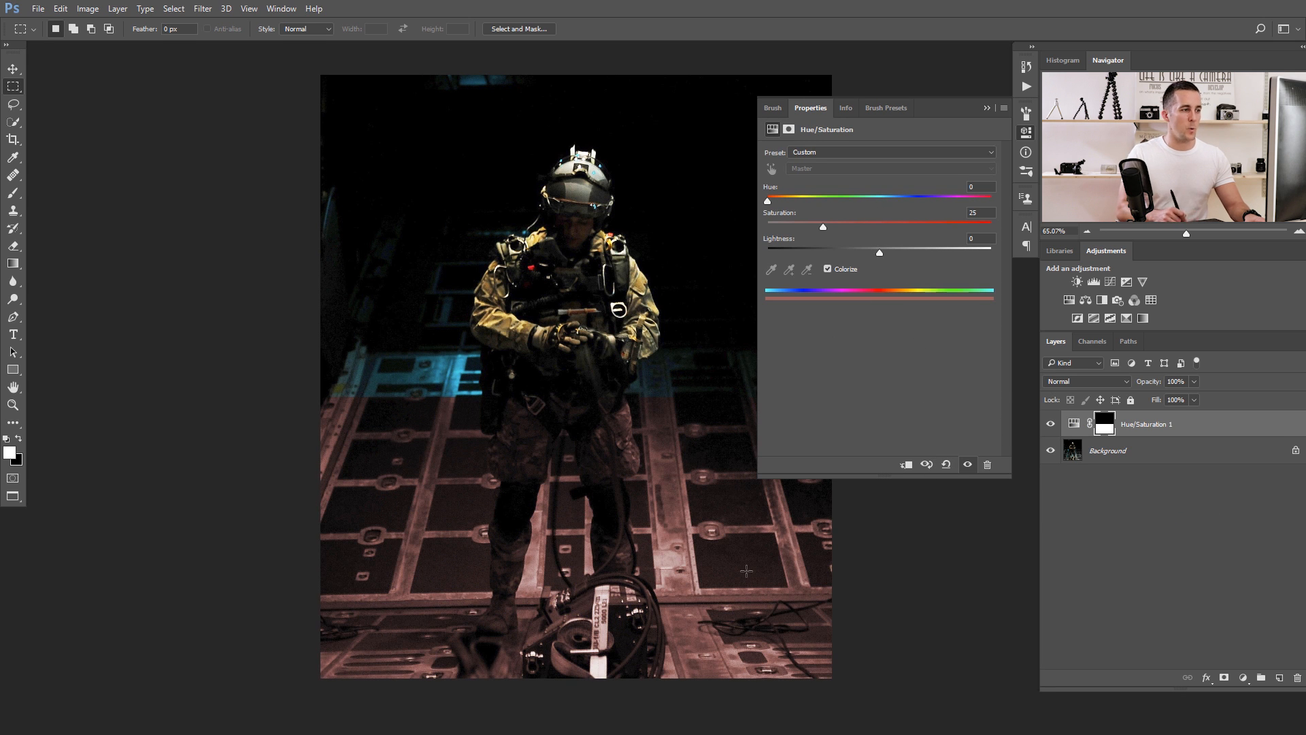
left_click_drag(856, 198, 896, 203)
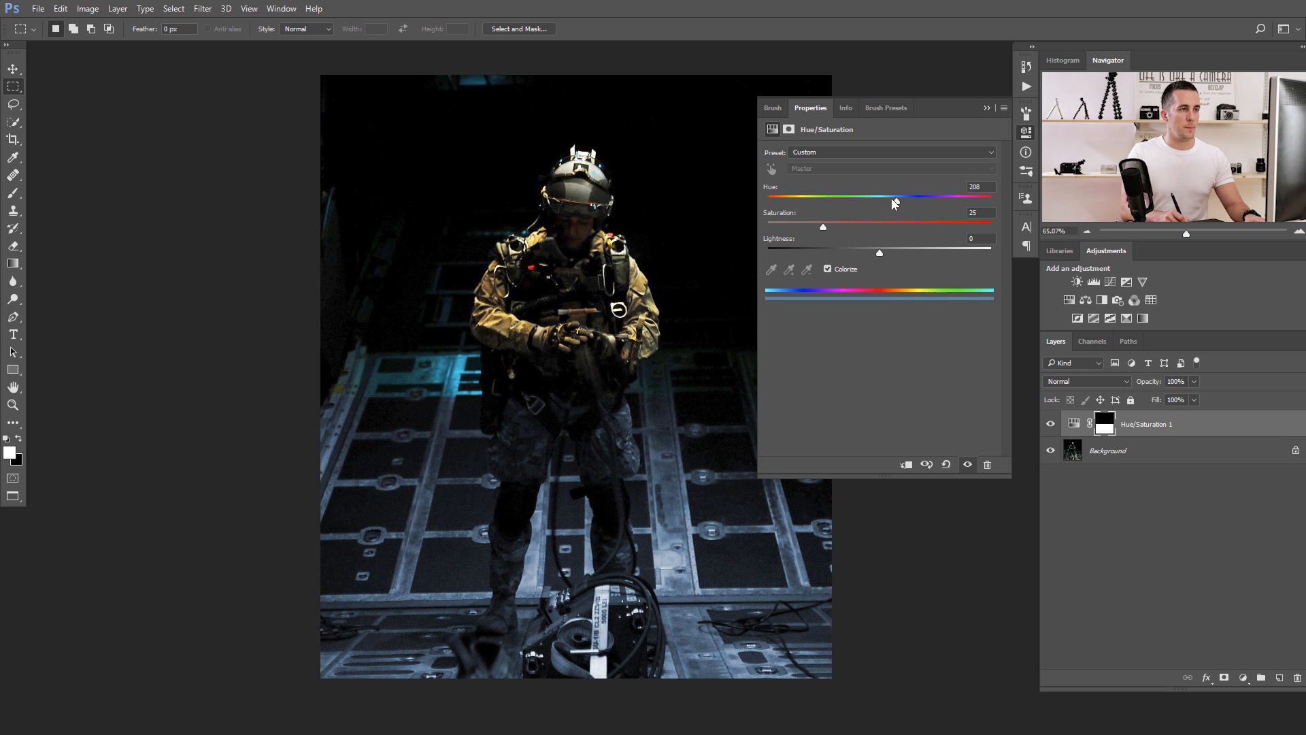
left_click_drag(824, 228, 896, 259)
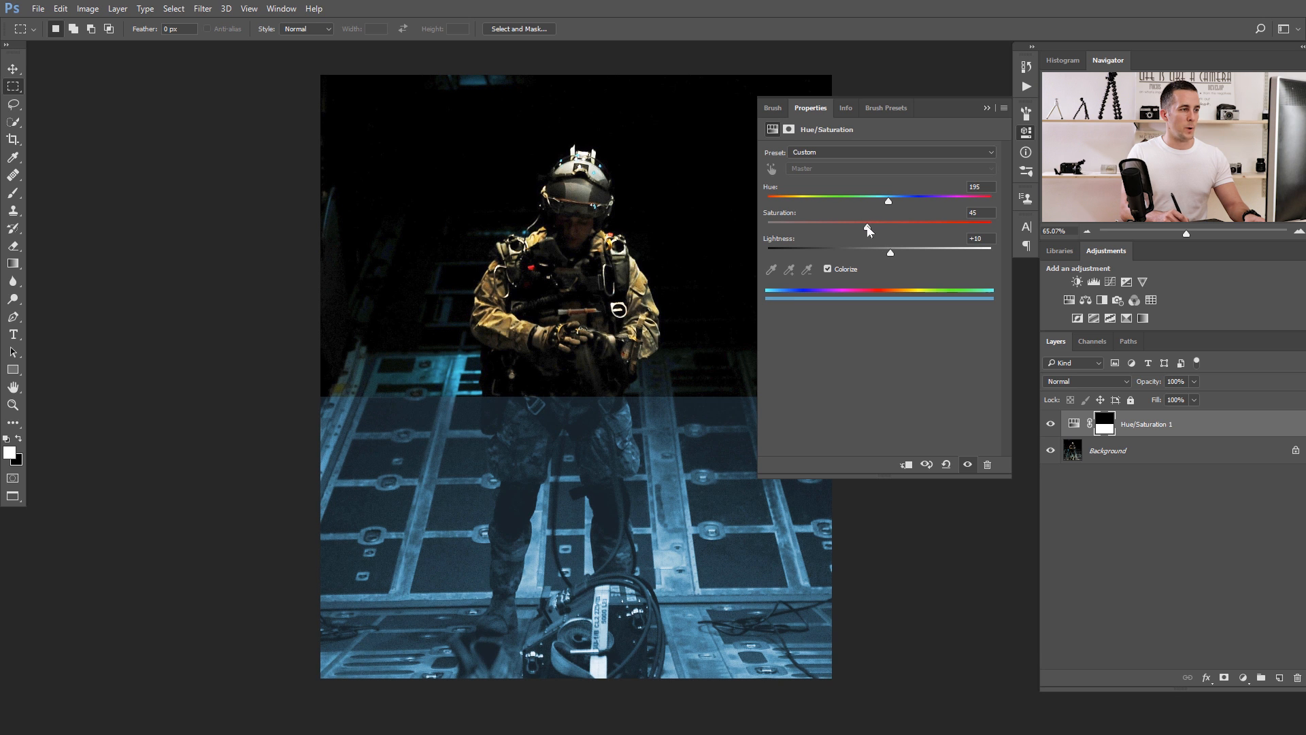
left_click(987, 108)
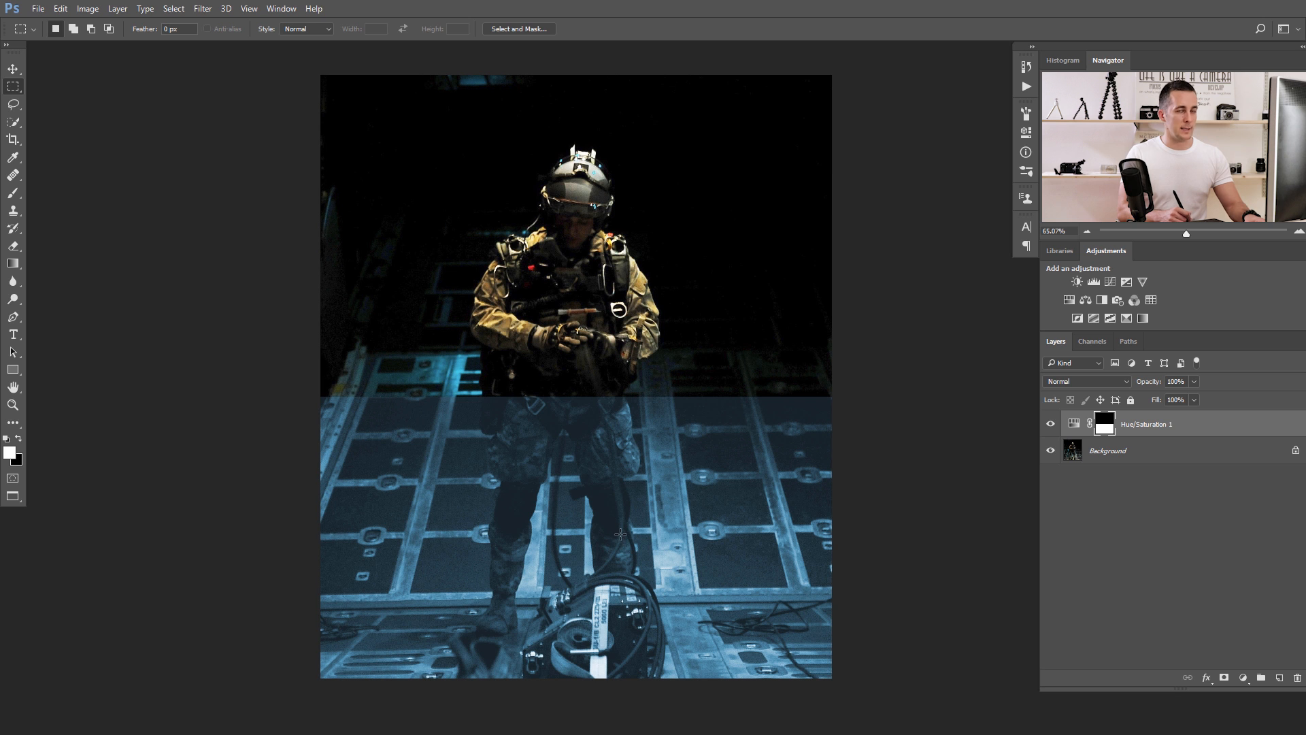
left_click(1050, 423)
left_click(1051, 423)
double_click(1073, 424)
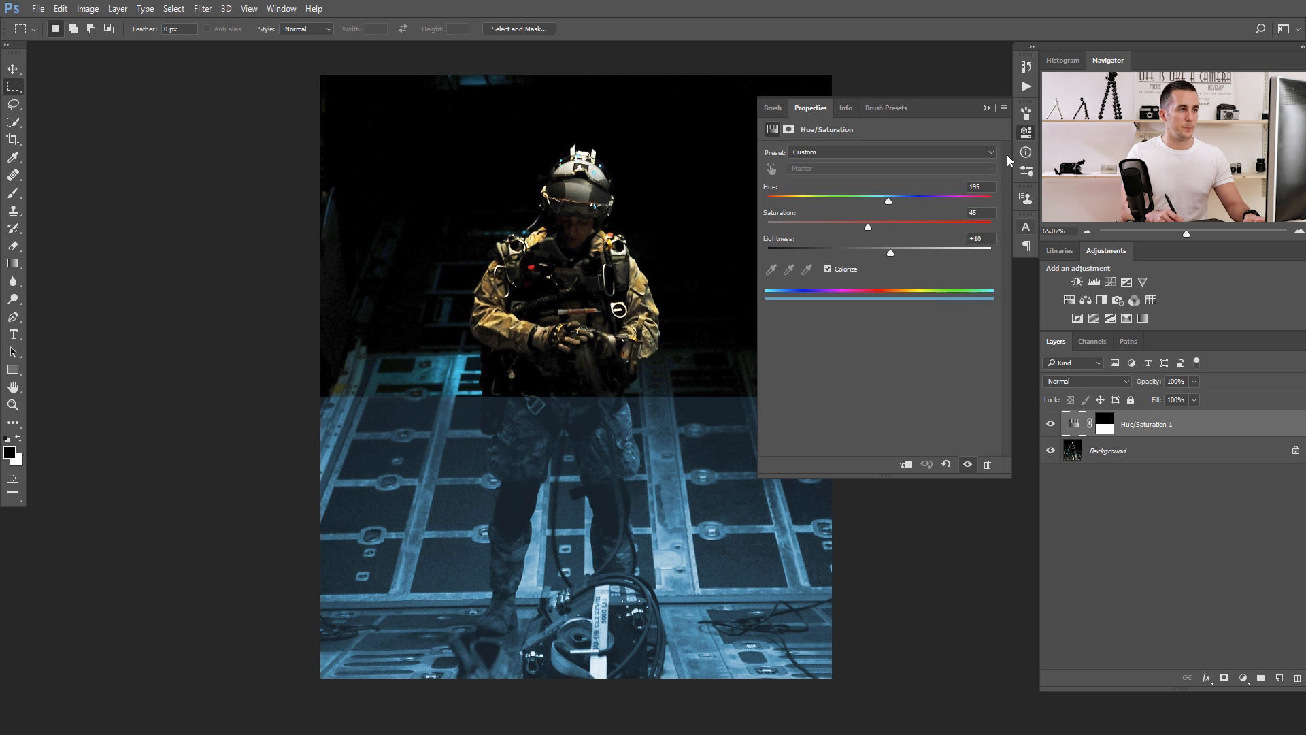
left_click(986, 108)
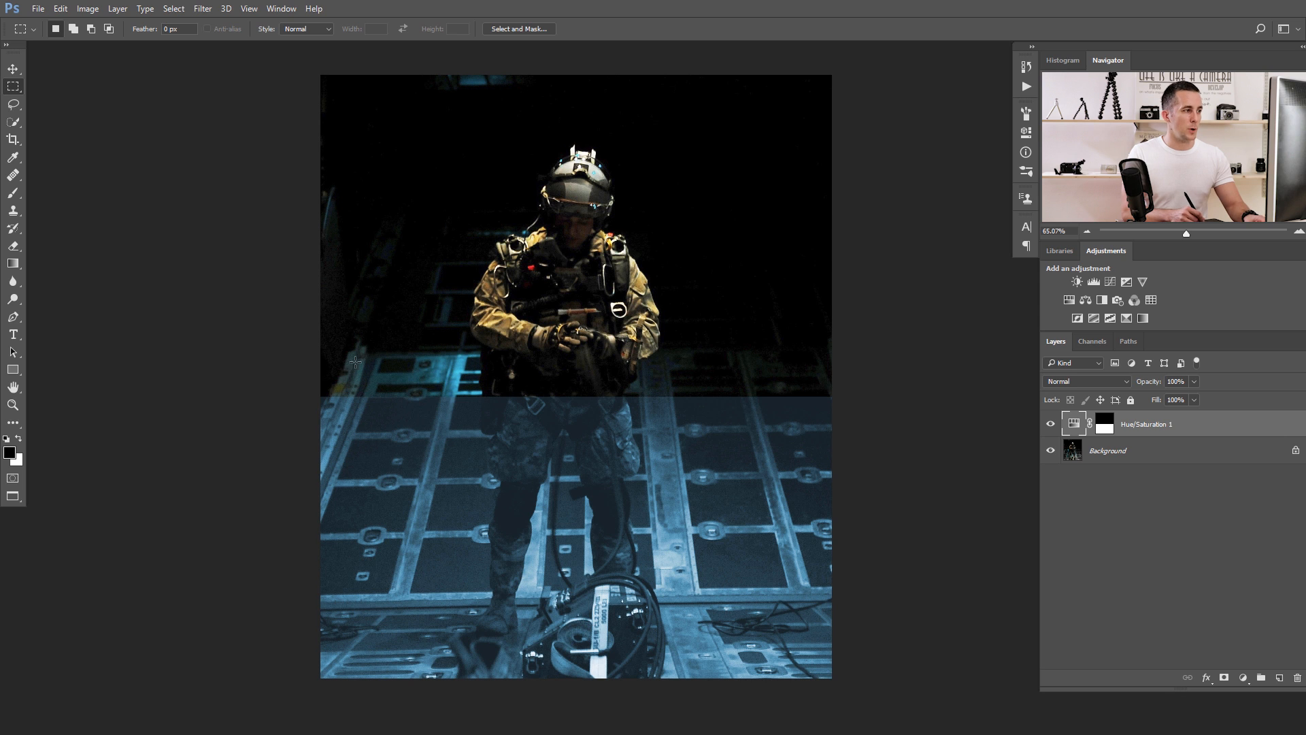
Select a full-width horizontal strip directly above the blue area, from the far edge of the floor down to the tint's upper edge.
left_click_drag(315, 353, 843, 395)
scroll(653, 375, "up", 3)
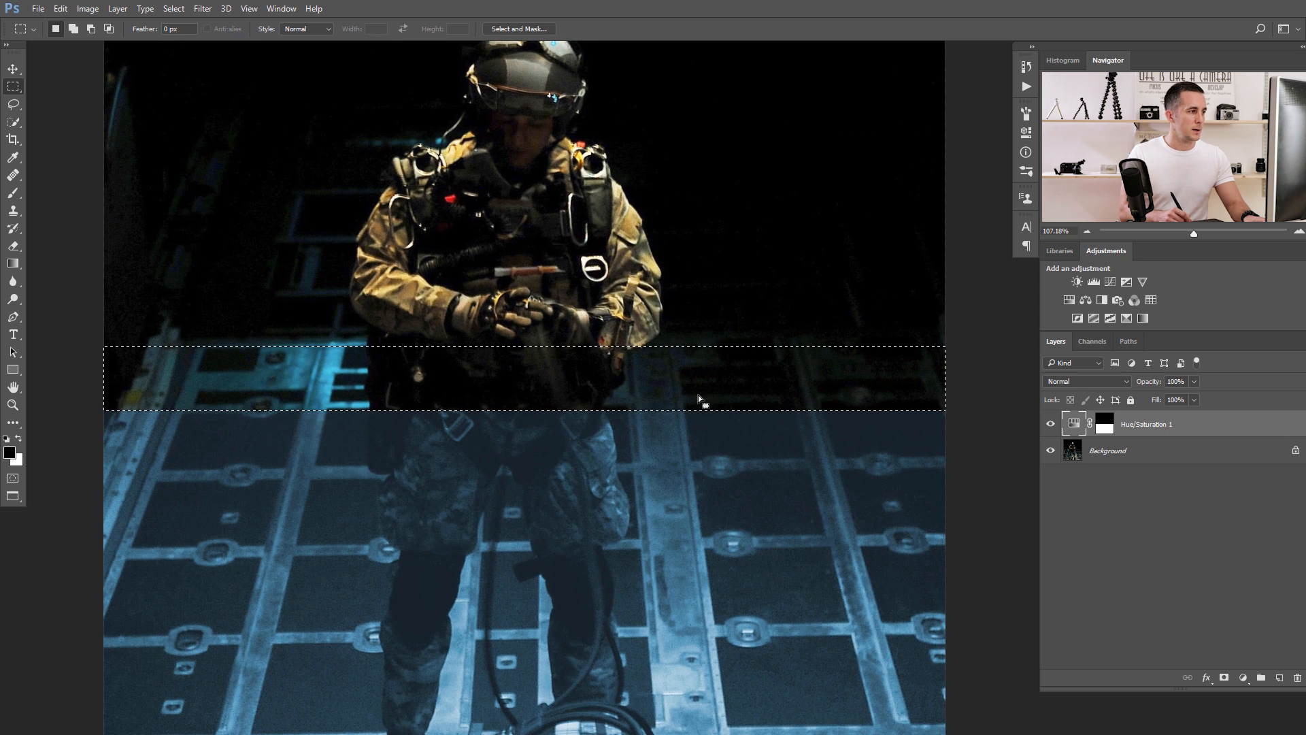
scroll(570, 377, "down", 2)
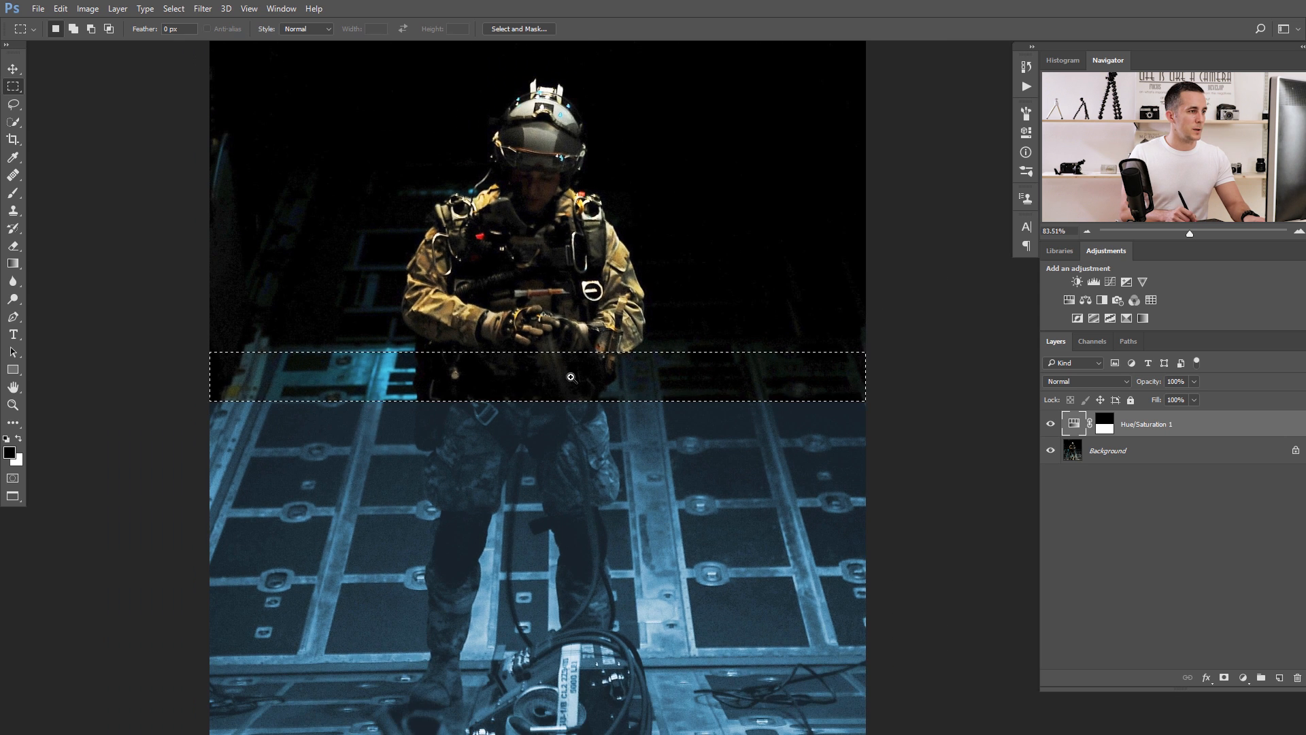
scroll(571, 377, "up", 3)
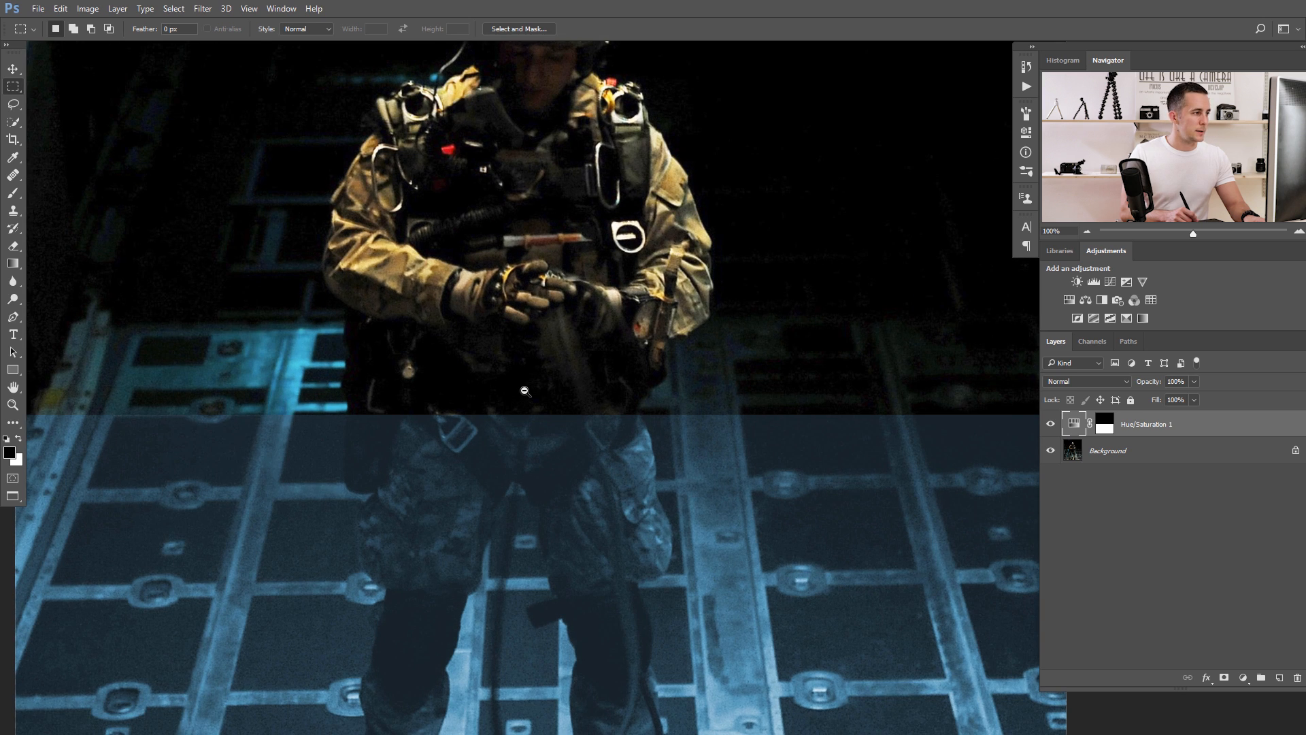
scroll(524, 390, "down", 2)
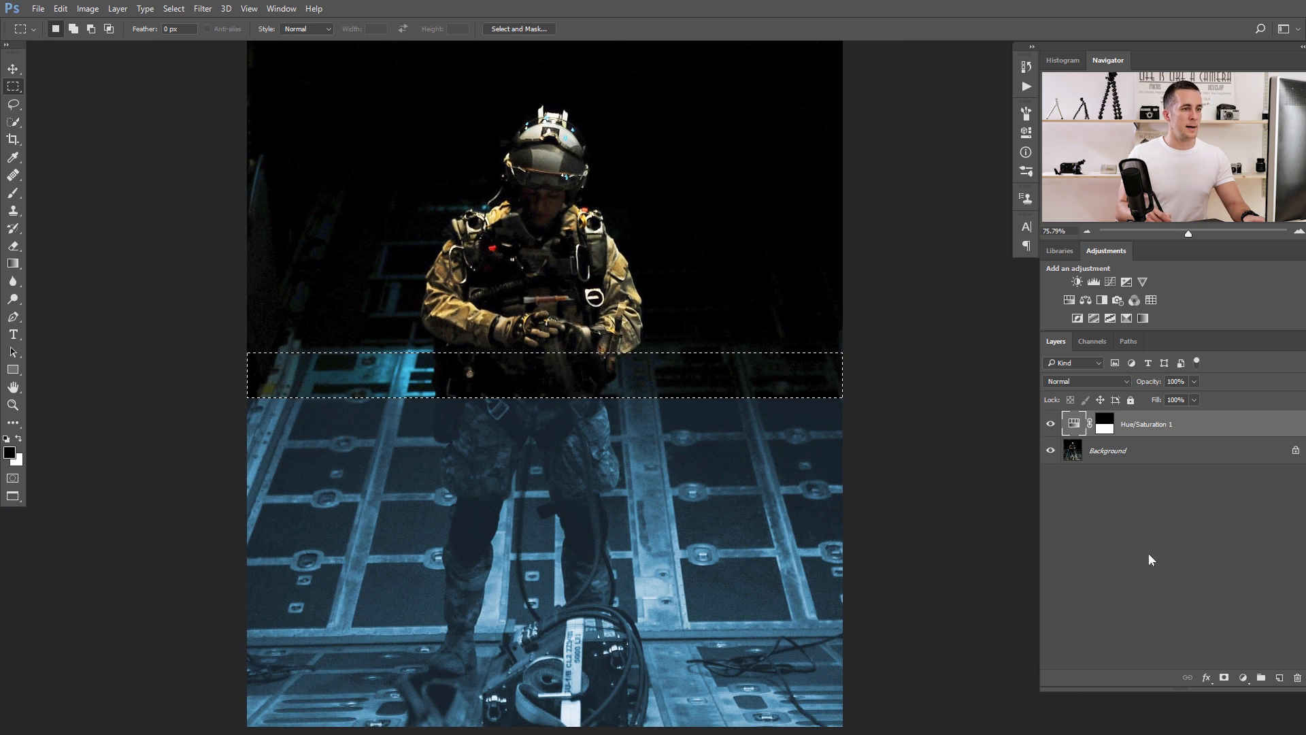
Add a Solid Color fill layer in the selected strip, using a blue sampled from the tinted floor.
left_click(1243, 677)
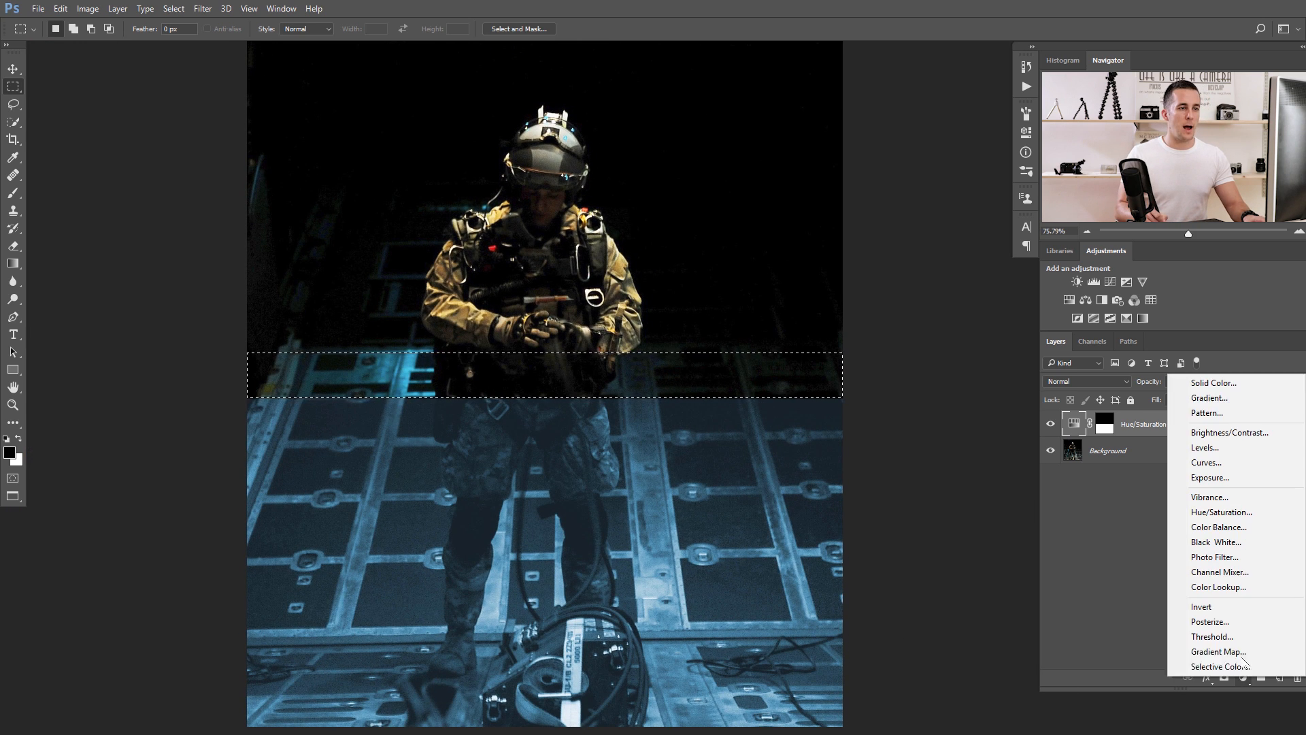
left_click(1210, 385)
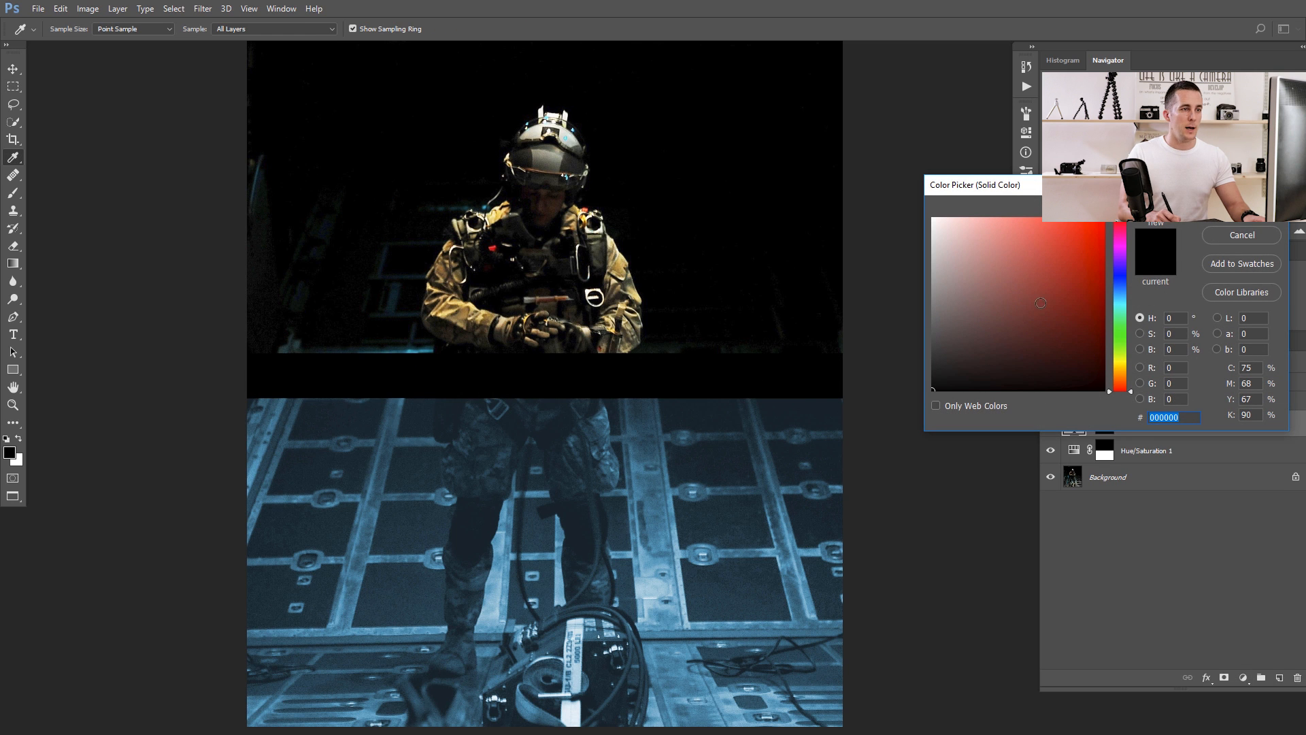
left_click(660, 518)
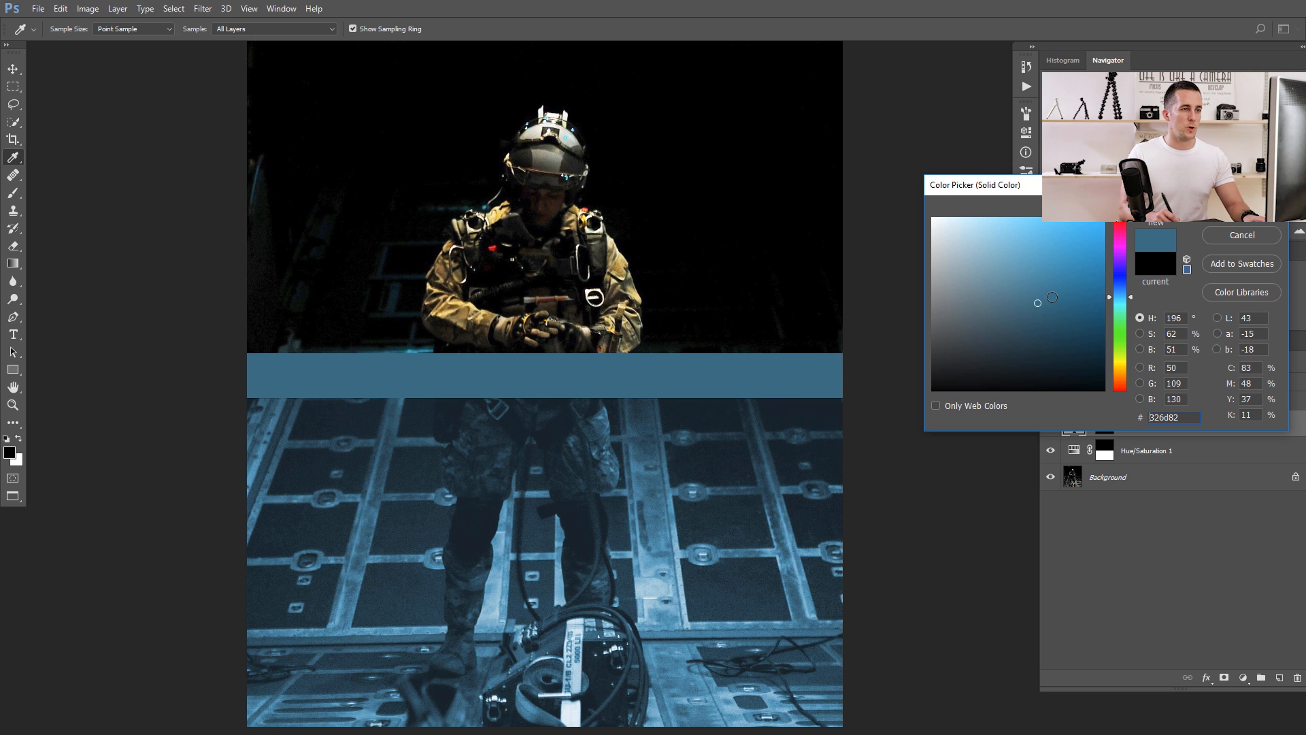
left_click_drag(1038, 302, 1042, 304)
left_click(1231, 208)
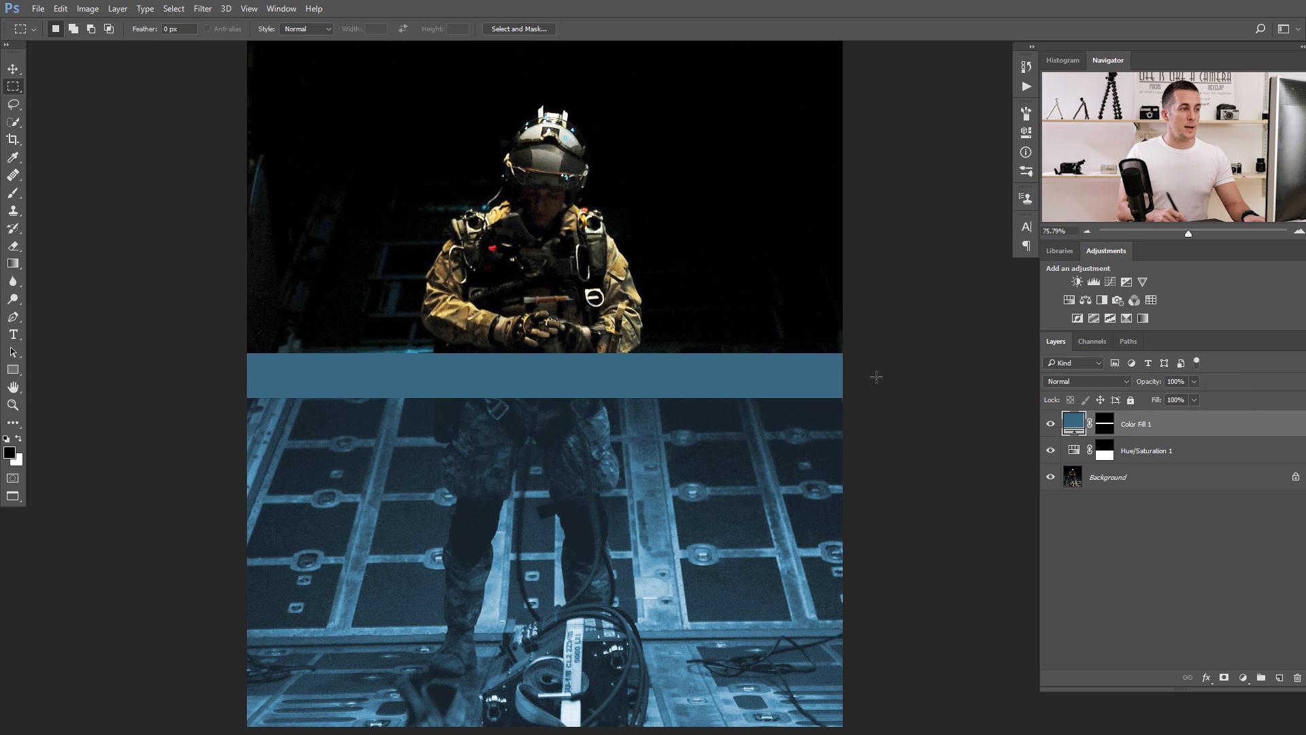
Rename the blue color fill layer as Water Surface.
scroll(653, 374, "up", 3)
scroll(648, 423, "down", 3)
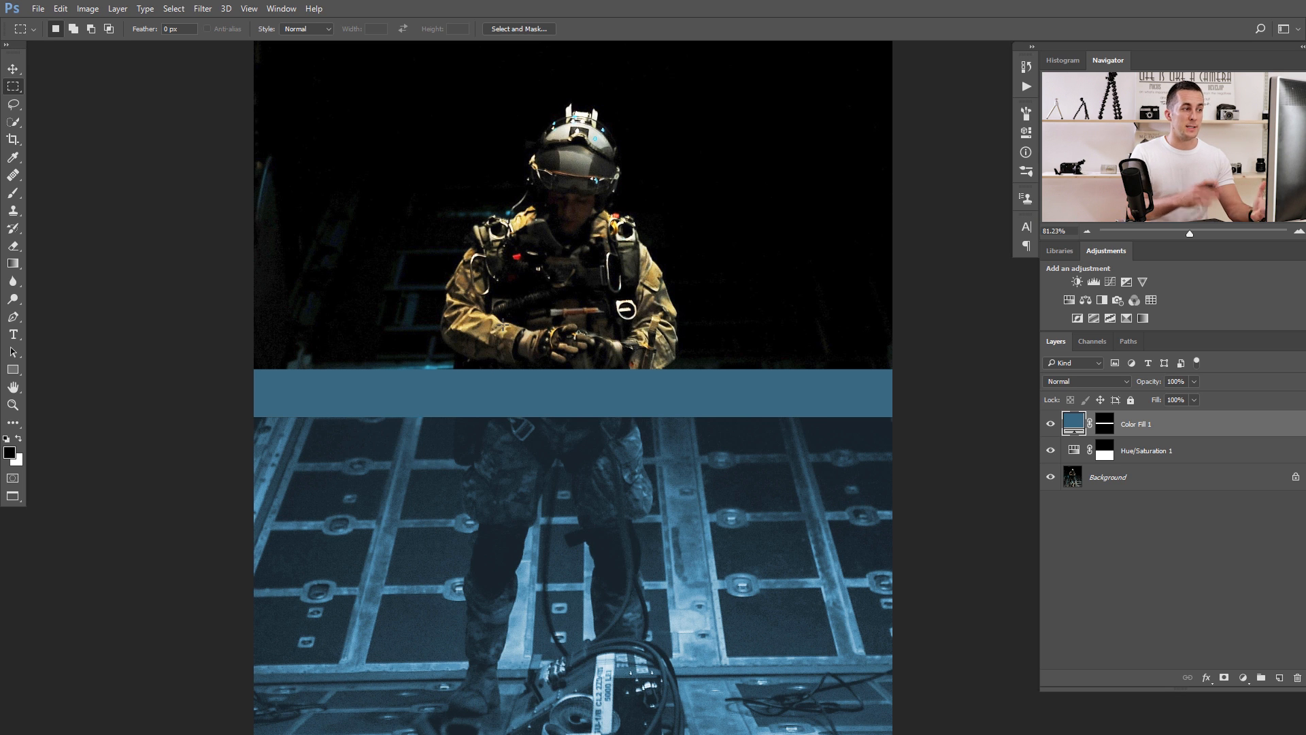
left_click(567, 391)
left_click_drag(566, 390, 626, 386)
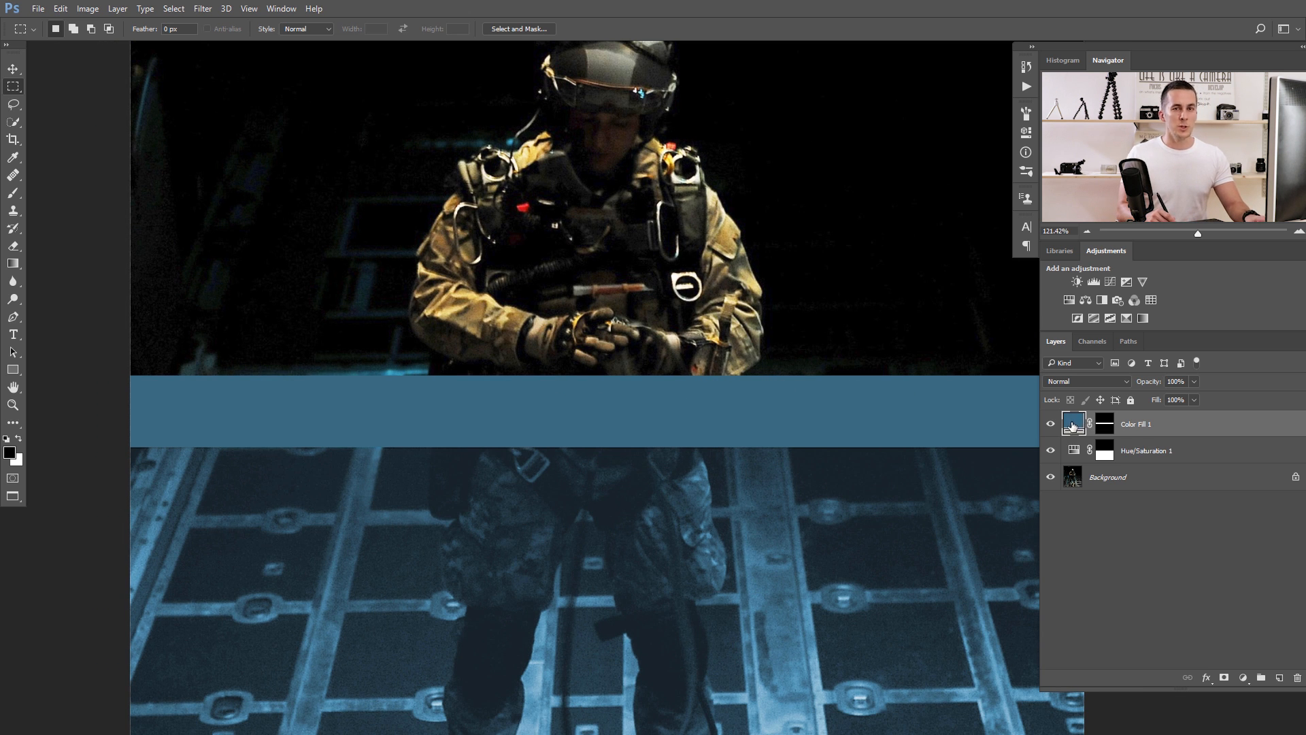
double_click(1132, 425)
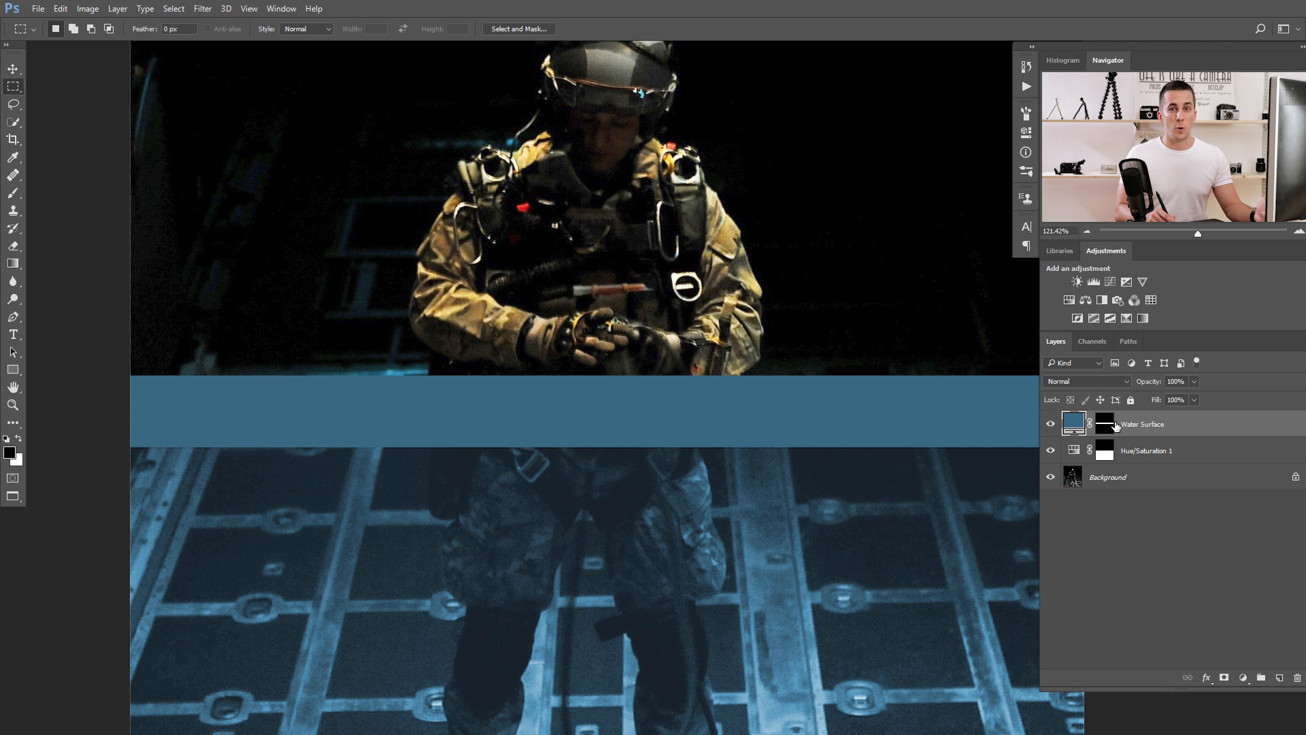
Put the Water Surface layer in a group and name the group W Surface.
key("ctrl+g")
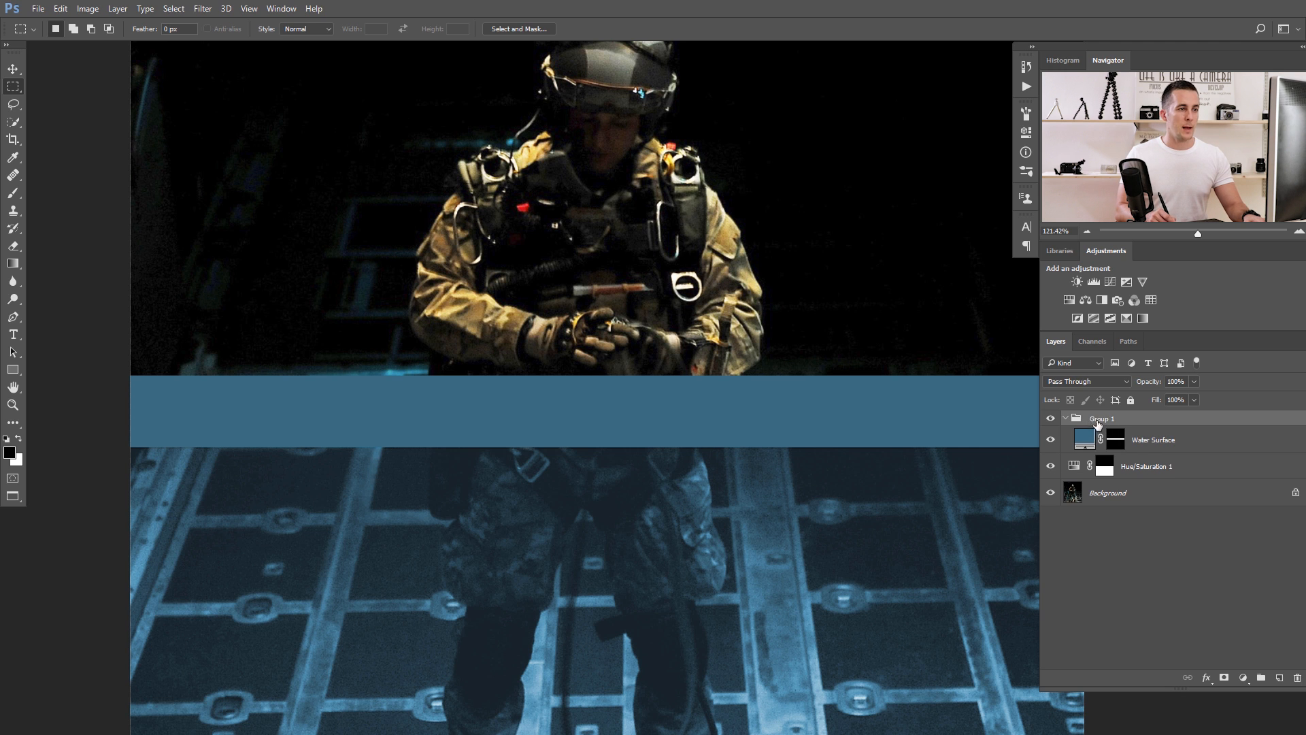
double_click(1107, 418)
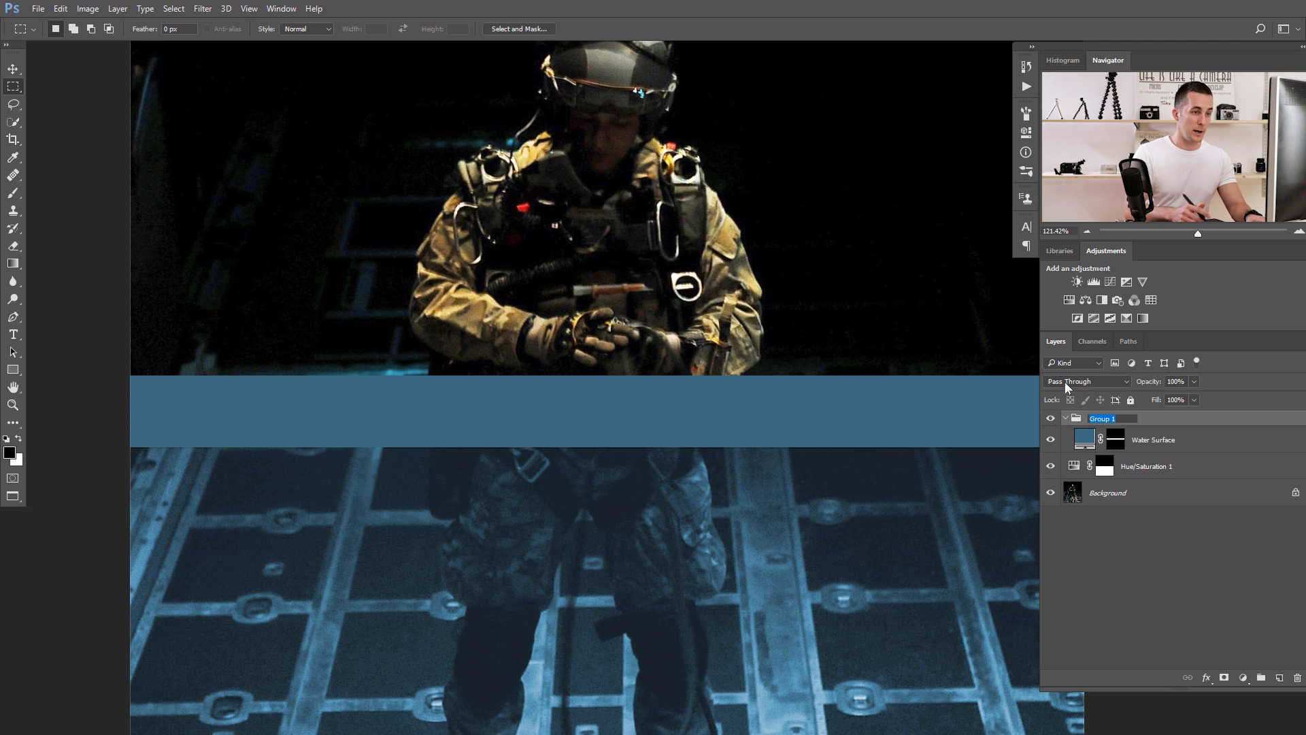
type("W S")
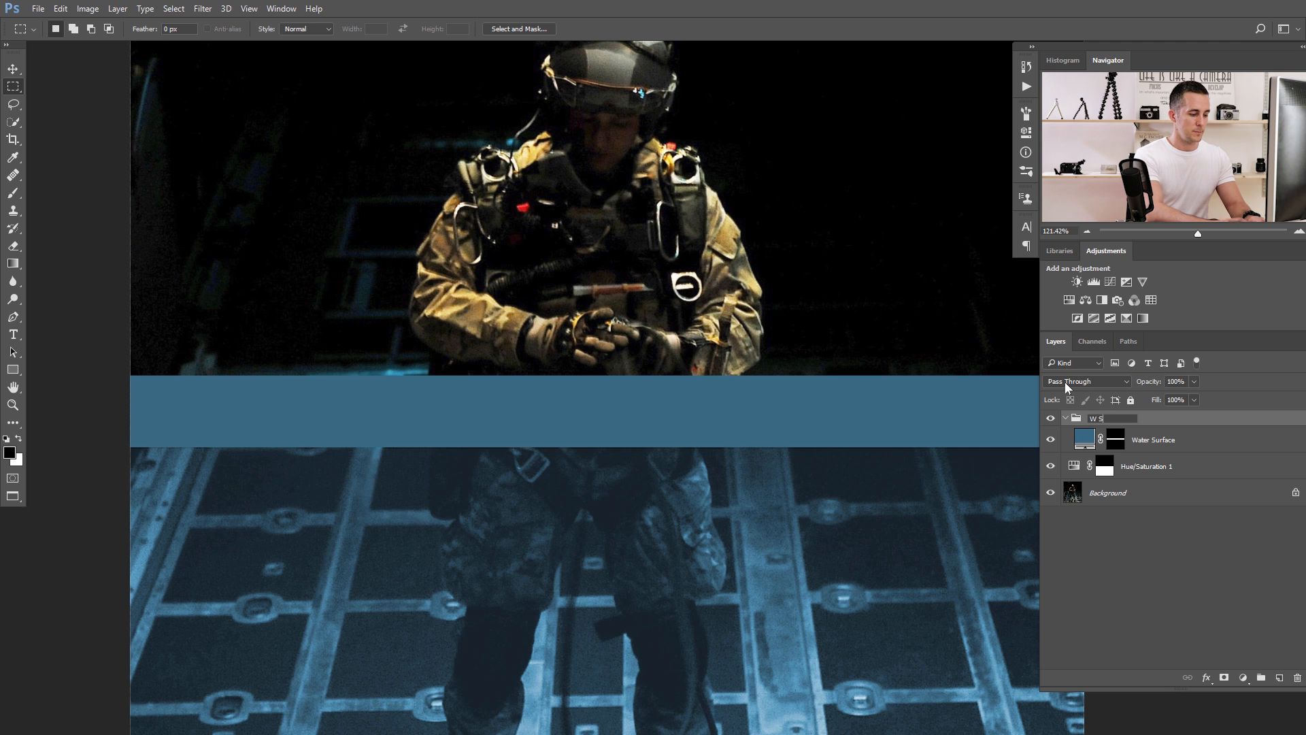
type("urface")
key("Return")
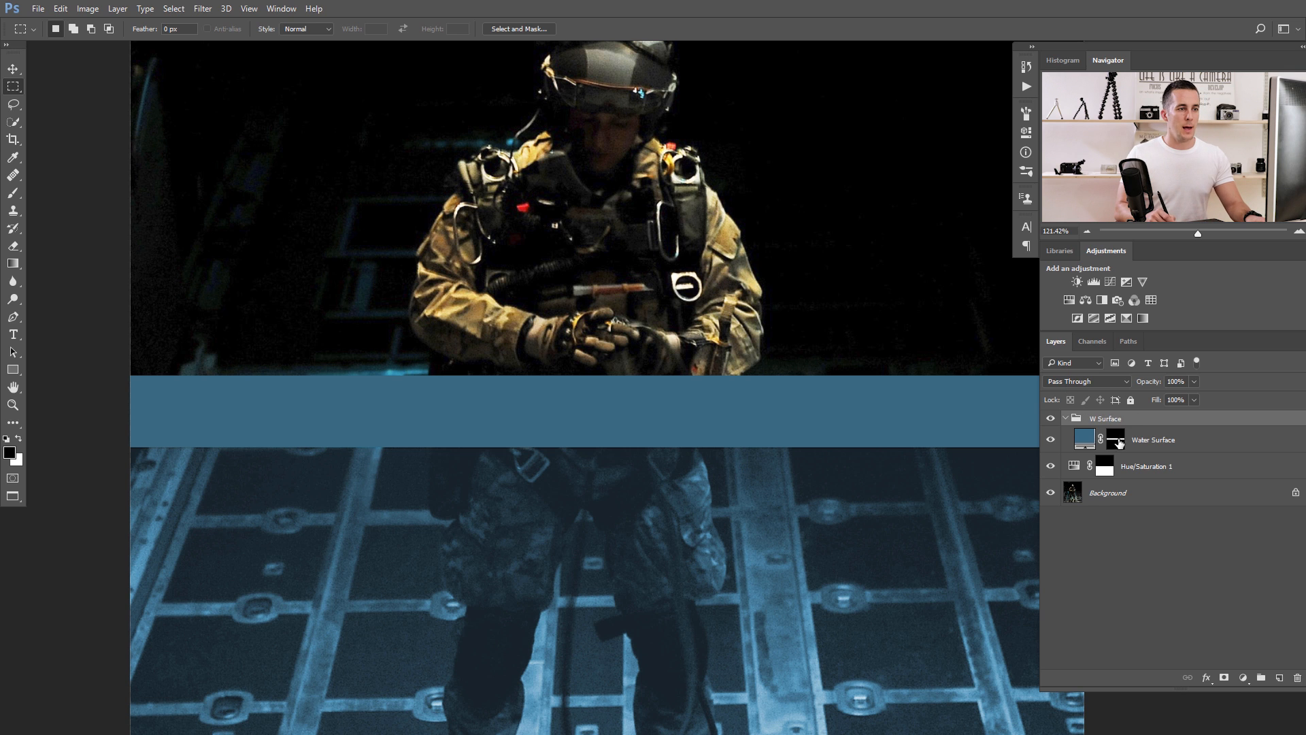
Add a layer mask to the W Surface group and set up a black 50 px brush with a harder edge.
left_click(1223, 678)
key("x")
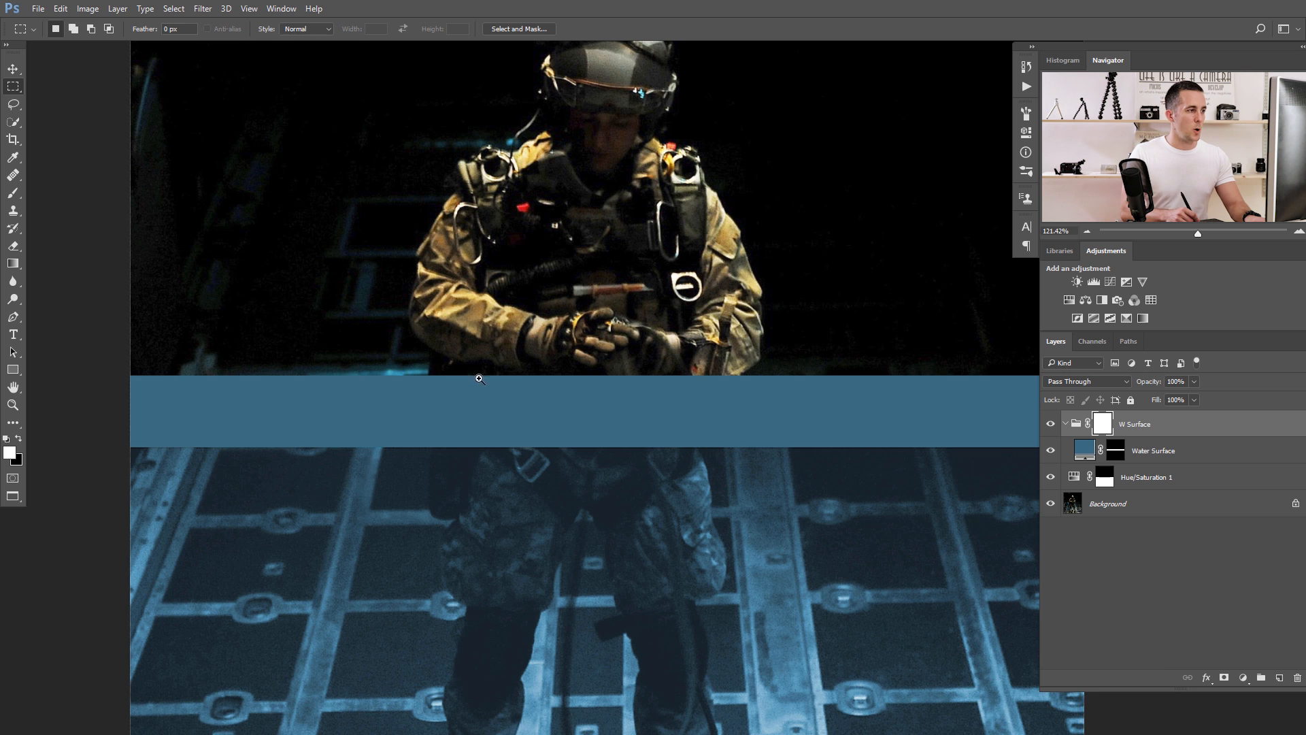
left_click_drag(479, 379, 554, 367)
key("b")
key("bracketleft")
key("bracketleft")
key("bracketleft")
key("bracketleft")
key("bracketleft")
key("bracketleft")
key("x")
right_click(566, 368)
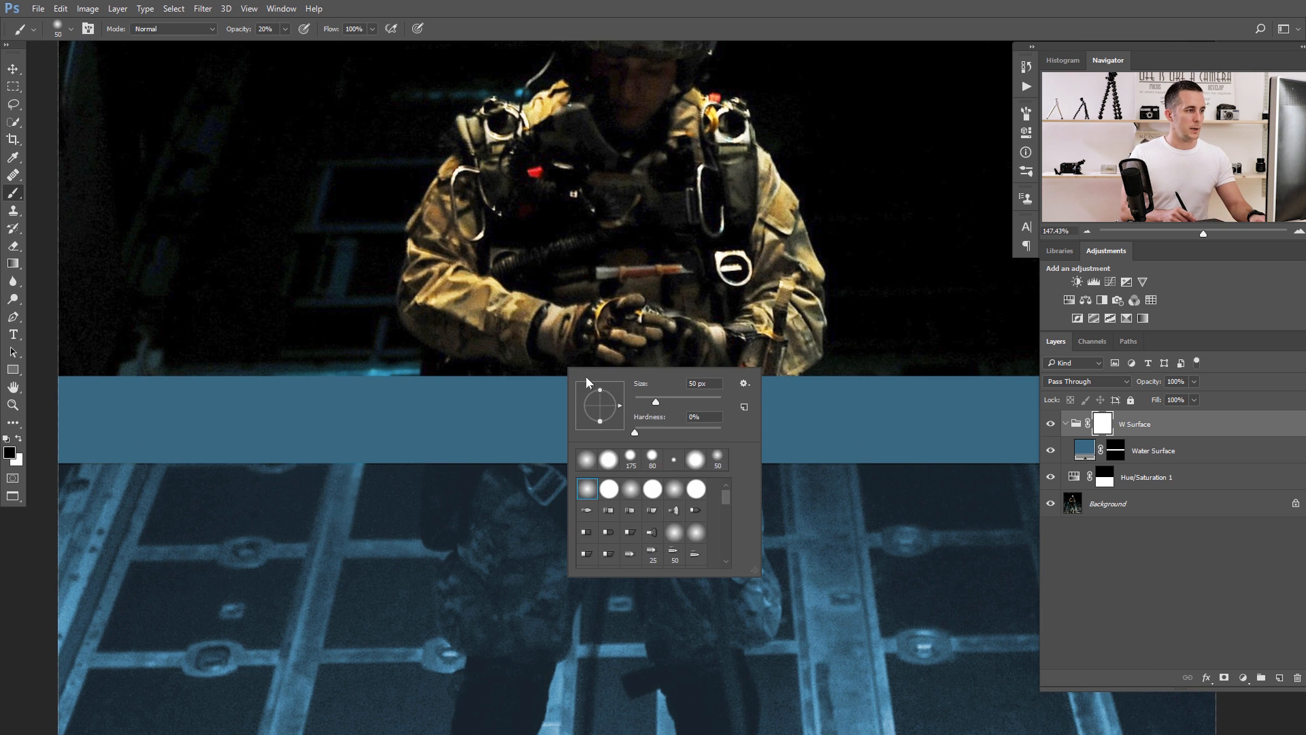
left_click(699, 430)
Paint black on the group mask at 100% brush opacity to uncover the soldier's waist below the hands.
left_click_drag(516, 365, 607, 380)
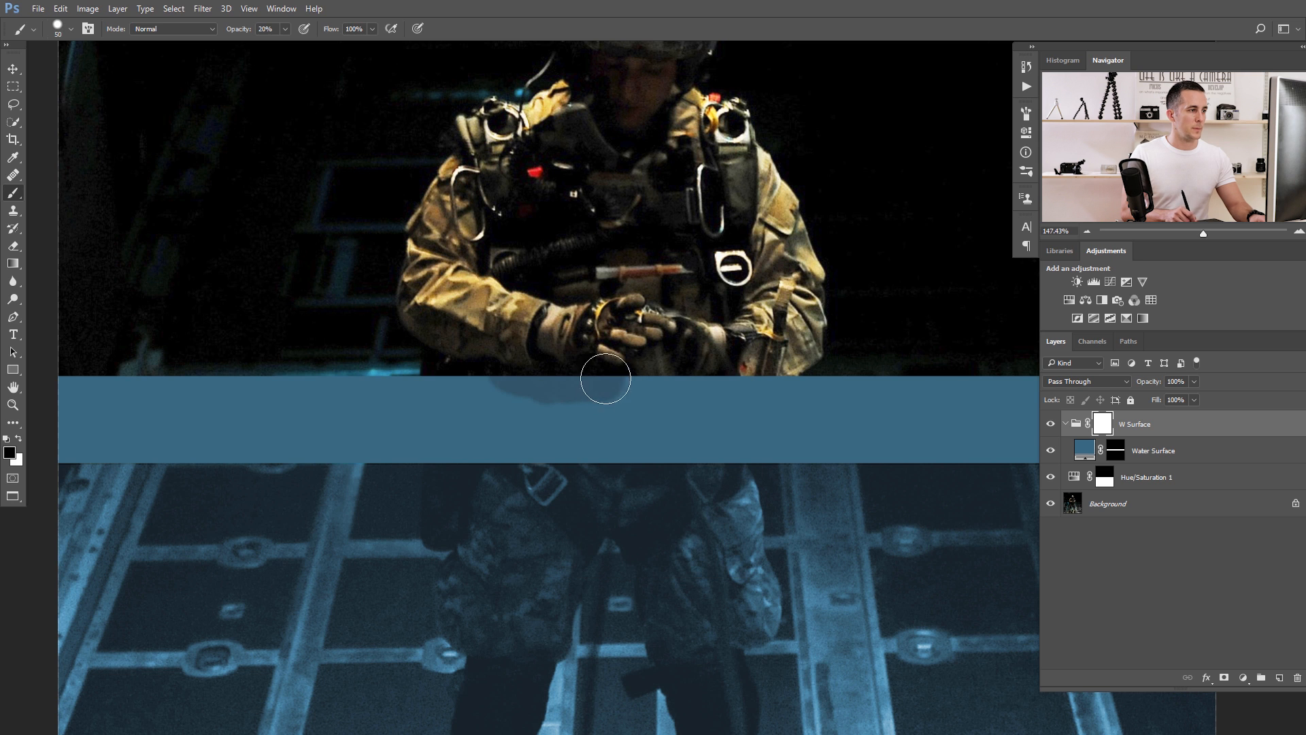
left_click_drag(239, 30, 312, 32)
mouse_move(541, 370)
left_mouse_down()
mouse_move(701, 382)
mouse_move(540, 393)
mouse_move(568, 374)
left_mouse_up()
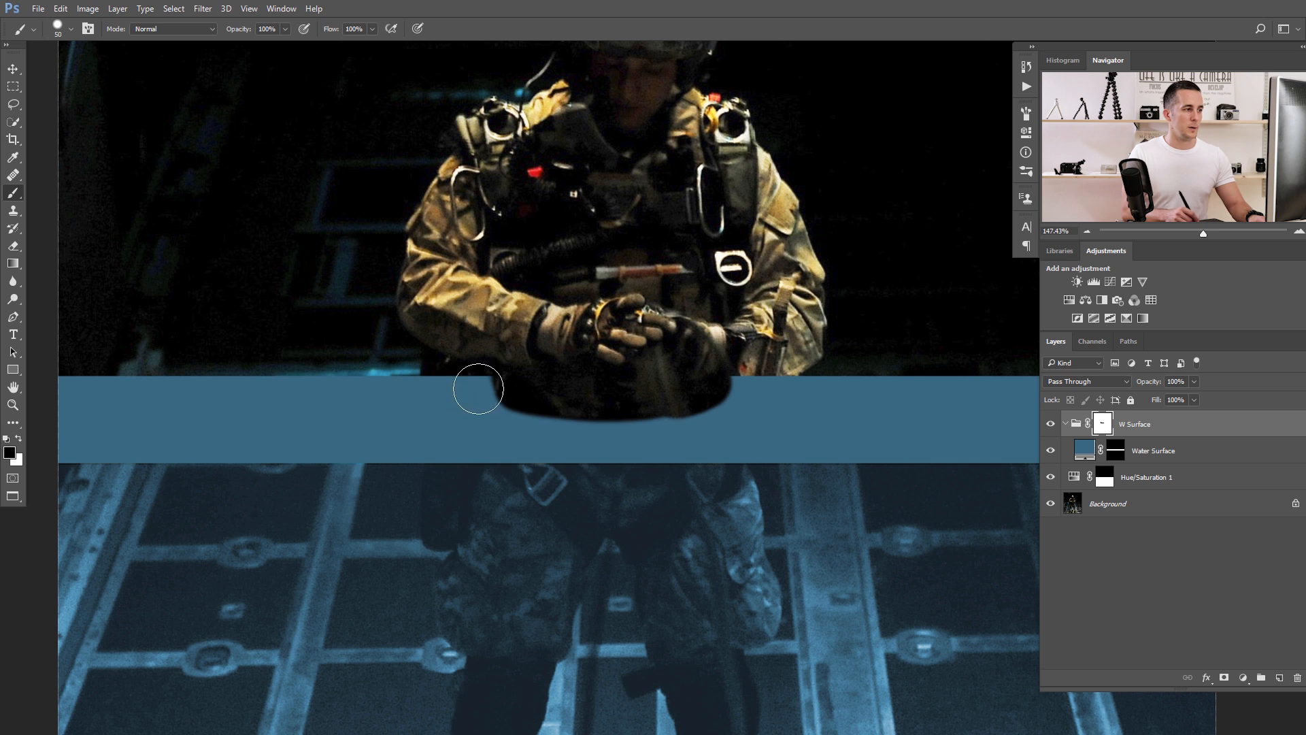
Hide the W Surface group and select the soldier's forearms and waist on the Background layer with Quick Selection.
left_click(1050, 424)
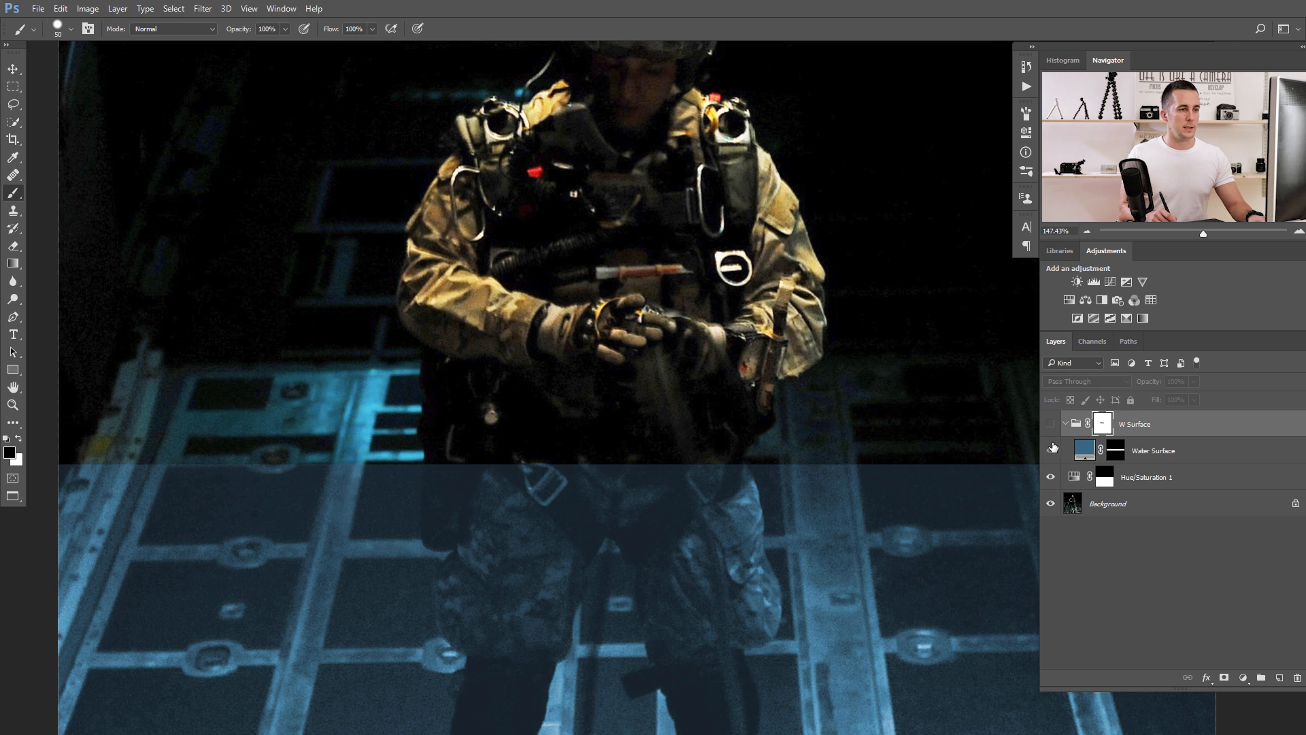
left_click(1076, 507)
left_click(13, 123)
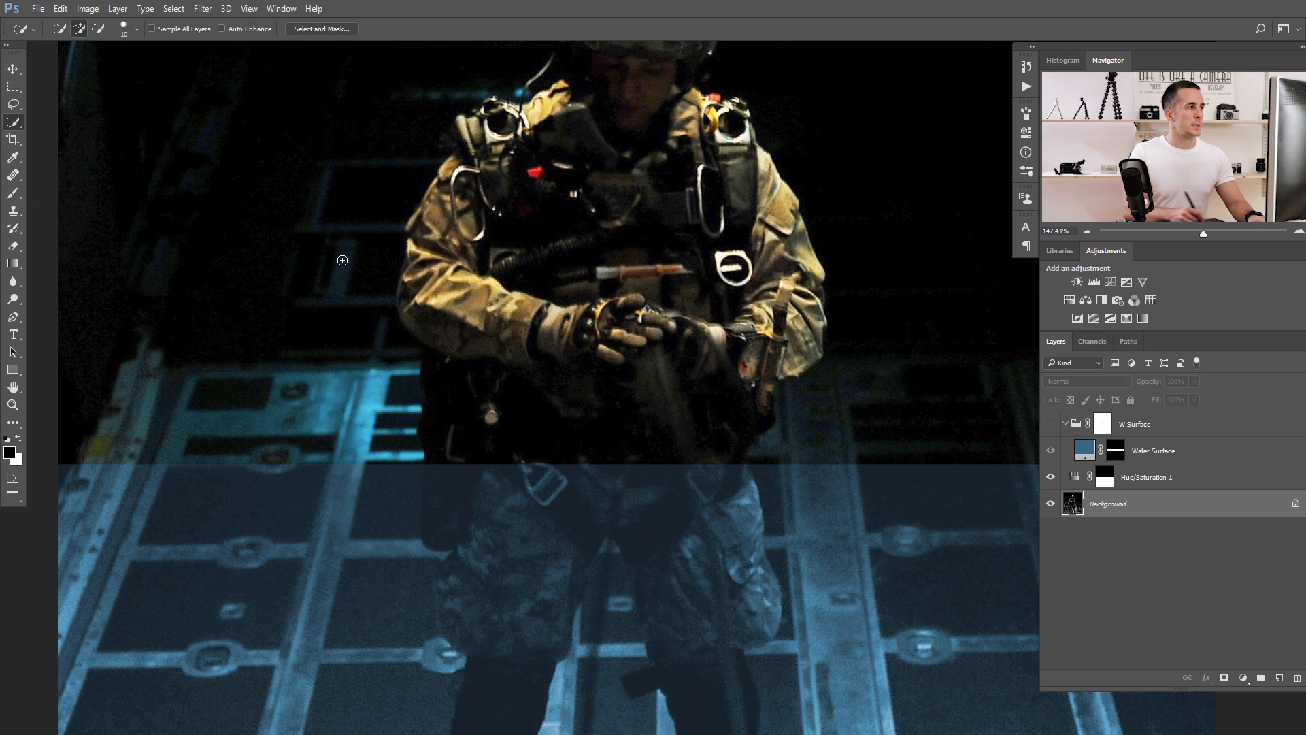
scroll(536, 381, "up", 4)
mouse_move(387, 352)
left_mouse_down()
mouse_move(376, 379)
mouse_move(383, 492)
mouse_move(433, 503)
mouse_move(376, 513)
mouse_move(830, 501)
left_mouse_up()
key("alt")
mouse_move(325, 468)
left_mouse_down()
mouse_move(297, 465)
mouse_move(298, 497)
mouse_move(295, 445)
mouse_move(304, 509)
mouse_move(323, 505)
mouse_move(329, 541)
mouse_move(342, 505)
mouse_move(341, 653)
mouse_move(361, 548)
left_mouse_up()
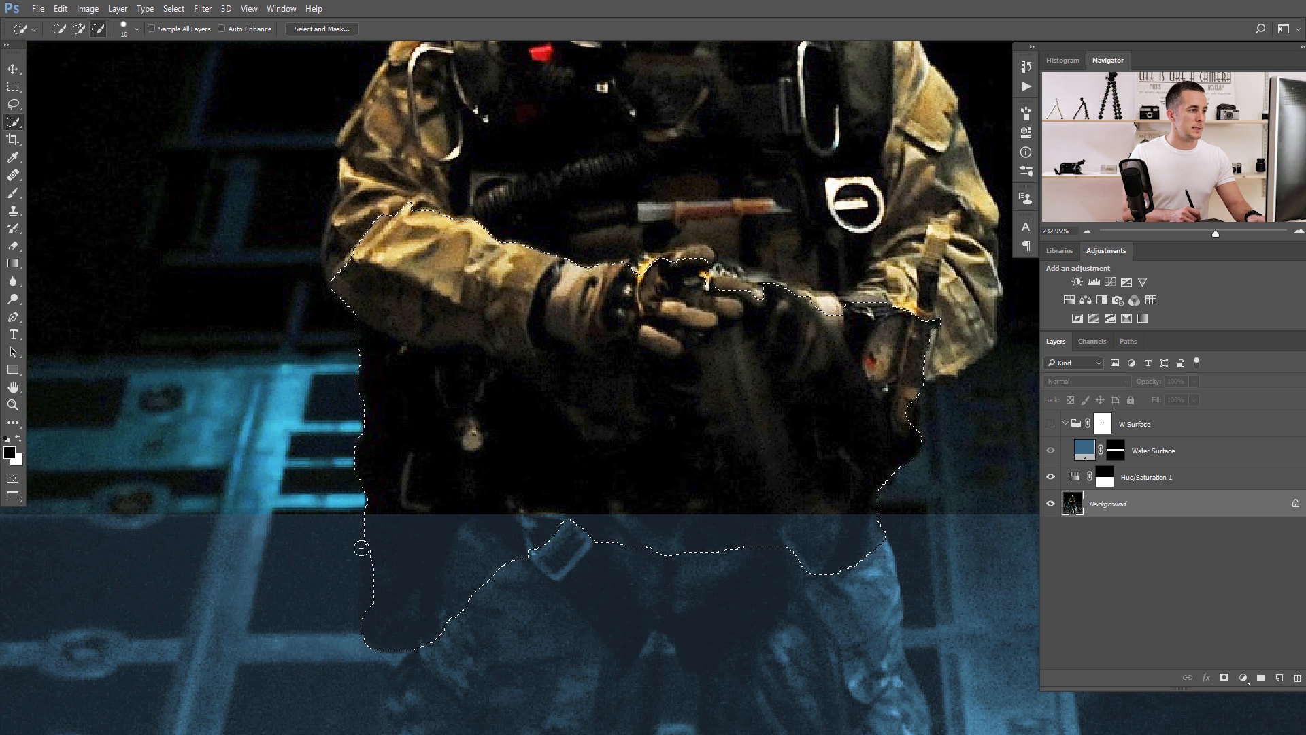
Show the W Surface group and paint its mask black inside the selection with a brush reduced to 20 px, uncovering the waist's edges.
left_click(1050, 423)
left_click(1156, 423)
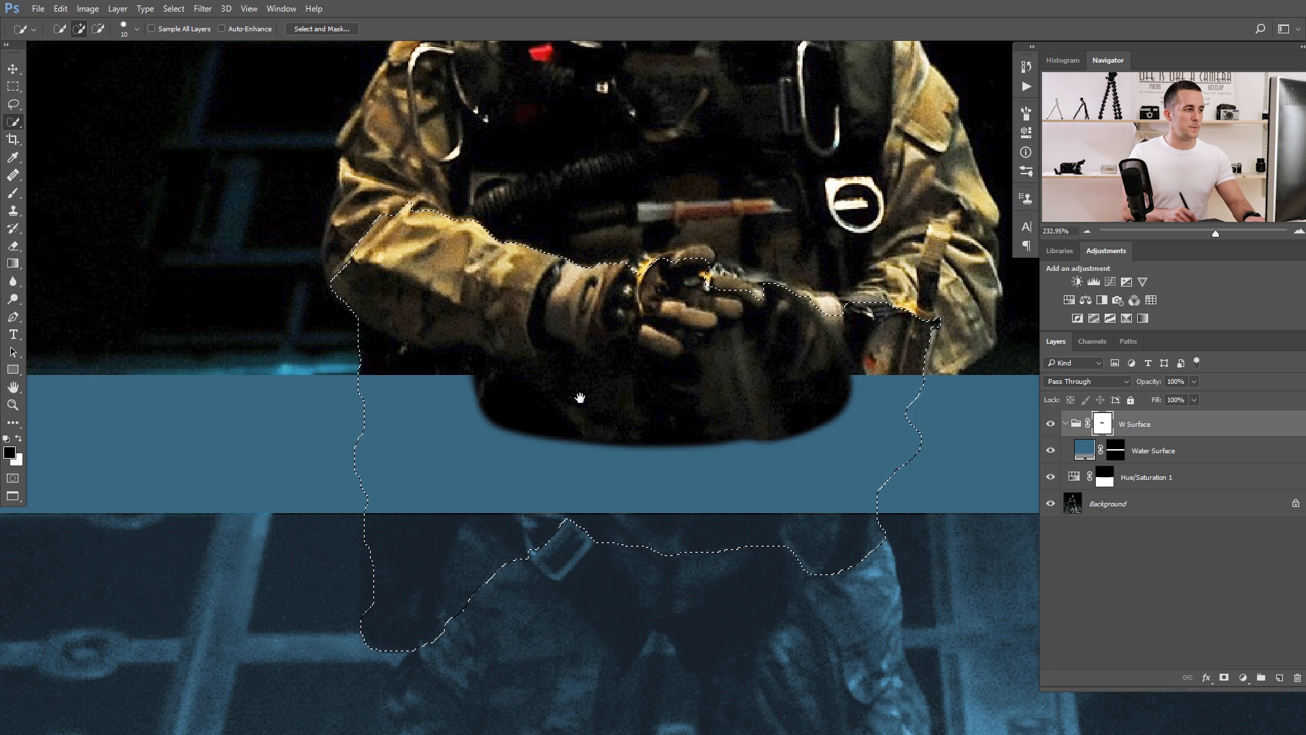
left_click_drag(579, 398, 440, 339)
key("b")
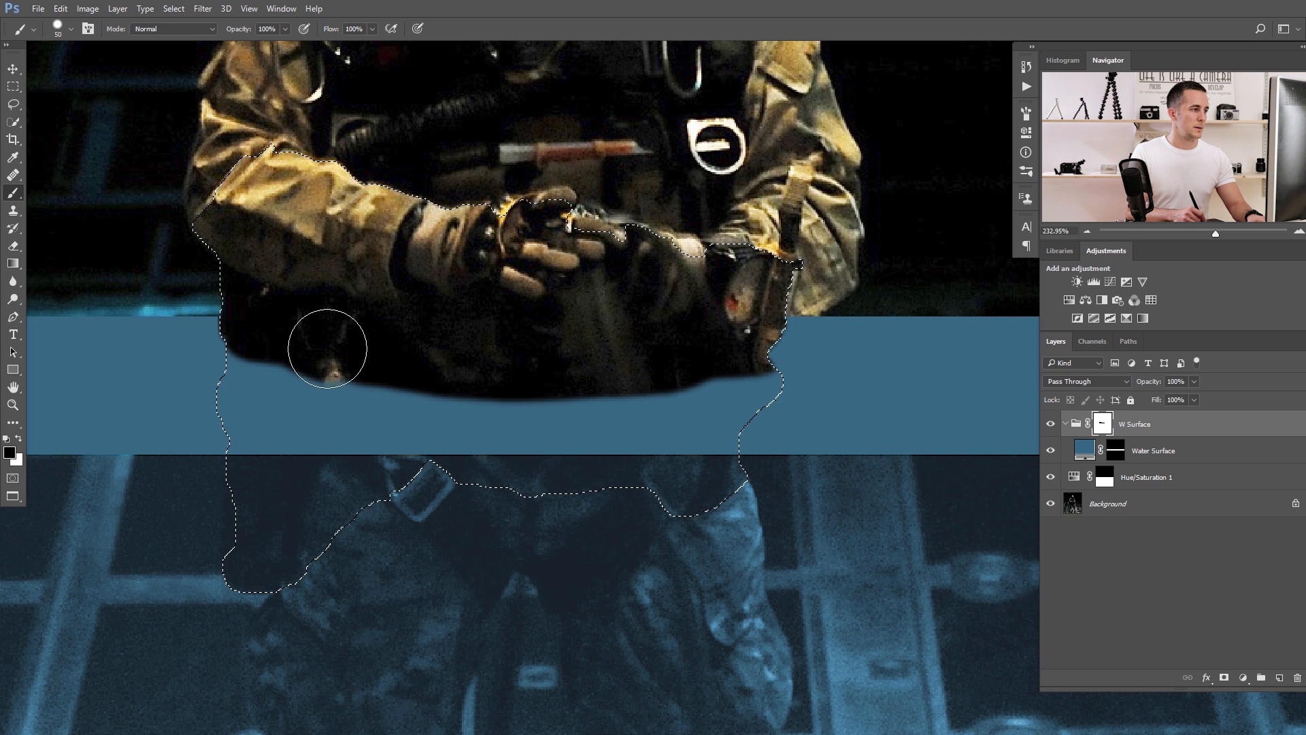
key("bracketleft")
key("bracketleft")
key("bracketleft")
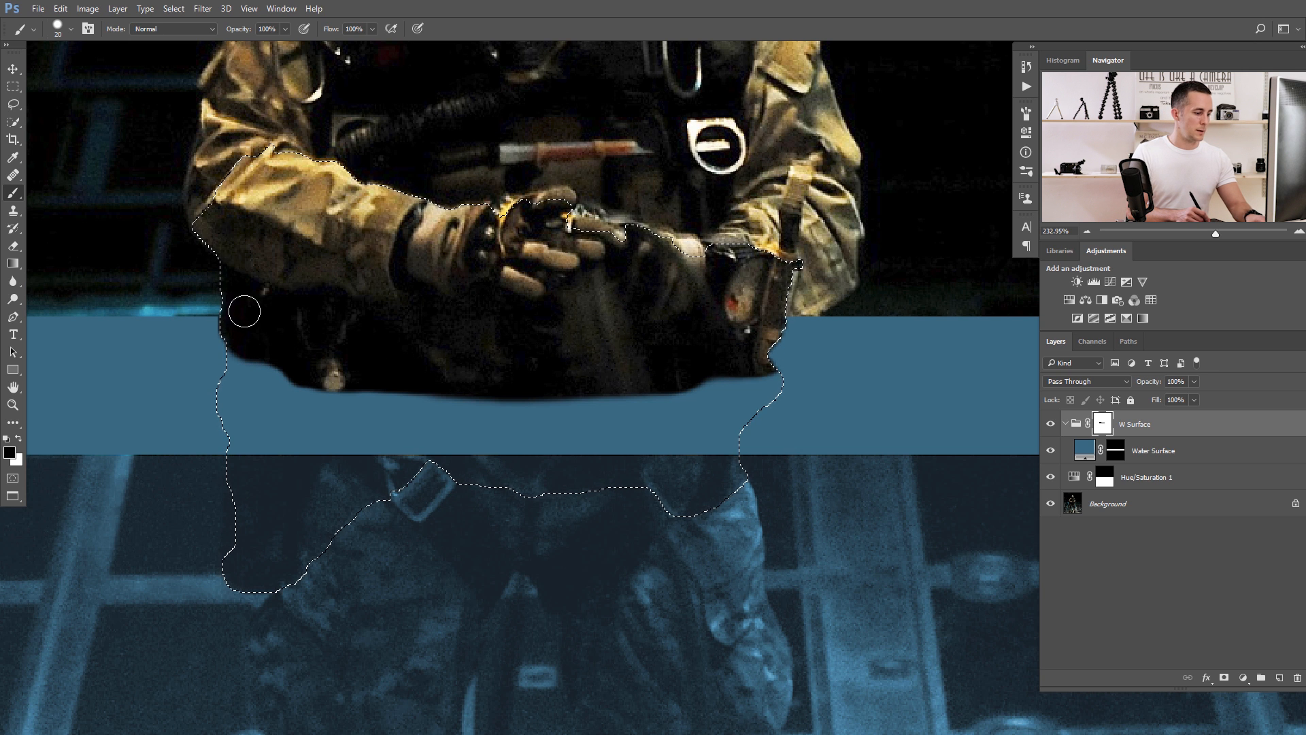
left_click_drag(184, 332, 204, 312)
key("x")
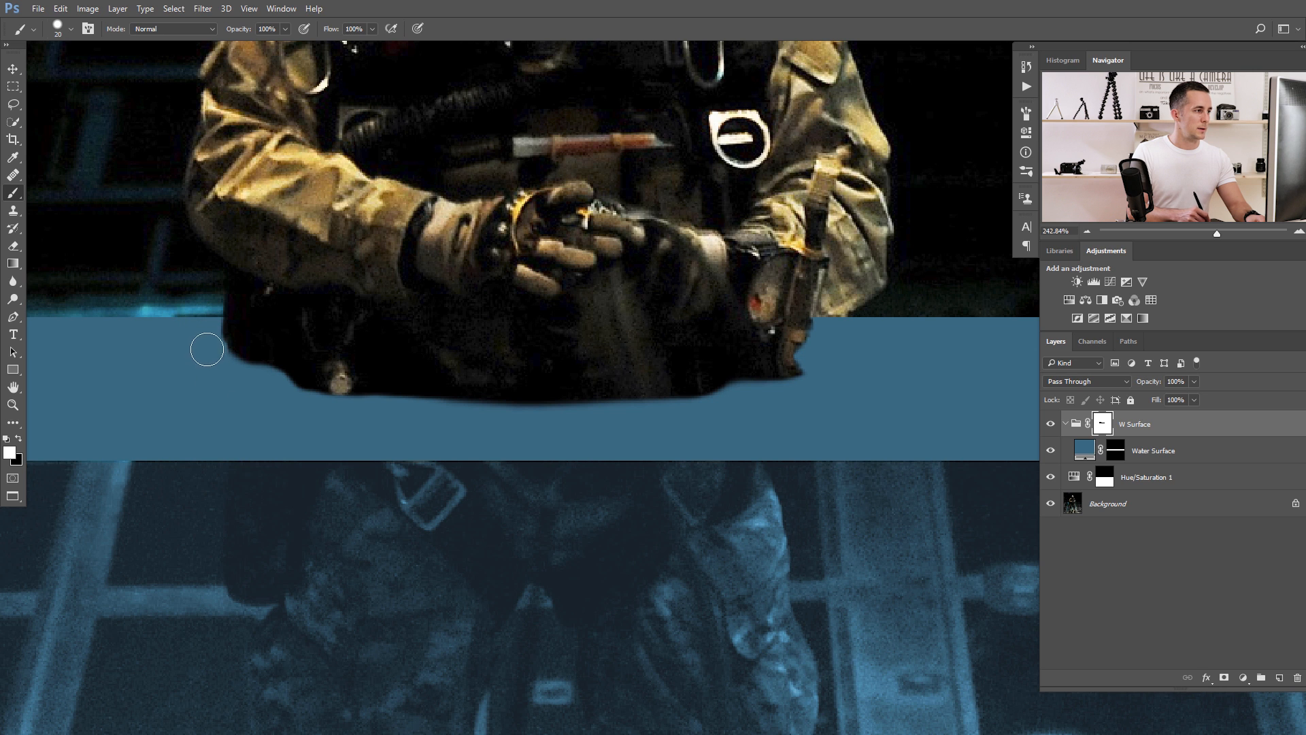
Refine the W Surface group mask around the soldier's knife and sleeve, painting with the 20 px brush in white and black.
left_click_drag(756, 406, 716, 397)
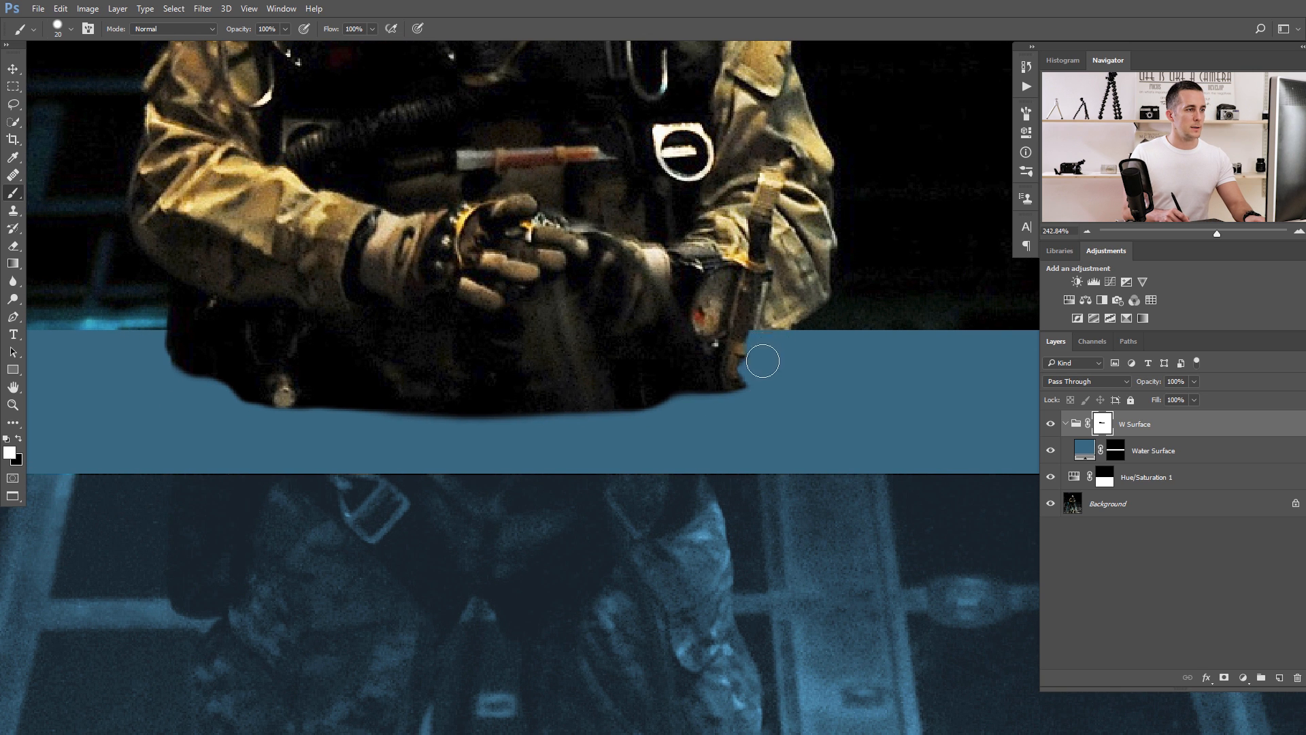
mouse_move(683, 431)
left_mouse_down()
mouse_move(638, 434)
mouse_move(686, 431)
left_mouse_up()
key("x")
mouse_move(739, 332)
left_mouse_down()
mouse_move(731, 343)
mouse_move(768, 320)
mouse_move(724, 375)
left_mouse_up()
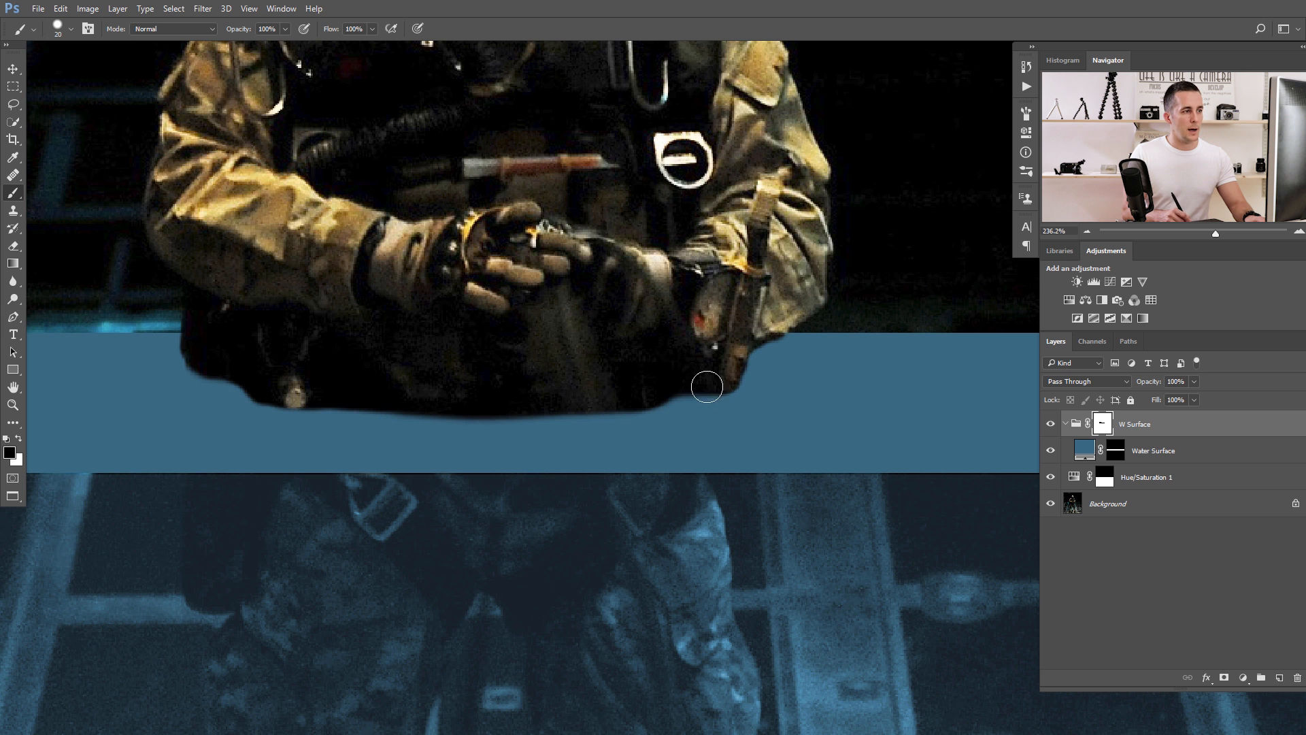
scroll(641, 406, "down", 3)
scroll(573, 388, "down", 1)
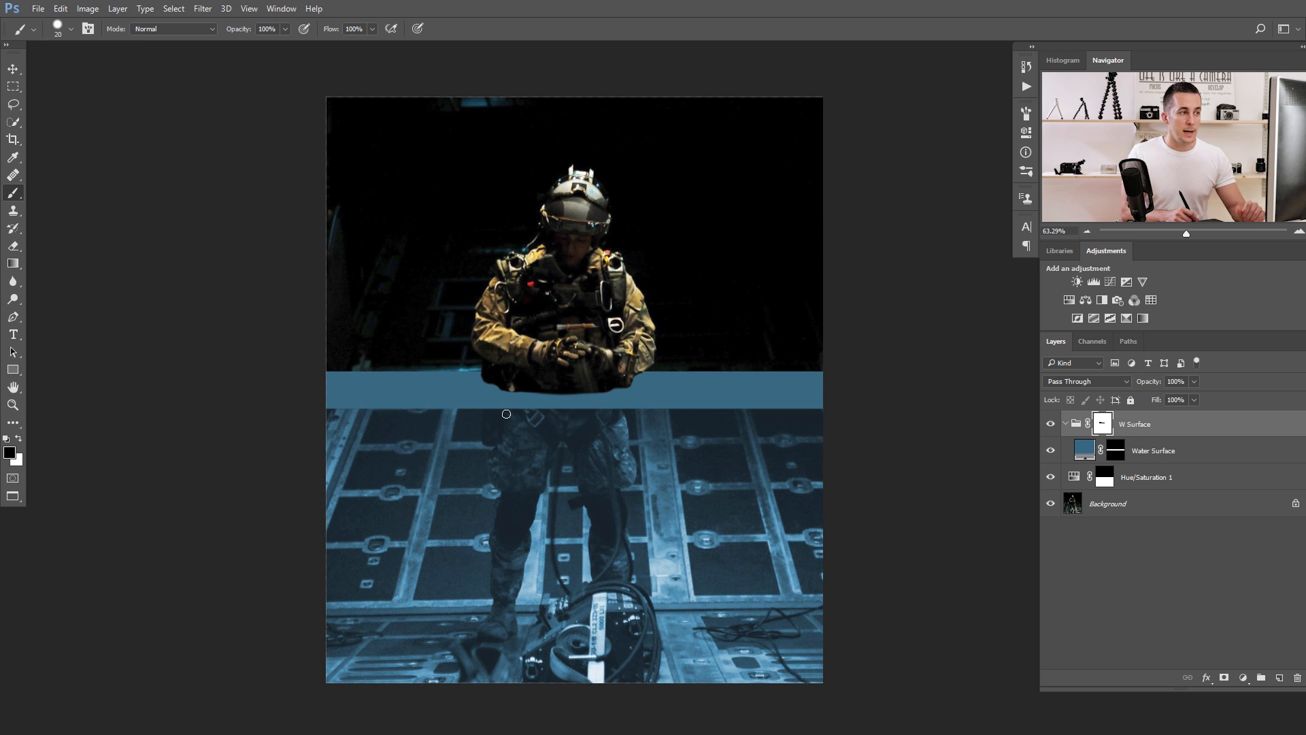
left_click_drag(565, 388, 548, 386)
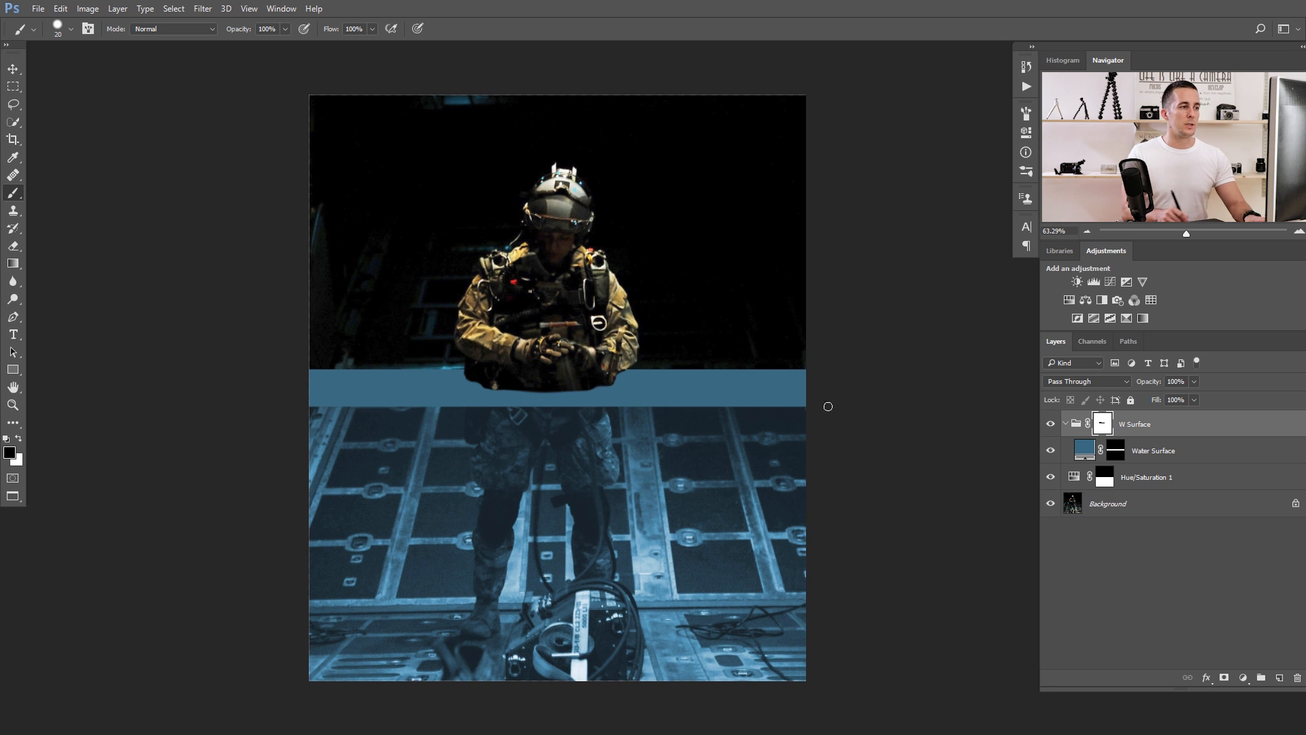
scroll(527, 381, "up", 1)
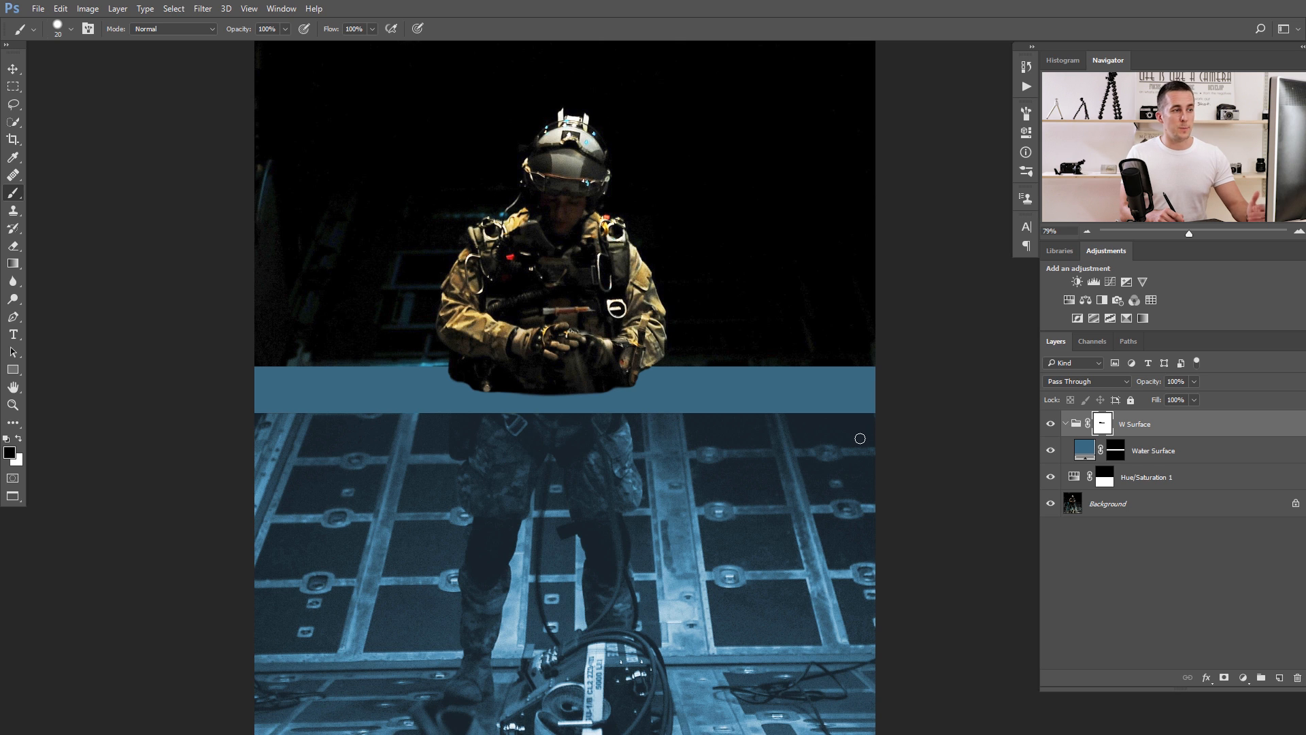
Add a new layer above Water Surface and render black-and-white Clouds on it.
left_click(1087, 459)
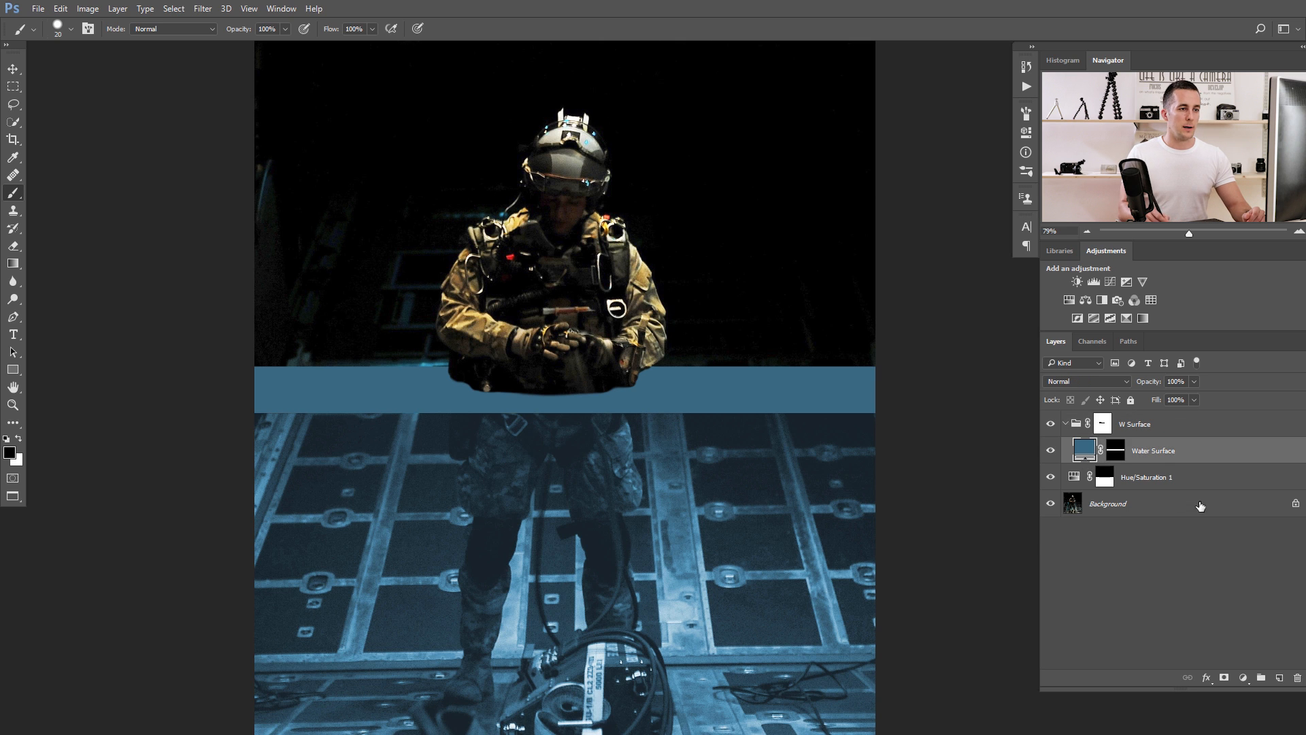
left_click(1279, 678)
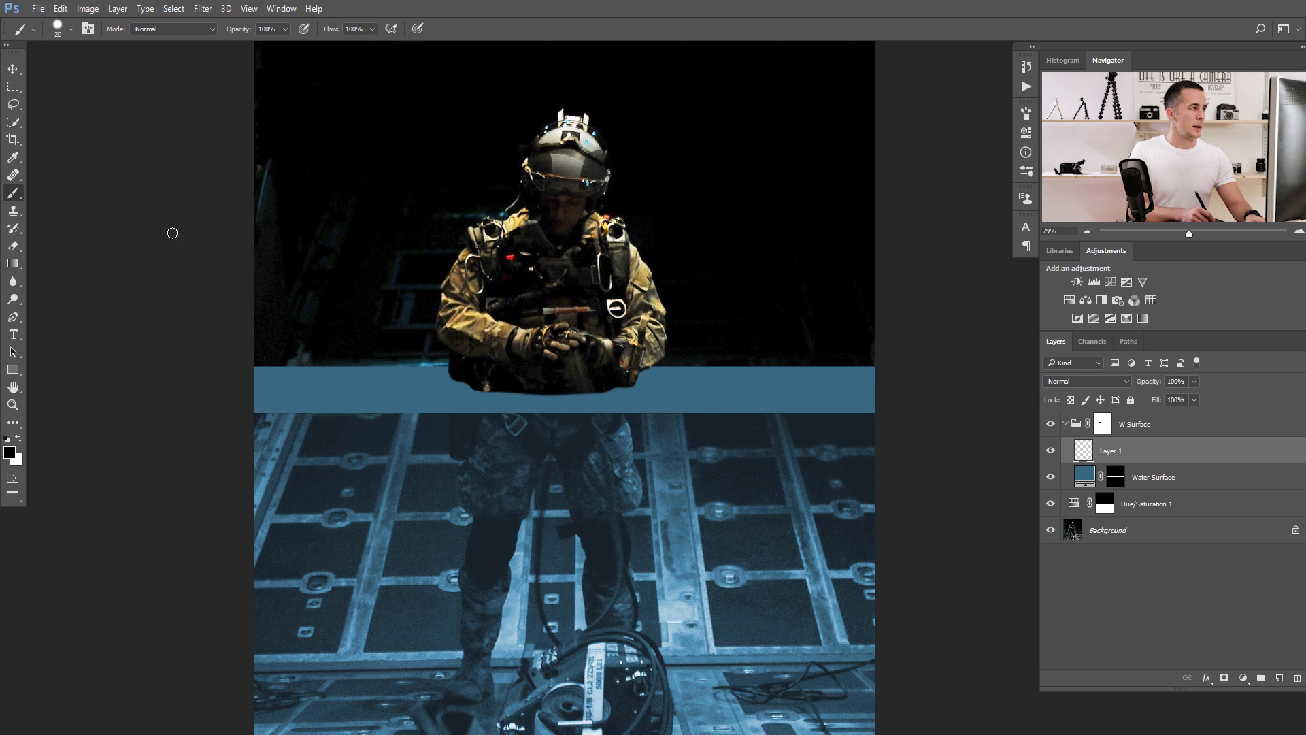
left_click(202, 9)
left_click(40, 429)
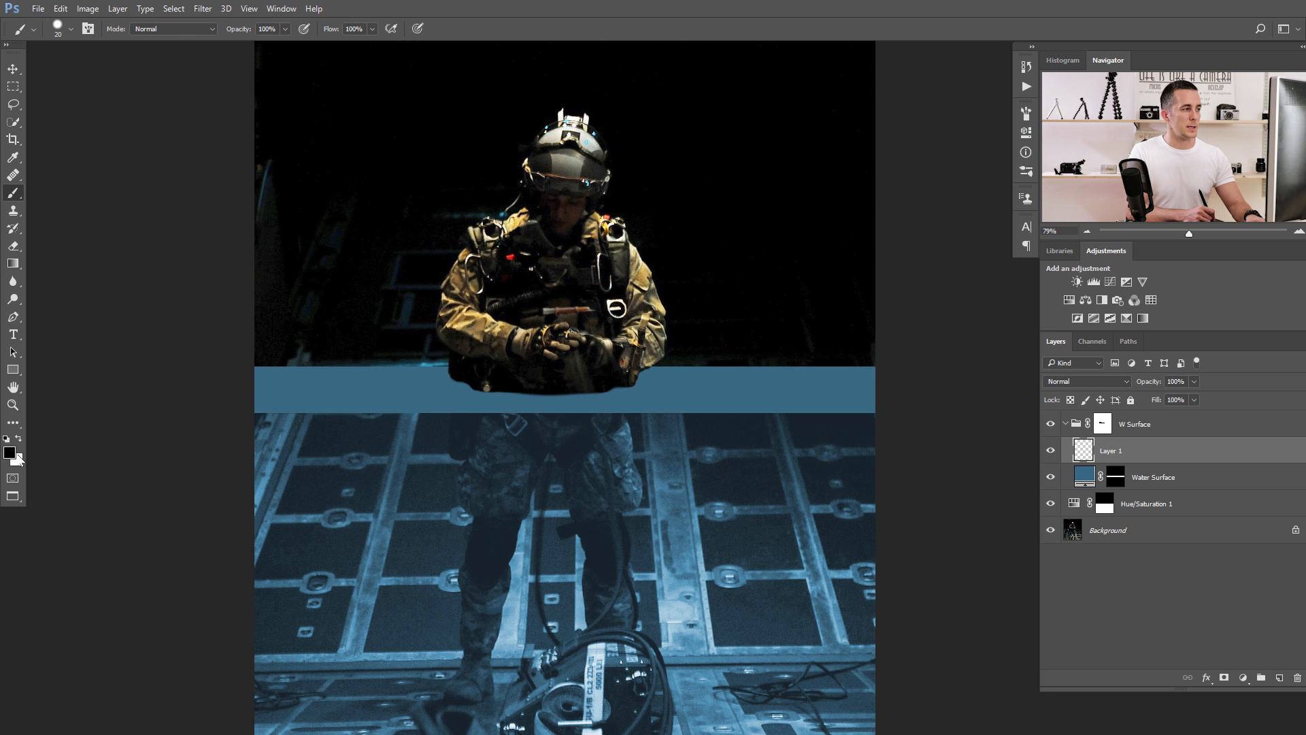
left_click(202, 9)
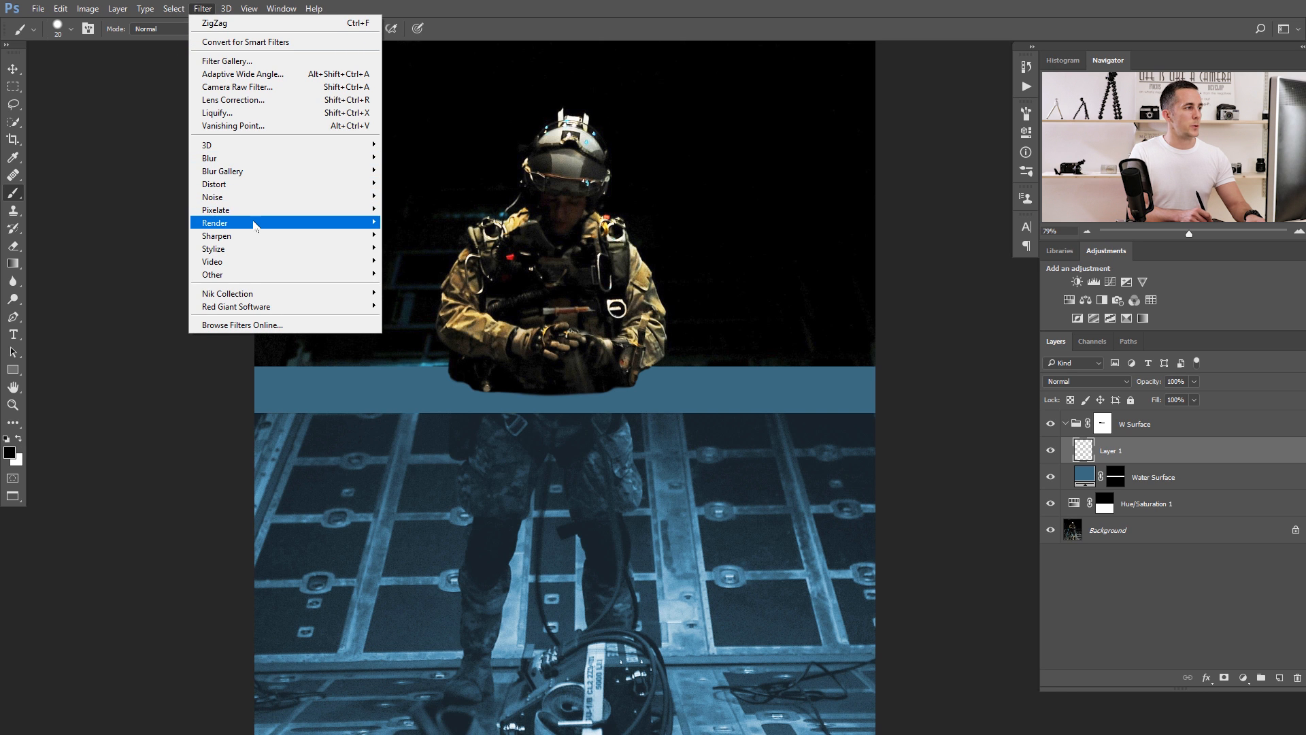
mouse_move(223, 224)
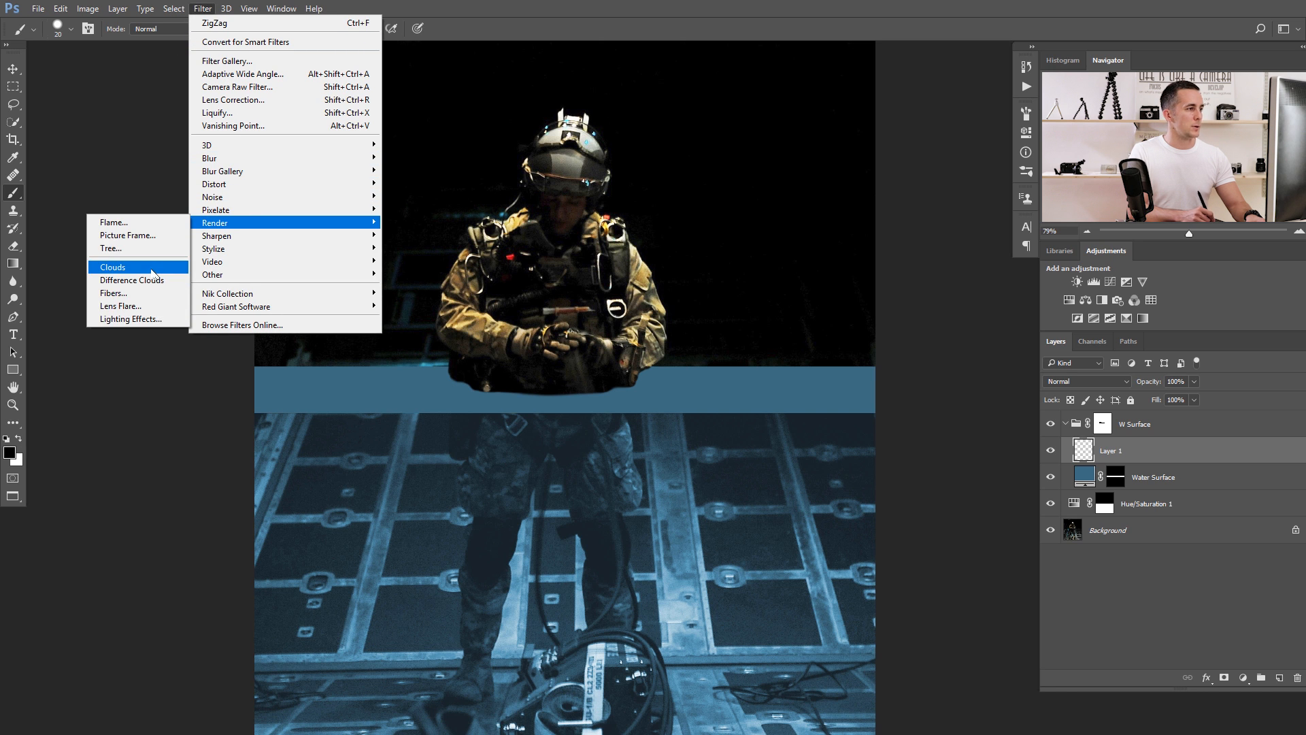
left_click(153, 267)
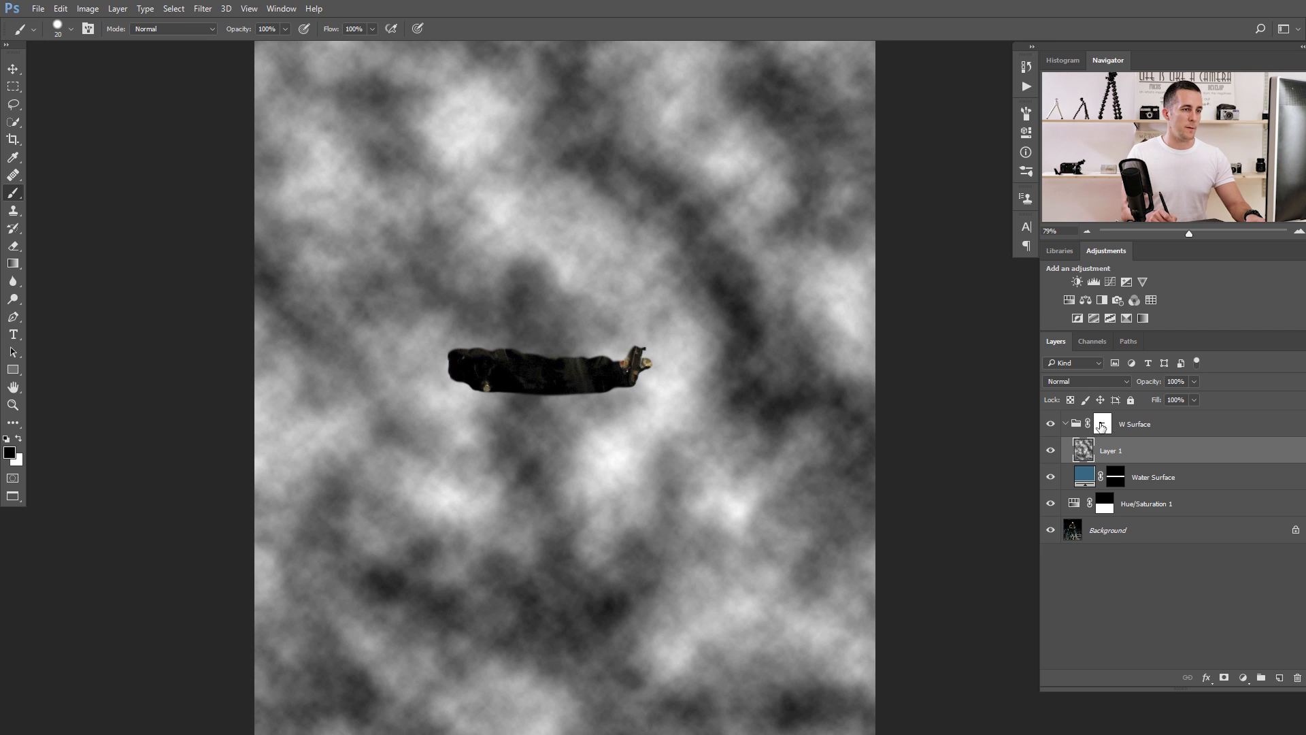
Reapply the Clouds filter to Layer 1 repeatedly to generate a different cloud pattern.
left_click_drag(547, 324, 527, 349)
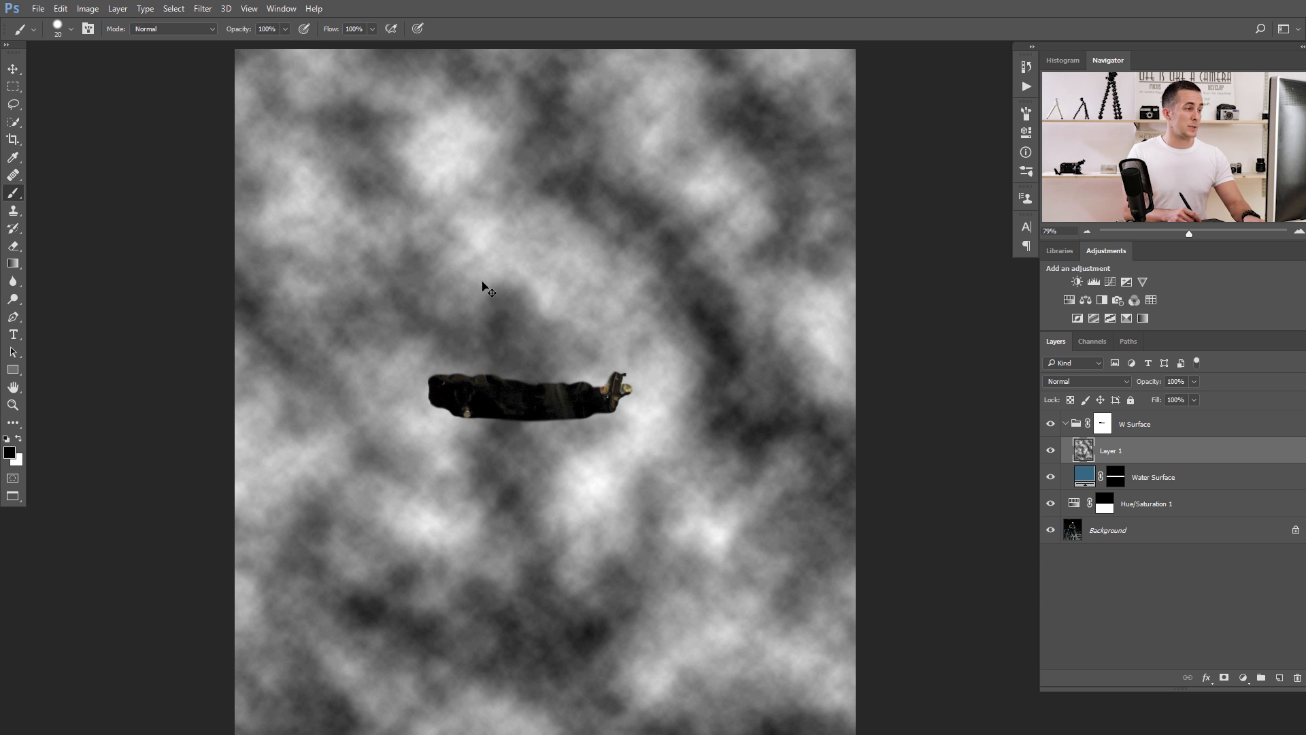
key("ctrl+alt+f")
key("ctrl+alt+f")
key("ctrl+alt+f")
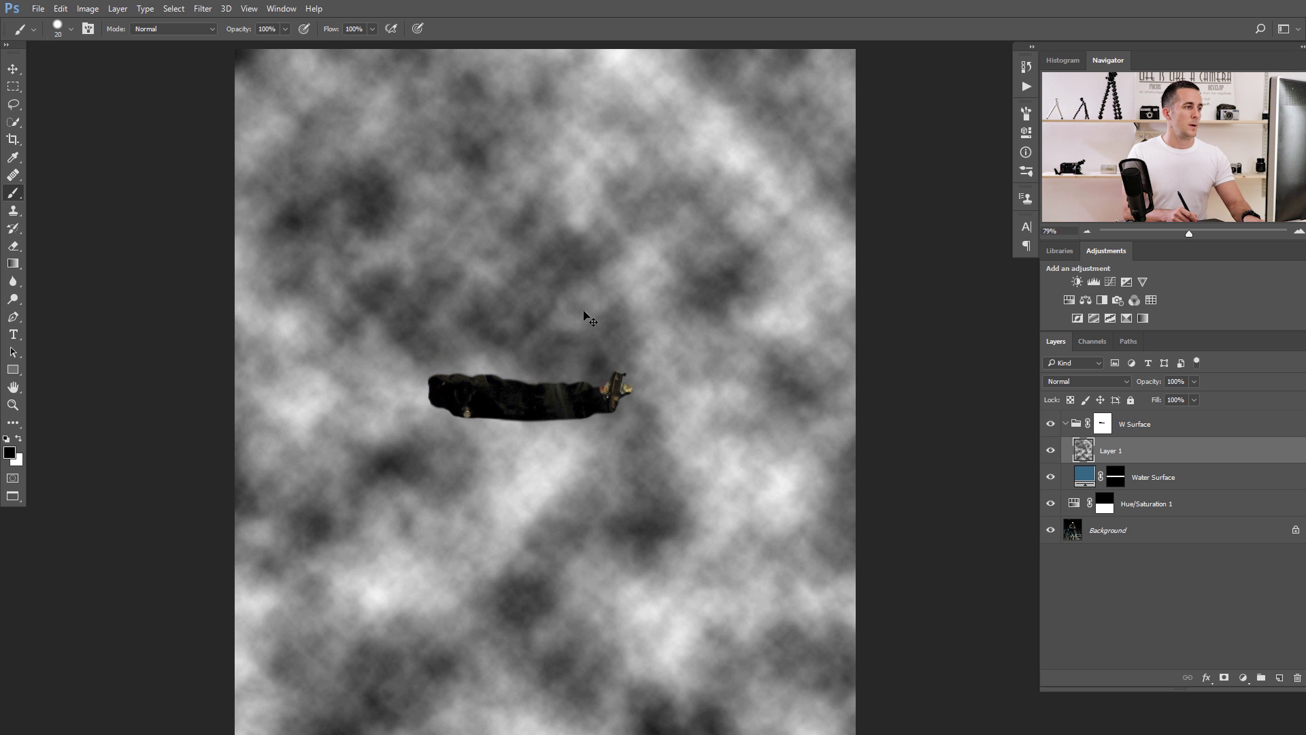
key("ctrl+alt+f")
key("ctrl+alt+f")
key("ctrl+alt+f")
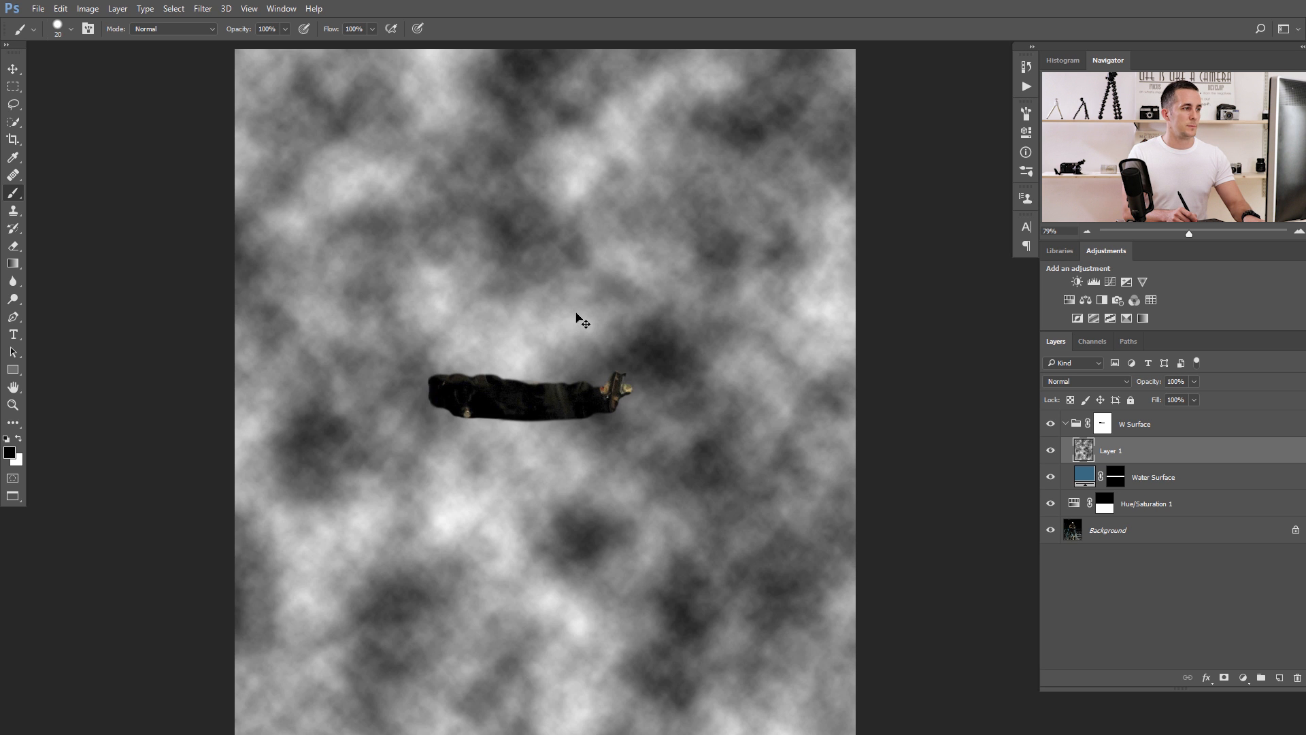
key("ctrl+alt+f")
key("ctrl+alt+f")
key("ctrl+alt+f")
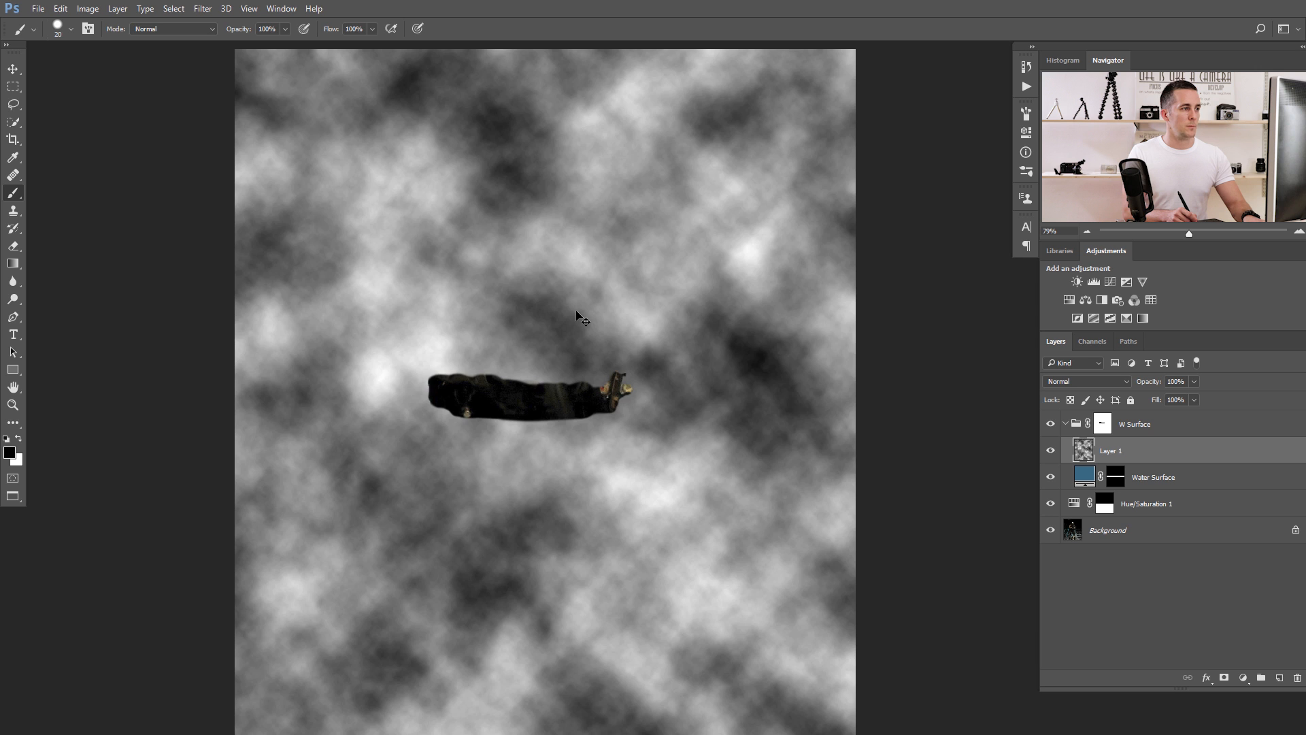
key("ctrl+alt+f")
key("ctrl+alt+f")
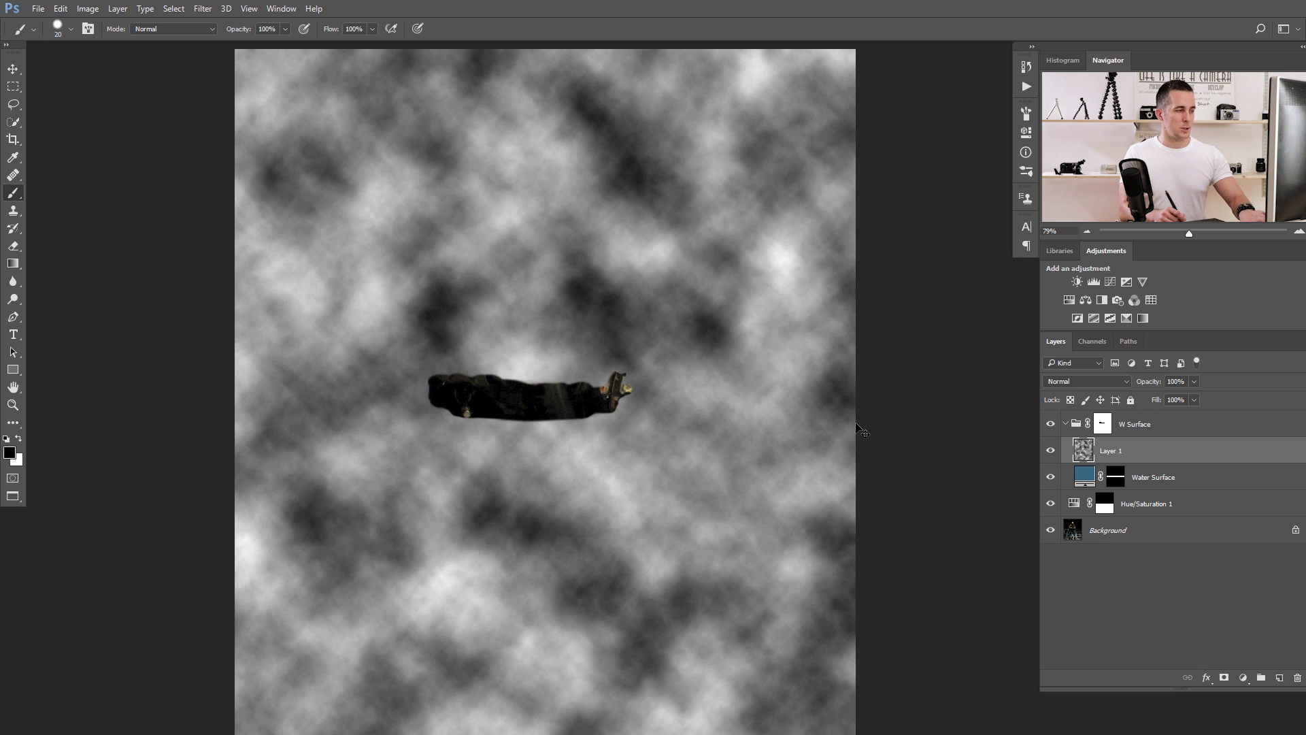
Squash the clouds layer vertically with Free Transform into a thin band covering the water surface strip.
key("ctrl+t")
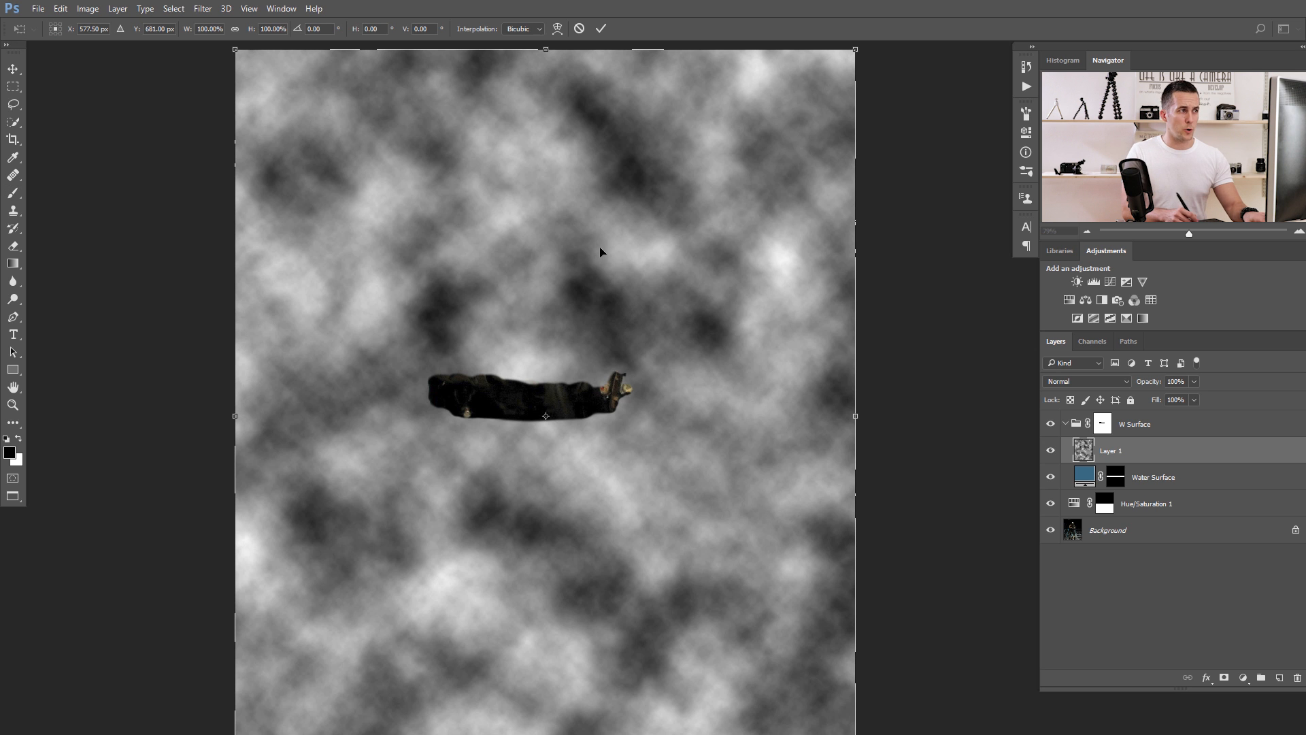
mouse_move(544, 55)
left_mouse_down()
mouse_move(556, 395)
mouse_move(599, 422)
mouse_move(621, 396)
mouse_move(631, 433)
left_mouse_up()
key("Return")
key("v")
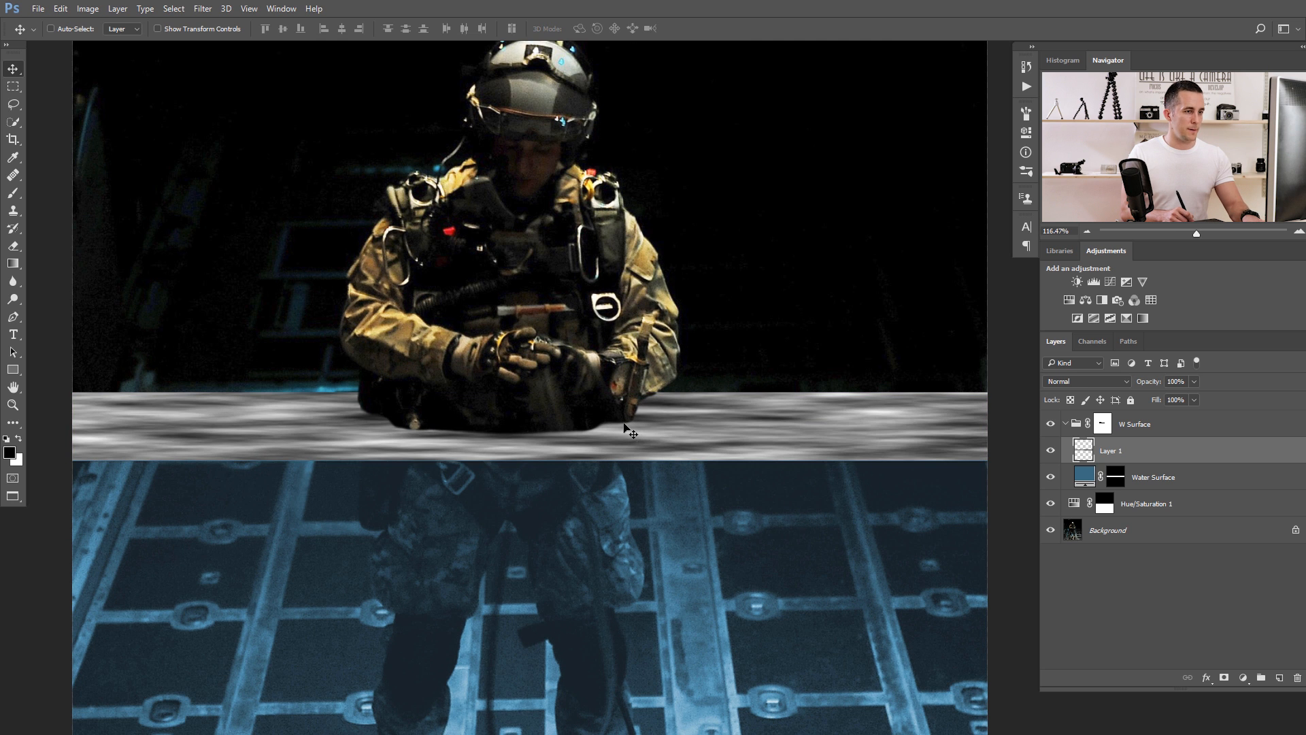
Fine-tune the upper edge of the cloud band with Free Transform and clip Layer 1 to Water Surface.
key("ctrl")
key("ctrl")
key("ctrl+t")
left_click_drag(531, 380, 531, 377)
key("Return")
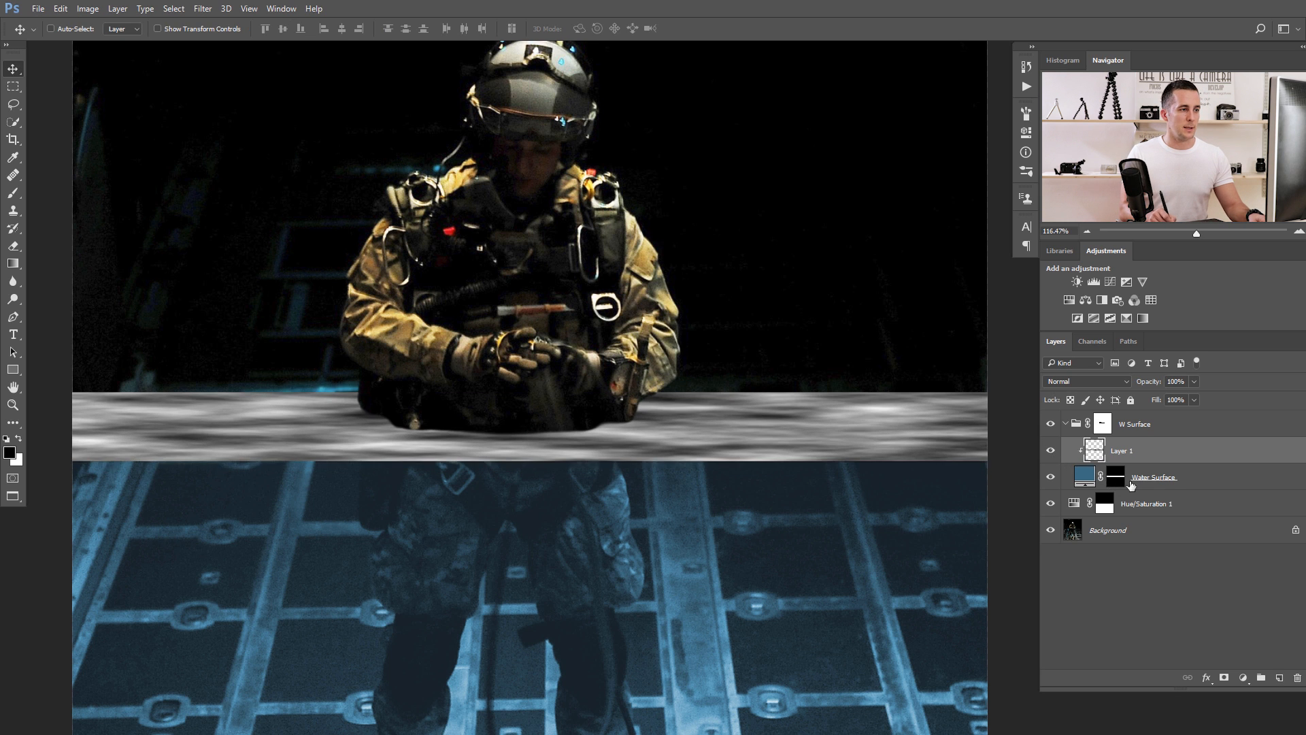
left_click(1056, 462, "alt")
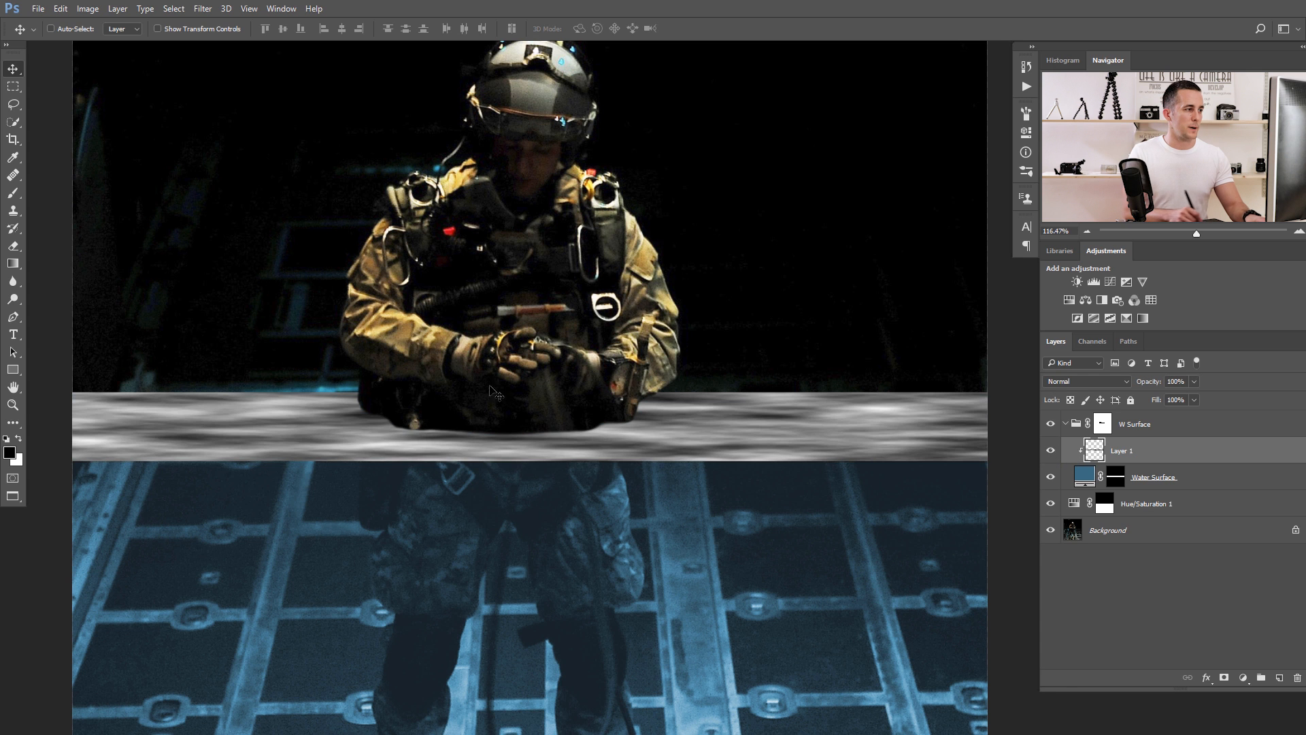
Set the clipped clouds layer to Multiply blending at 61% opacity.
left_click_drag(729, 406, 712, 406)
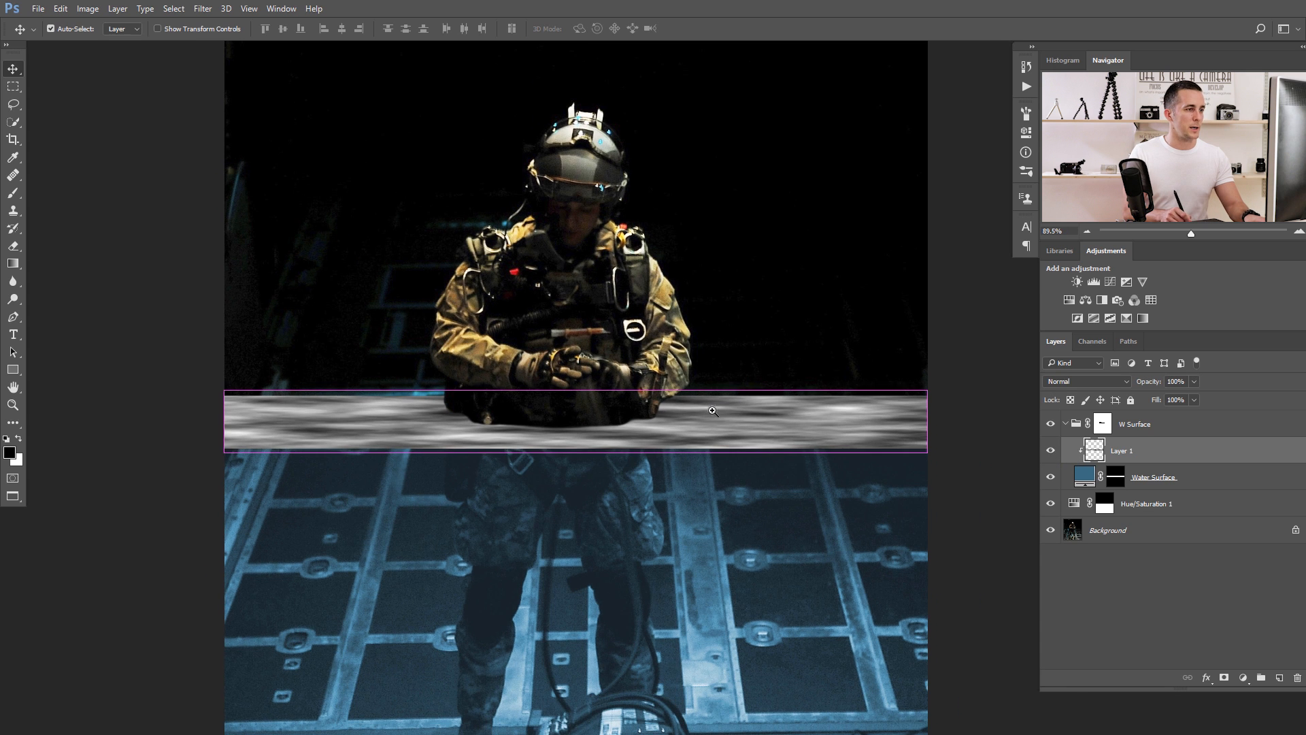
left_click(1086, 381)
left_click(1077, 428)
scroll(781, 417, "up", 3)
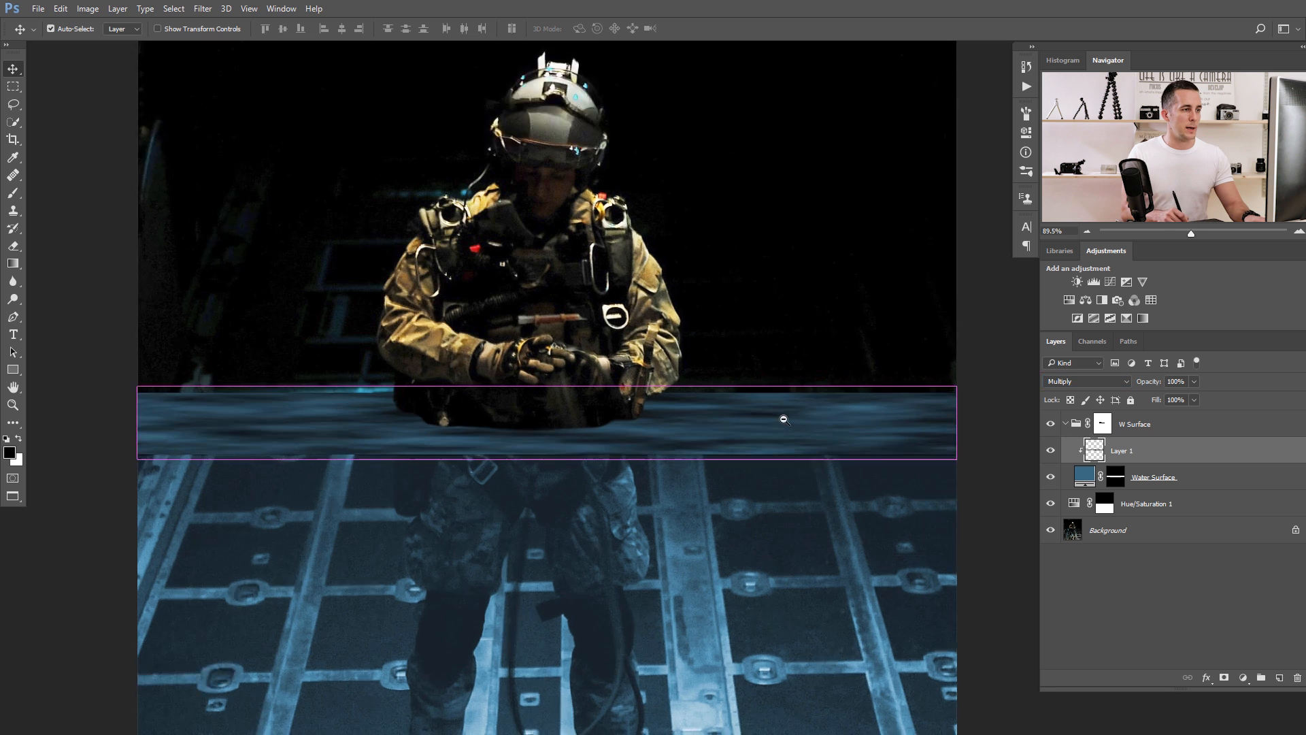
left_click_drag(1153, 385, 1124, 386)
scroll(748, 426, "down", 2)
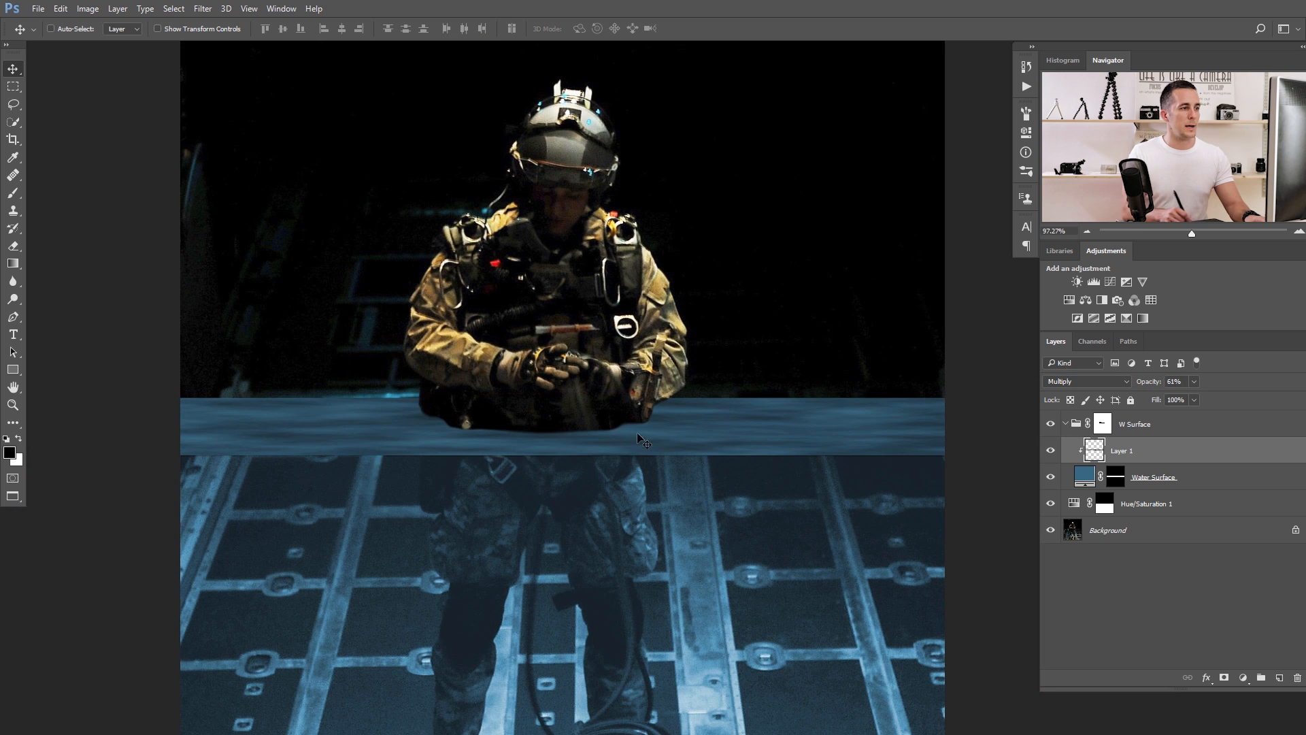
Lower the opacity of the Water Surface layer to 87%.
left_click(1084, 478)
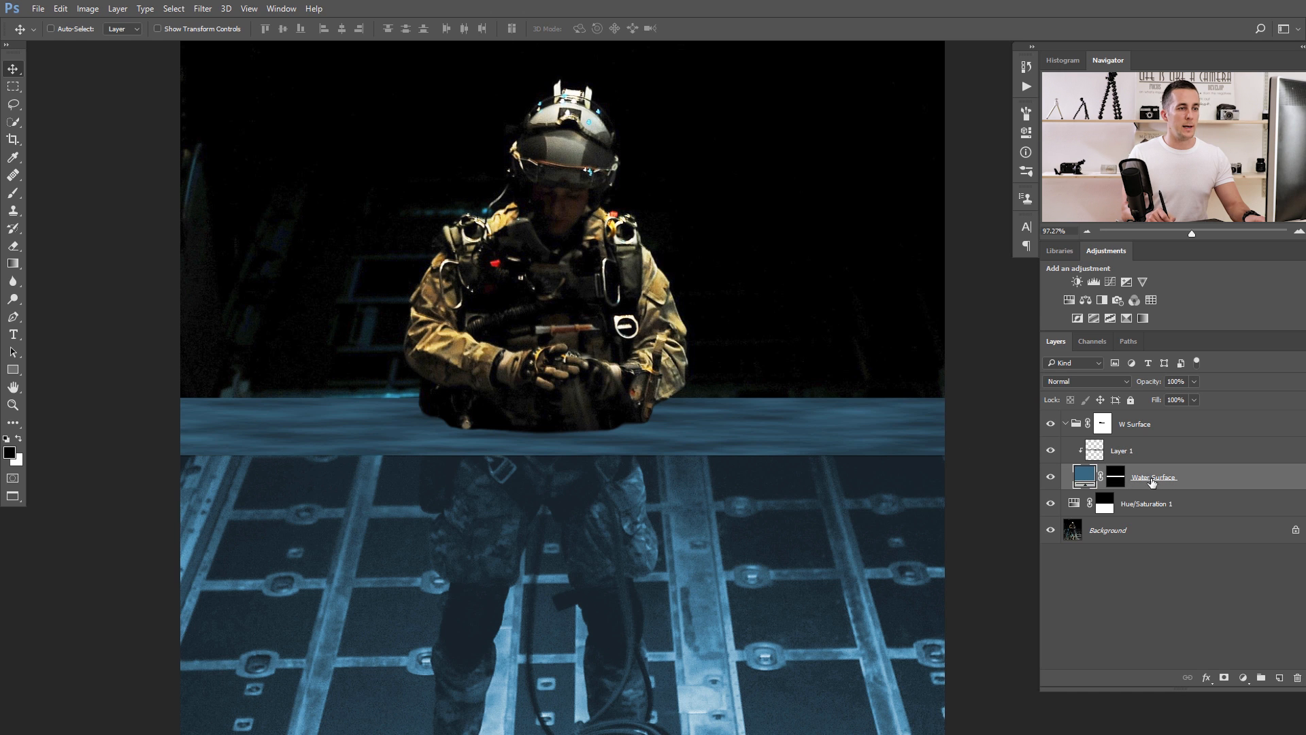
left_click_drag(1148, 386, 1140, 386)
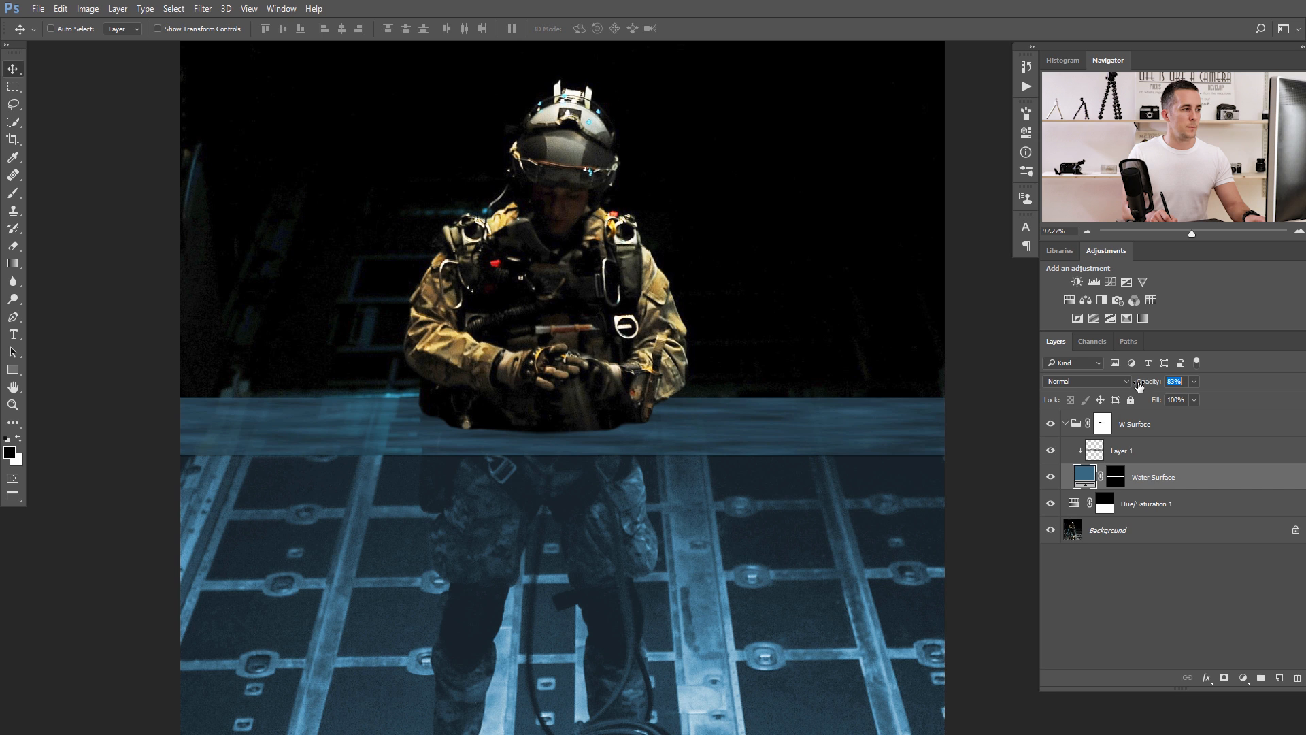
mouse_move(1134, 385)
left_mouse_down()
mouse_move(1092, 390)
mouse_move(1140, 386)
left_mouse_up()
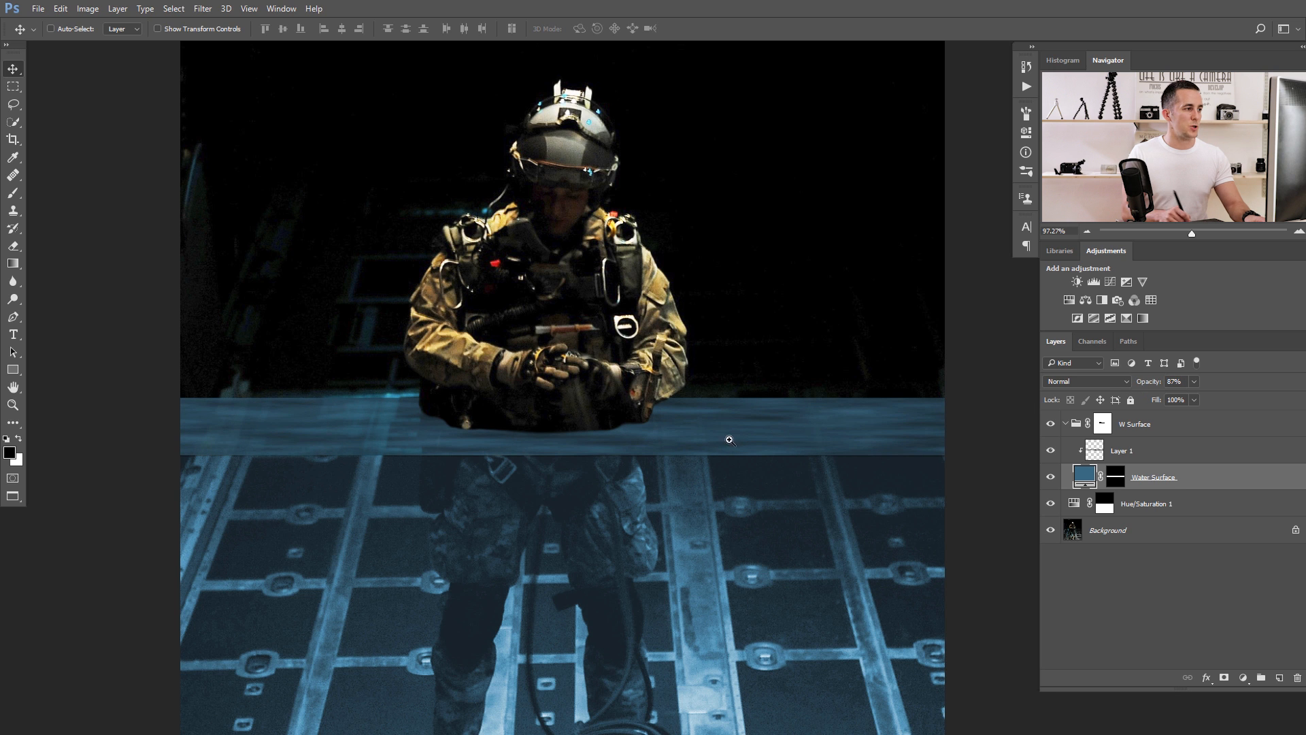
scroll(680, 449, "down", 3)
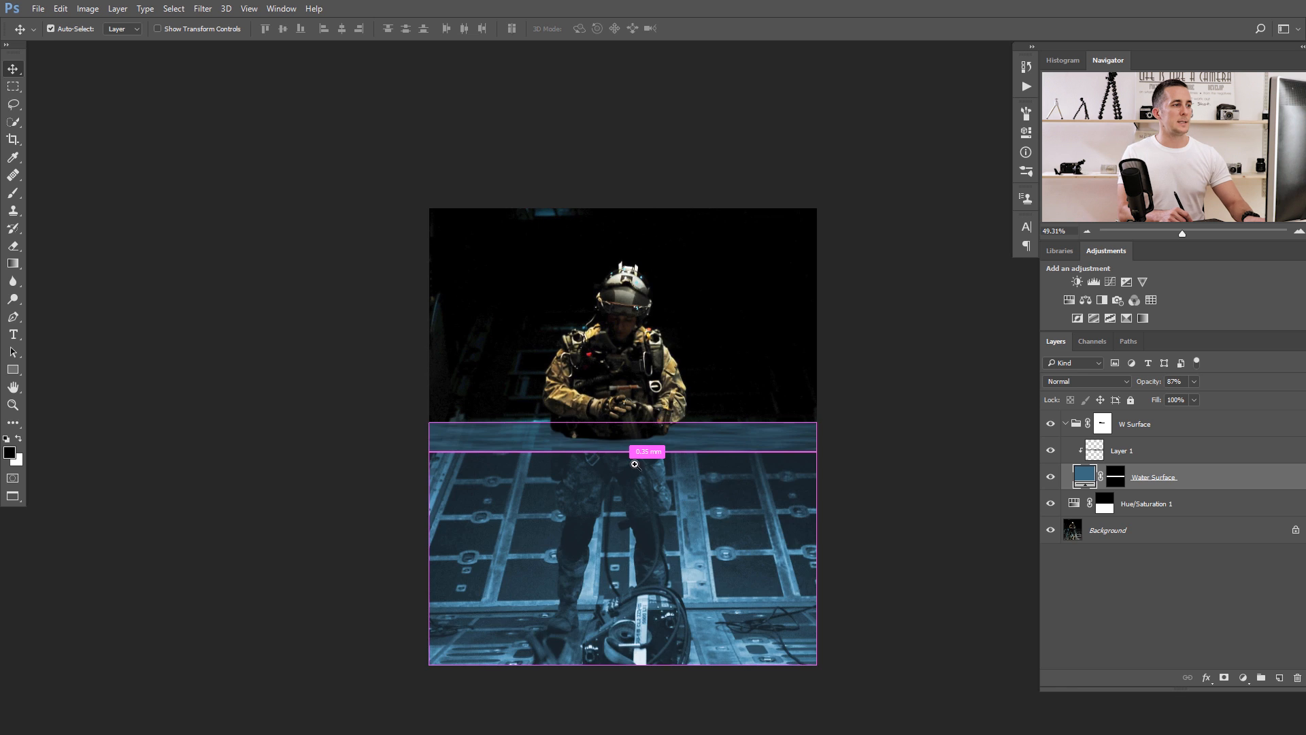
scroll(636, 469, "up", 3)
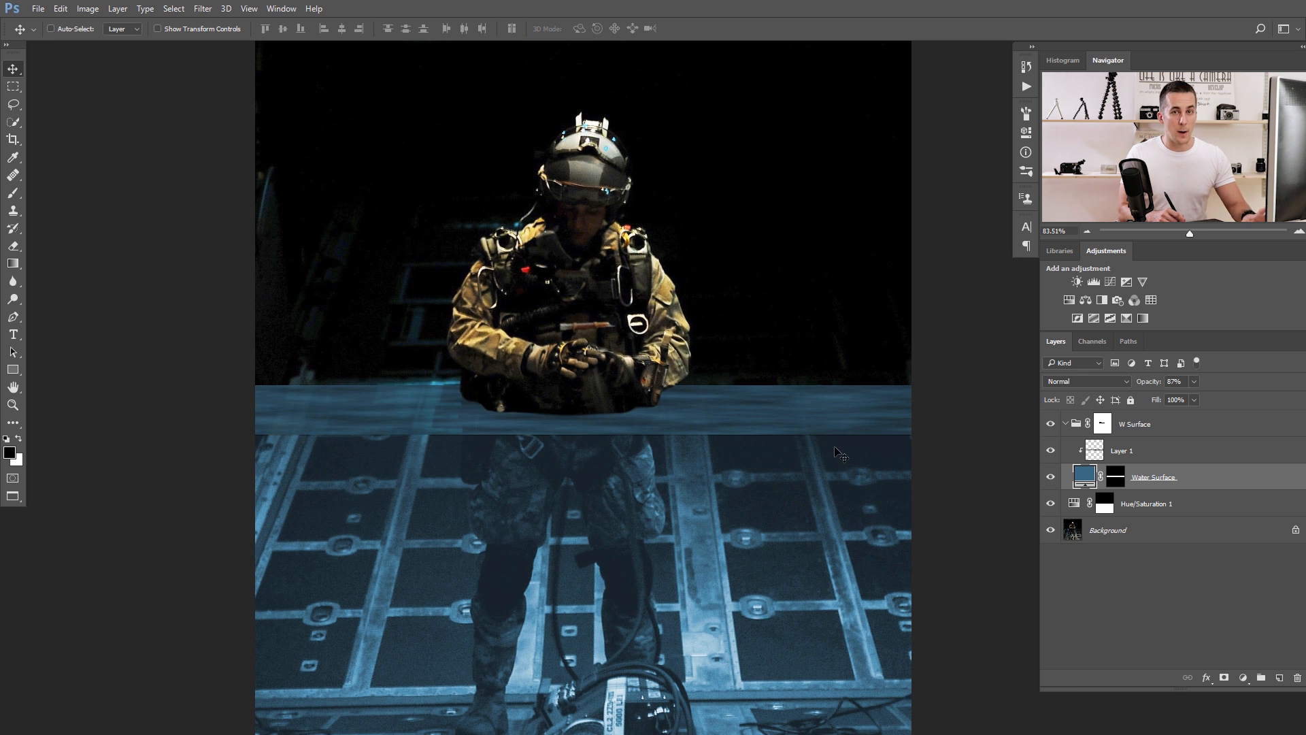
Hide Layer 1, marquee-select the water area of the sea photo and paste it as a layer clipped to Water Surface.
left_click(1051, 451)
scroll(716, 435, "down", 2)
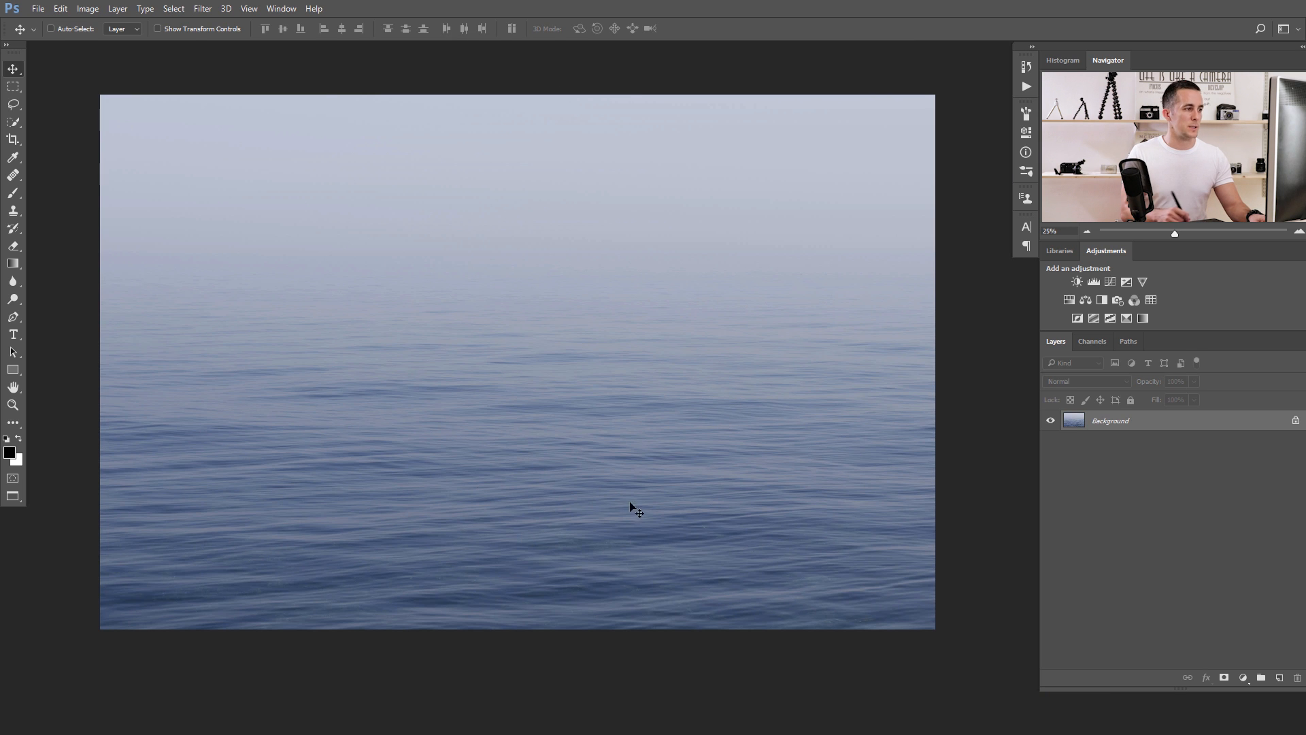
key("m")
left_click_drag(88, 315, 965, 621)
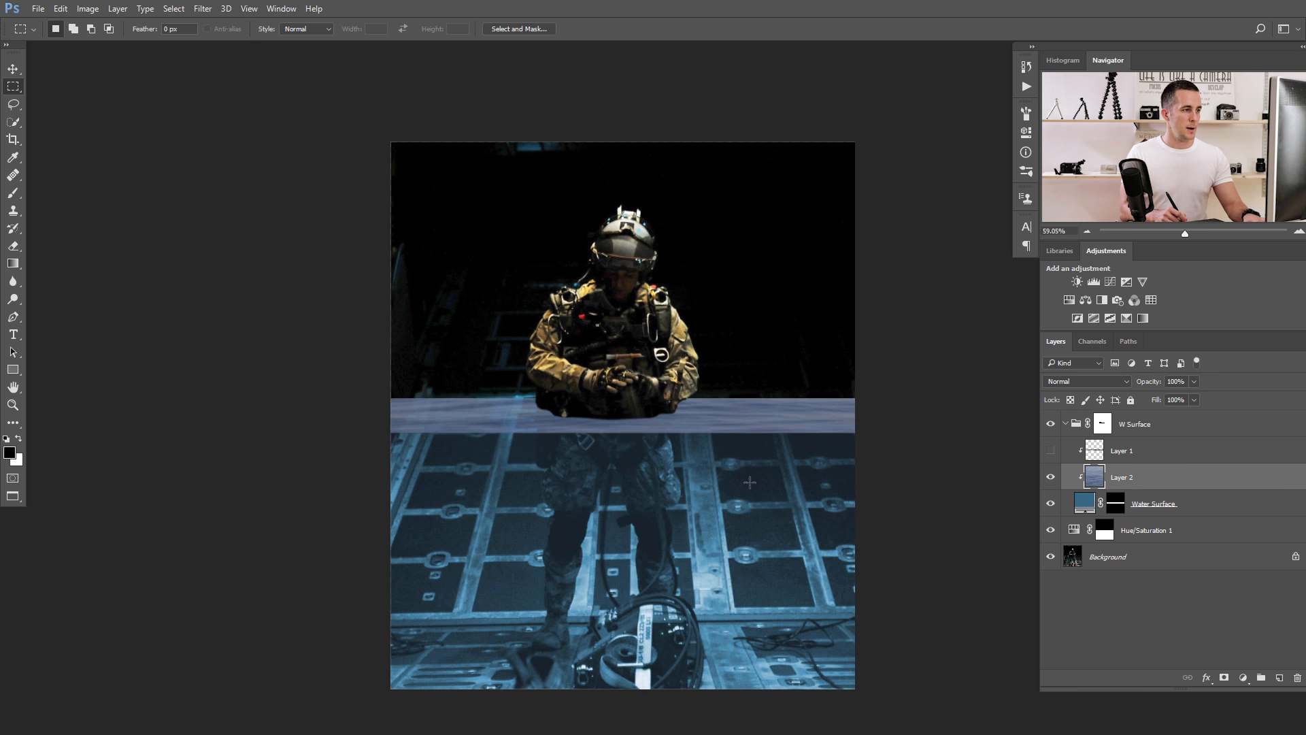
Desaturate the pasted water layer and raise its contrast with Levels, using input black 28 and input white 225.
left_click_drag(747, 471, 764, 470)
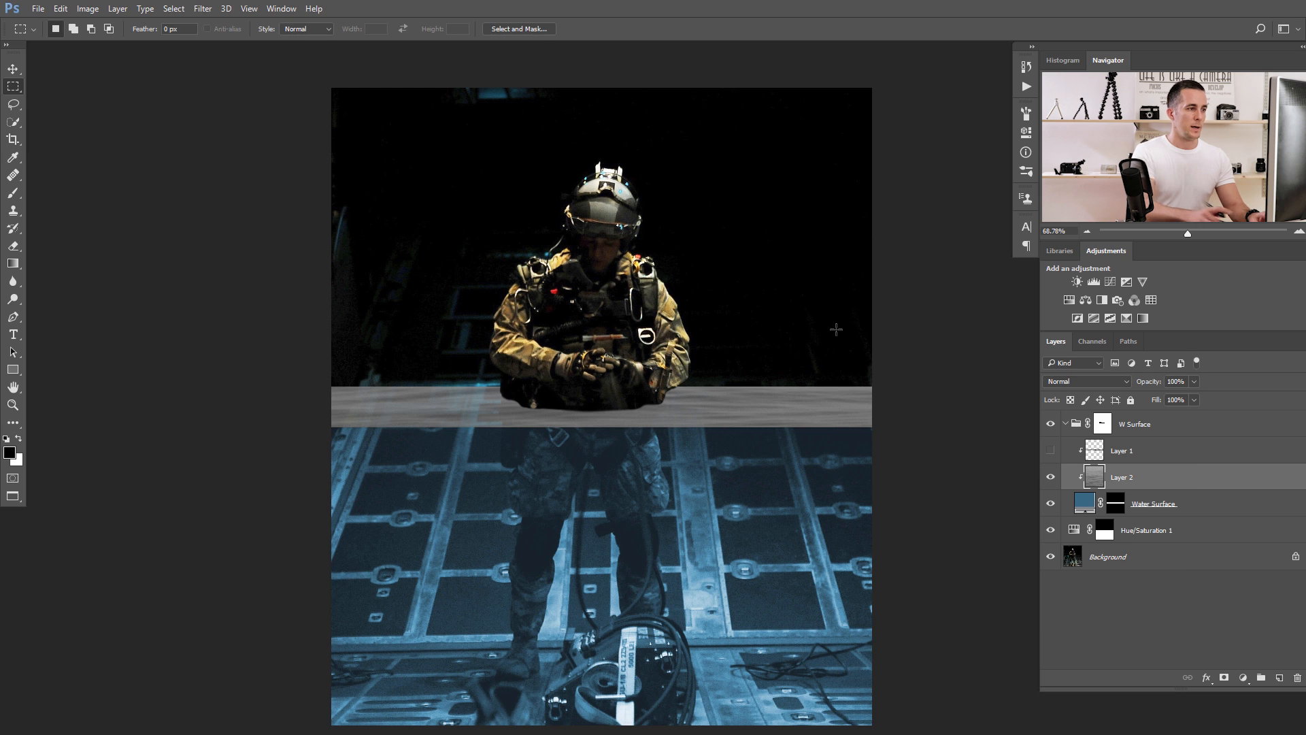
key("ctrl+l")
left_click_drag(931, 541, 950, 541)
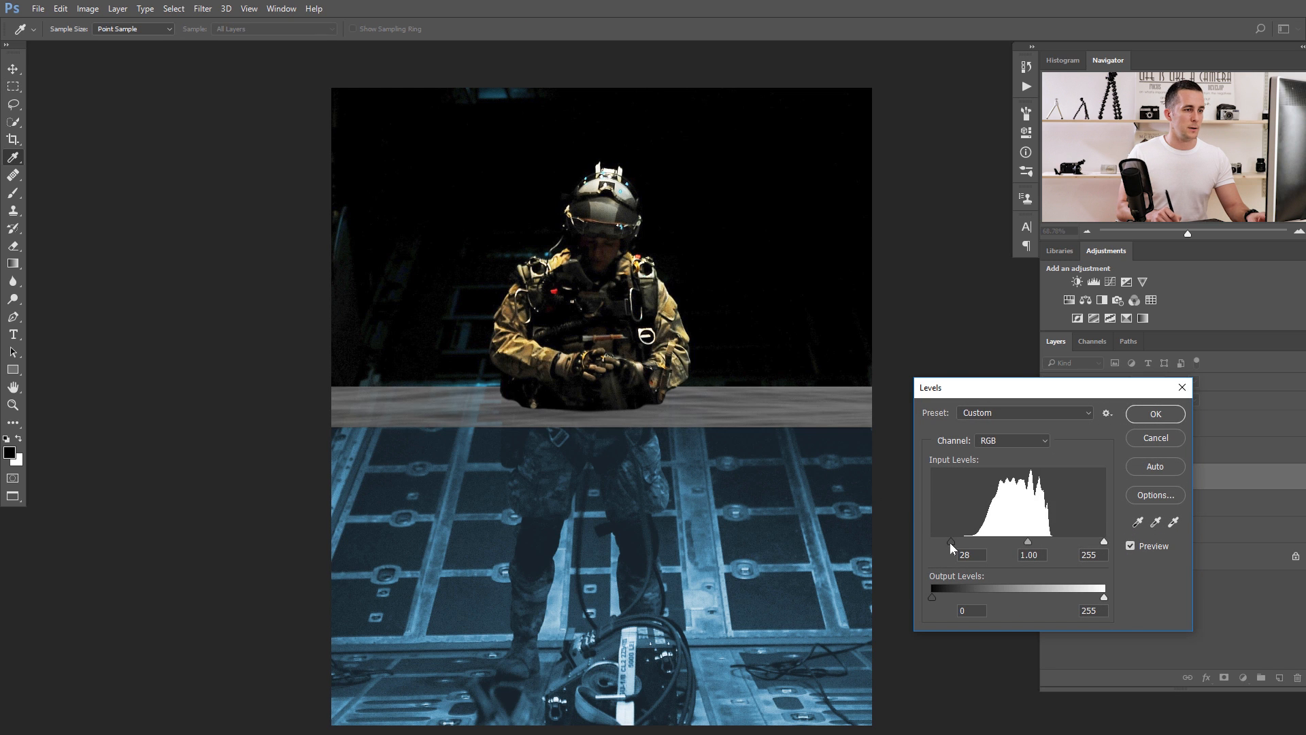
left_click_drag(1103, 541, 1091, 544)
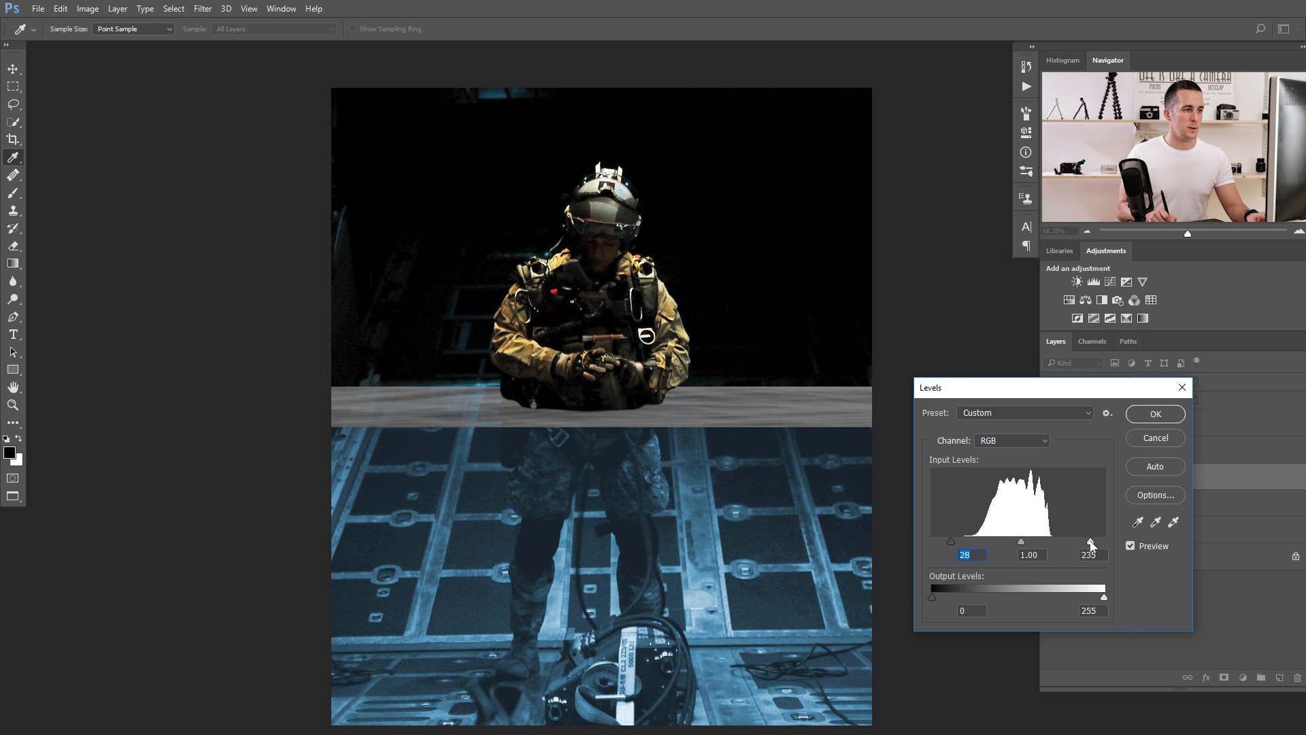
left_click(1155, 413)
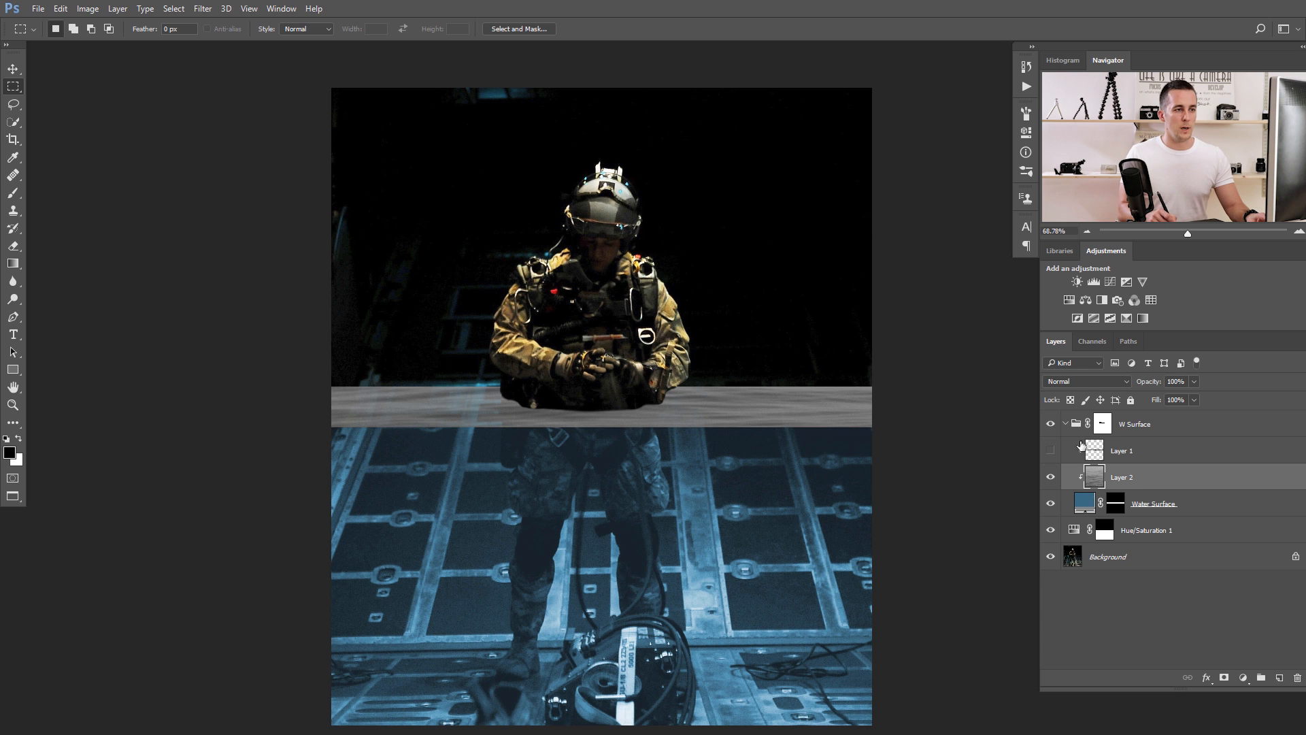
Set Layer 2 to Multiply blending and brighten the water surface with a clipped Curves adjustment above it.
left_click(1095, 382)
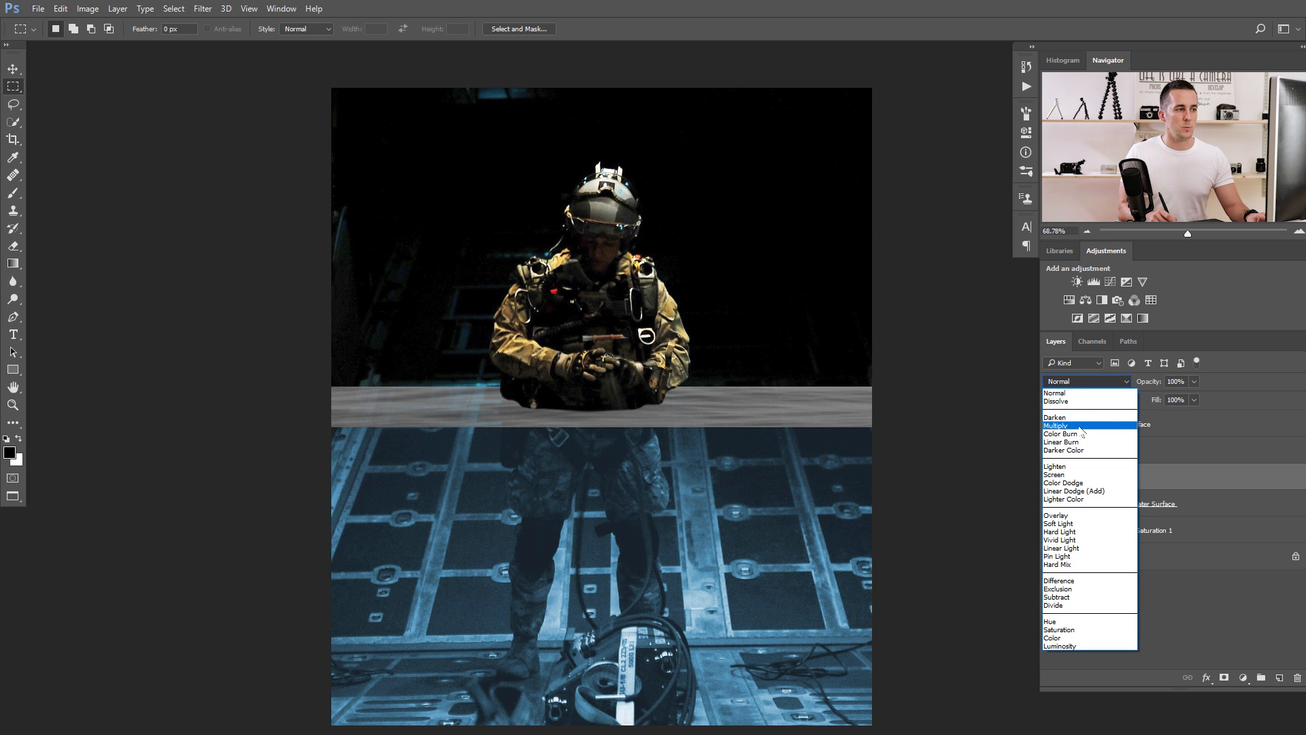
left_click(1075, 427)
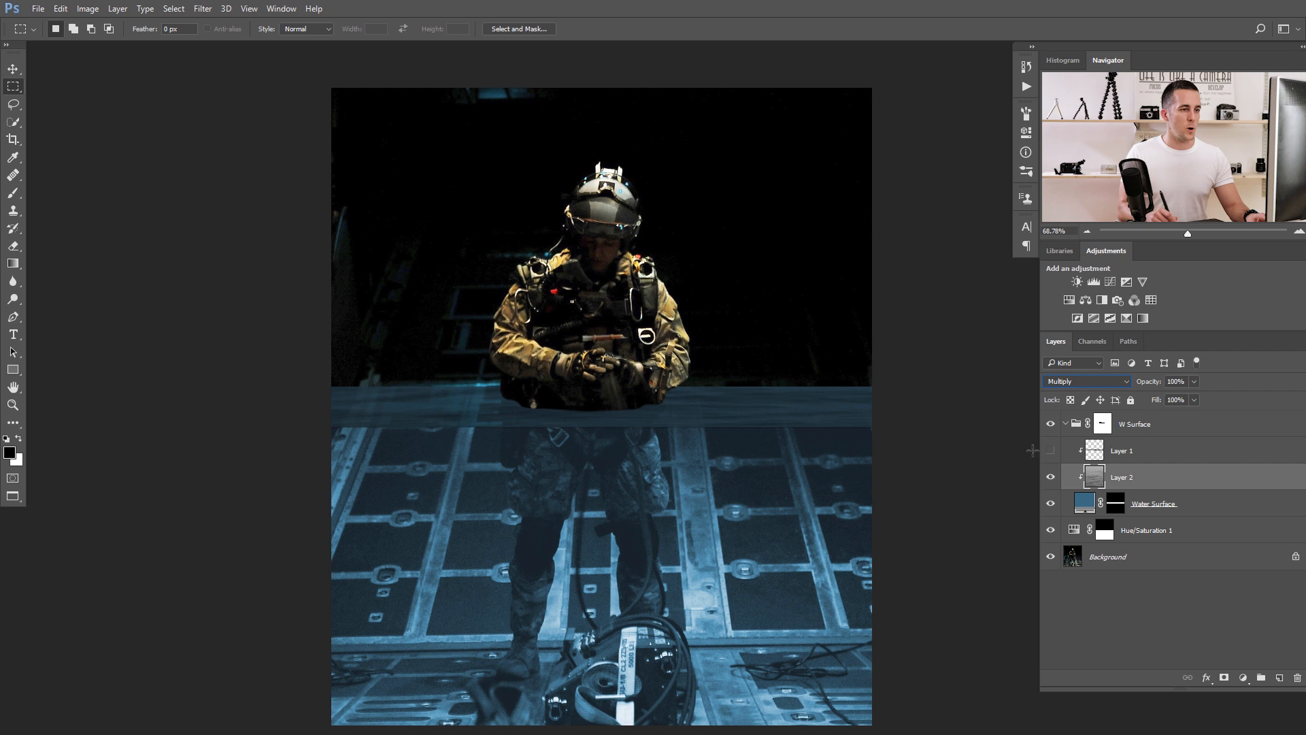
left_click(1244, 677)
left_click(1204, 476)
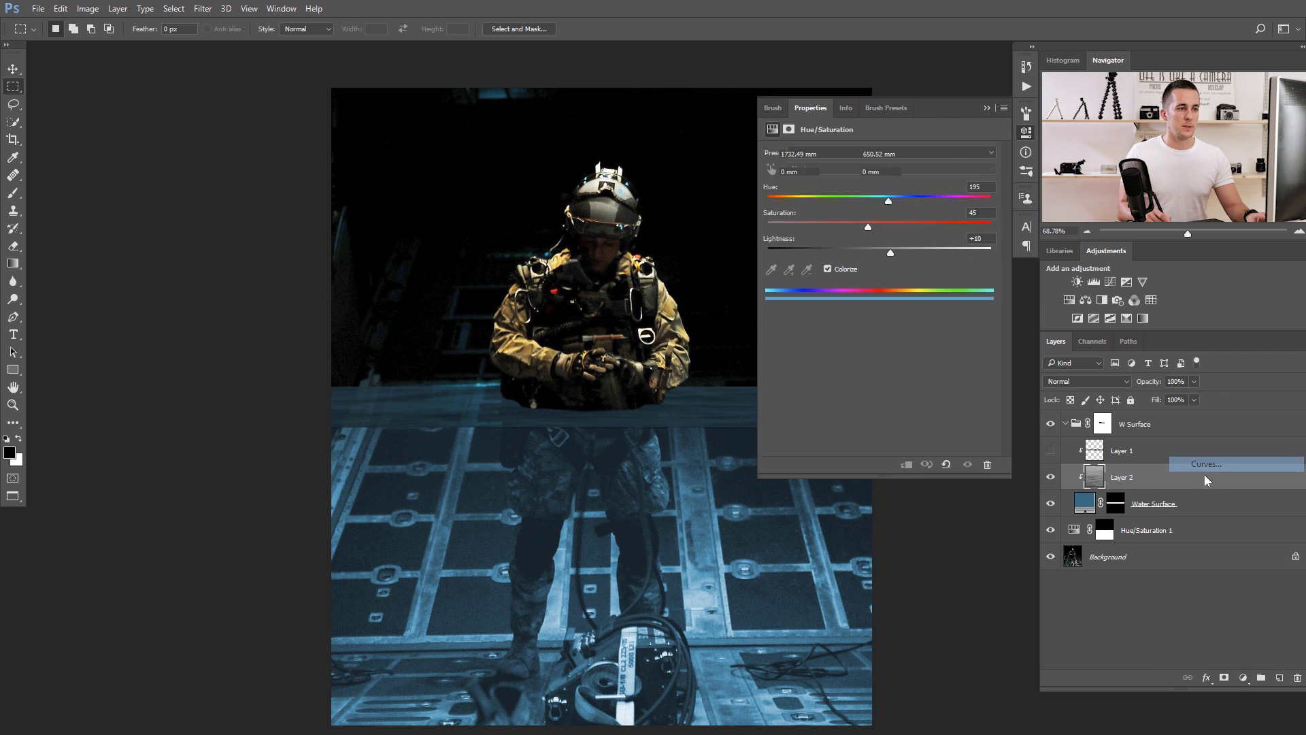
left_click_drag(894, 281, 869, 261)
left_click_drag(645, 332, 502, 311)
left_click_drag(869, 253, 863, 249)
left_click(987, 109)
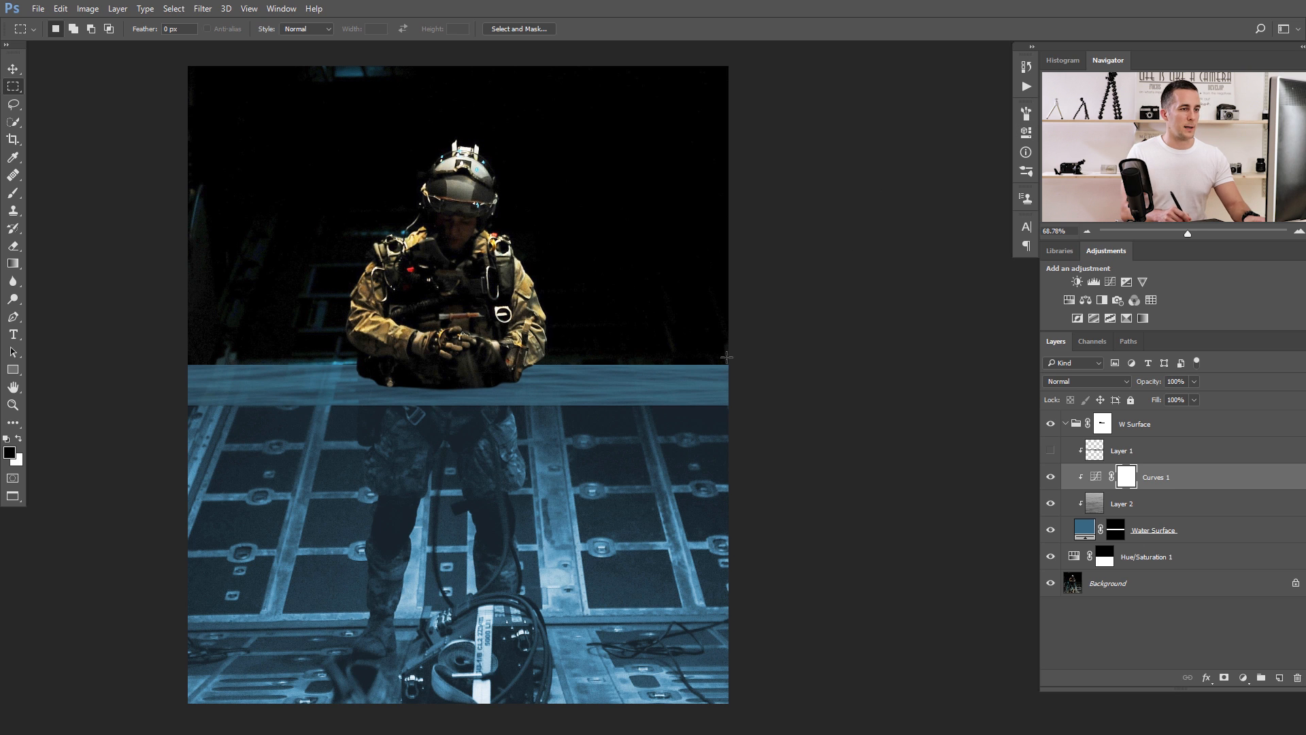
Paint black on the Curves 1 mask at both ends of the water surface with a 300 px brush at 0% hardness and 20% opacity.
key("b")
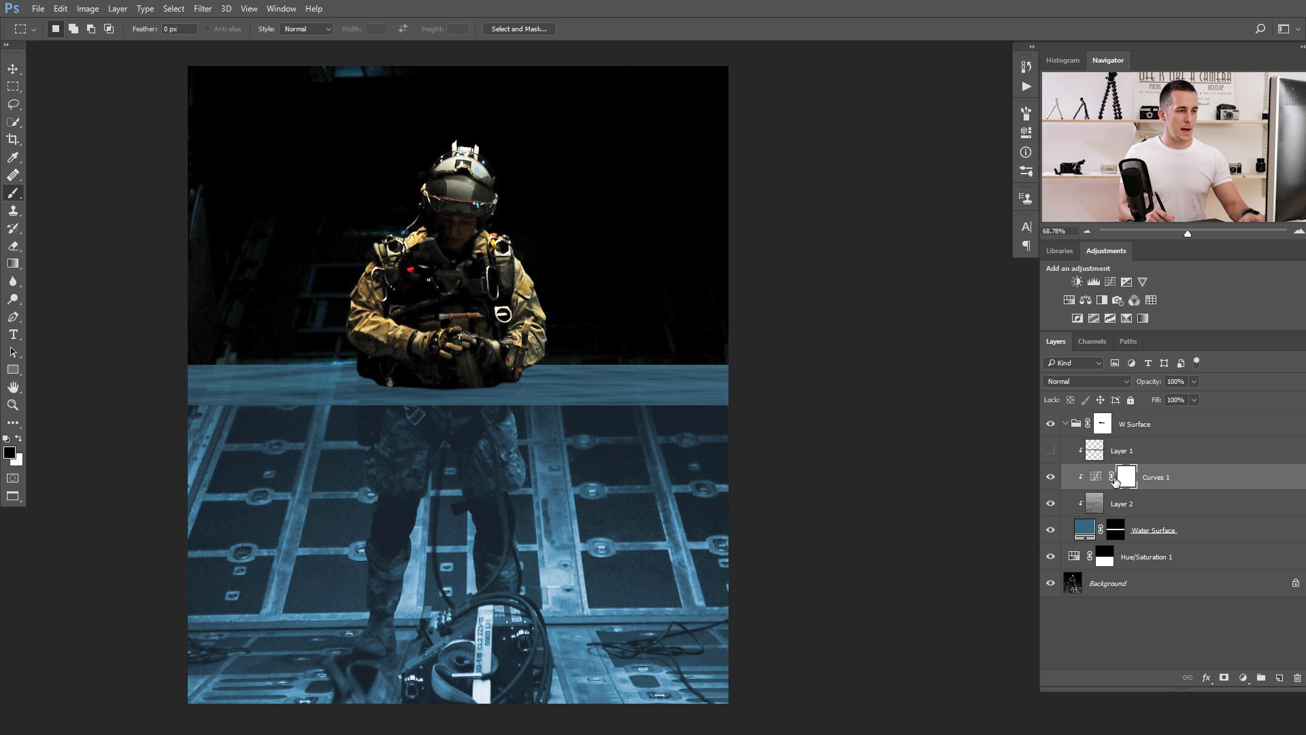
left_click(1124, 479)
key("bracketright")
key("bracketright")
key("bracketright")
key("bracketright")
key("bracketright")
key("bracketright")
key("bracketright")
key("bracketright")
key("bracketright")
key("bracketright")
key("bracketright")
key("bracketright")
key("bracketright")
key("bracketright")
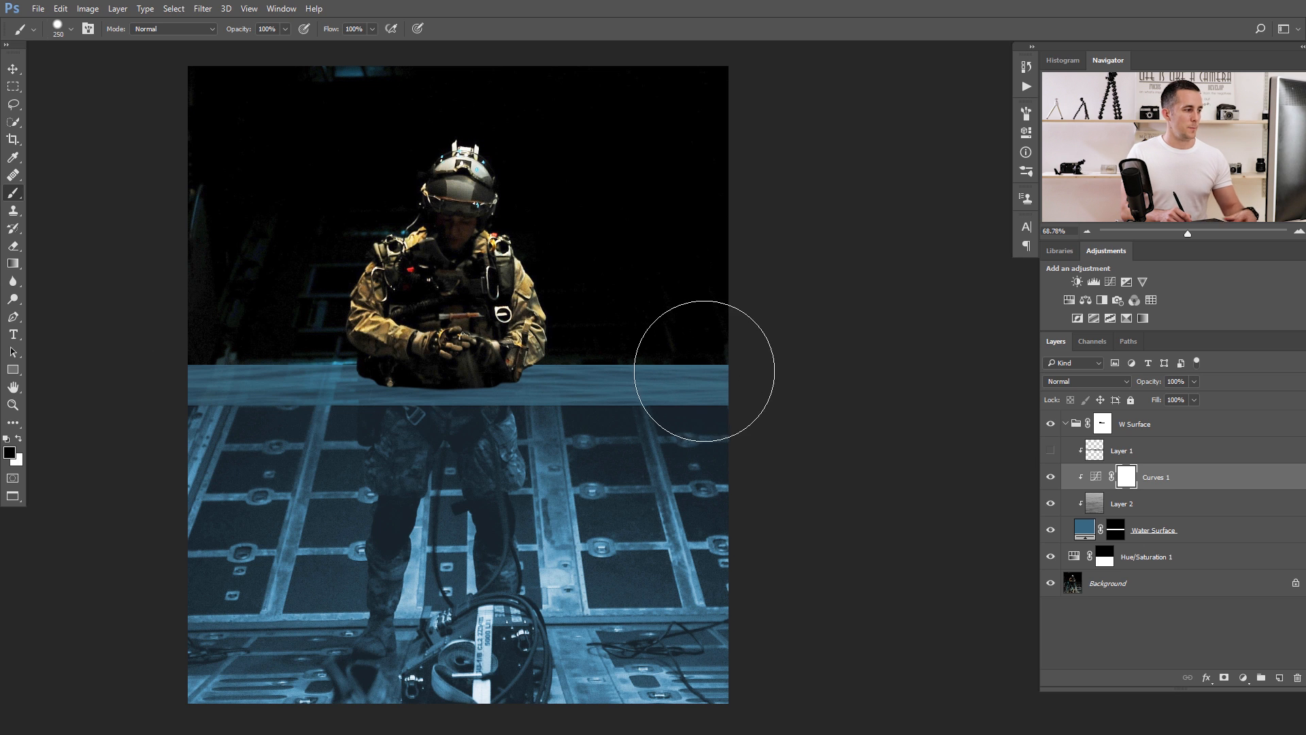
right_click(740, 366)
left_click_drag(797, 416, 767, 406)
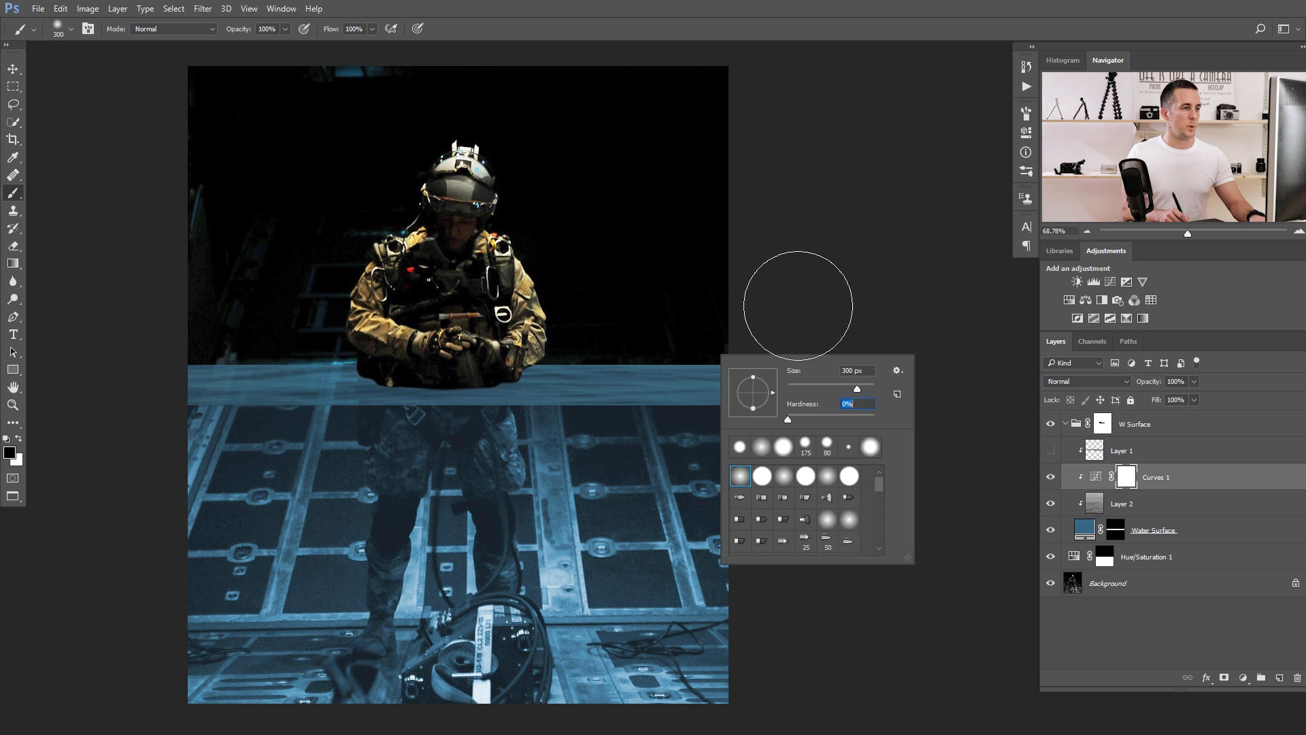
left_click(799, 305)
key("2")
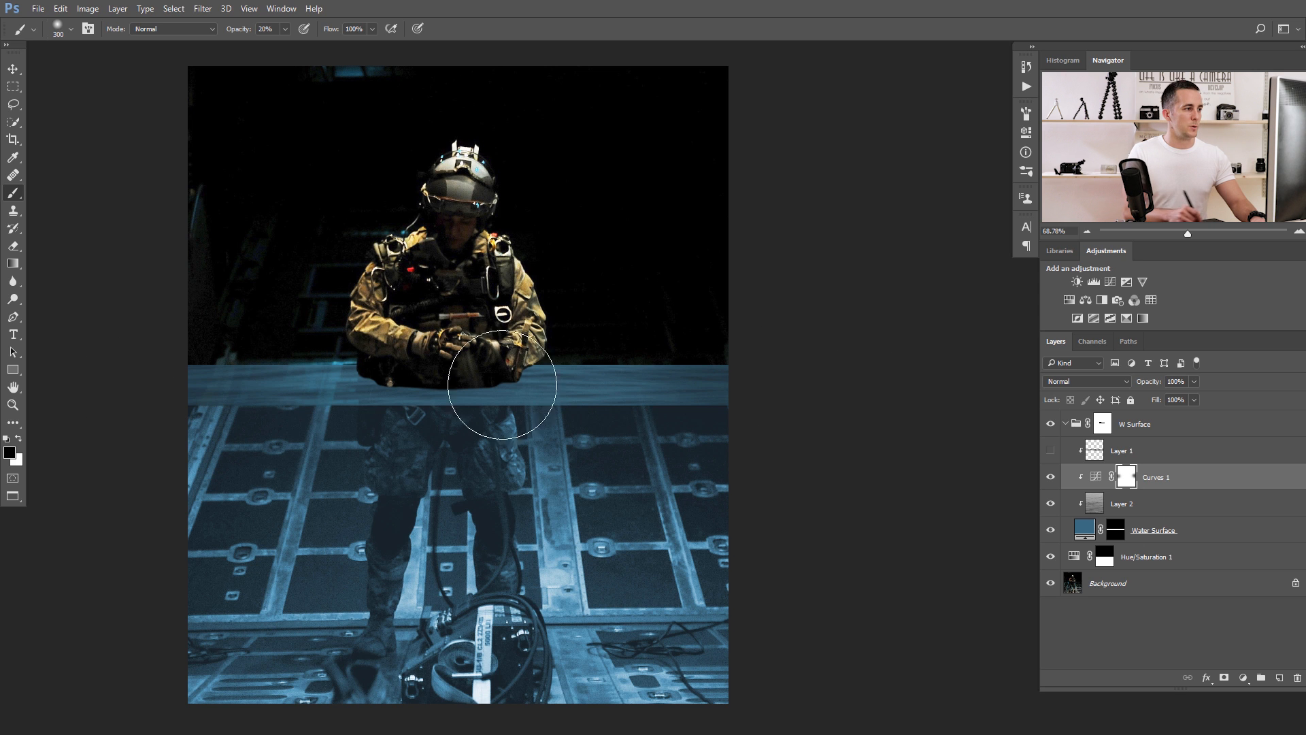
Brighten the Curves 1 adjustment further by moving its curve point to input 78 and output 167, and reselect its mask.
double_click(1088, 477)
left_click_drag(863, 248, 857, 242)
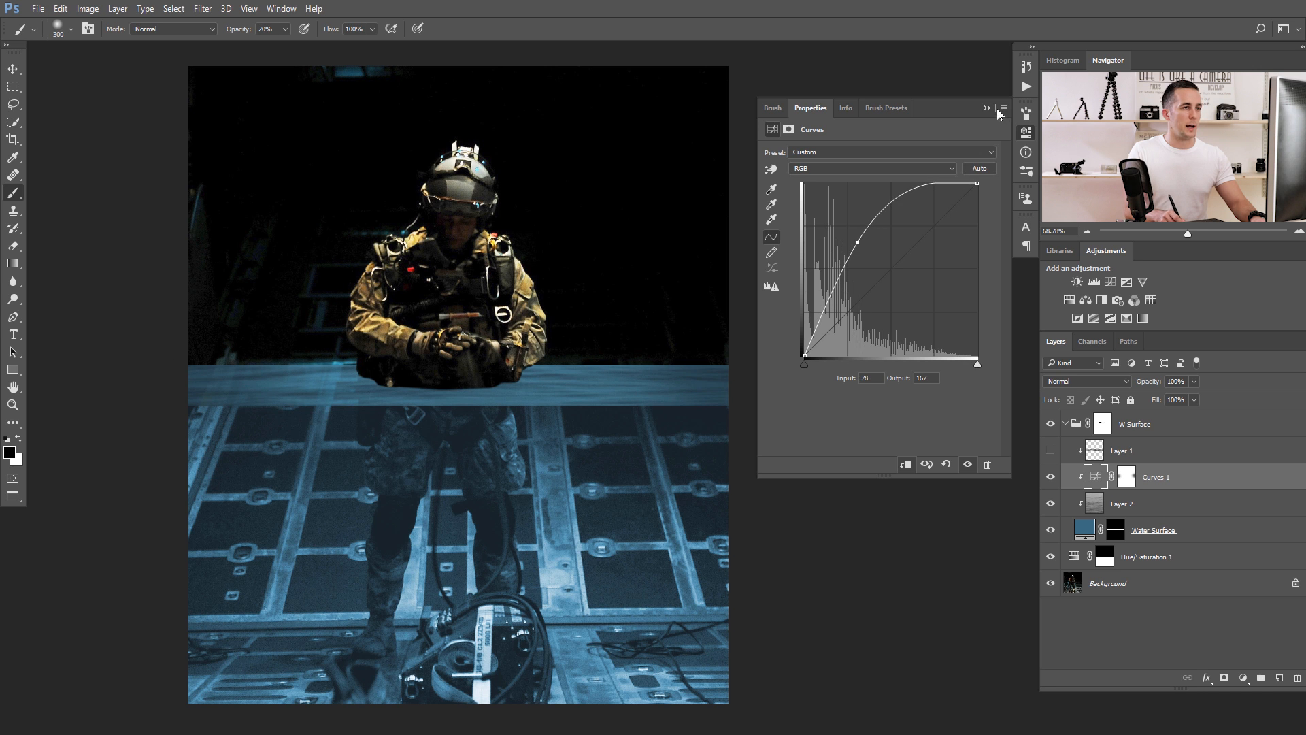
left_click(986, 107)
scroll(653, 342, "down", 3)
left_click(1129, 477)
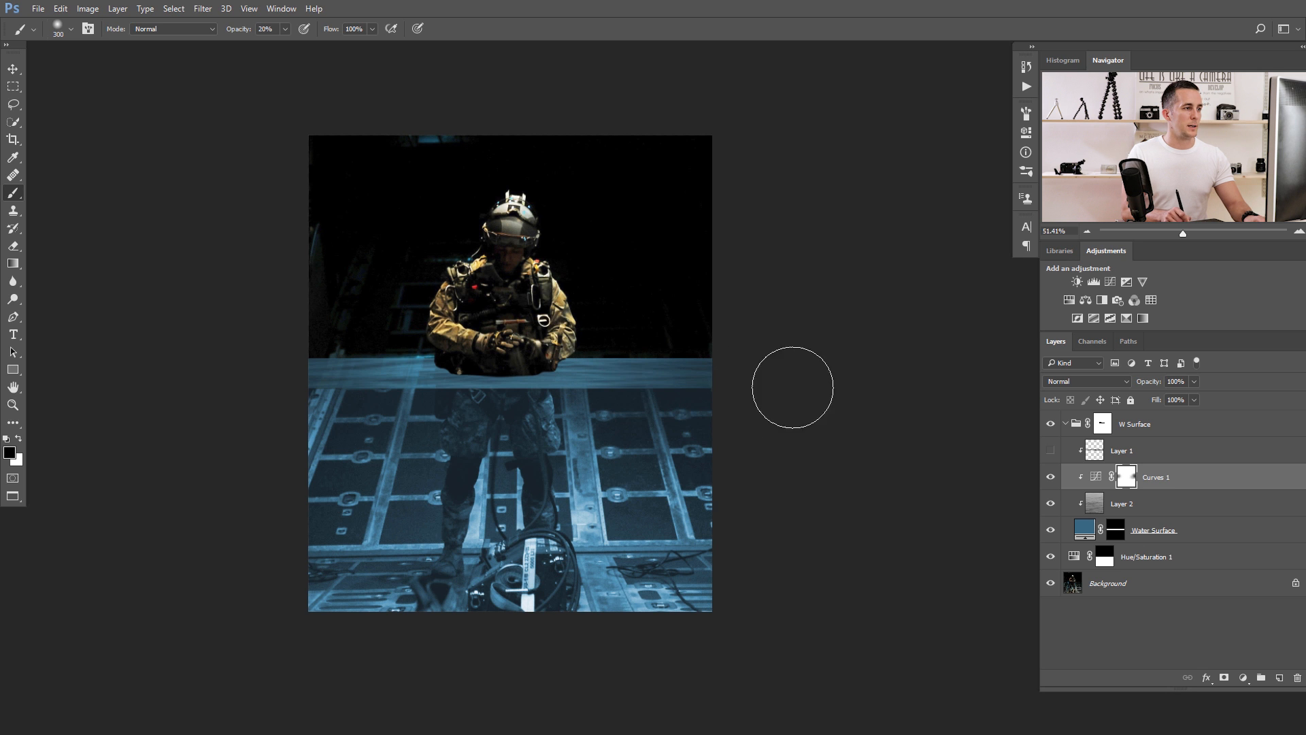
scroll(631, 440, "up", 1)
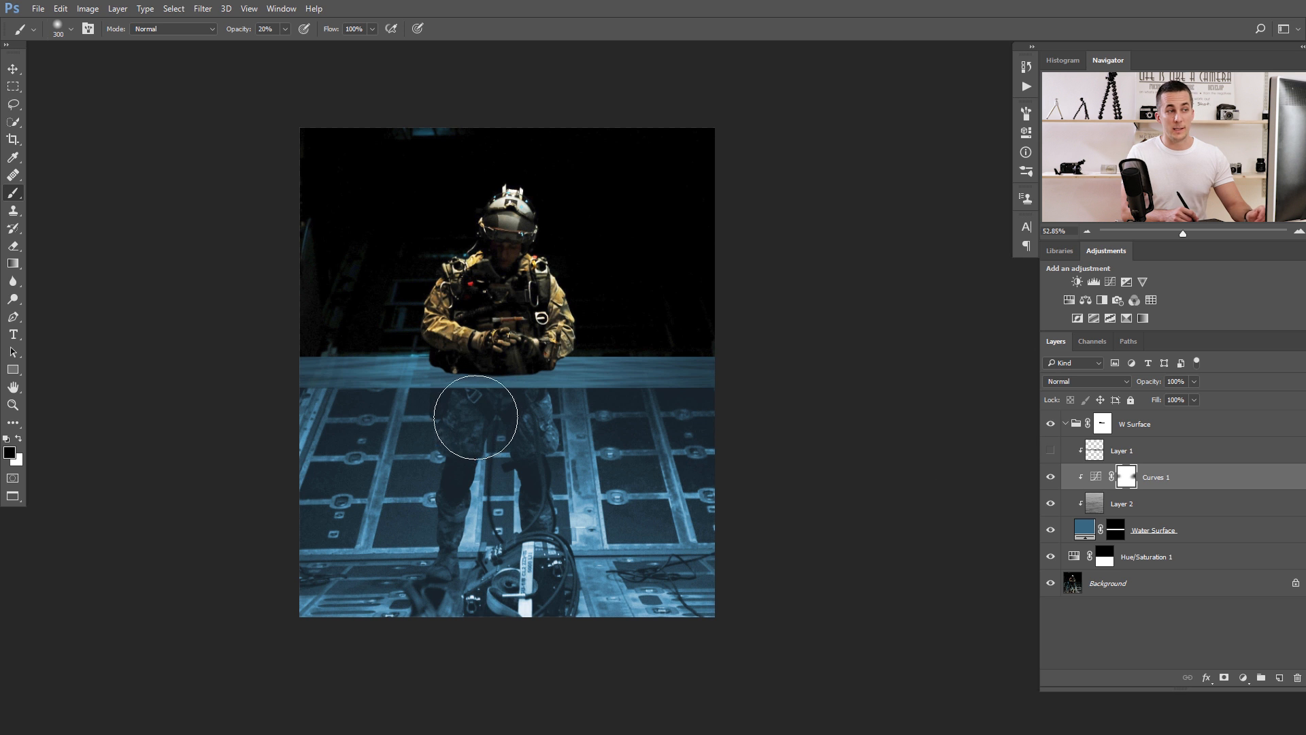
scroll(427, 382, "up", 3)
scroll(426, 382, "down", 1)
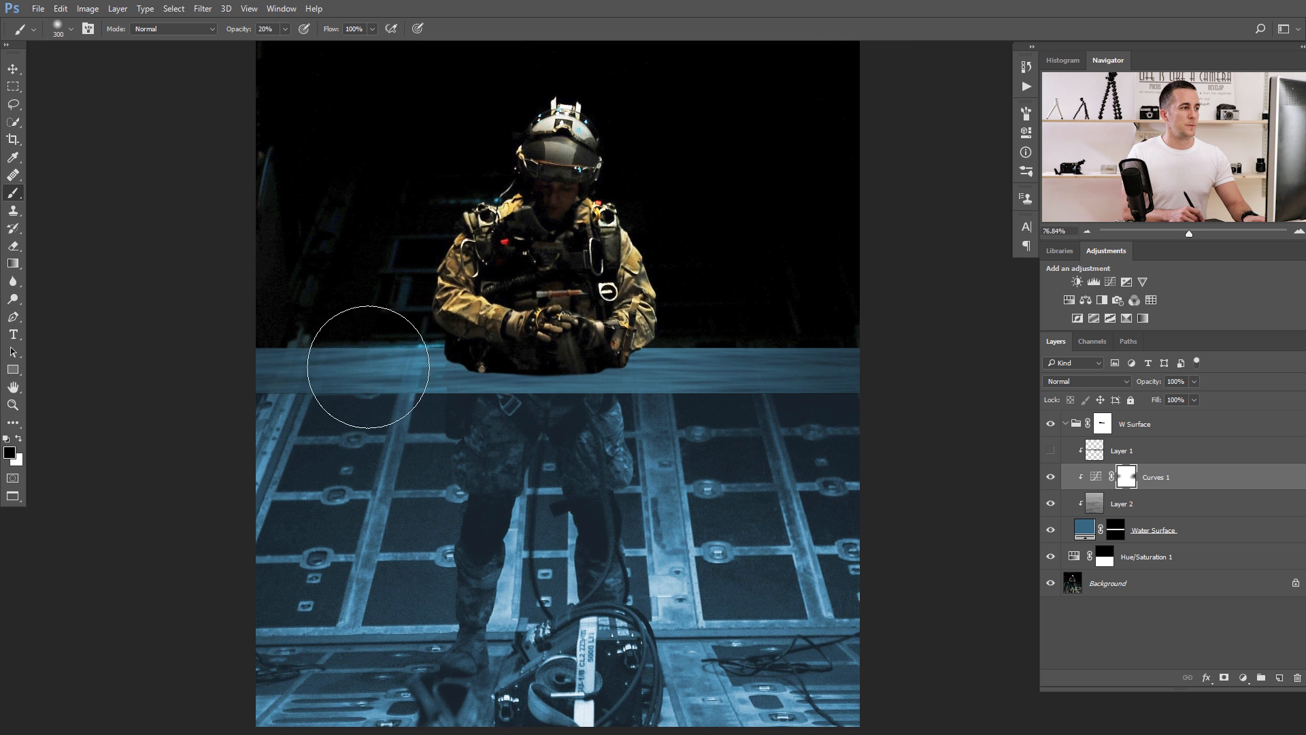
Show Layer 1 again and lower its opacity to 16%.
left_click(1051, 451)
left_click(1051, 452)
left_click(1050, 452)
left_click(1095, 453)
left_click_drag(1154, 384, 1092, 385)
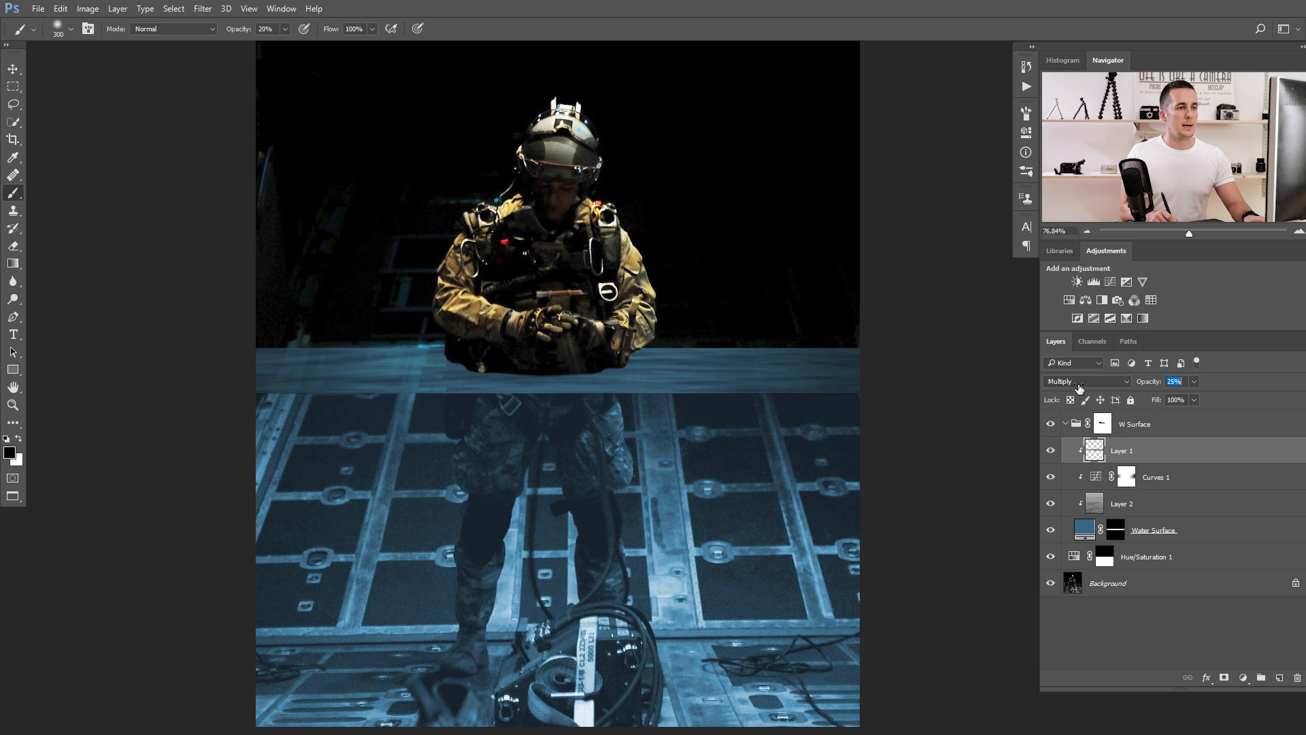
left_click_drag(691, 419, 578, 414)
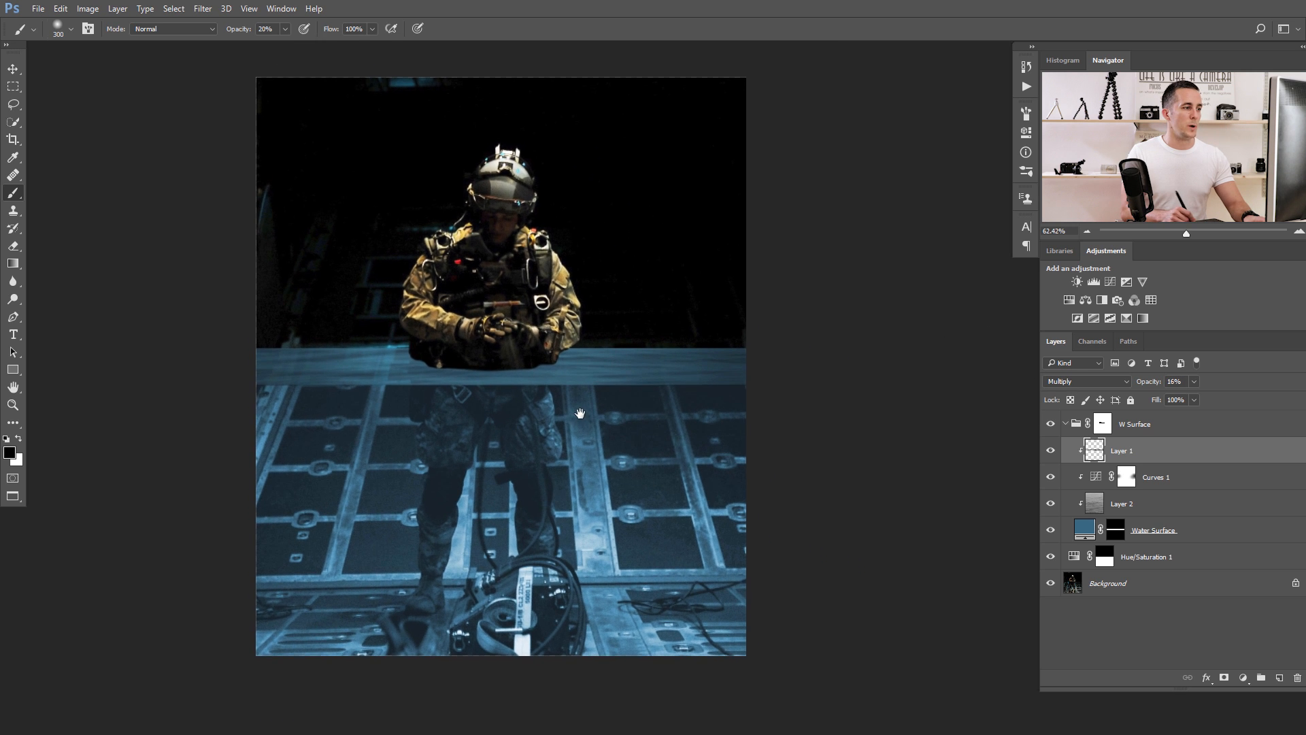
Collapse the W Surface group, put Hue/Saturation 1 in a new group and move its mask onto that group.
left_click(1065, 427)
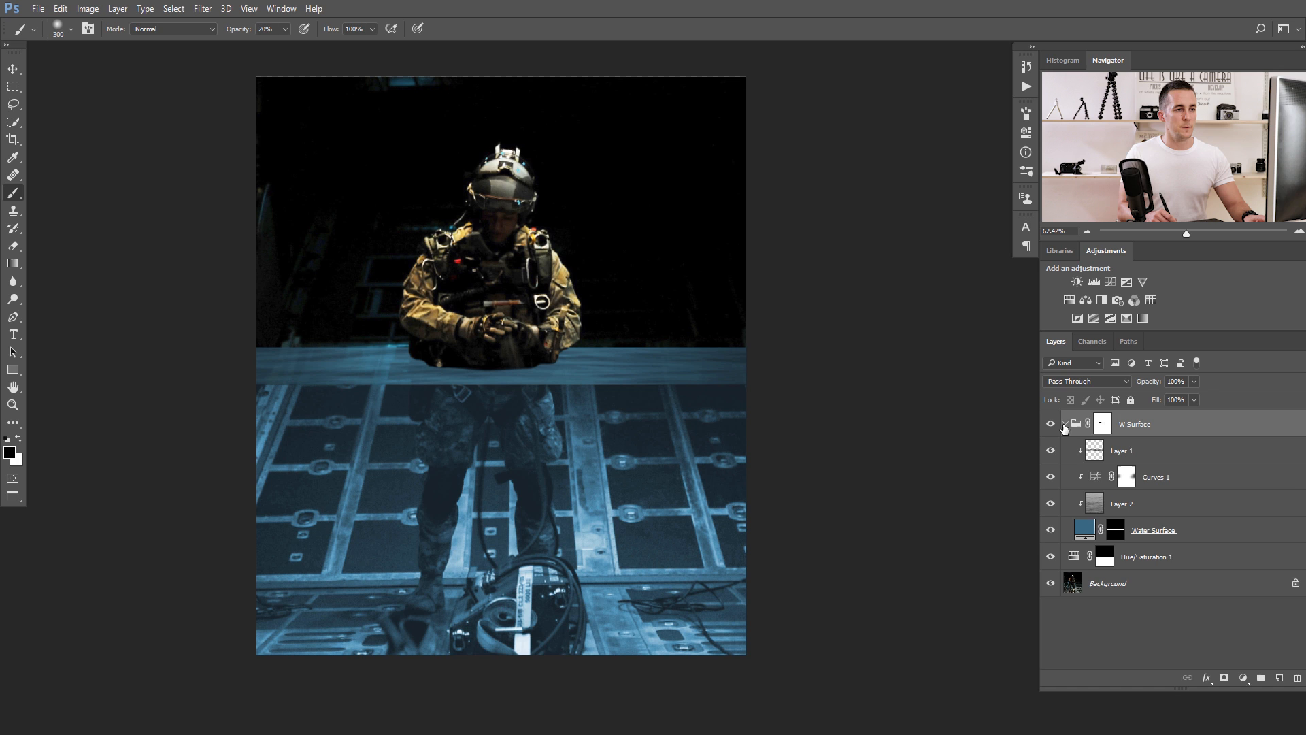
left_click(1065, 424)
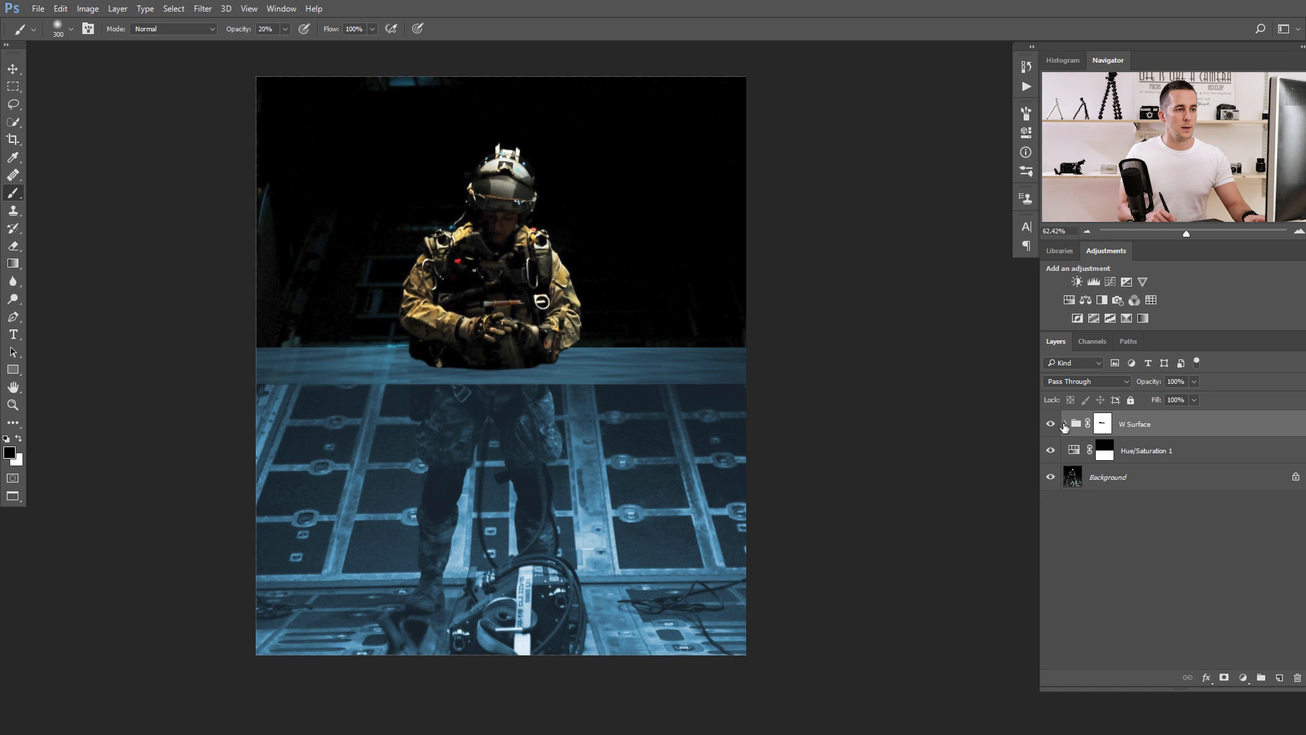
left_click(1104, 459)
key("ctrl+g")
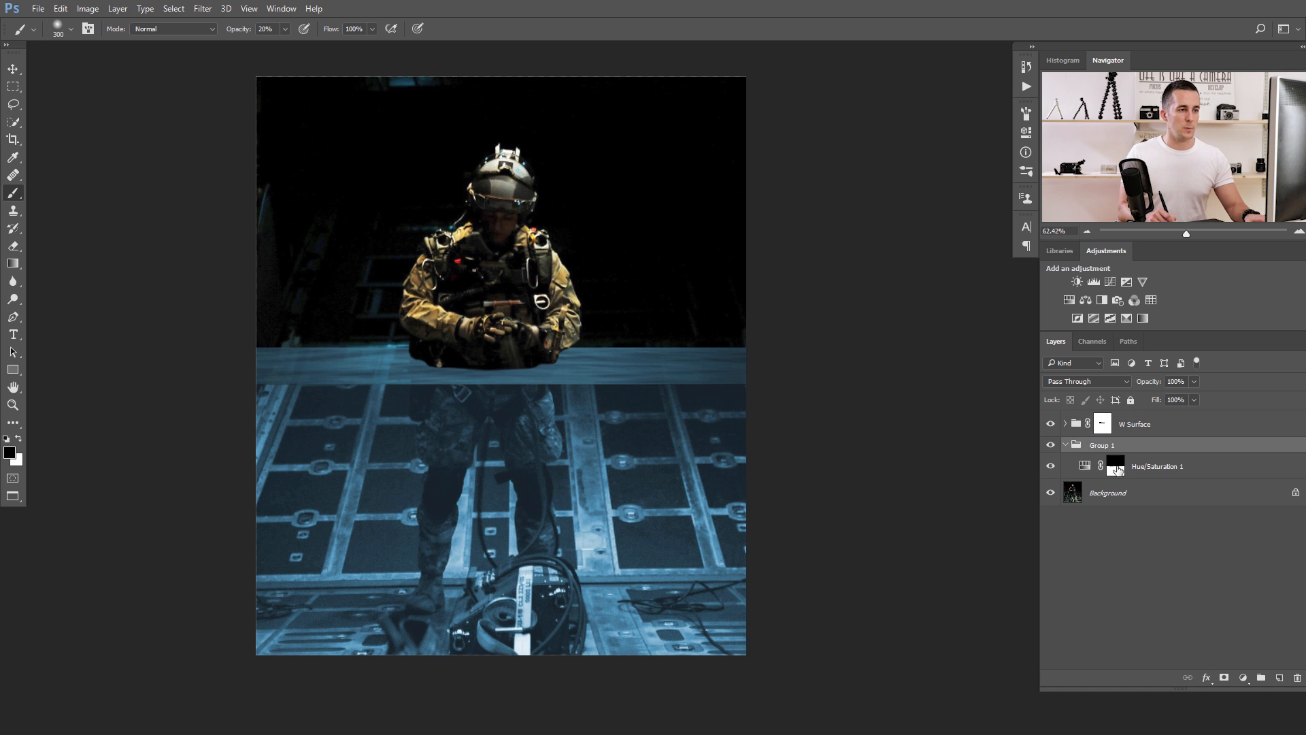
left_click_drag(983, 483, 1124, 451)
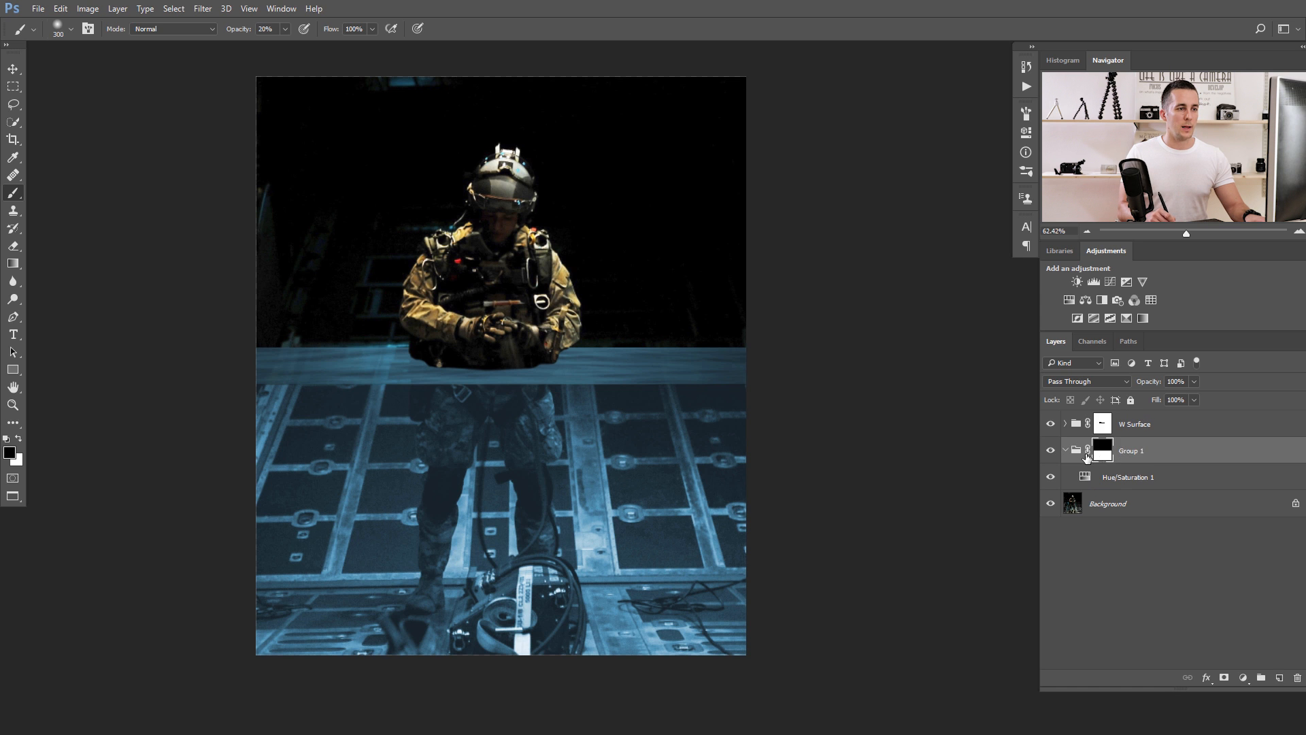
Rename the new group as Underwater.
double_click(1132, 450)
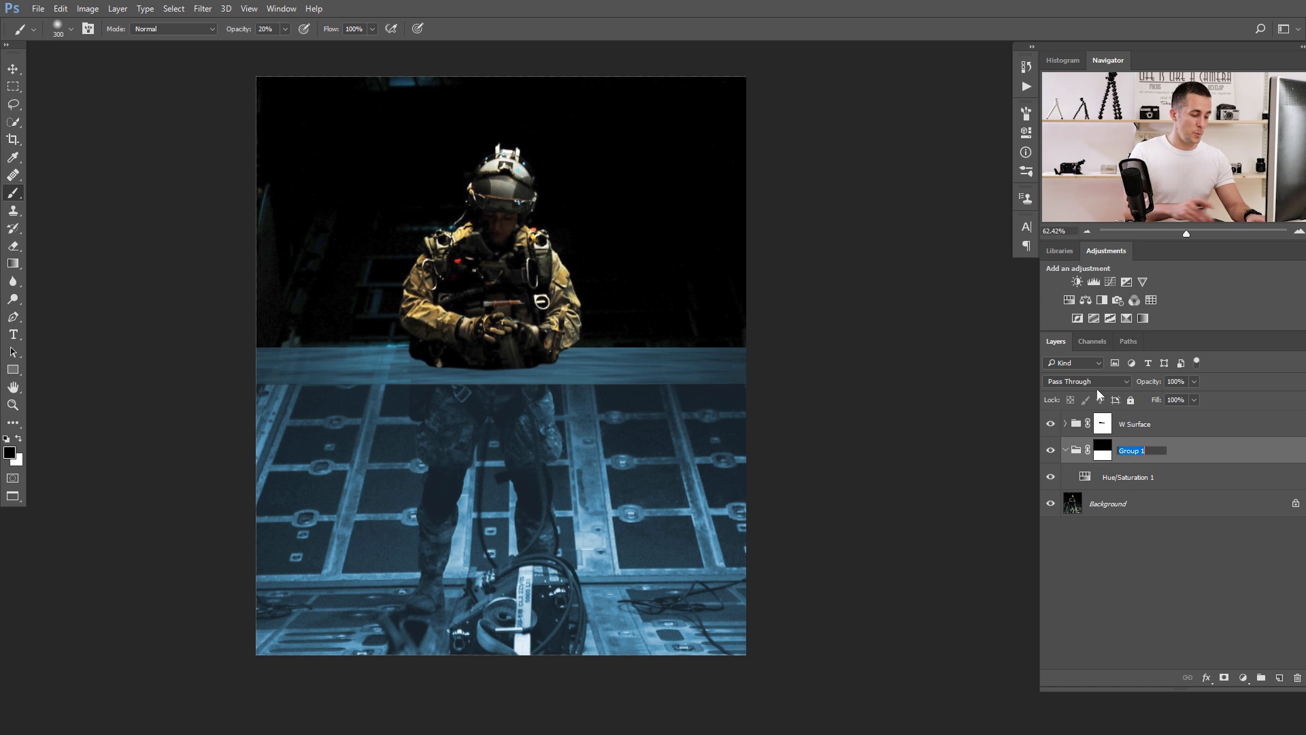
type("Und")
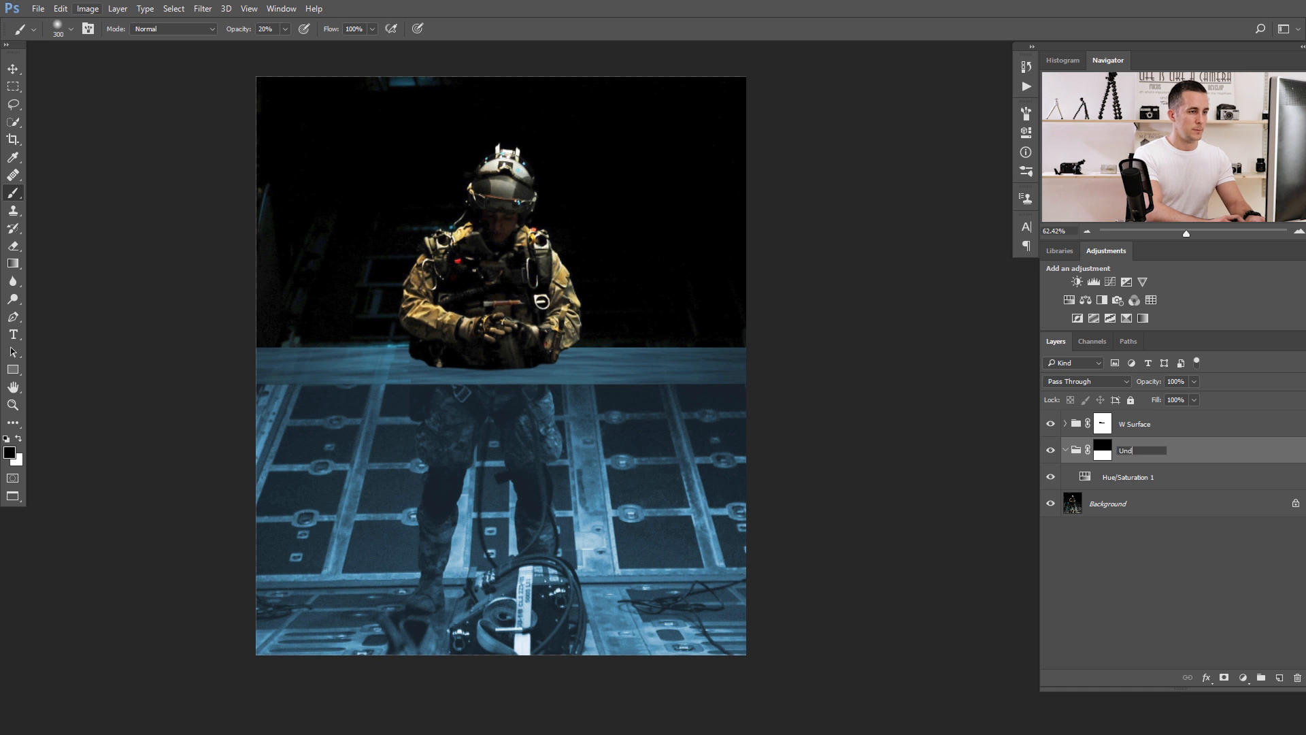
type("erwater")
key("Return")
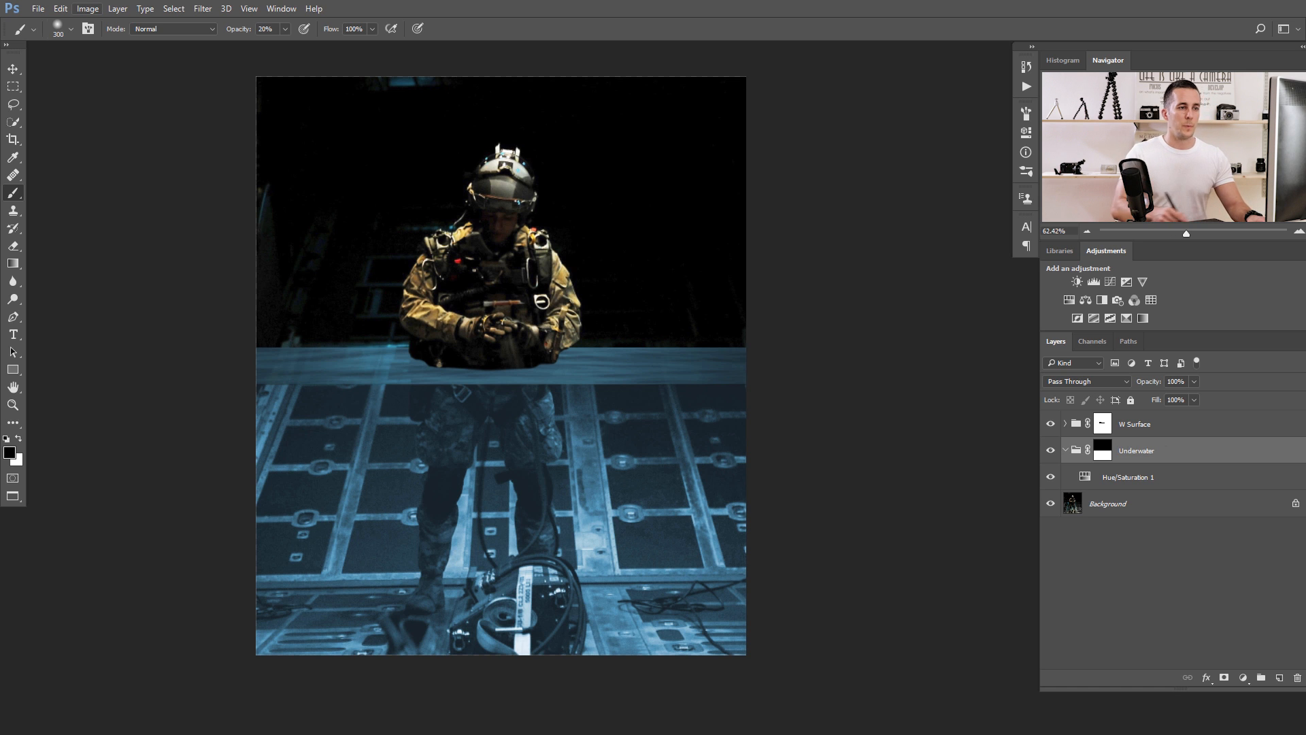
Marquee-select the lower part of the underwater photo and paste it above Hue/Saturation 1 in the Underwater group.
left_click(1138, 480)
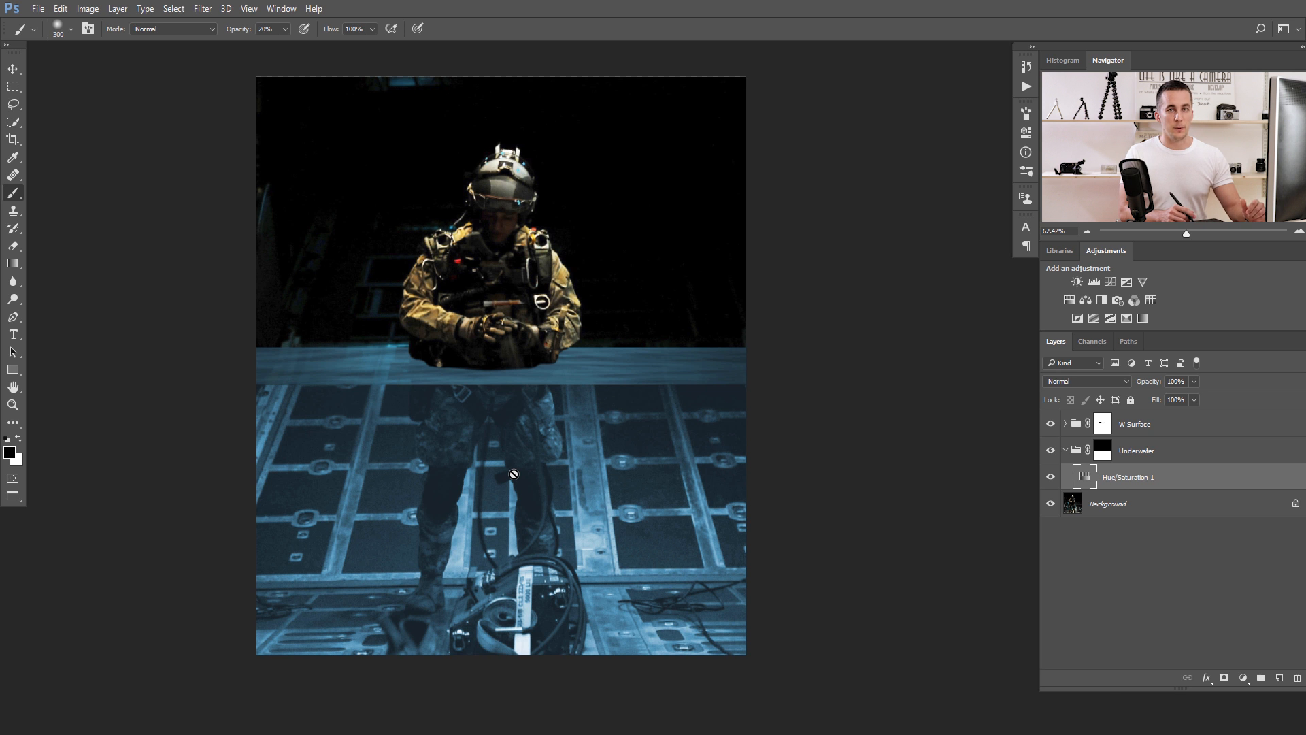
key("ctrl+Tab")
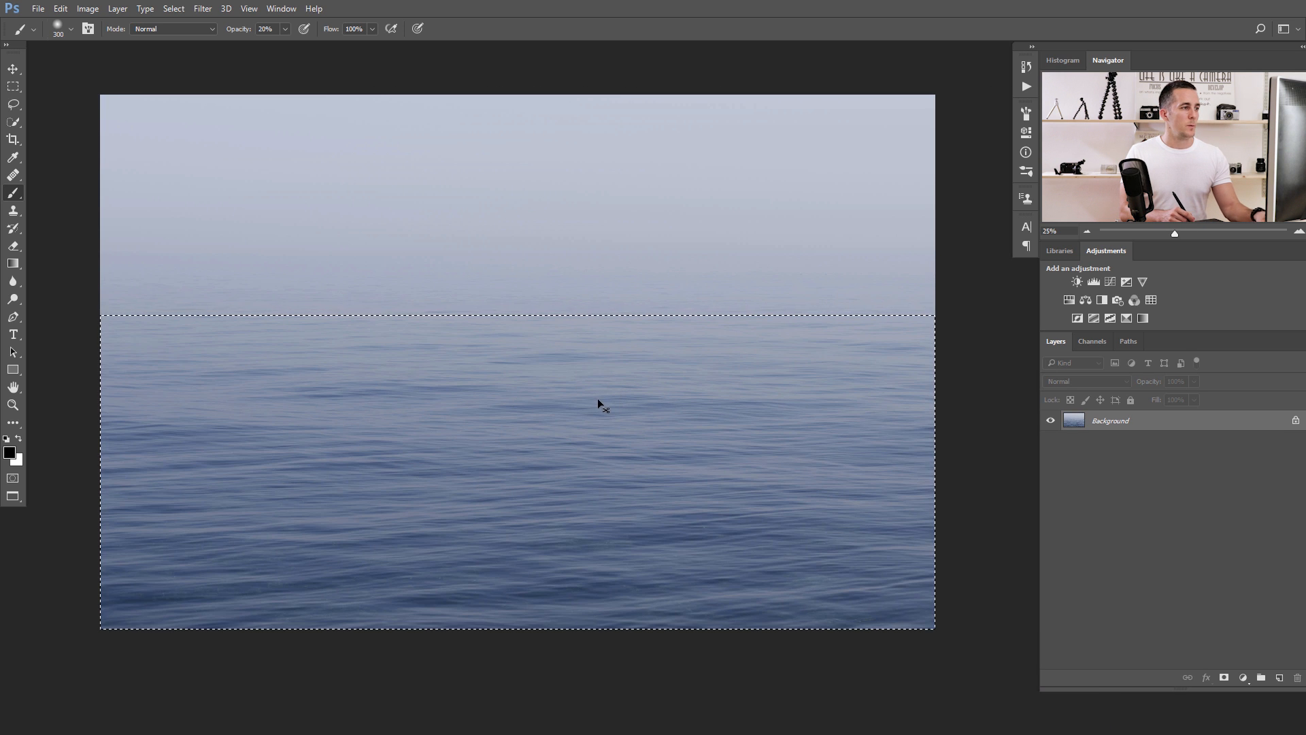
key("ctrl+Tab")
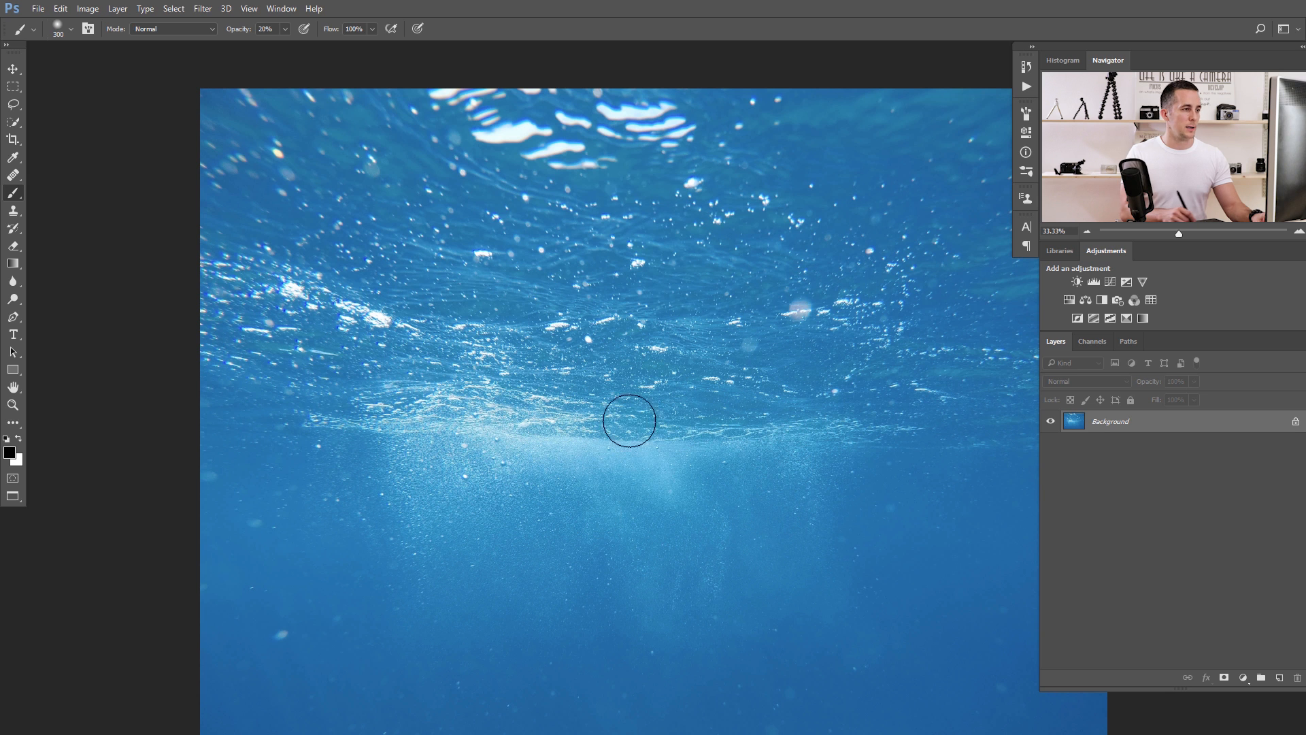
left_click_drag(679, 409, 548, 379)
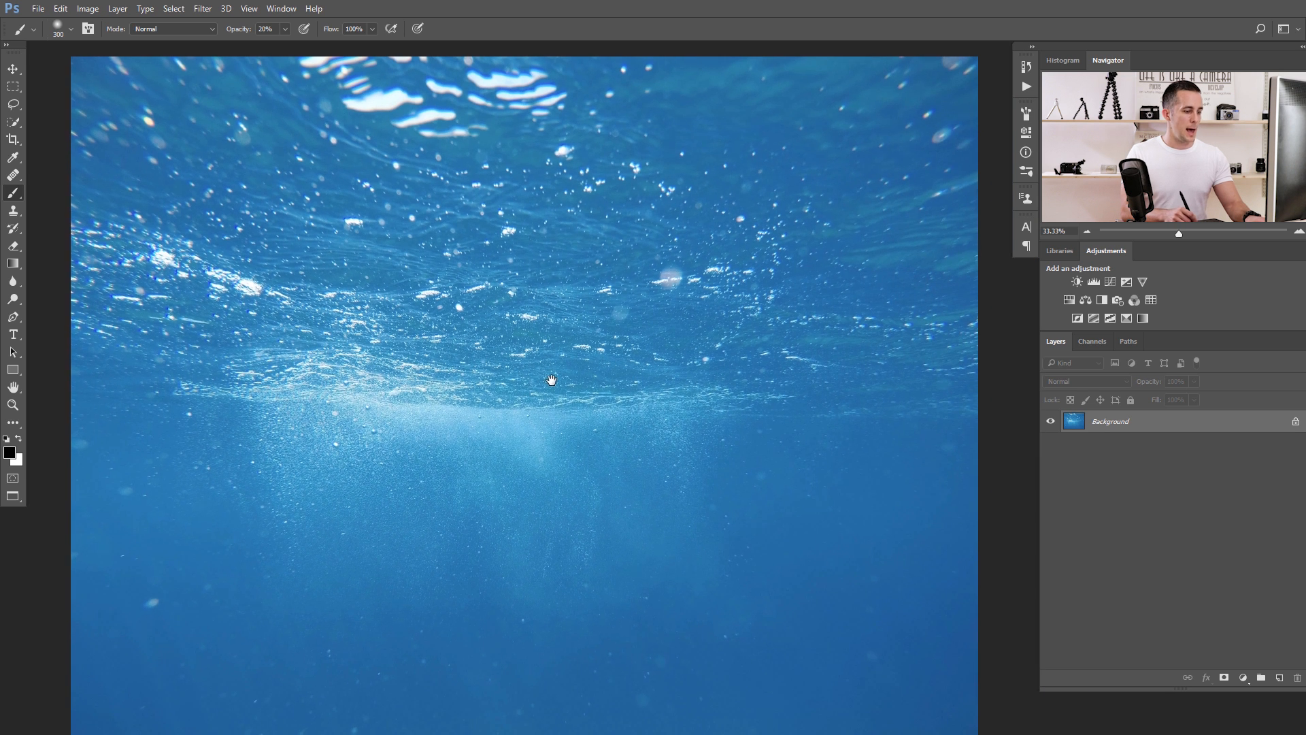
key("m")
mouse_move(54, 348)
left_mouse_down()
mouse_move(65, 391)
mouse_move(650, 624)
mouse_move(990, 734)
left_mouse_up()
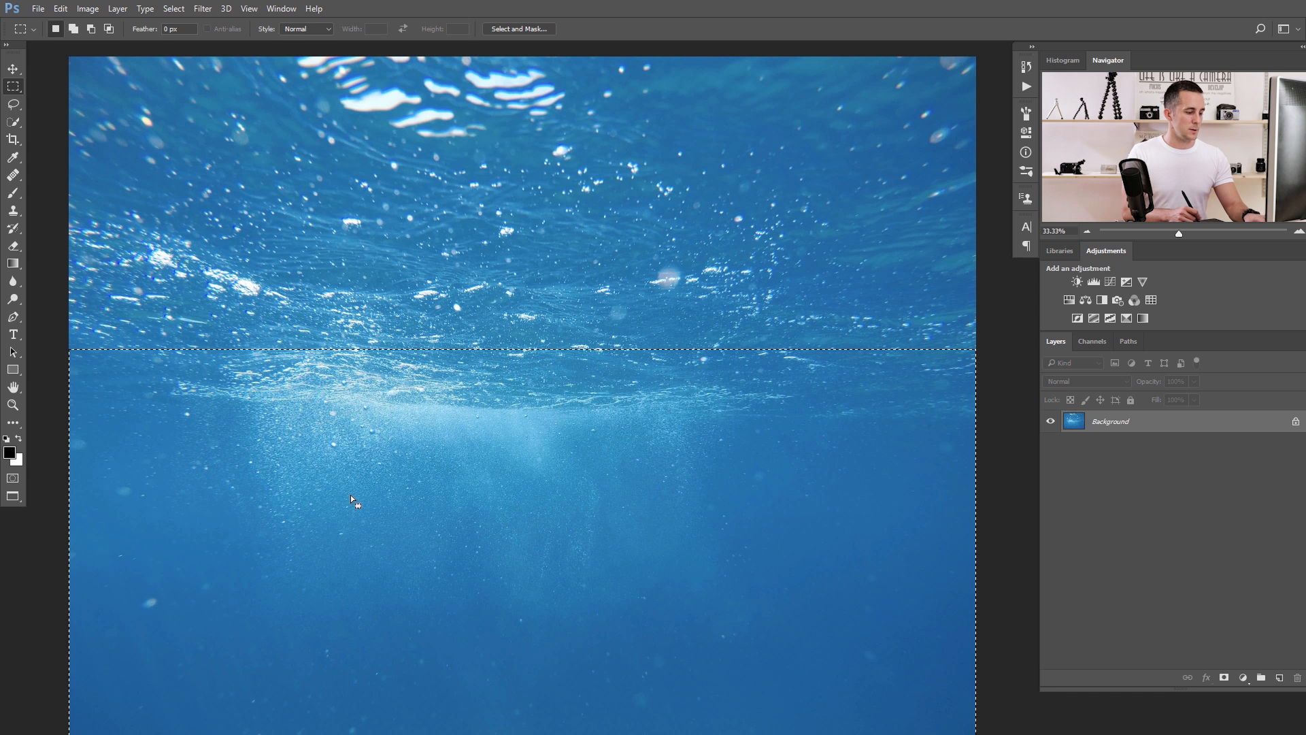
key("ctrl+Tab")
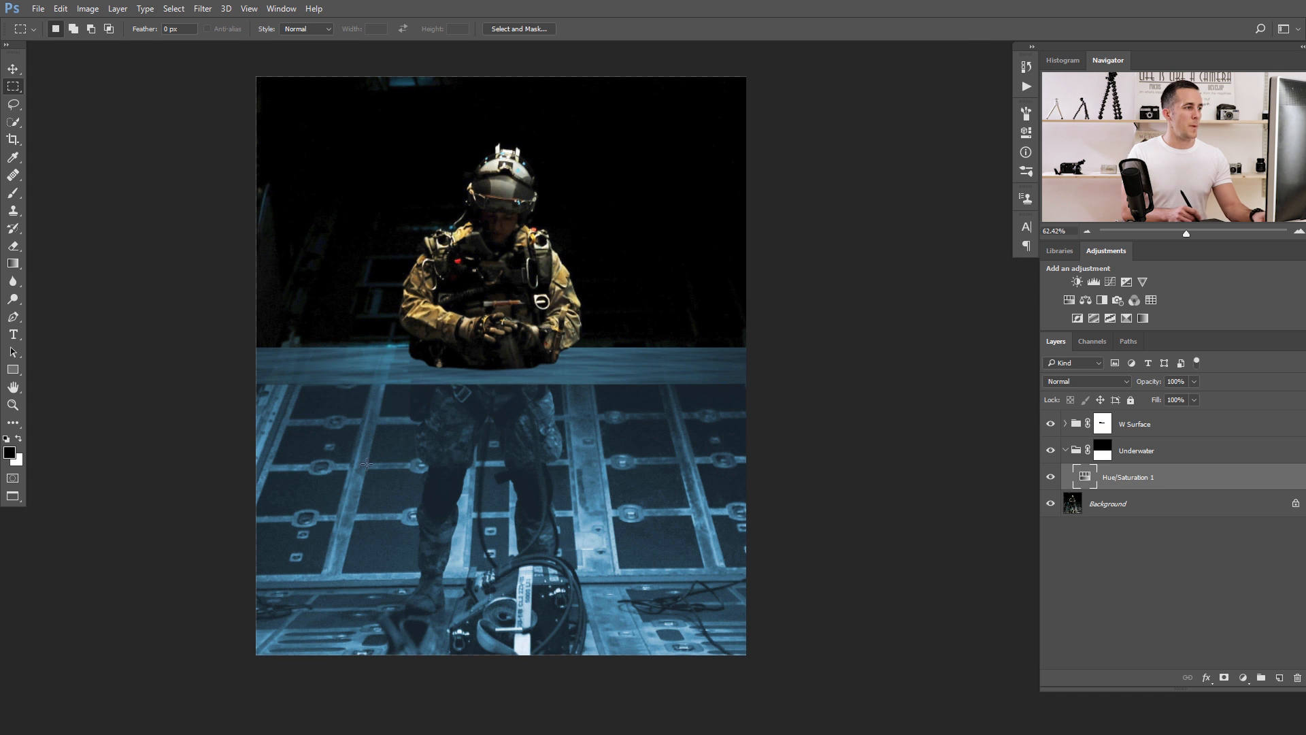
key("ctrl+v")
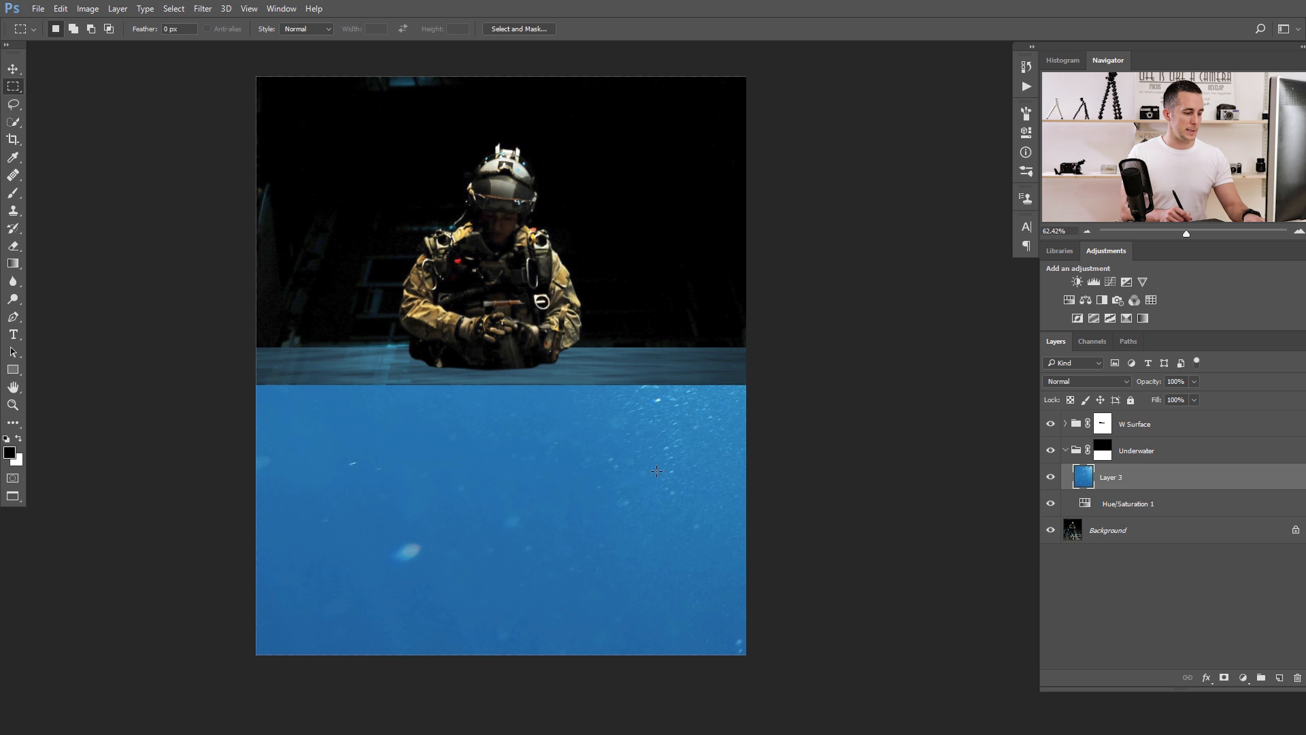
Scale down and reposition the pasted underwater layer so it fills the area below the water surface, with its light rays just beneath the surface.
scroll(646, 466, "down", 4)
key("ctrl+t")
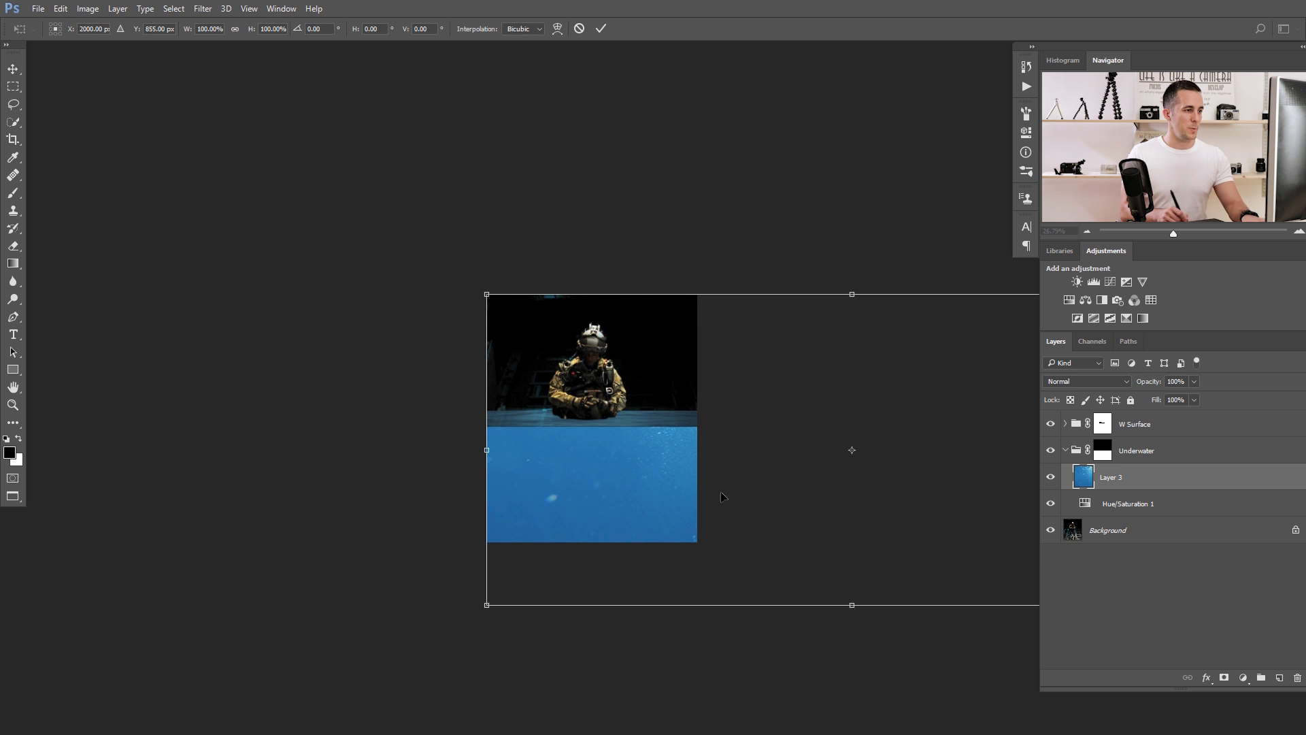
left_click_drag(486, 294, 653, 365)
left_click_drag(769, 450, 575, 461)
left_click_drag(854, 376, 829, 387)
left_click_drag(769, 442, 704, 461)
scroll(726, 492, "up", 3)
left_click_drag(816, 318, 779, 331)
left_click_drag(705, 451, 708, 442)
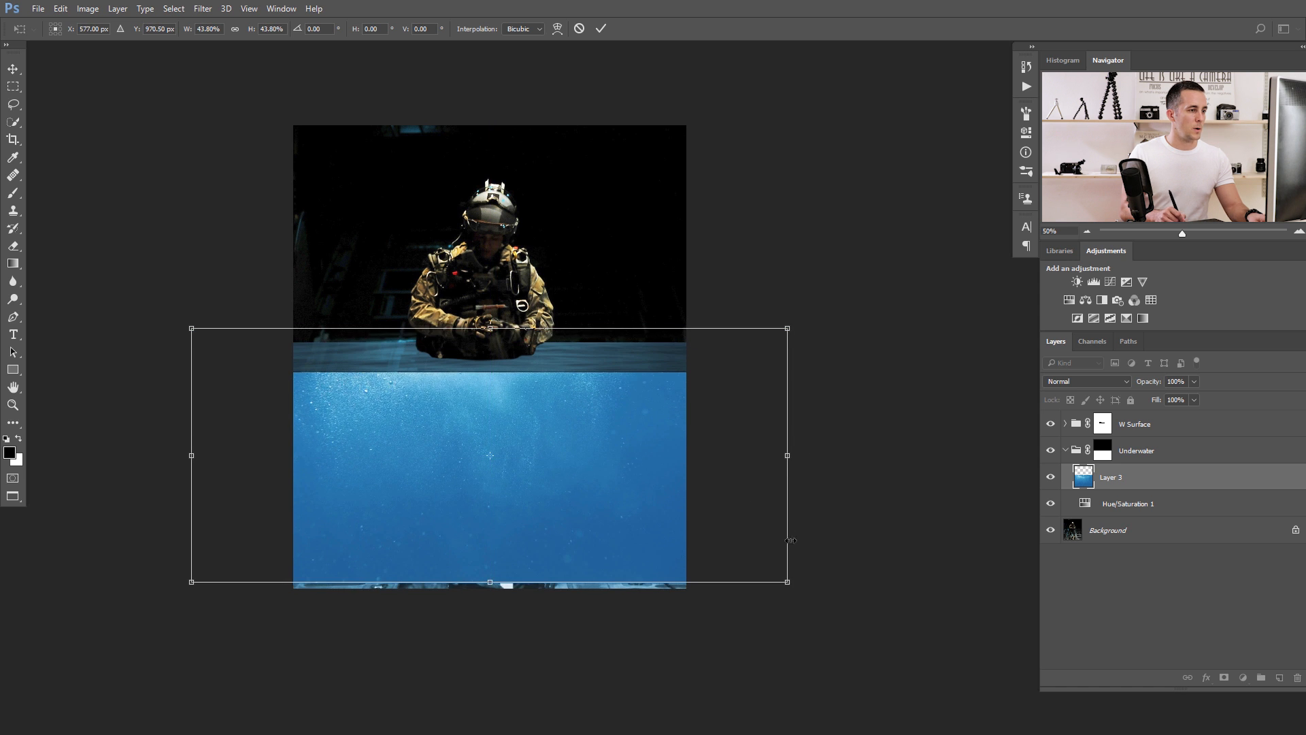
left_click_drag(785, 583, 808, 608)
left_click_drag(809, 463, 750, 464)
left_click_drag(643, 456, 586, 468)
key("Return")
left_click_drag(475, 425, 611, 444)
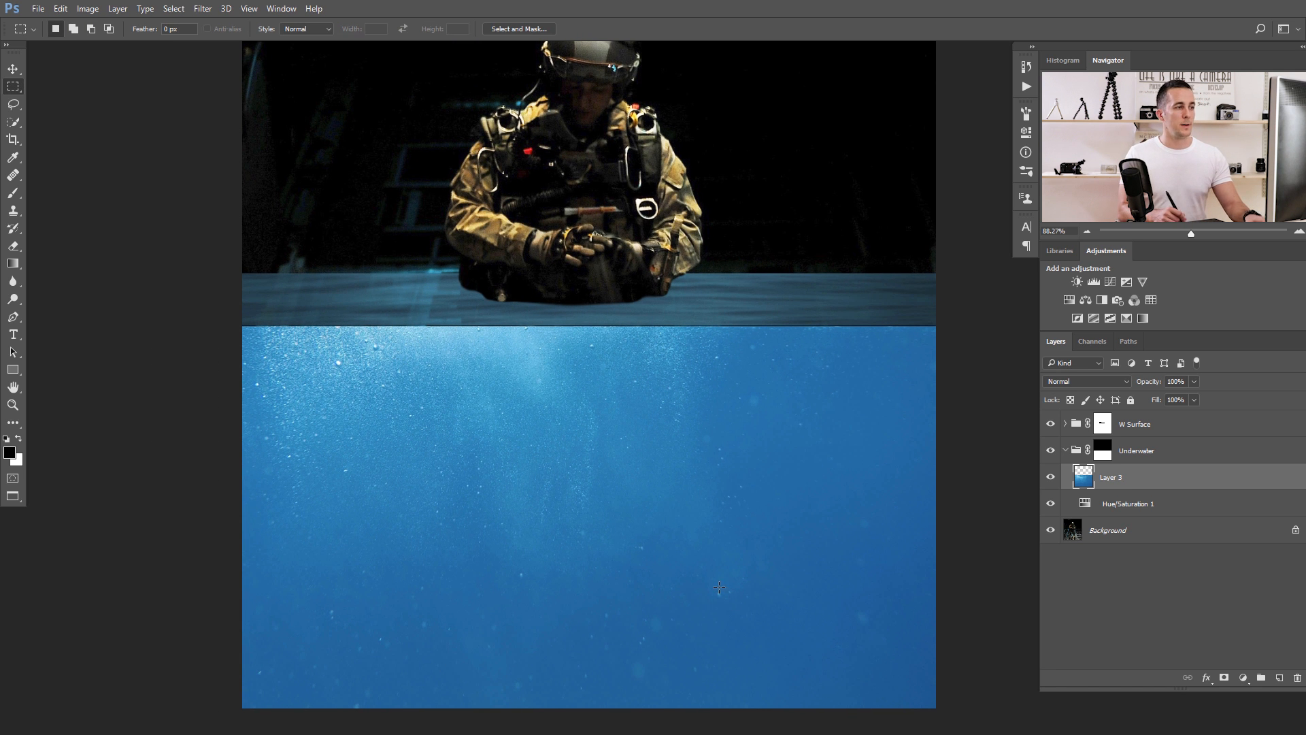
Set the pasted underwater layer's blend mode to Lighten and compare the image with that layer hidden and shown.
left_click(1050, 477)
left_click(1050, 477)
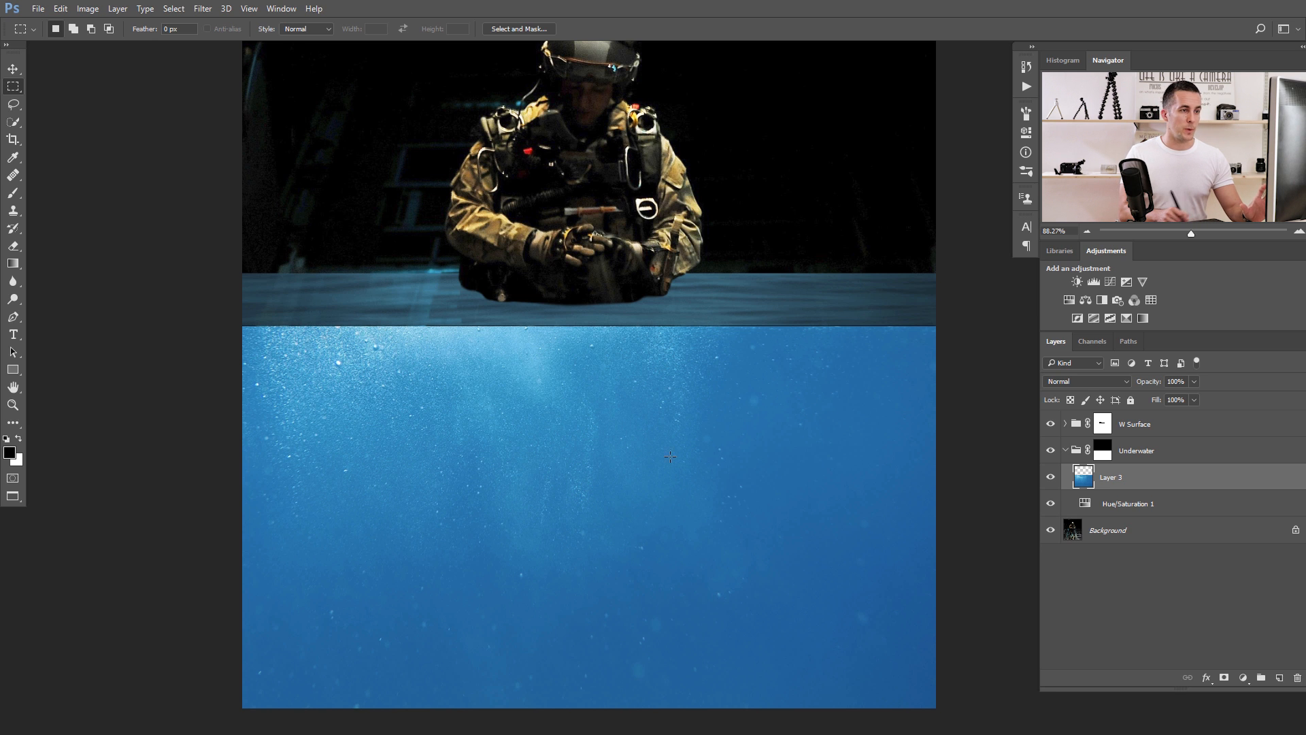
left_click(1091, 381)
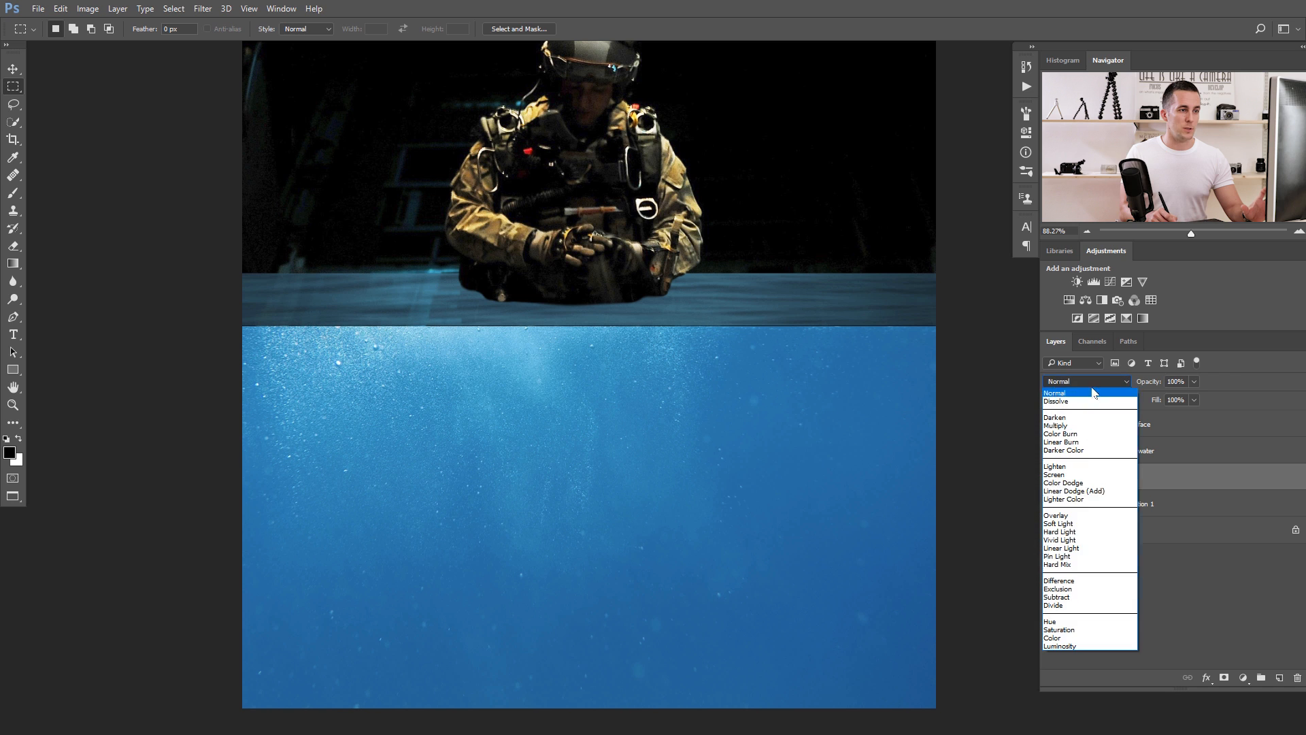
left_click(1226, 374)
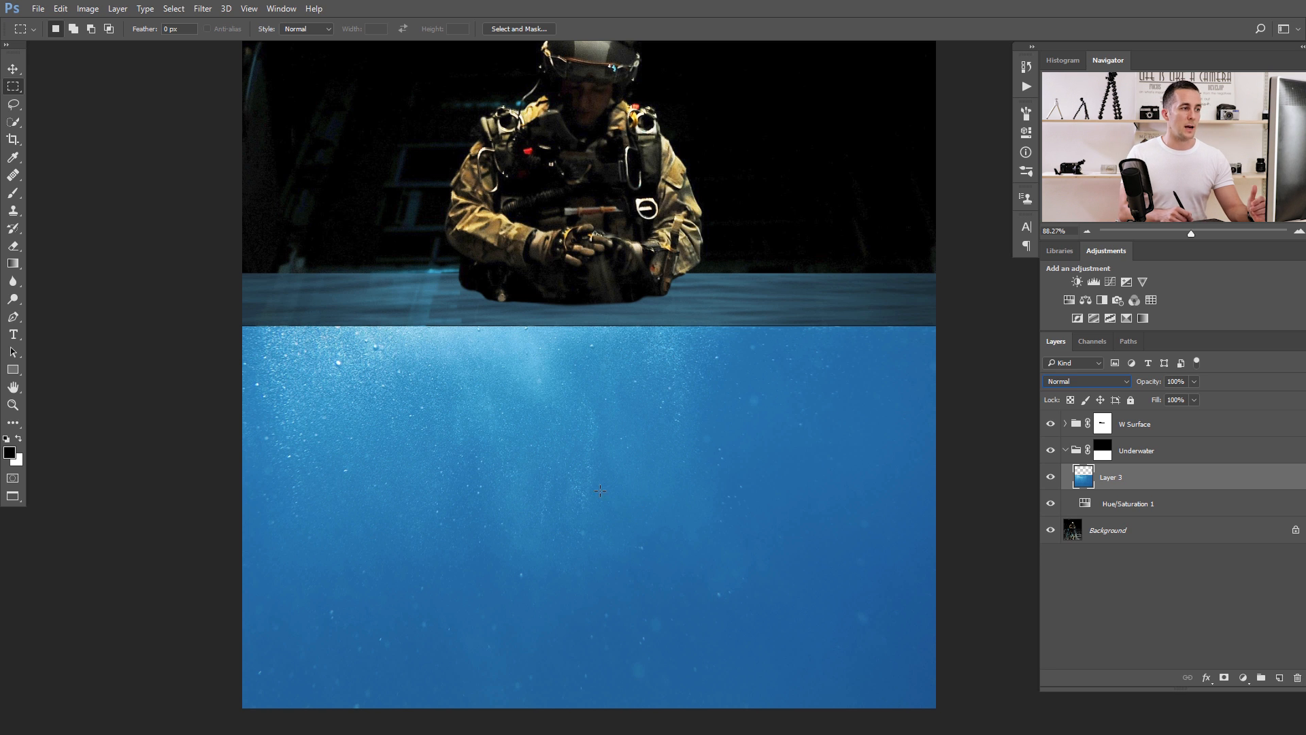
left_click(1058, 385)
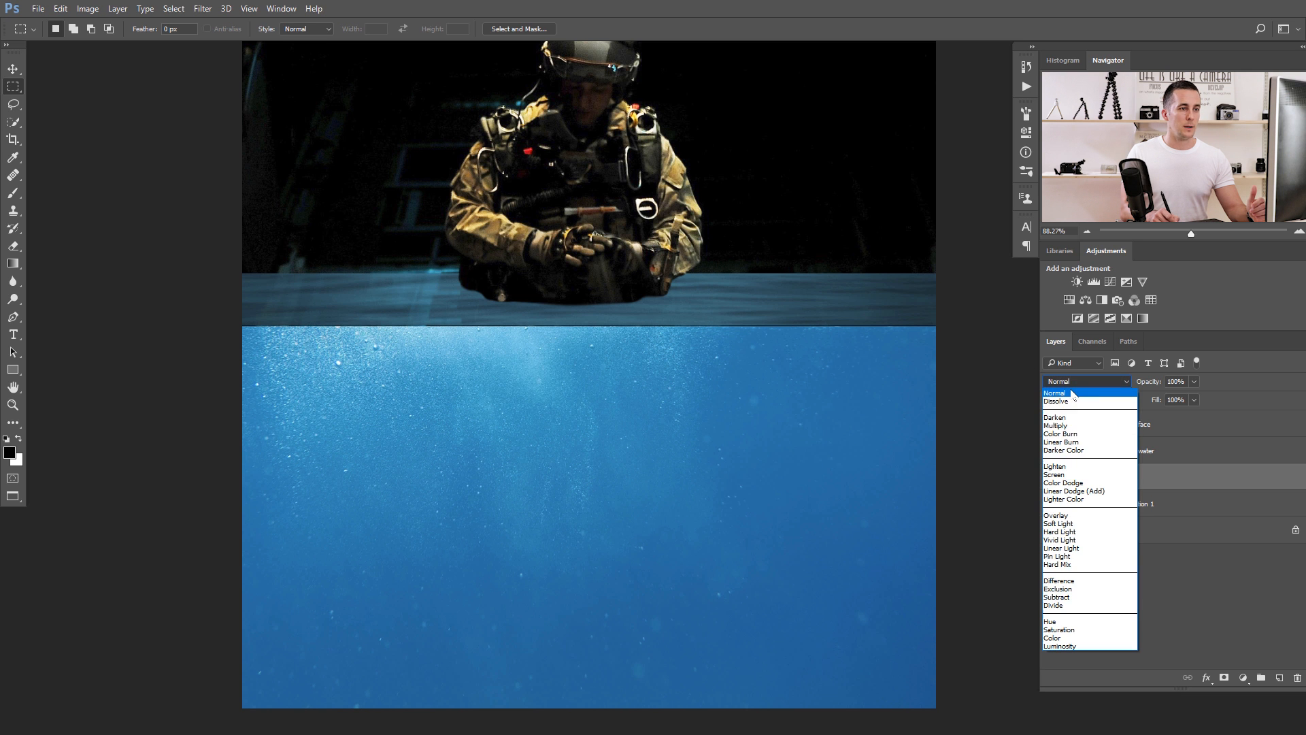
left_click(1073, 466)
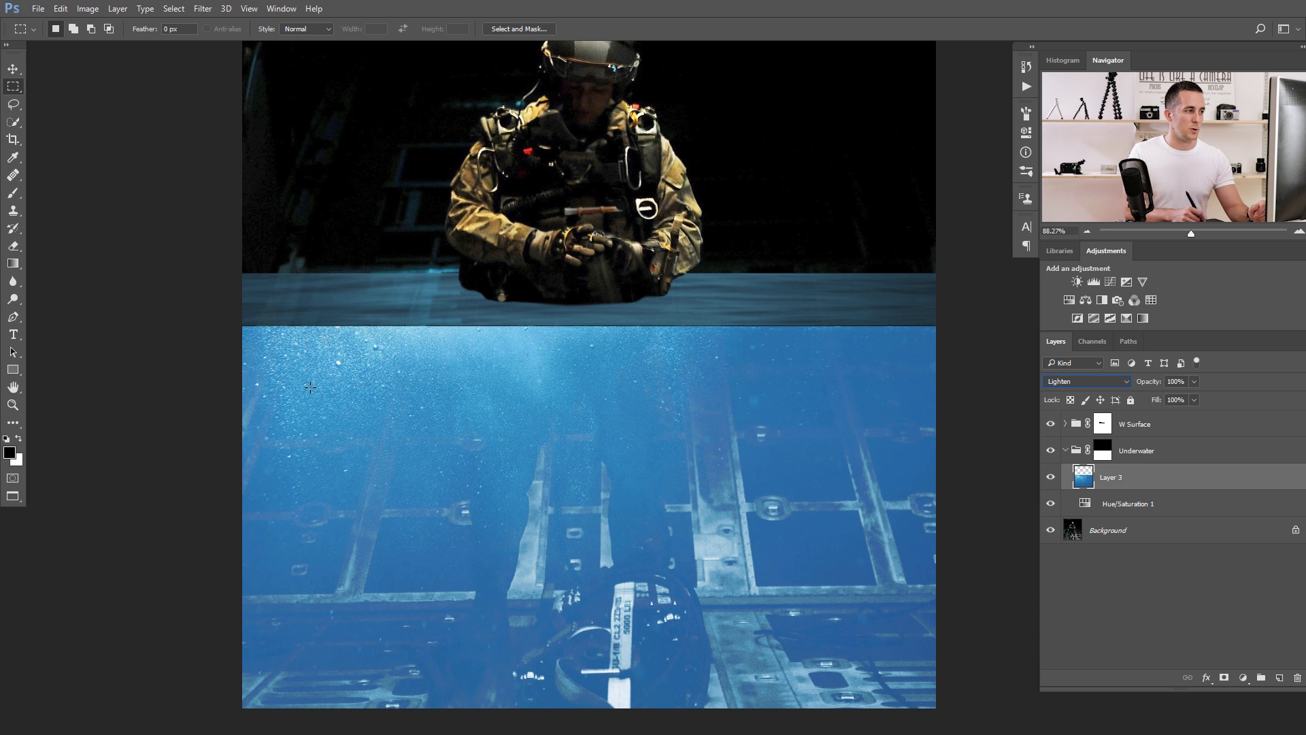
left_click(1051, 476)
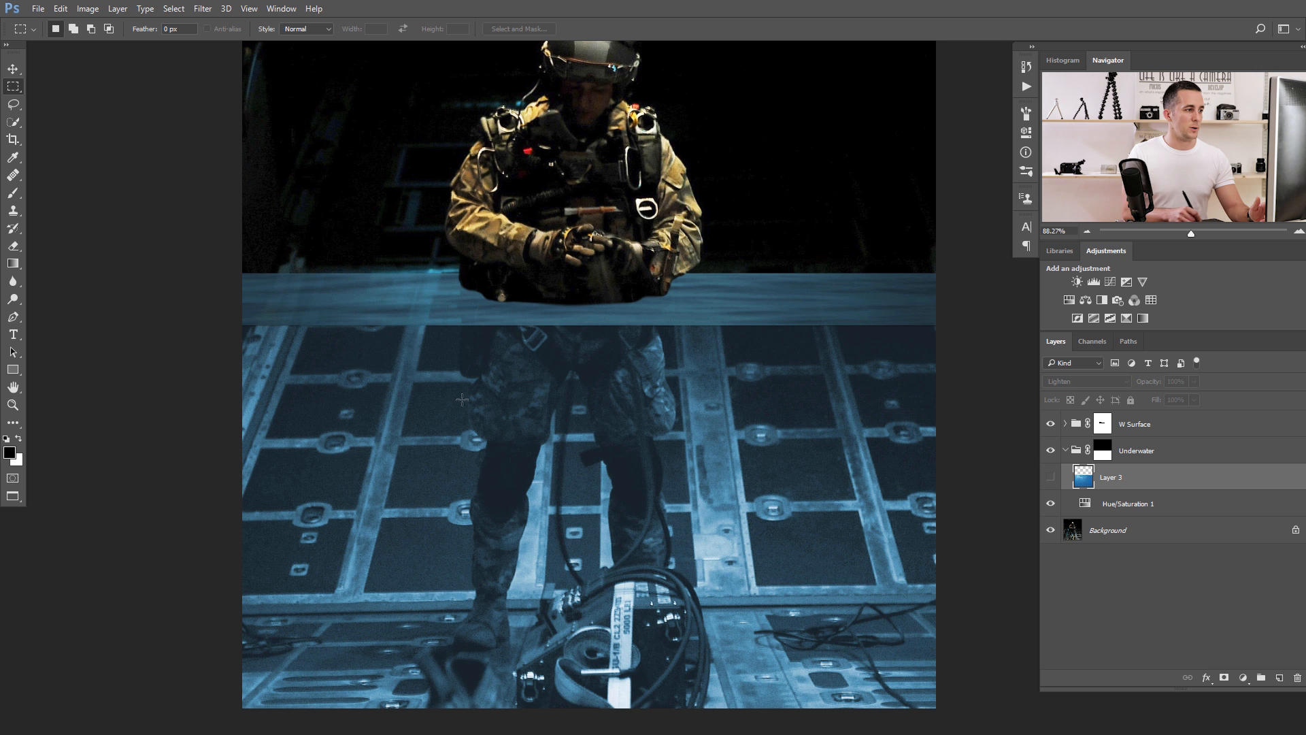
left_click(1050, 476)
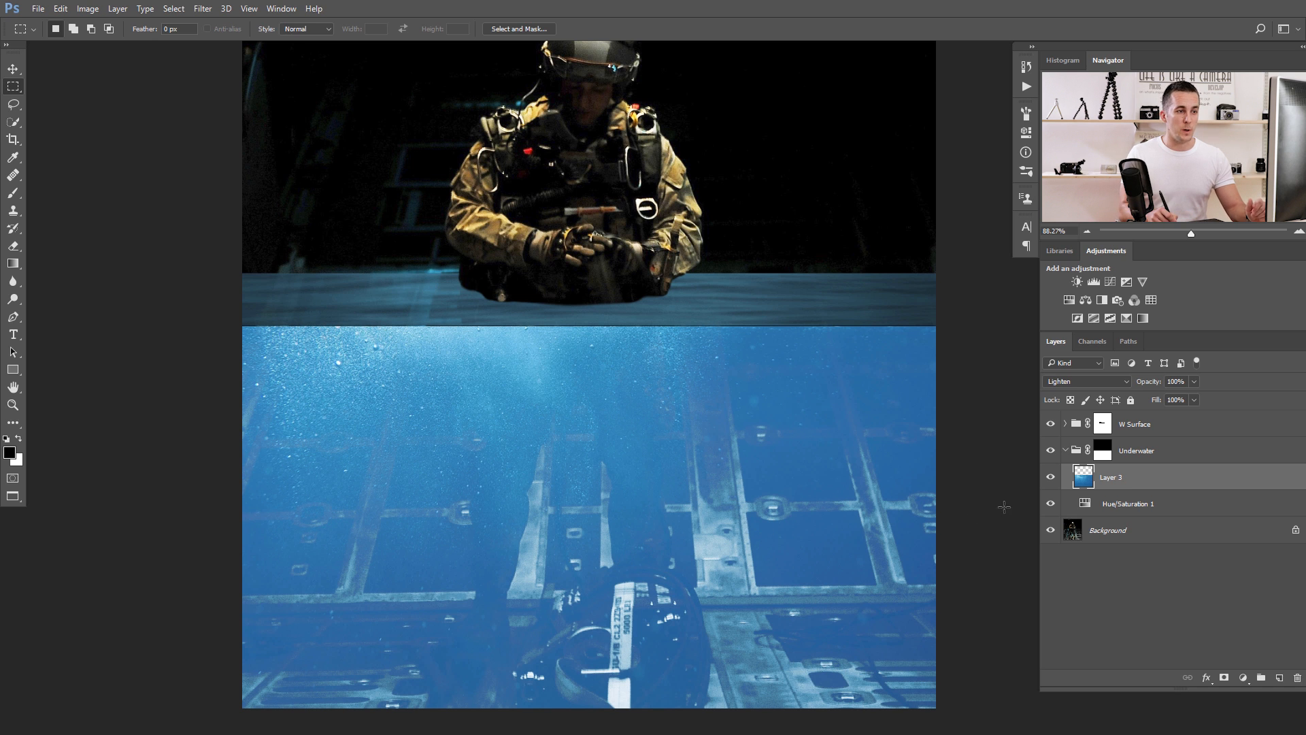
Rename the pasted underwater layer as Bubbles.
double_click(1110, 478)
type("Bu")
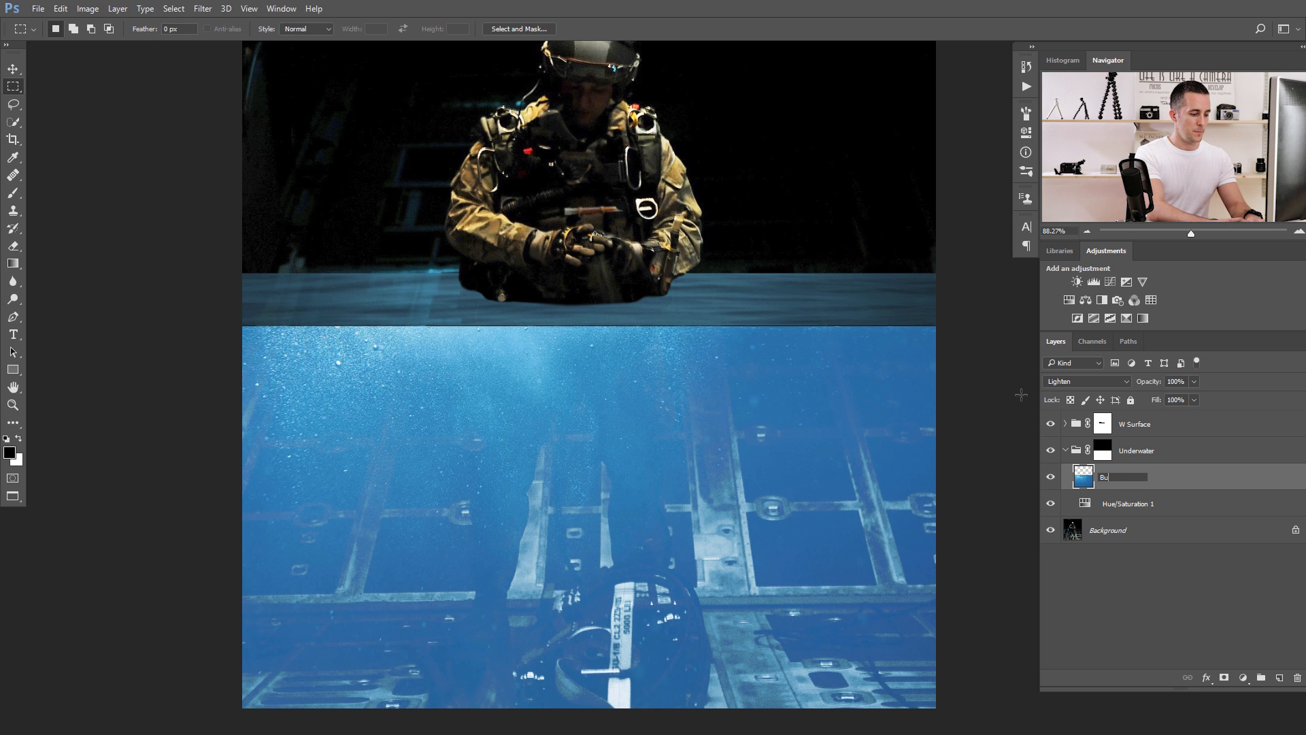
type("bbles")
key("Return")
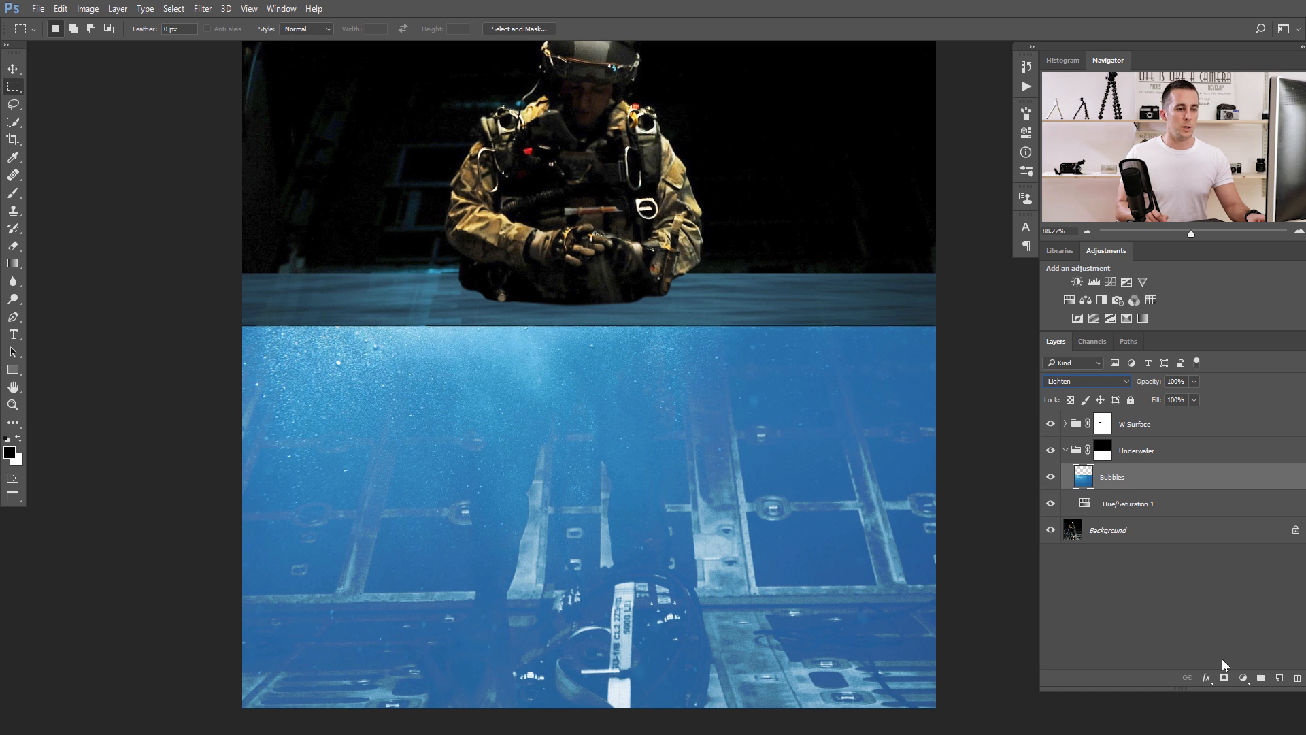
Add a Curves adjustment clipped to the Bubbles layer and darken it with a curve point at input 178, output 90.
left_click(1242, 677)
left_click(1207, 460)
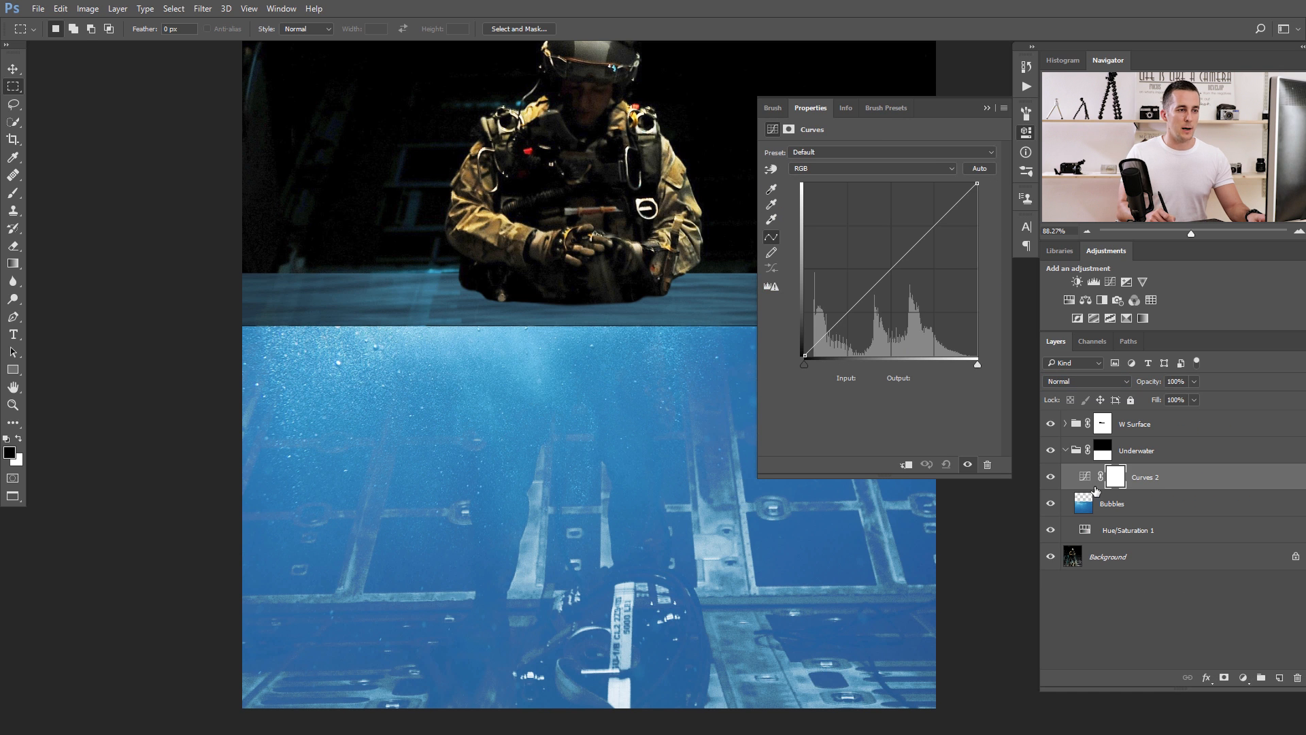
left_click(907, 465)
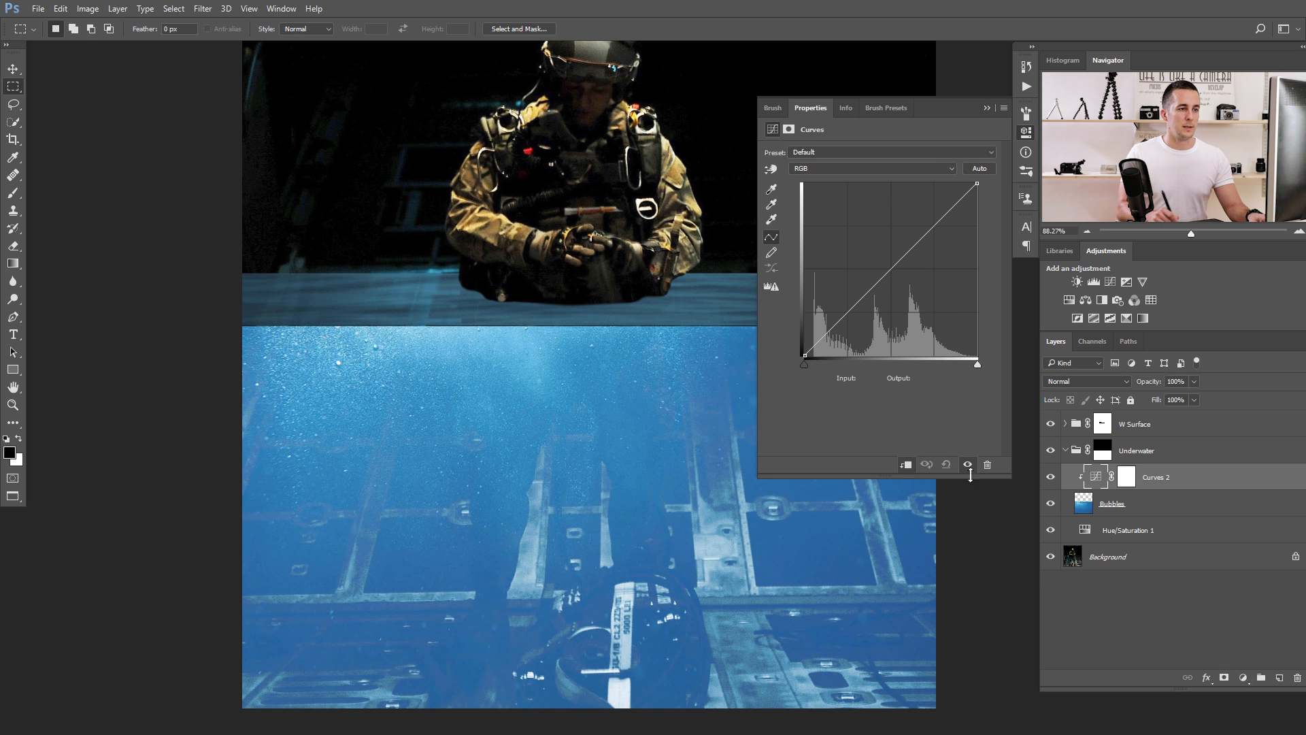
left_click(1096, 505)
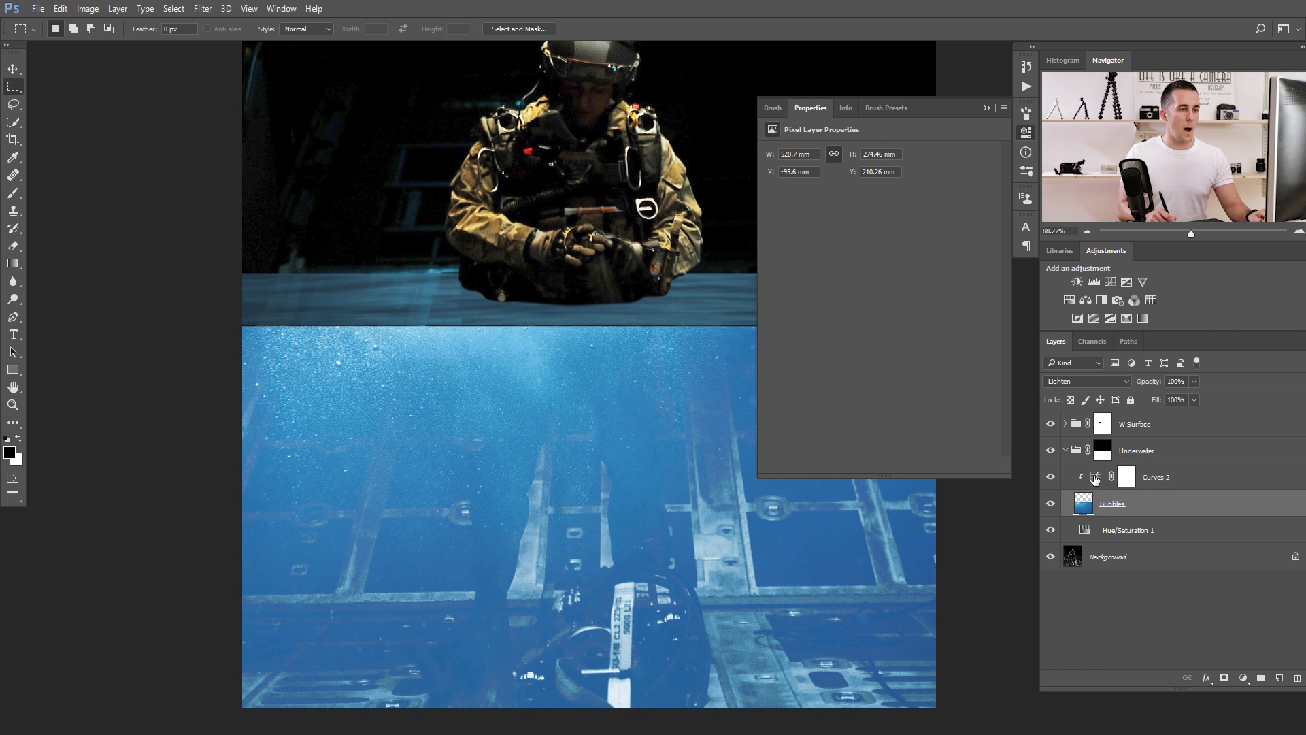
left_click(1095, 480)
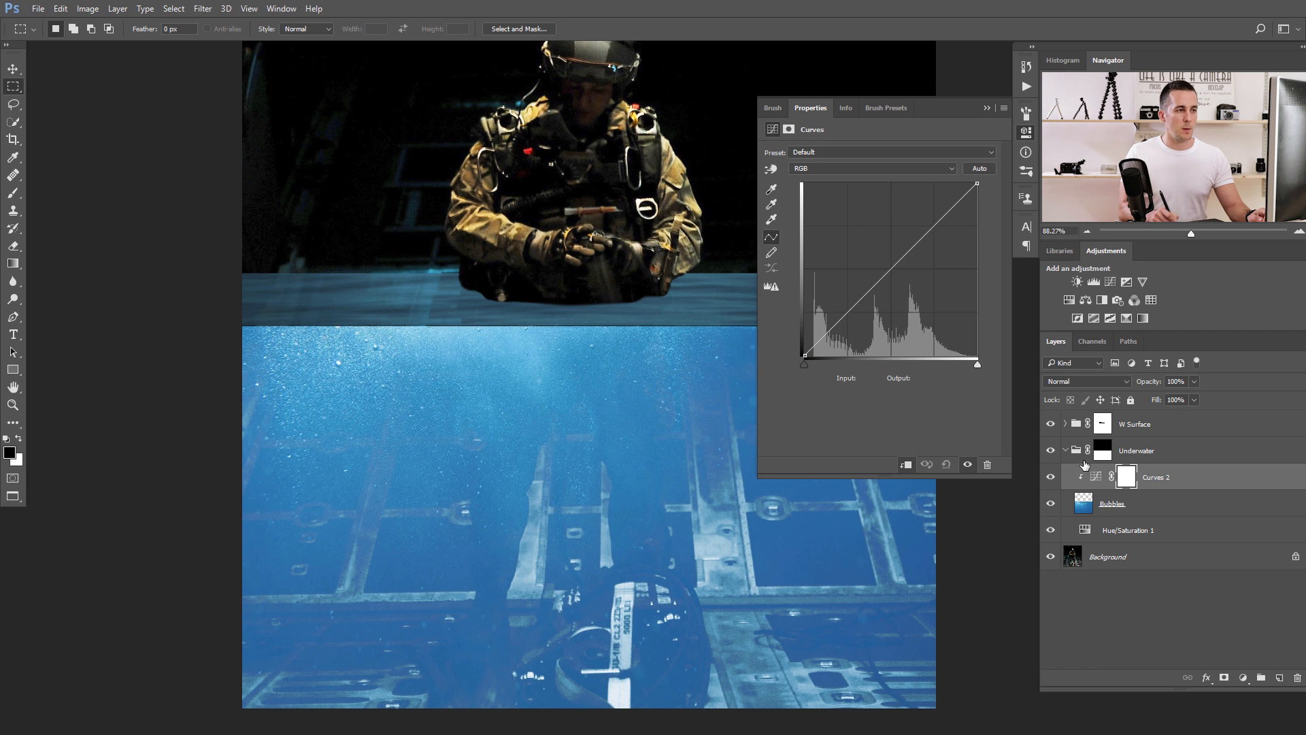
left_click_drag(899, 262, 925, 294)
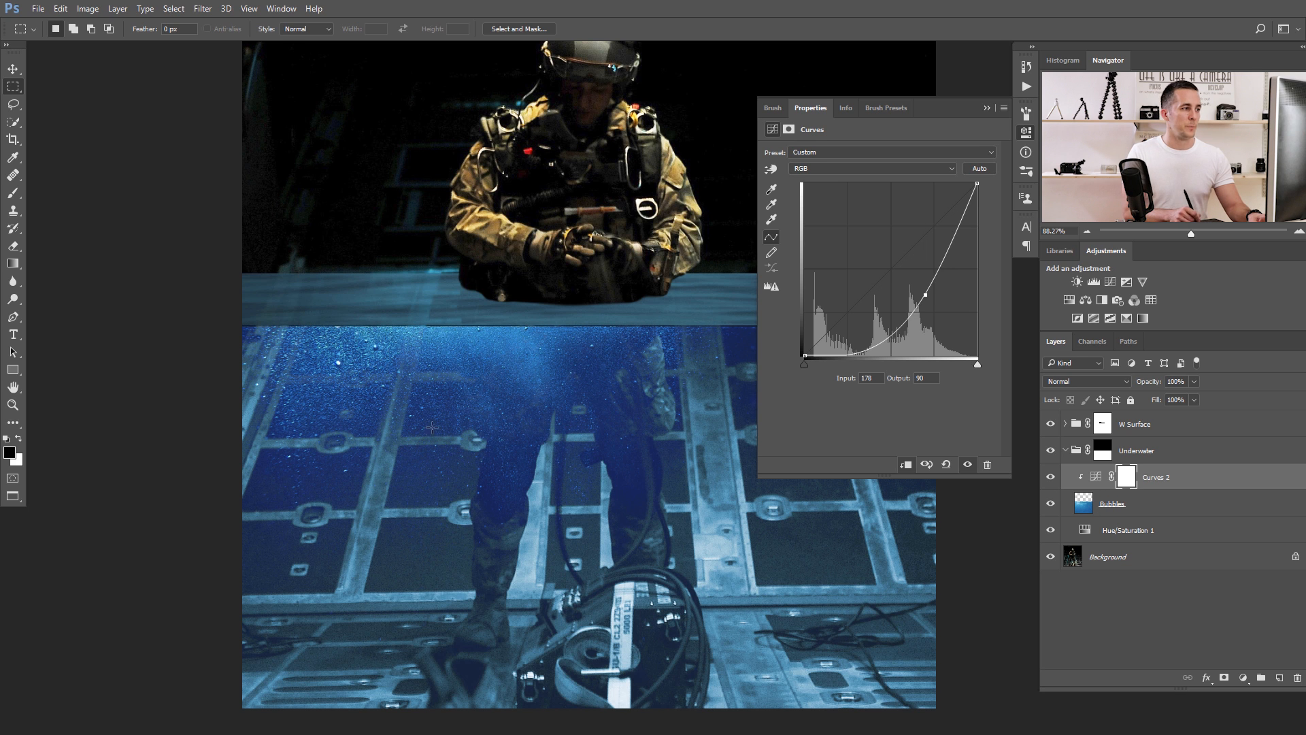
Add a clipped Hue/Saturation adjustment directly above the Bubbles layer and set its Hue to -6.
left_click(1083, 503)
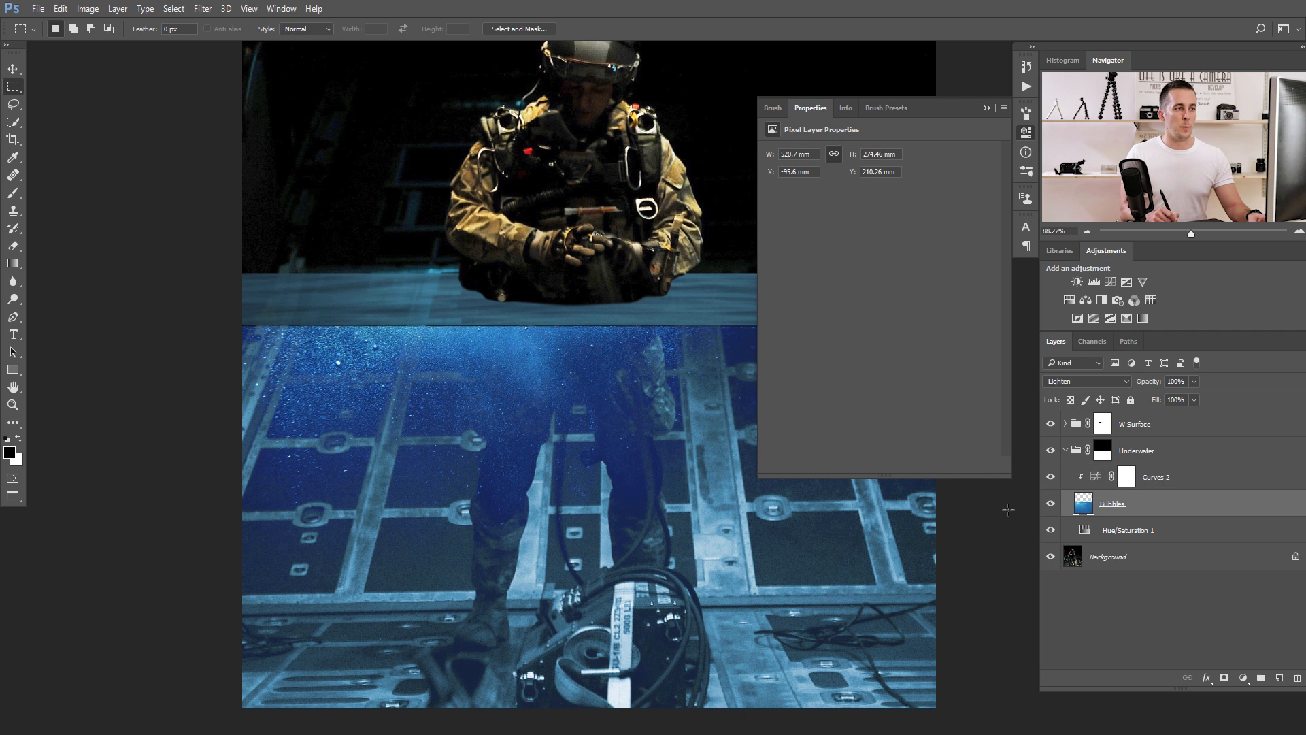
left_click(987, 108)
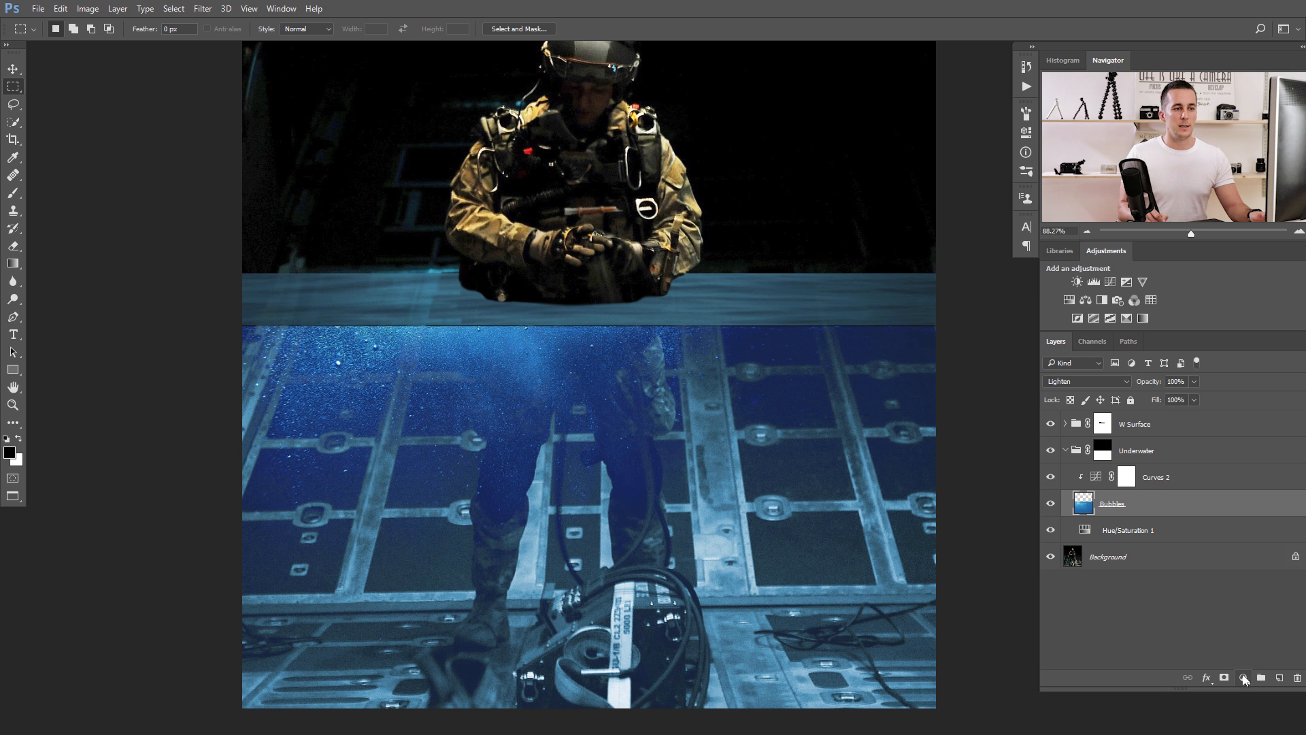
left_click(1243, 677)
left_click(1207, 511)
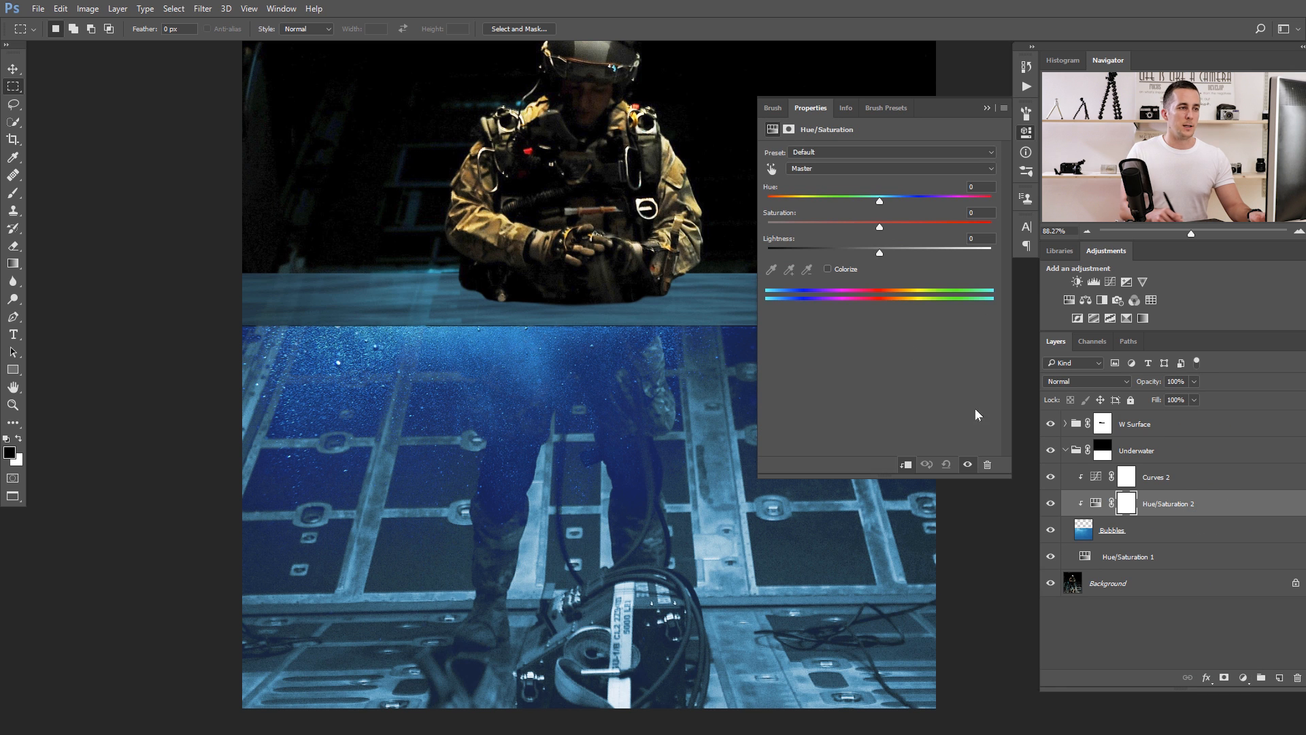
mouse_move(877, 199)
left_mouse_down()
mouse_move(842, 236)
mouse_move(873, 201)
left_mouse_up()
left_click(986, 109)
left_click_drag(528, 326, 489, 367)
mouse_move(583, 376)
left_mouse_down()
mouse_move(559, 380)
mouse_move(798, 366)
mouse_move(598, 391)
left_mouse_up()
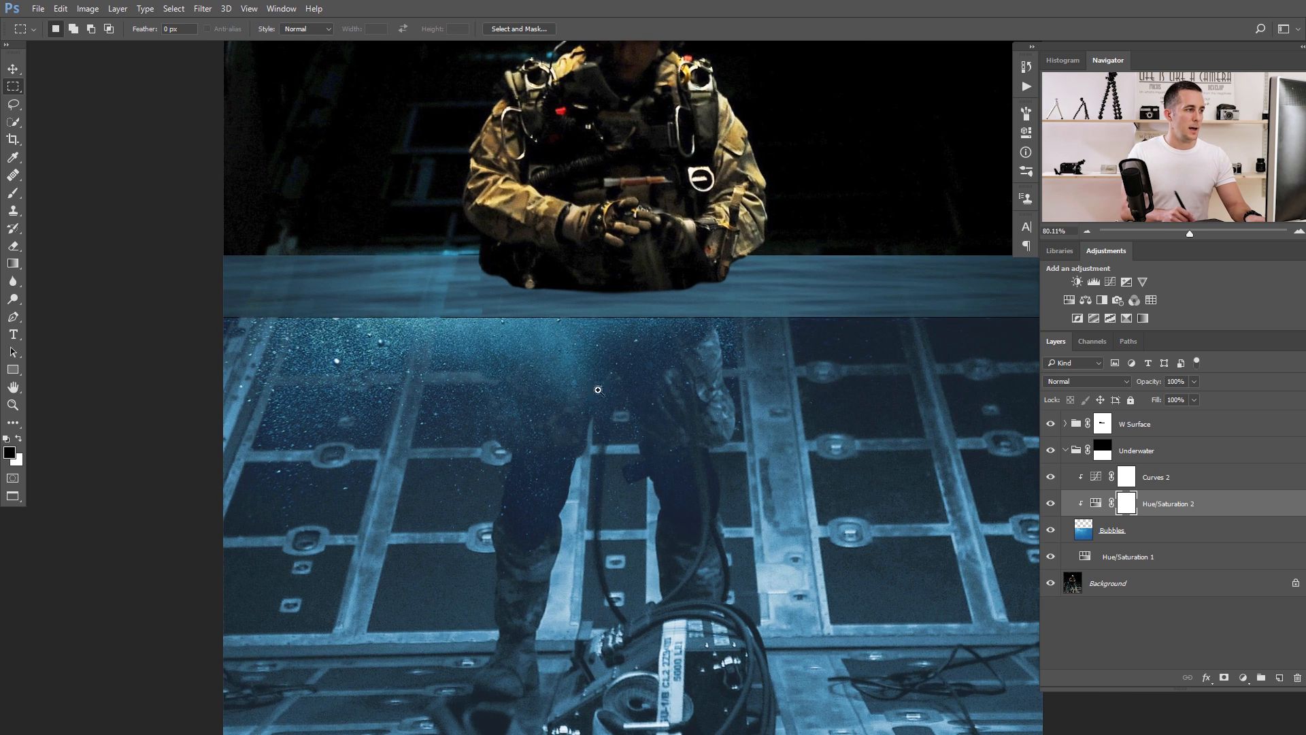
Lower the Saturation of the Hue/Saturation adjustment above Bubbles to about -44.
double_click(1096, 503)
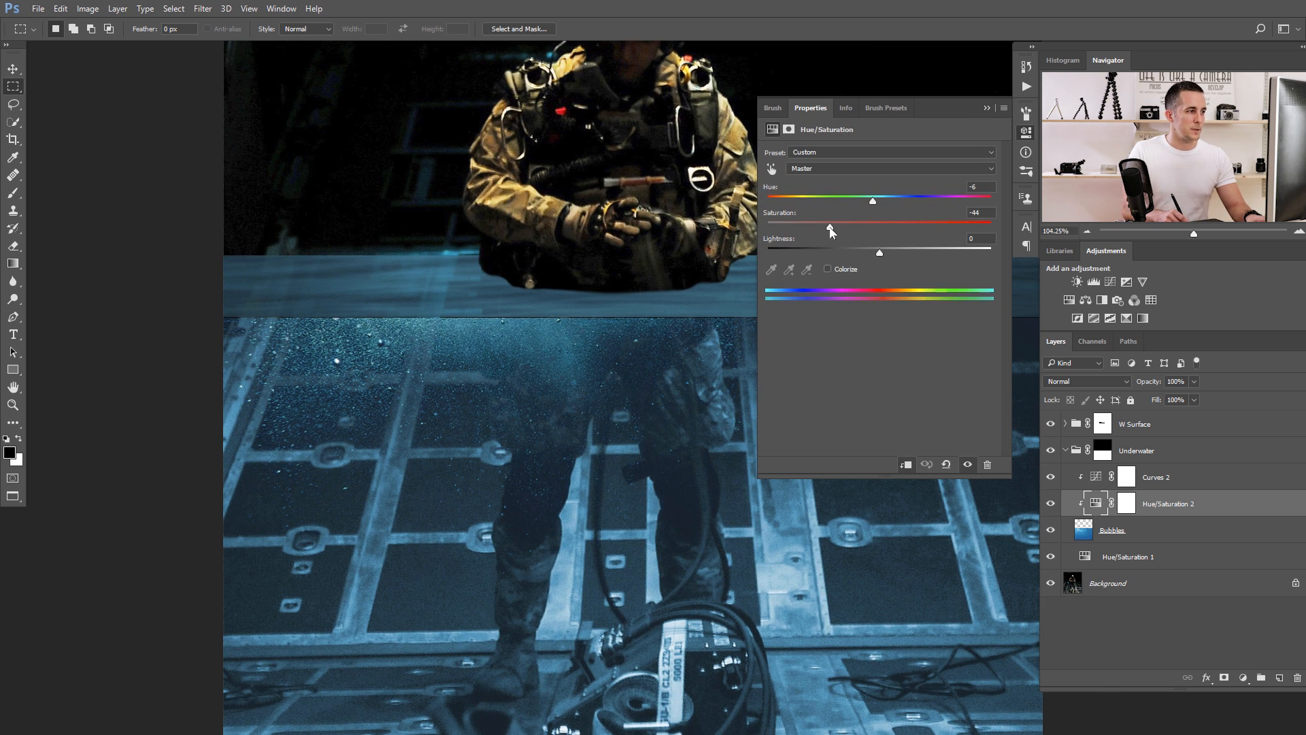
left_click(986, 108)
left_click_drag(743, 309, 643, 337)
left_click_drag(717, 370, 671, 372)
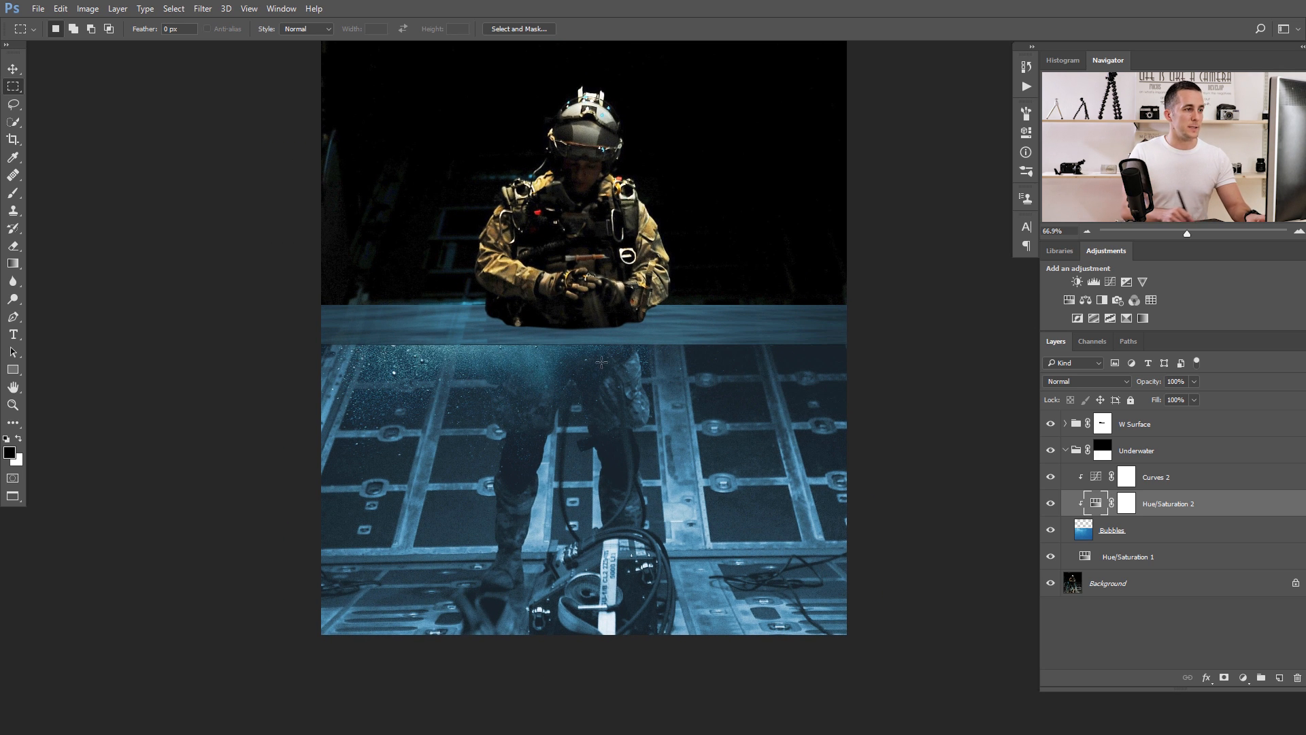
Collapse the Underwater group, add a new layer above W Surface and marquee-select a thin full-width strip along the water surface's lower edge.
left_click(1065, 450)
left_click(1077, 427)
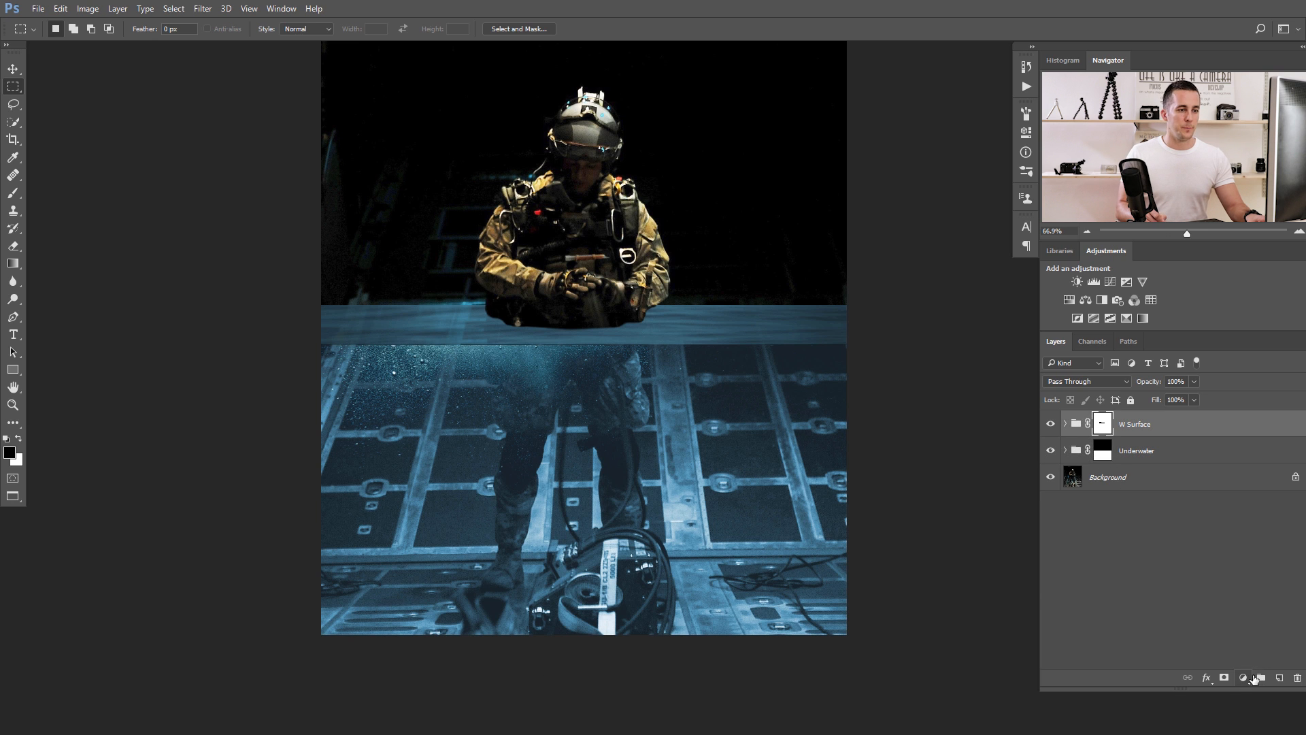
left_click(1278, 678)
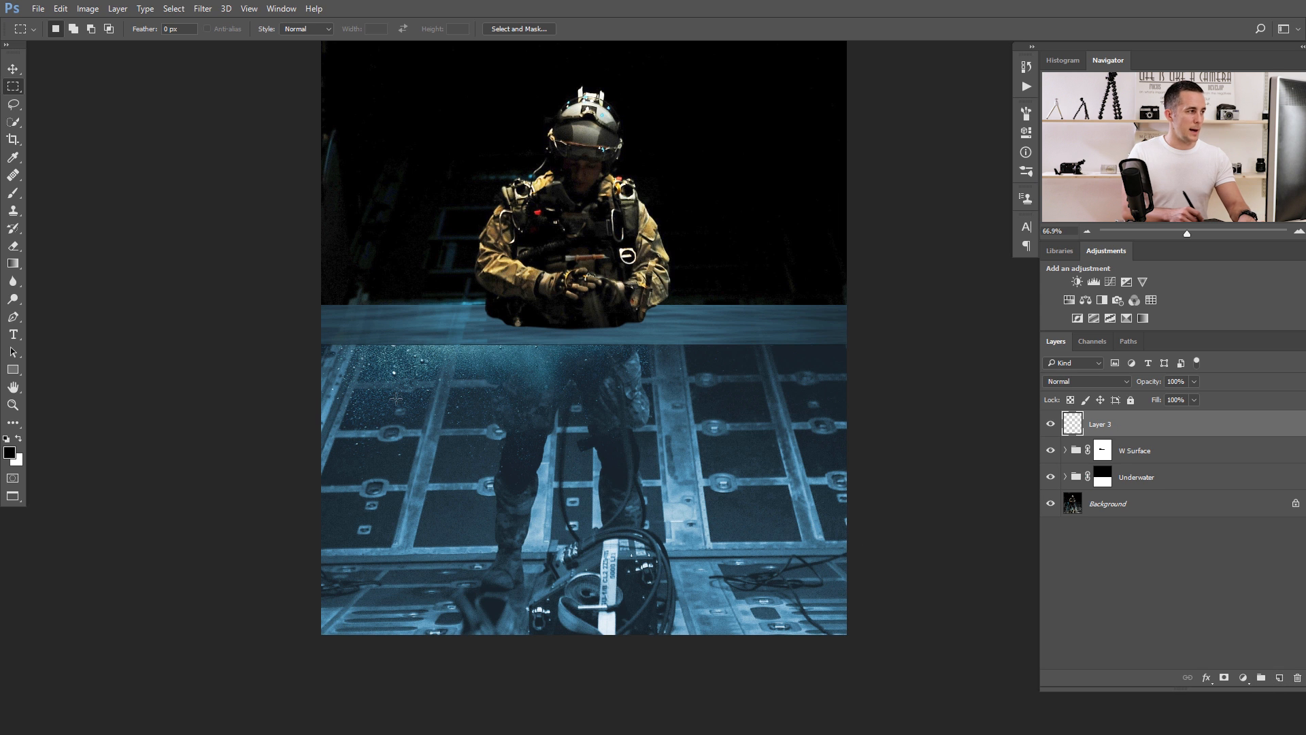
left_click_drag(321, 351, 360, 353)
left_click_drag(372, 342, 897, 351)
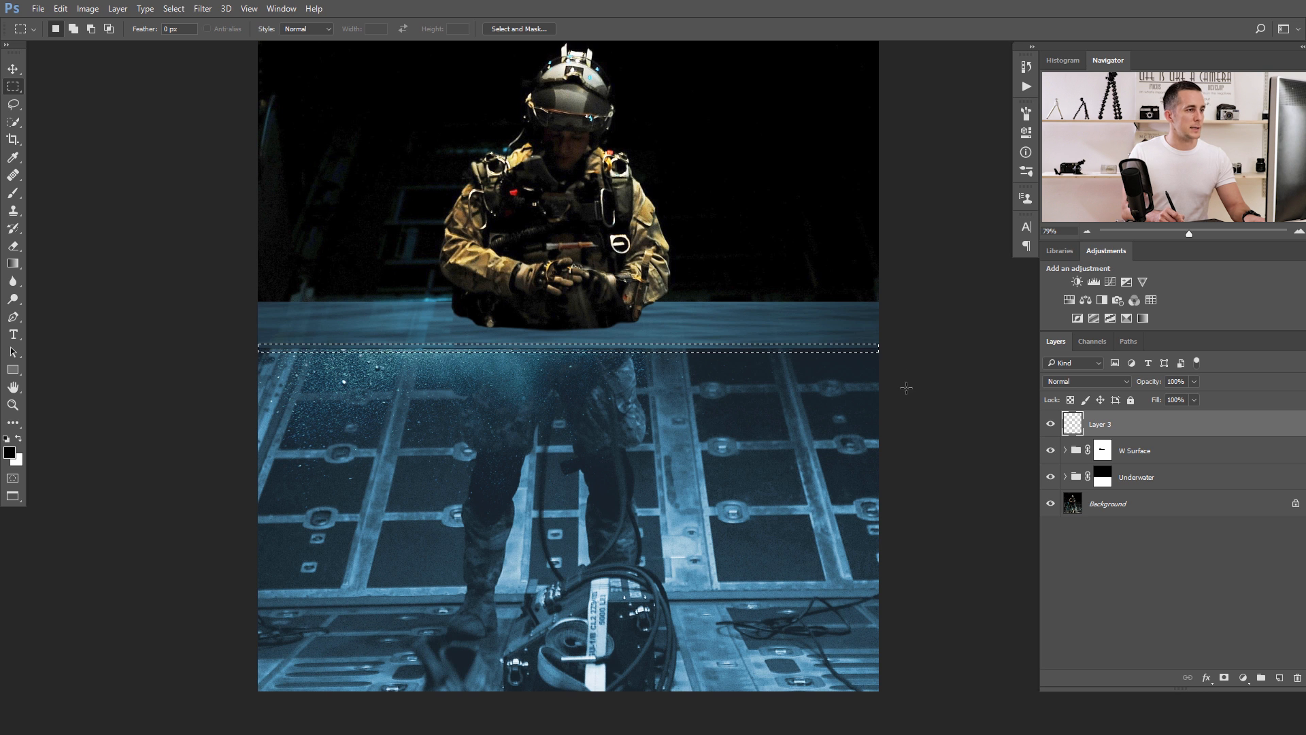
Fill the selected strip with a Solid Color fill layer in blue 26586a, sampled from the underwater area.
left_click(1242, 677)
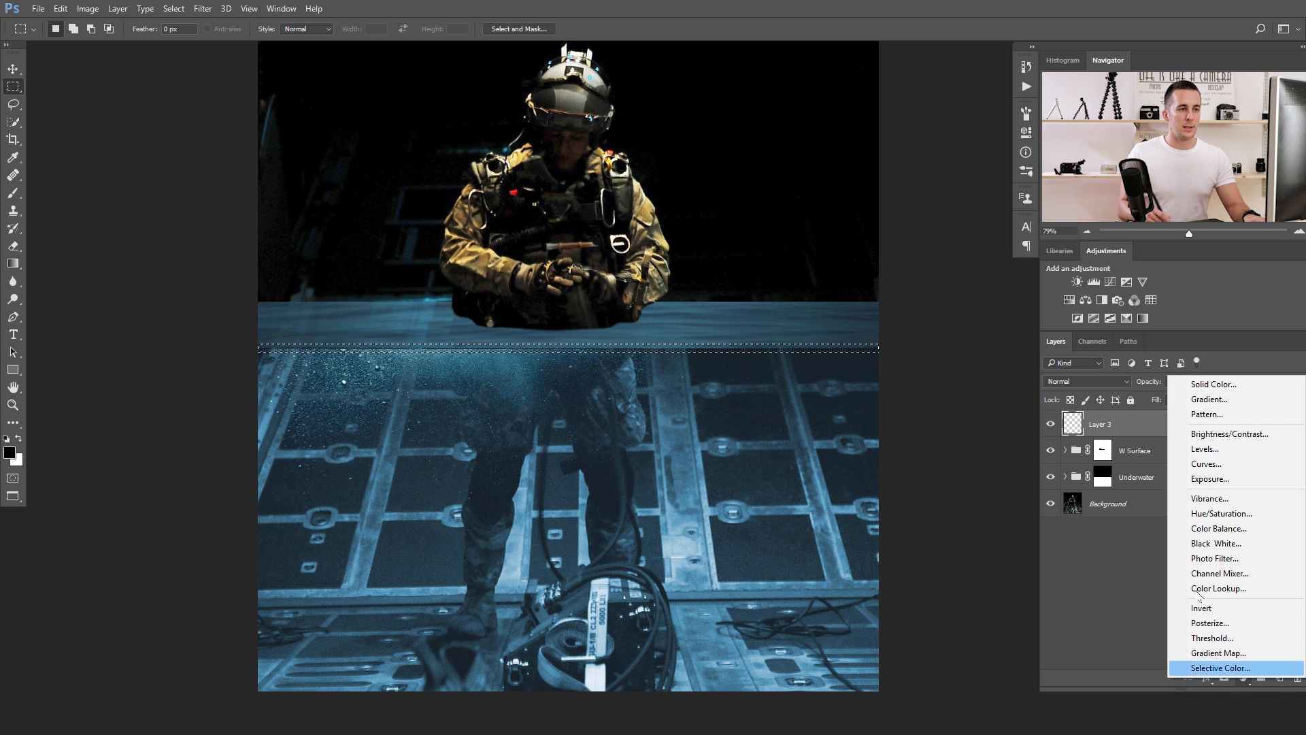
left_click(1214, 388)
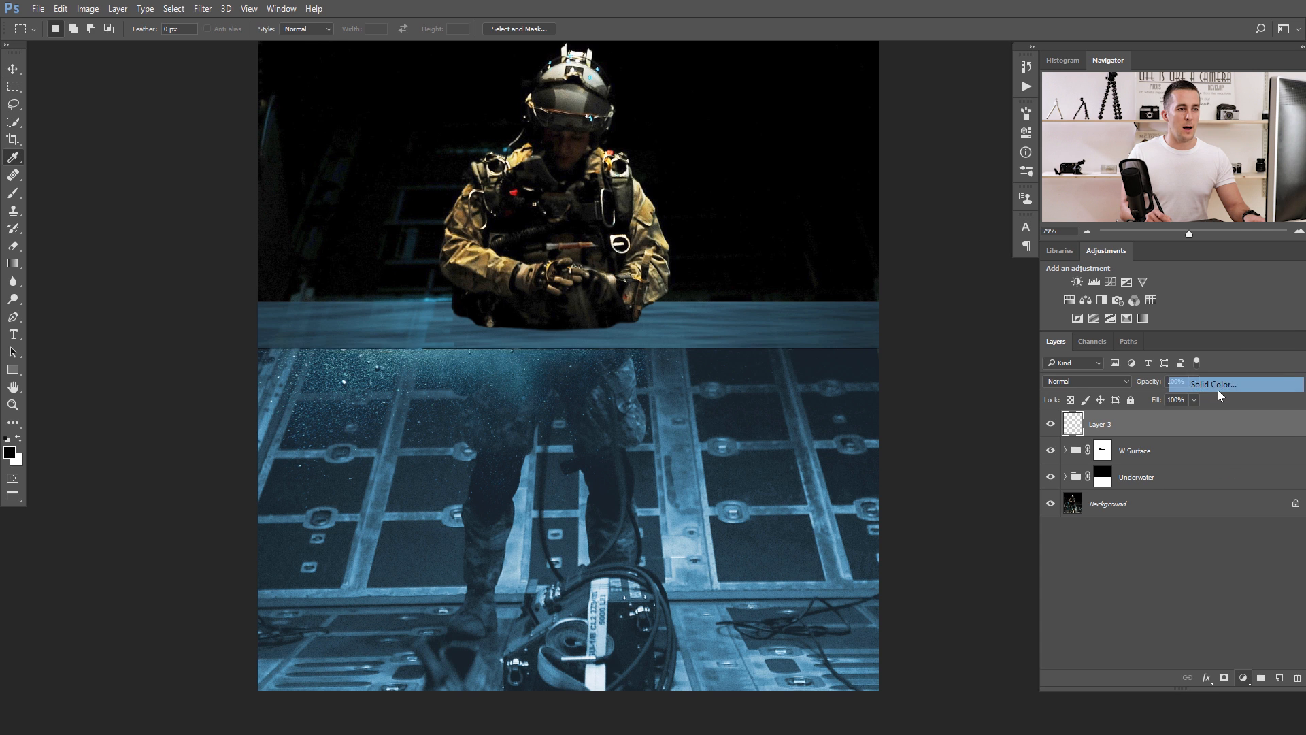
left_click(684, 439)
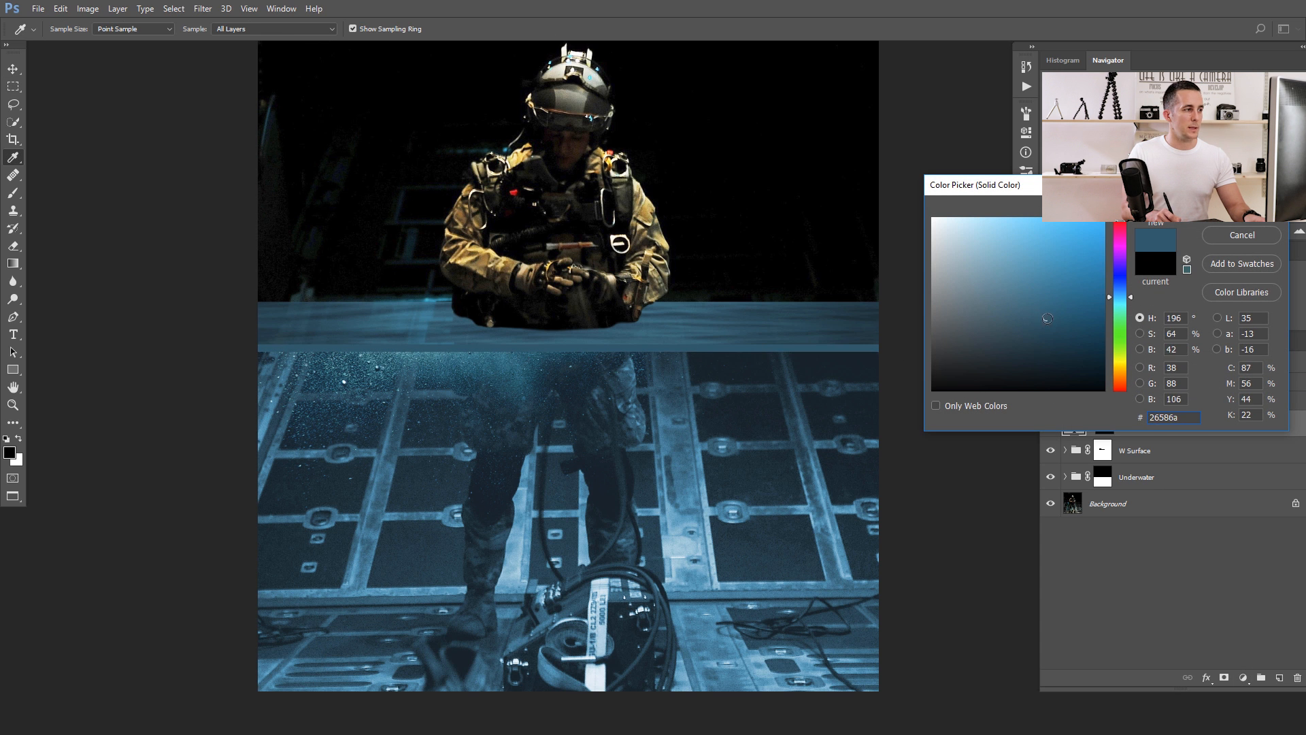
key("Return")
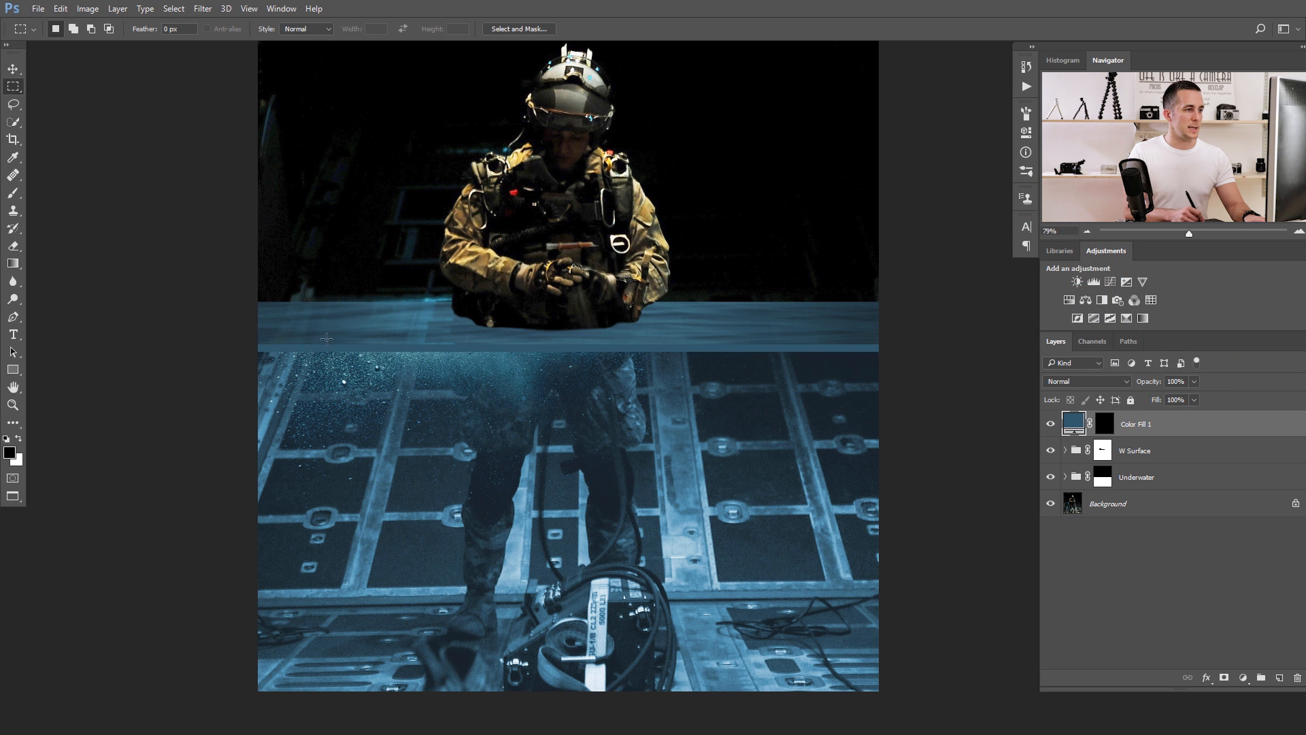
Slightly feather the mask of Color Fill 1 to soften the edges of the blue strip.
scroll(777, 346, "up", 5)
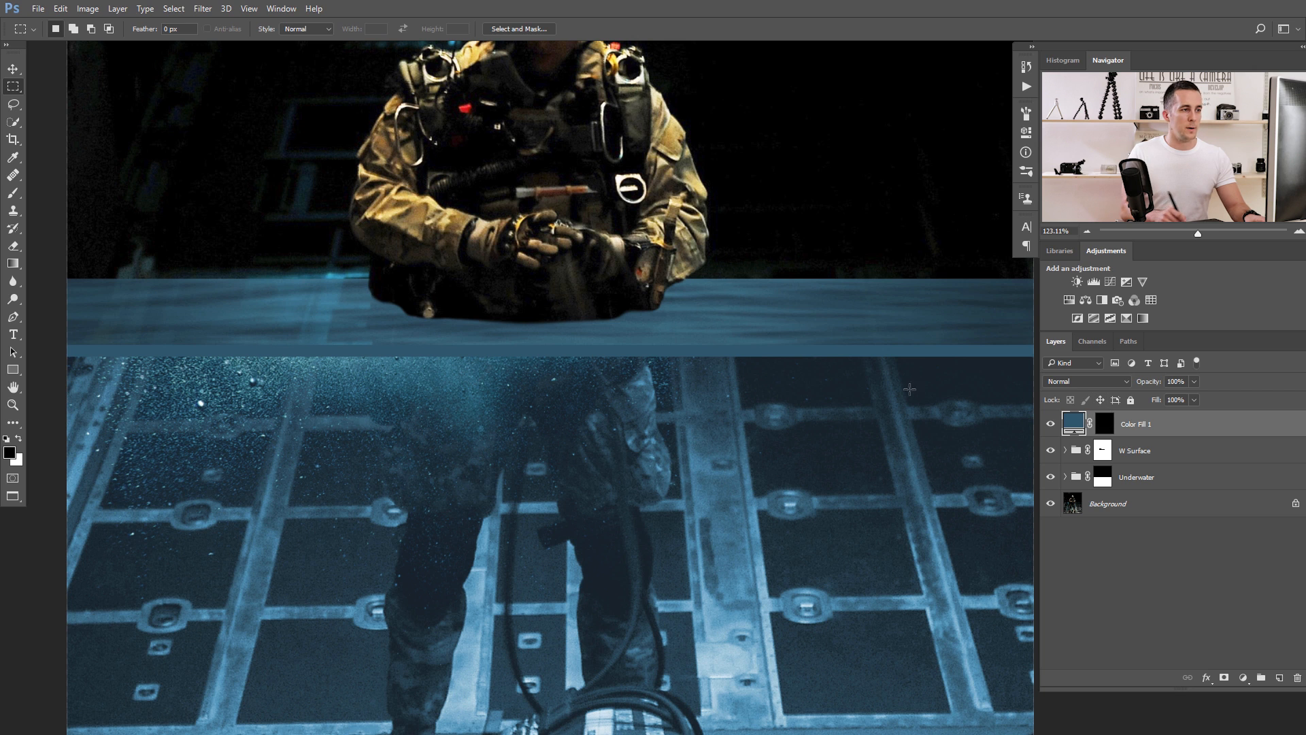
double_click(1105, 425)
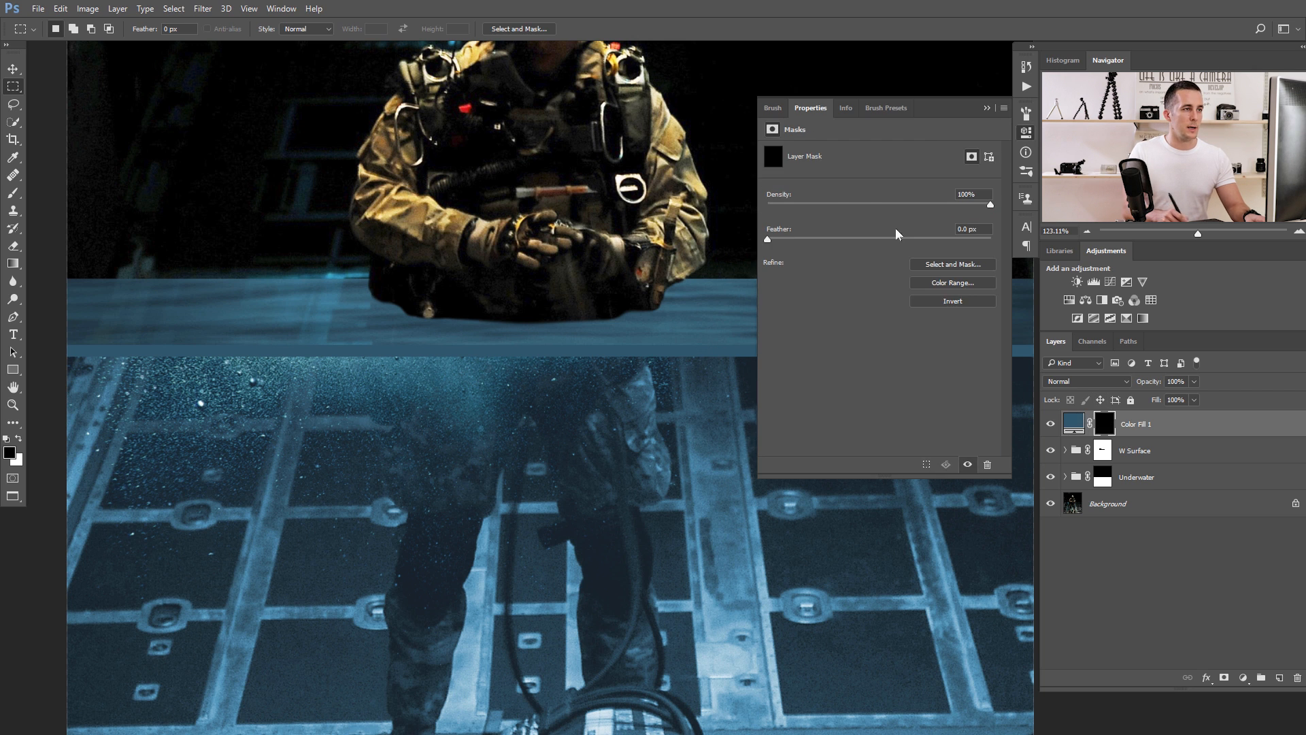
left_click_drag(784, 240, 787, 240)
left_click_drag(530, 351, 621, 352)
left_click_drag(783, 239, 781, 240)
left_click(987, 108)
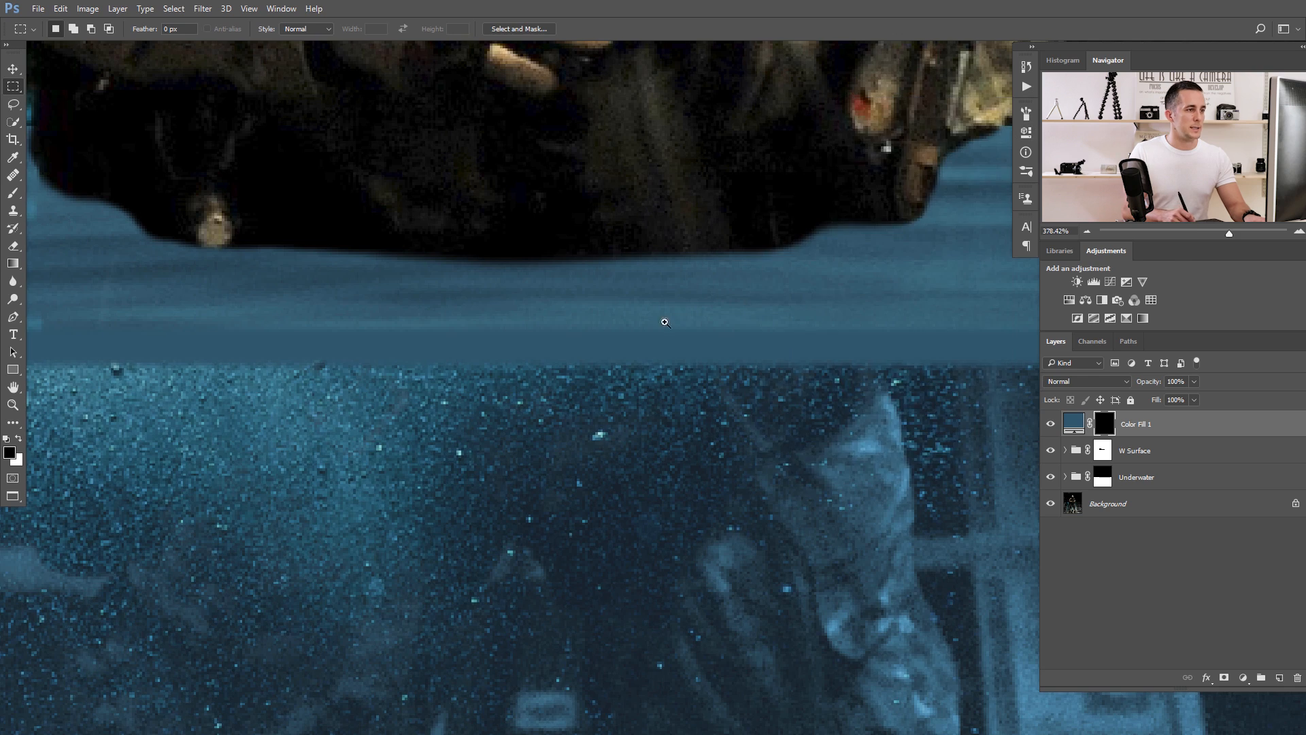
scroll(670, 342, "down", 5)
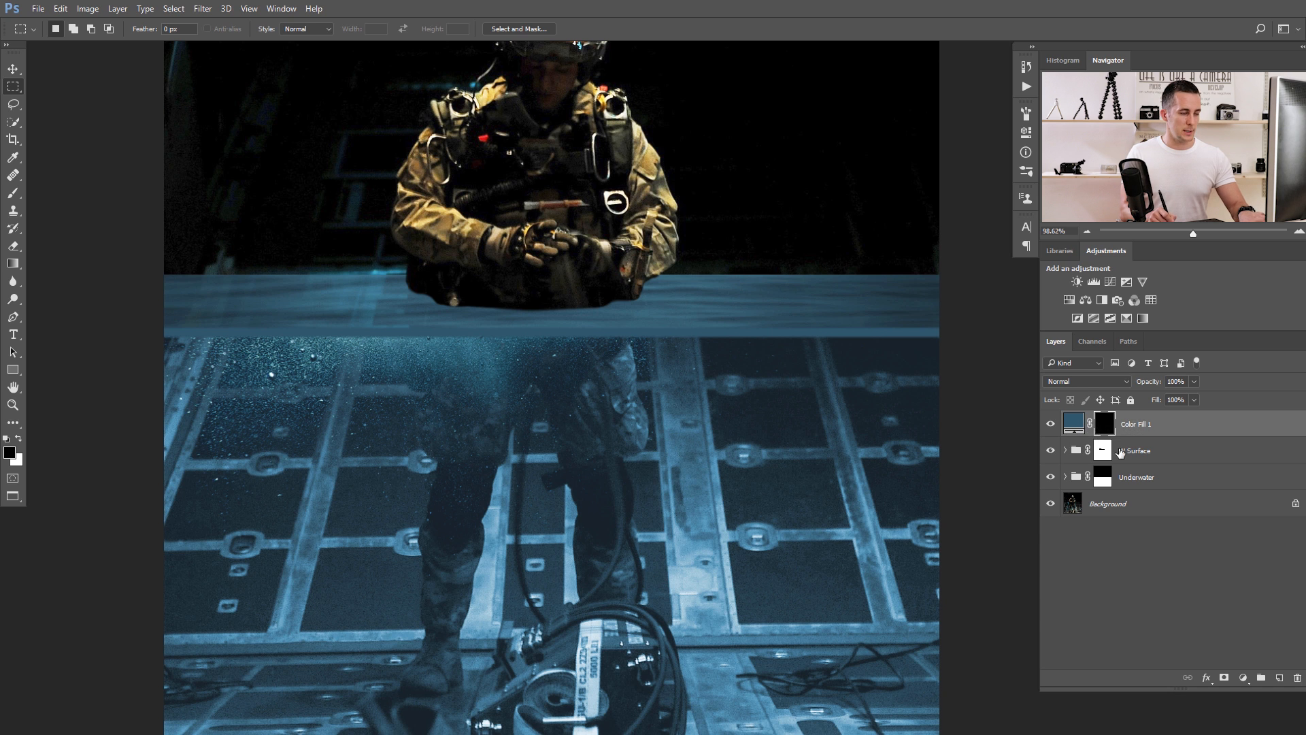
Put Color Fill 1 in a new group and name the group D.
key("ctrl+g")
double_click(1097, 418)
type("D")
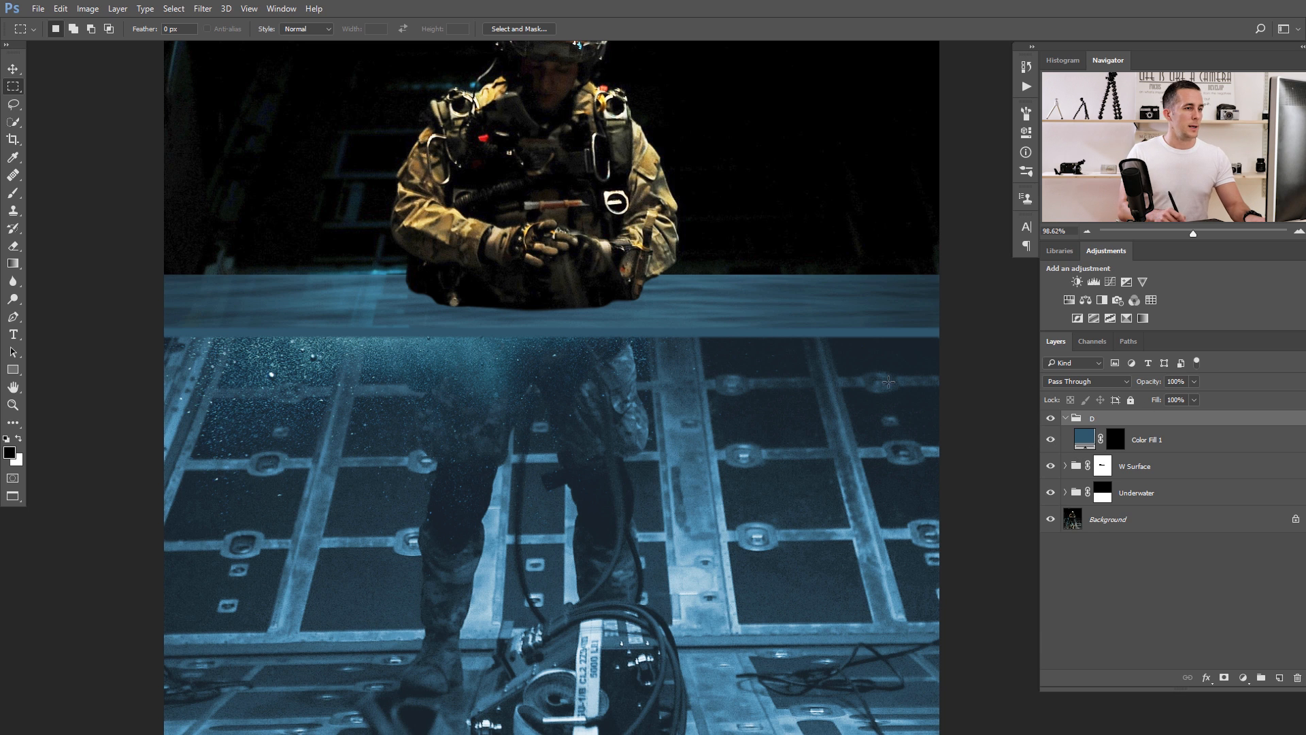
Add a new layer above Color Fill 1 in group D and render Clouds on it.
left_click(1089, 443)
left_click(1279, 677)
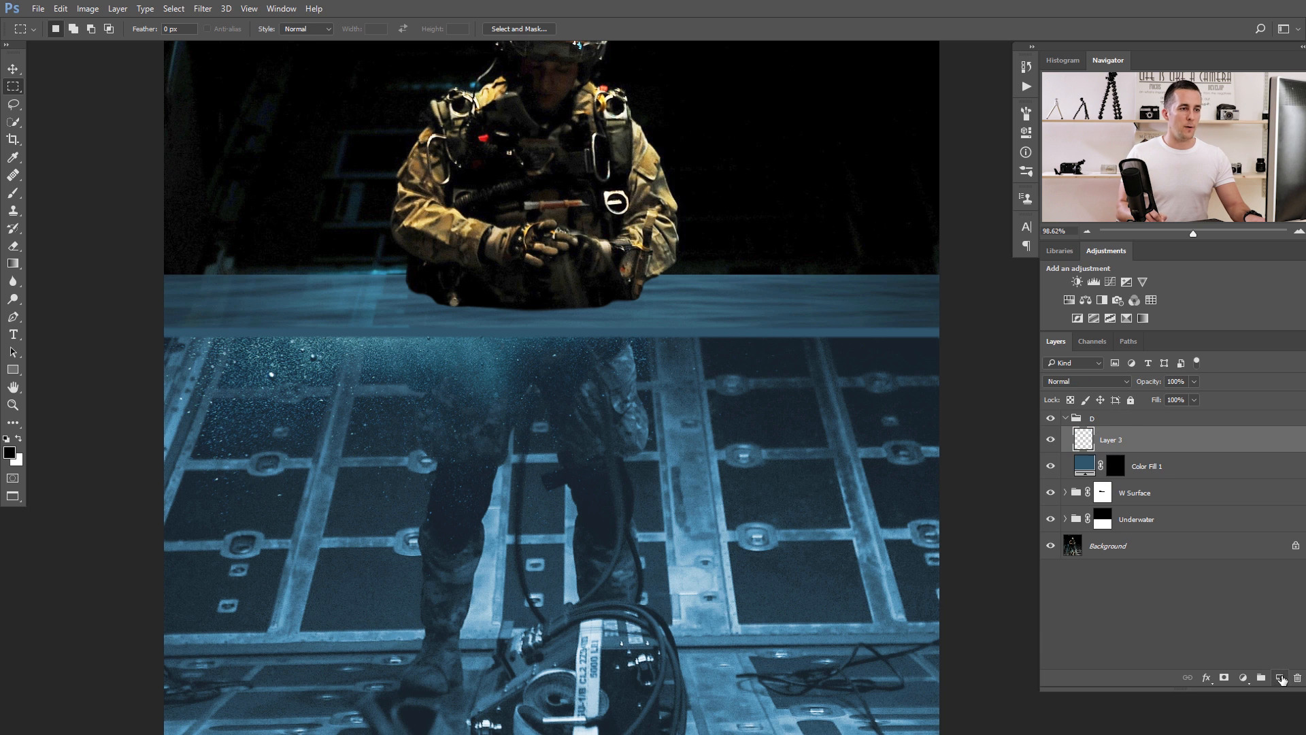
left_click(203, 9)
mouse_move(216, 225)
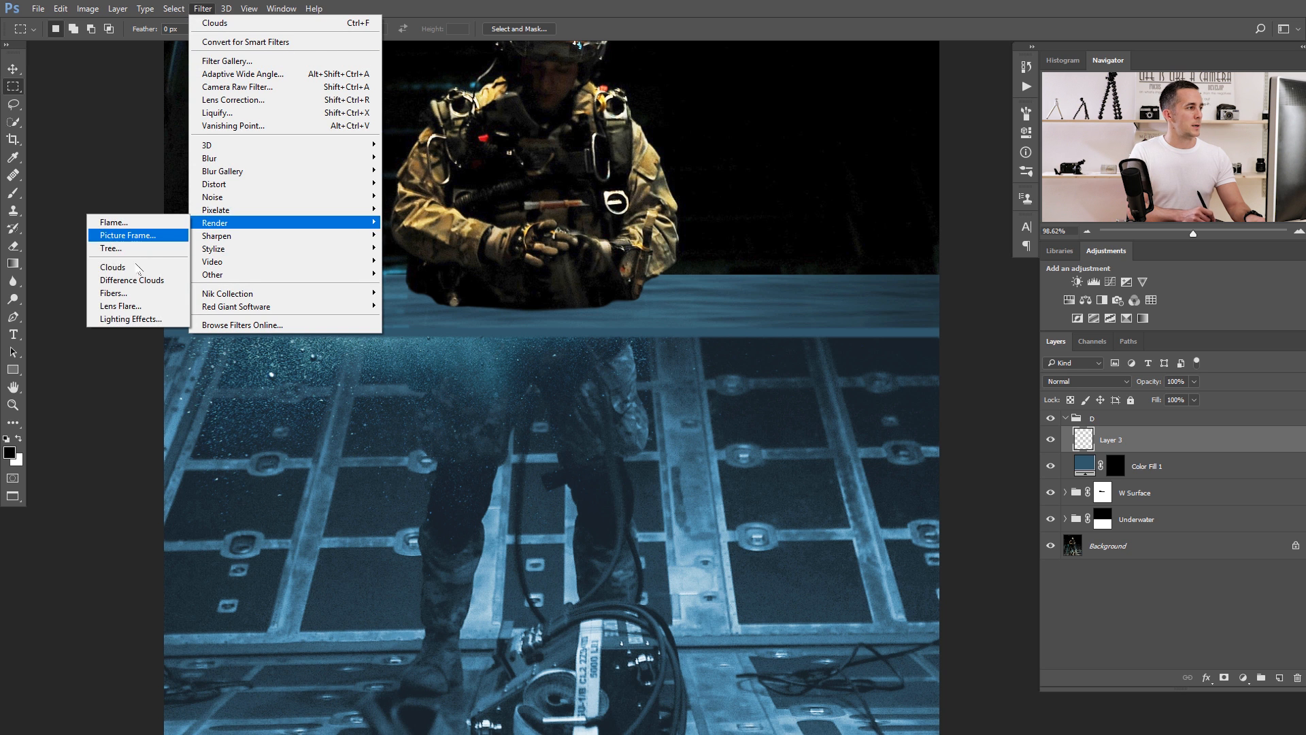
left_click(146, 265)
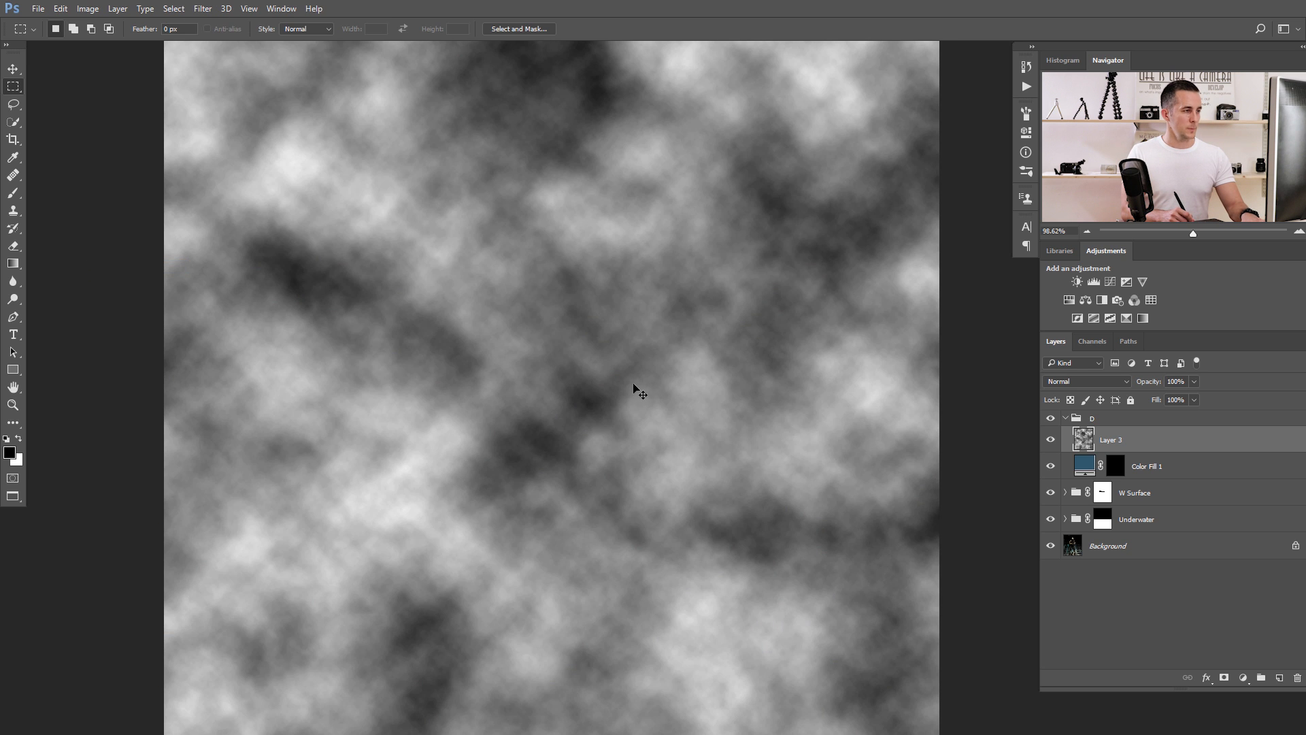
Reapply the Clouds filter on Layer 3 several times to generate a different cloud pattern.
key("ctrl+f")
key("ctrl+f")
key("ctrl+f")
key("ctrl+f")
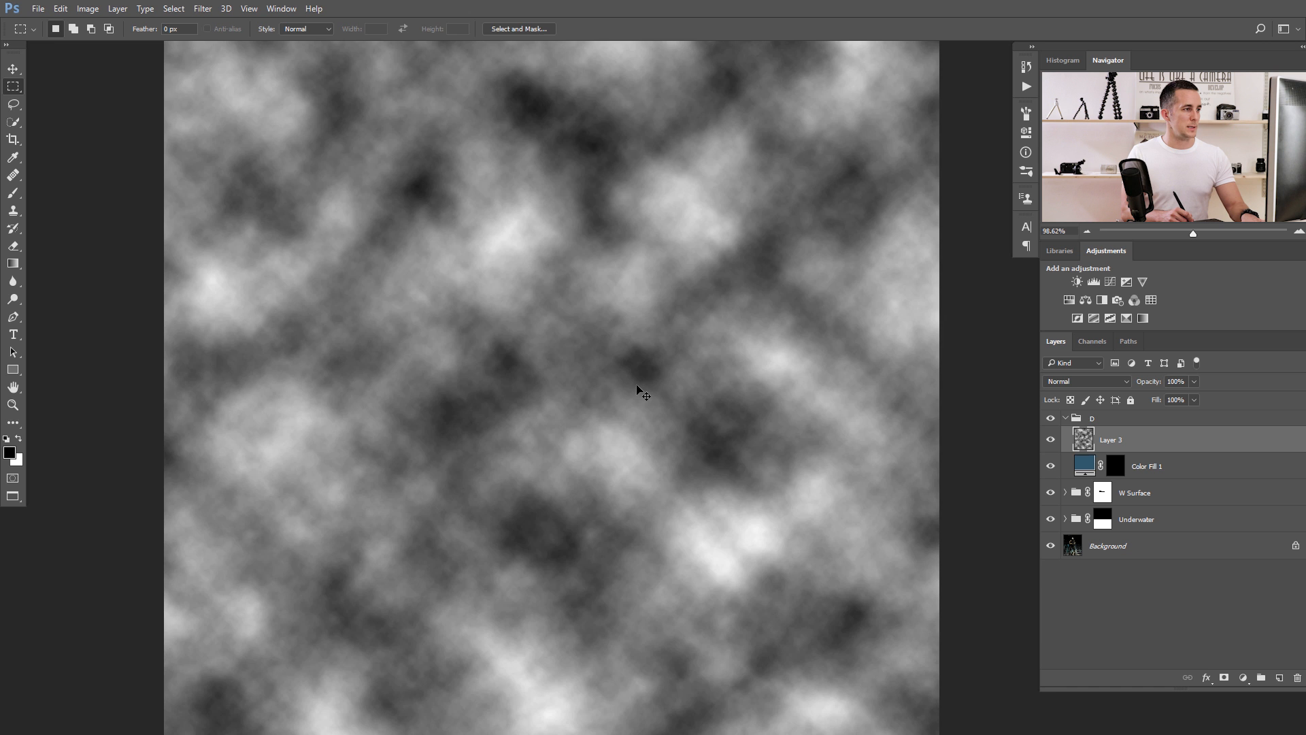
key("ctrl+f")
Squash Layer 3's clouds vertically into a full-width horizontal band covering the waterline strip.
key("ctrl+minus")
key("ctrl+minus")
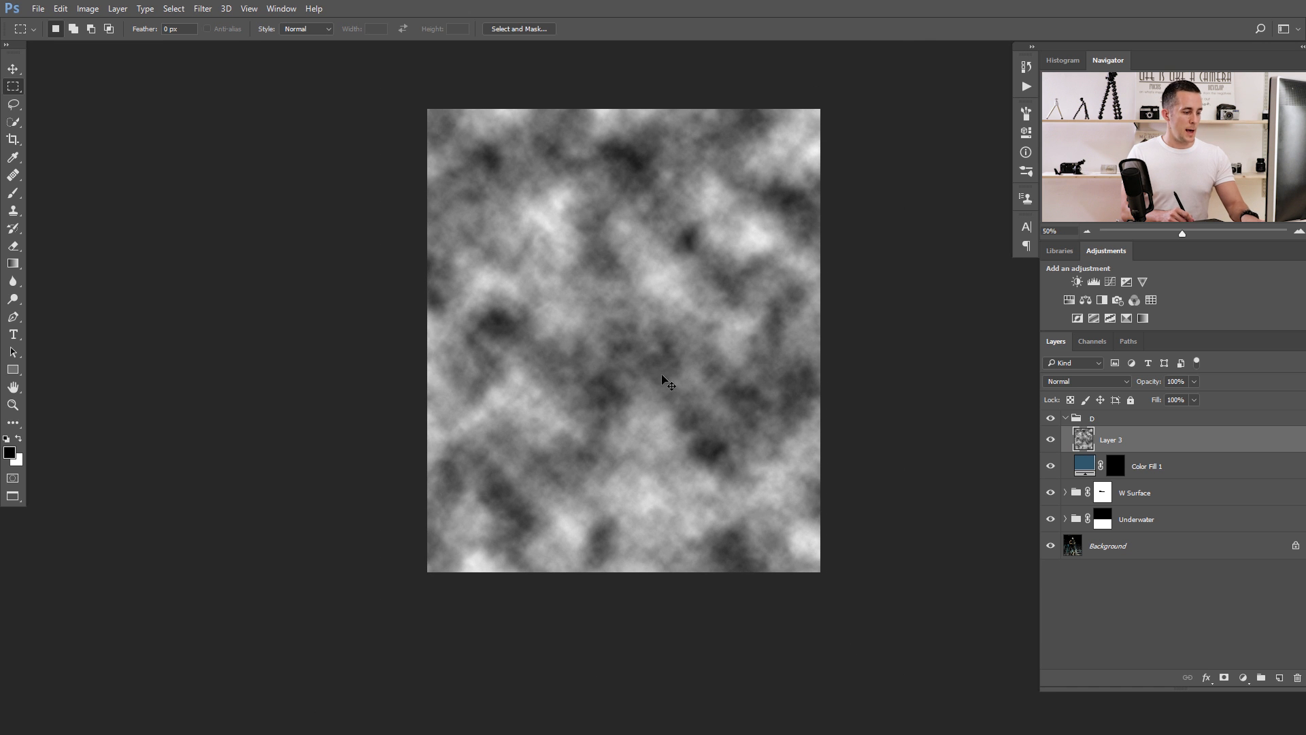
key("ctrl+t")
left_click_drag(624, 109, 578, 342)
key("Return")
key("m")
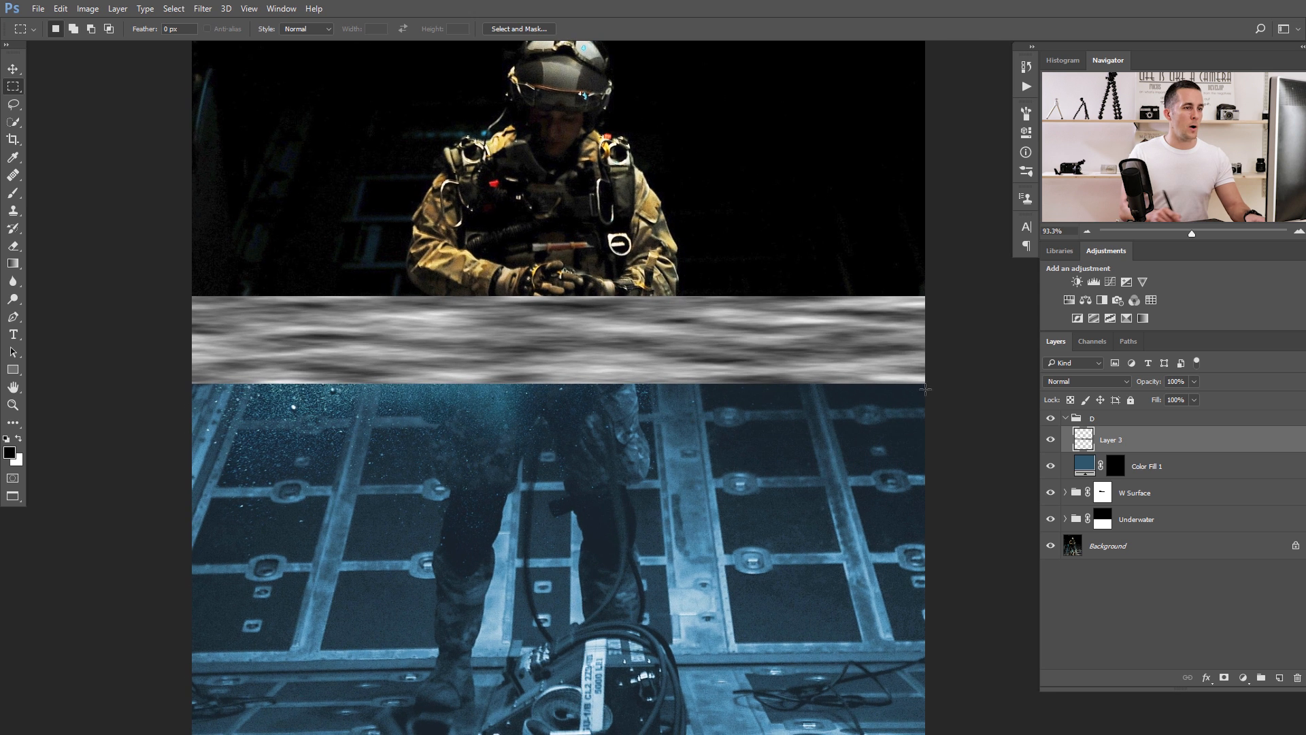
Clip Layer 3 to Color Fill 1 and set its blend mode to Multiply.
left_click(1088, 450, "alt")
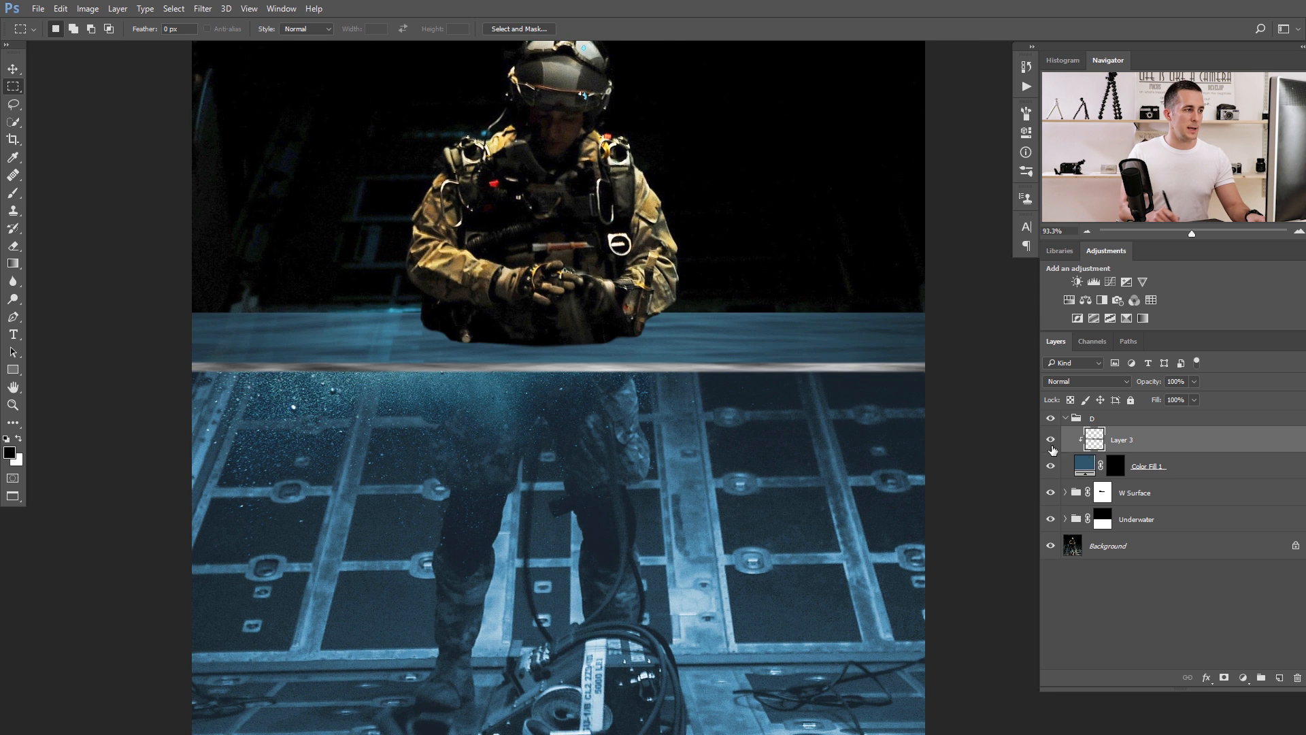
left_click(1086, 380)
left_click(1082, 430)
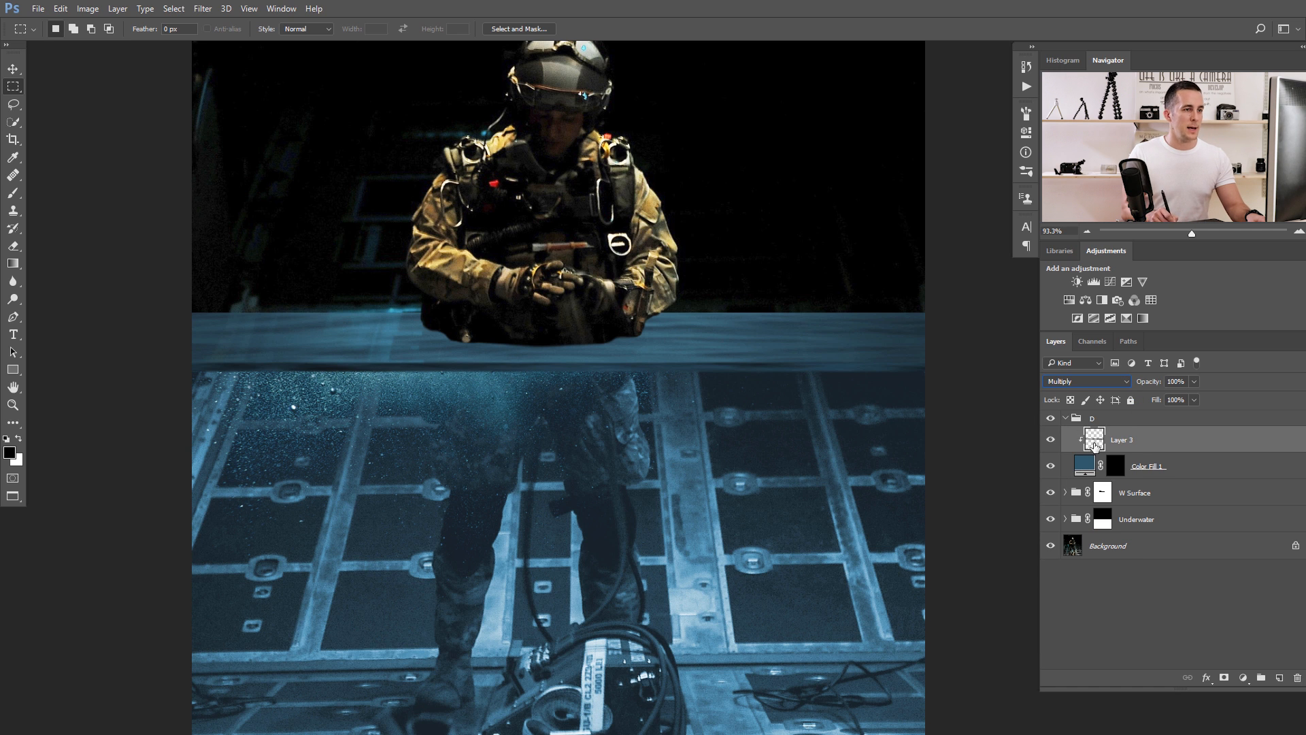
Try a Motion Blur at angle 0 with a distance of 246 pixels on Layer 3's clouds.
left_click(203, 8)
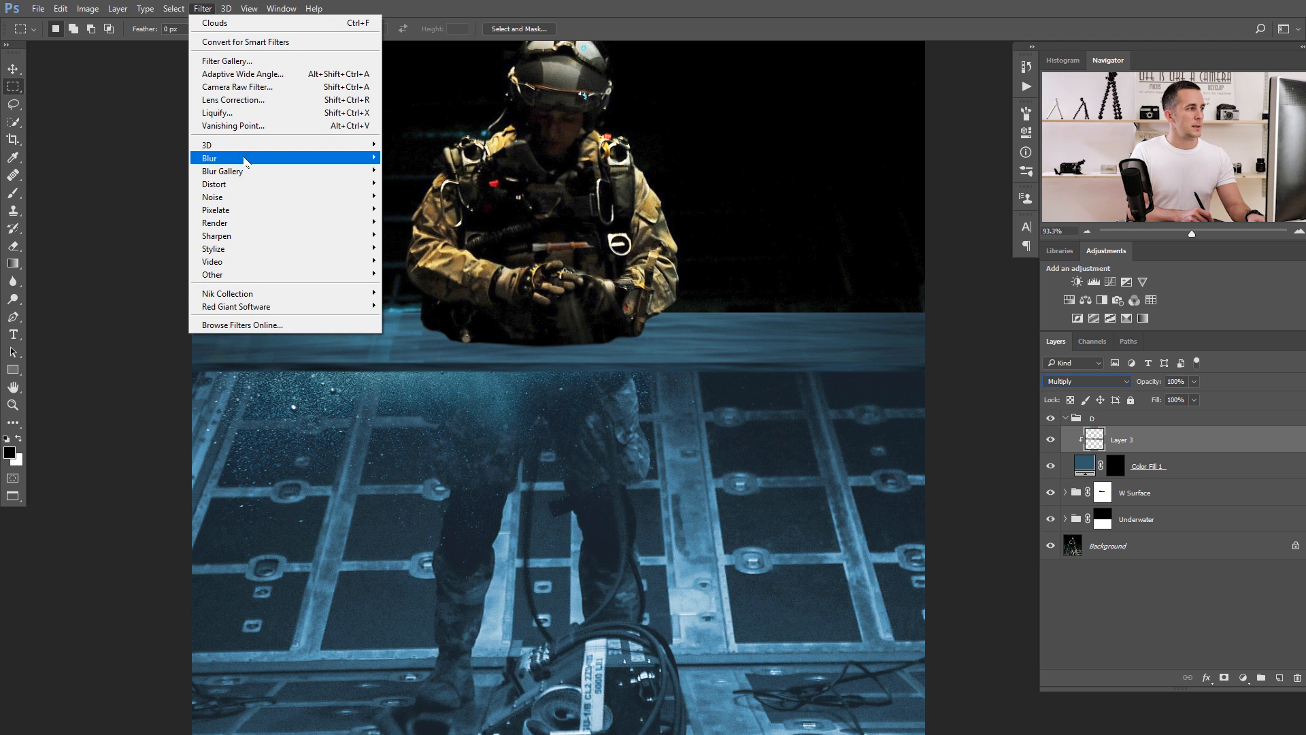
mouse_move(248, 163)
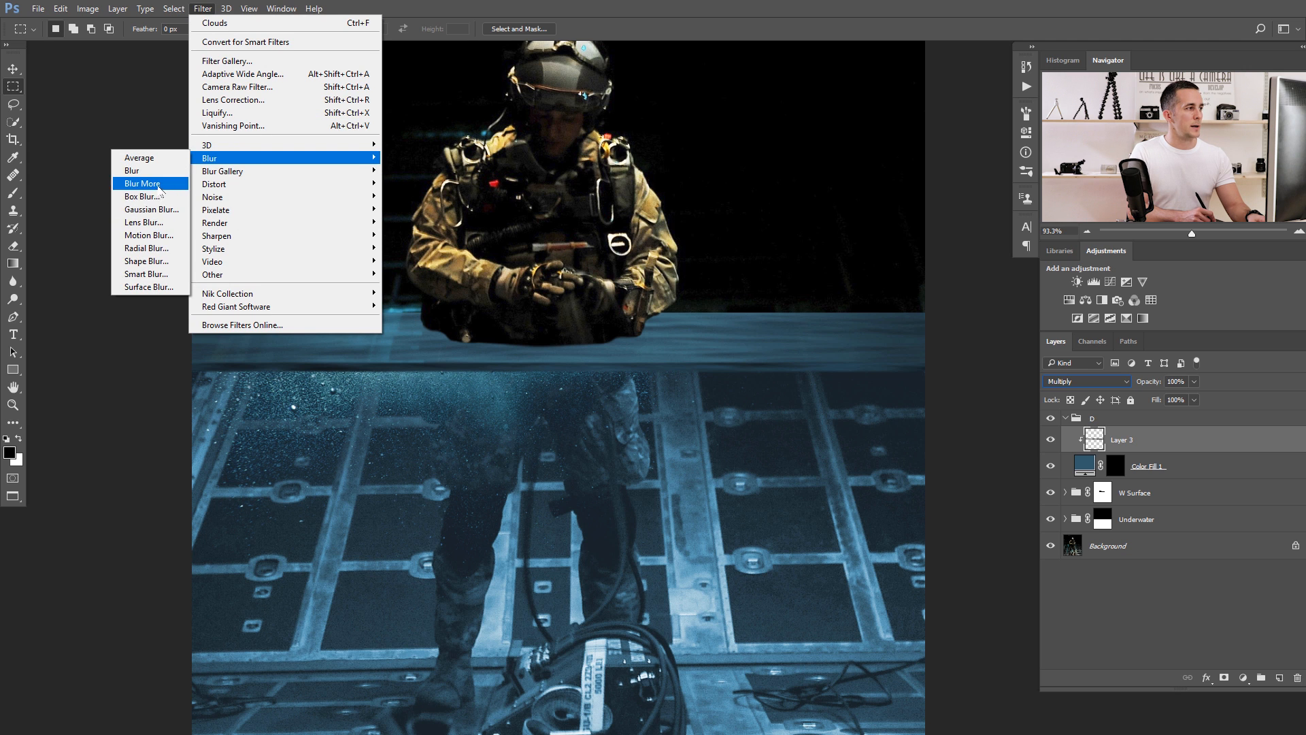
left_click(160, 237)
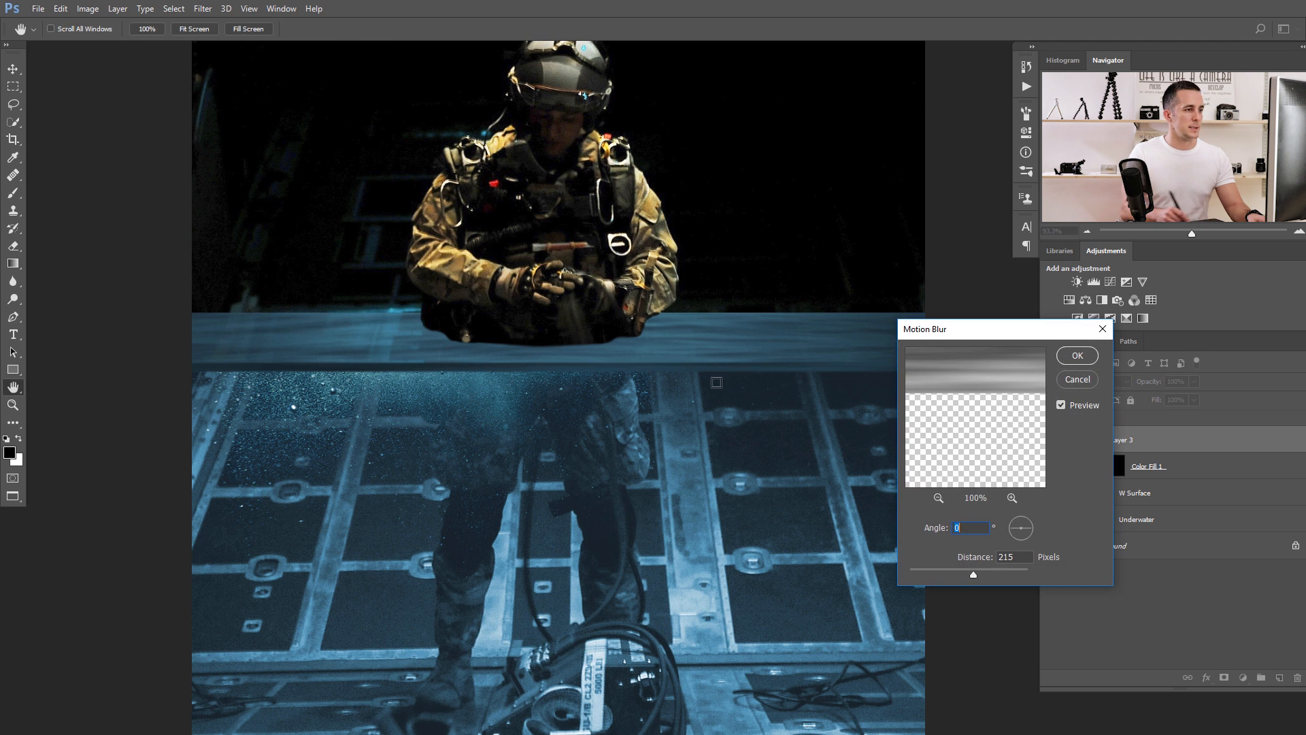
left_click_drag(639, 367, 690, 387)
mouse_move(970, 575)
left_mouse_down()
mouse_move(904, 574)
mouse_move(978, 571)
left_mouse_up()
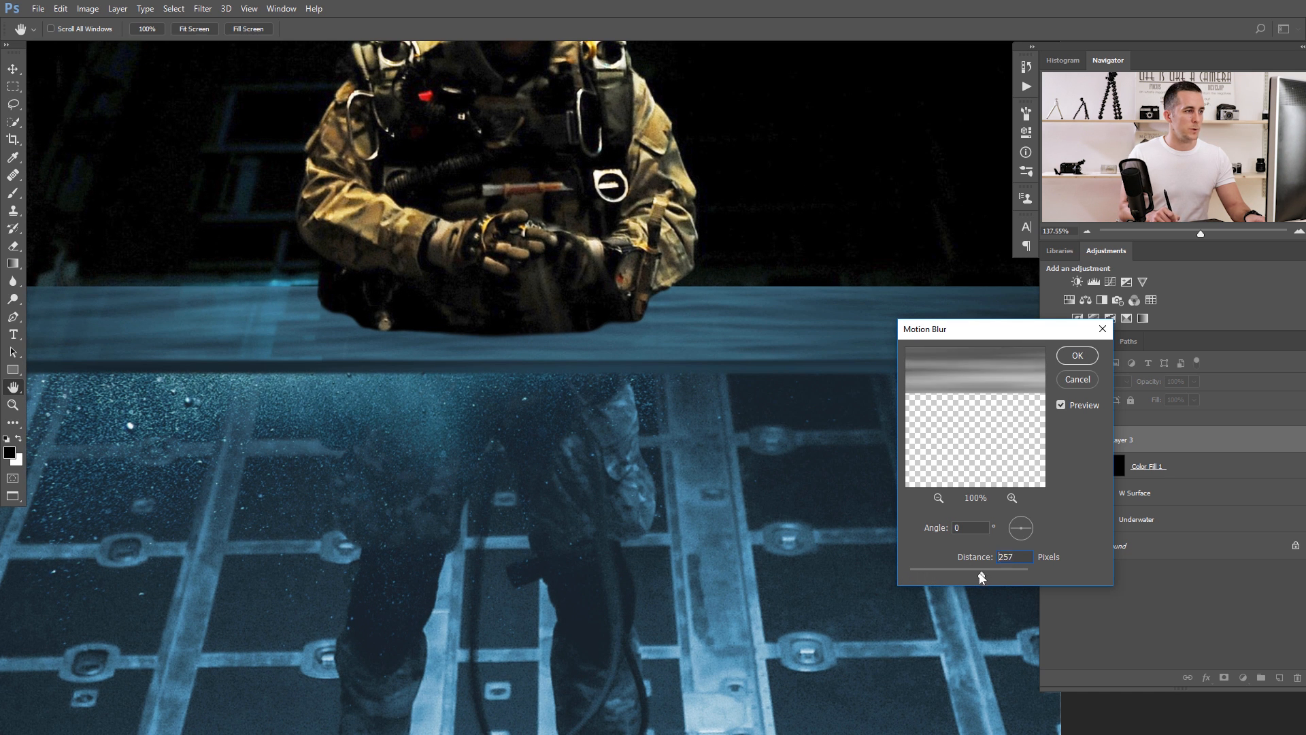
left_click(1070, 382)
Change the Color Fill 1 colour to the more saturated blue 237491.
key("v")
left_click_drag(636, 397, 608, 369)
left_click_drag(720, 504, 720, 489)
left_click_drag(623, 439, 698, 449)
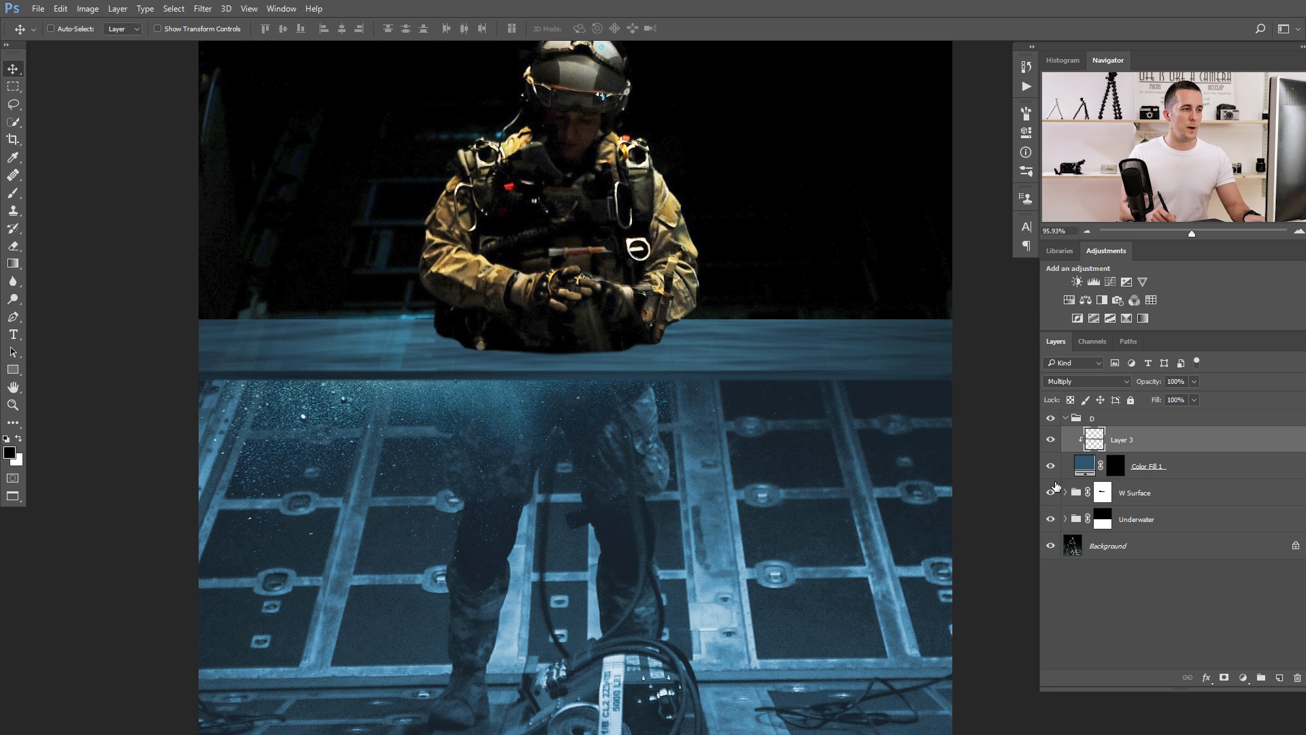
left_click(1242, 677)
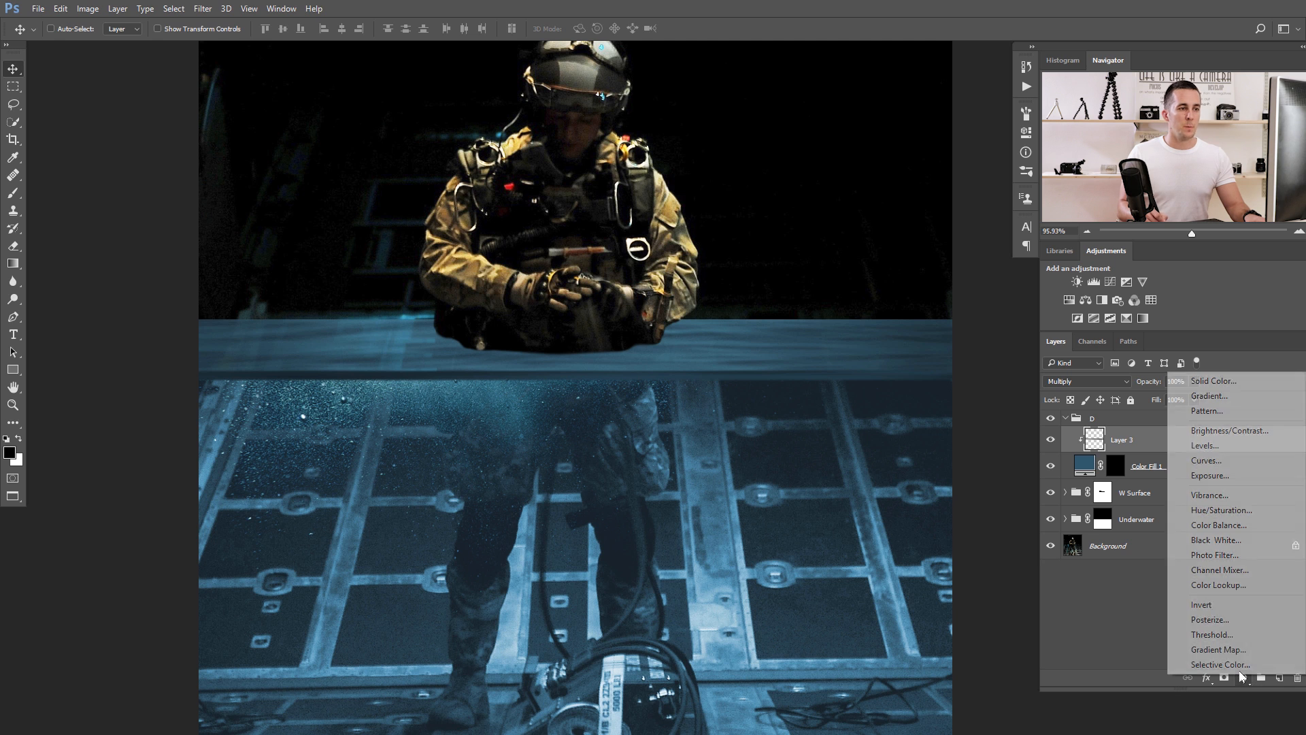
left_click(1080, 469)
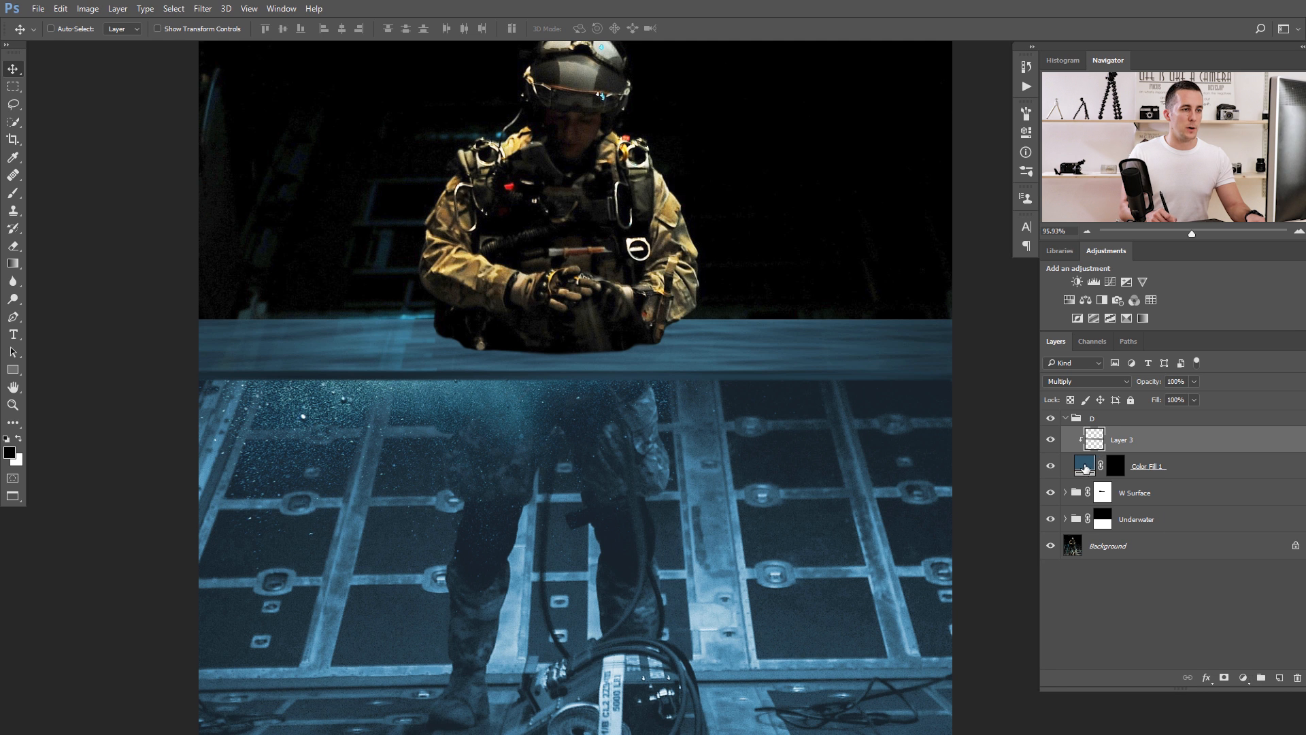
double_click(1080, 469)
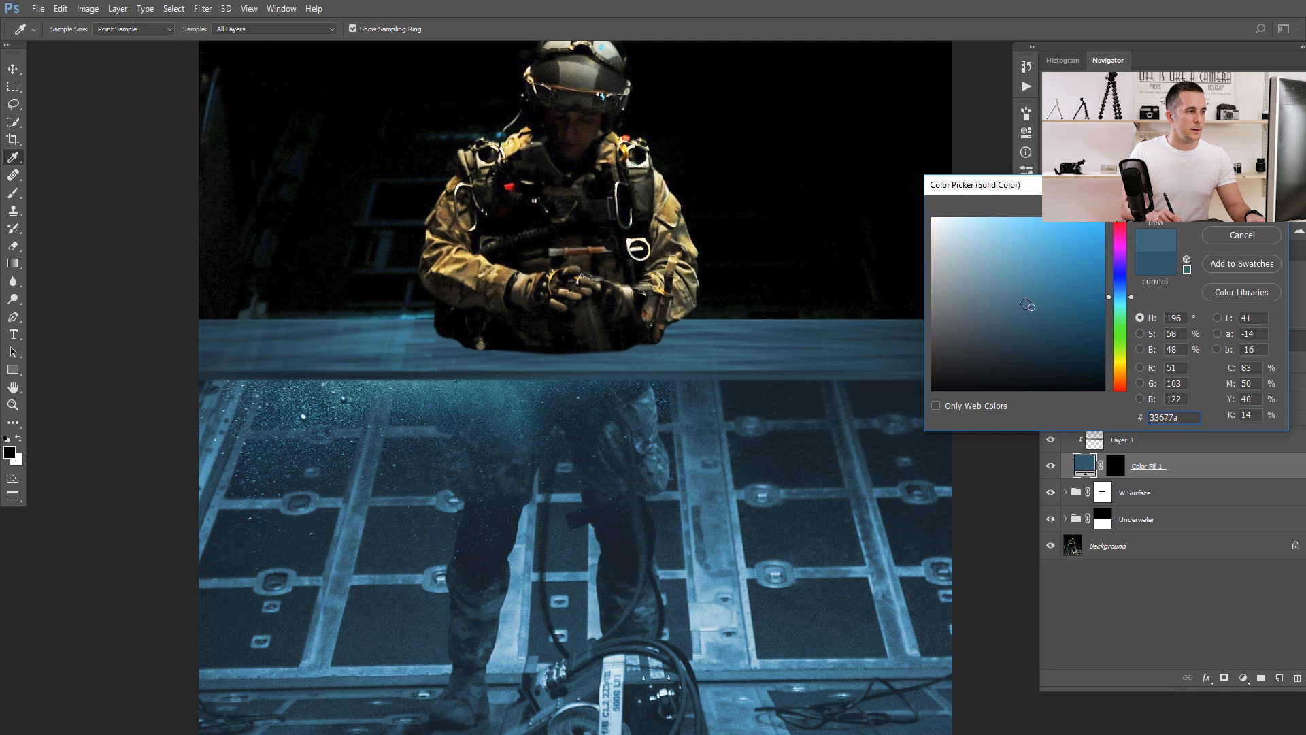
left_click_drag(1025, 304, 999, 285)
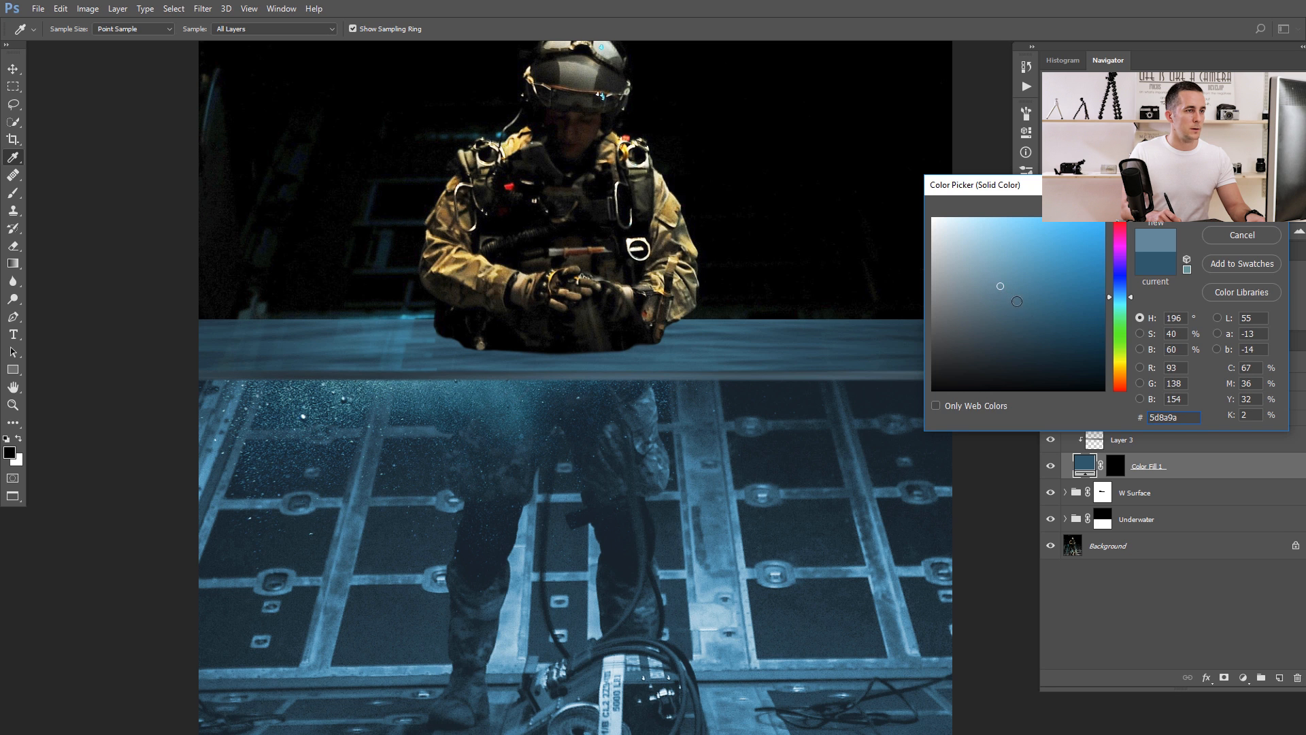
left_click(1065, 295)
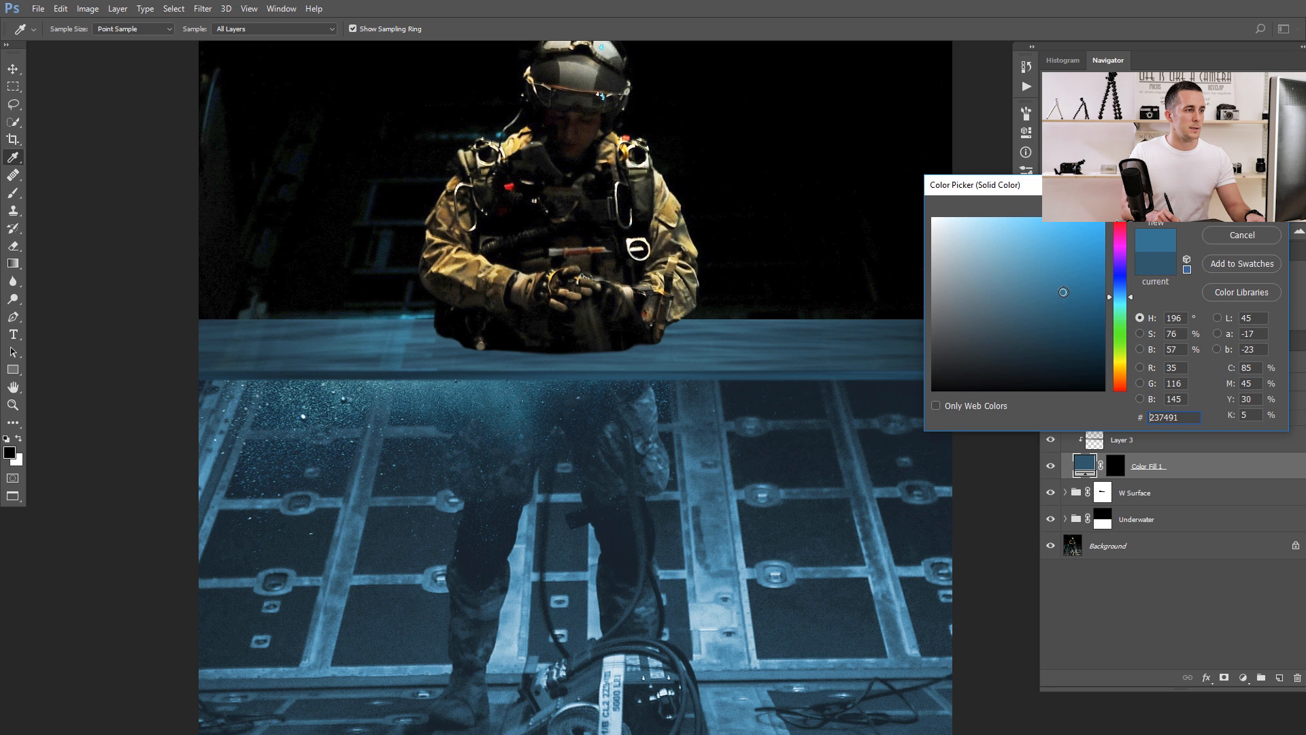
left_click(1242, 207)
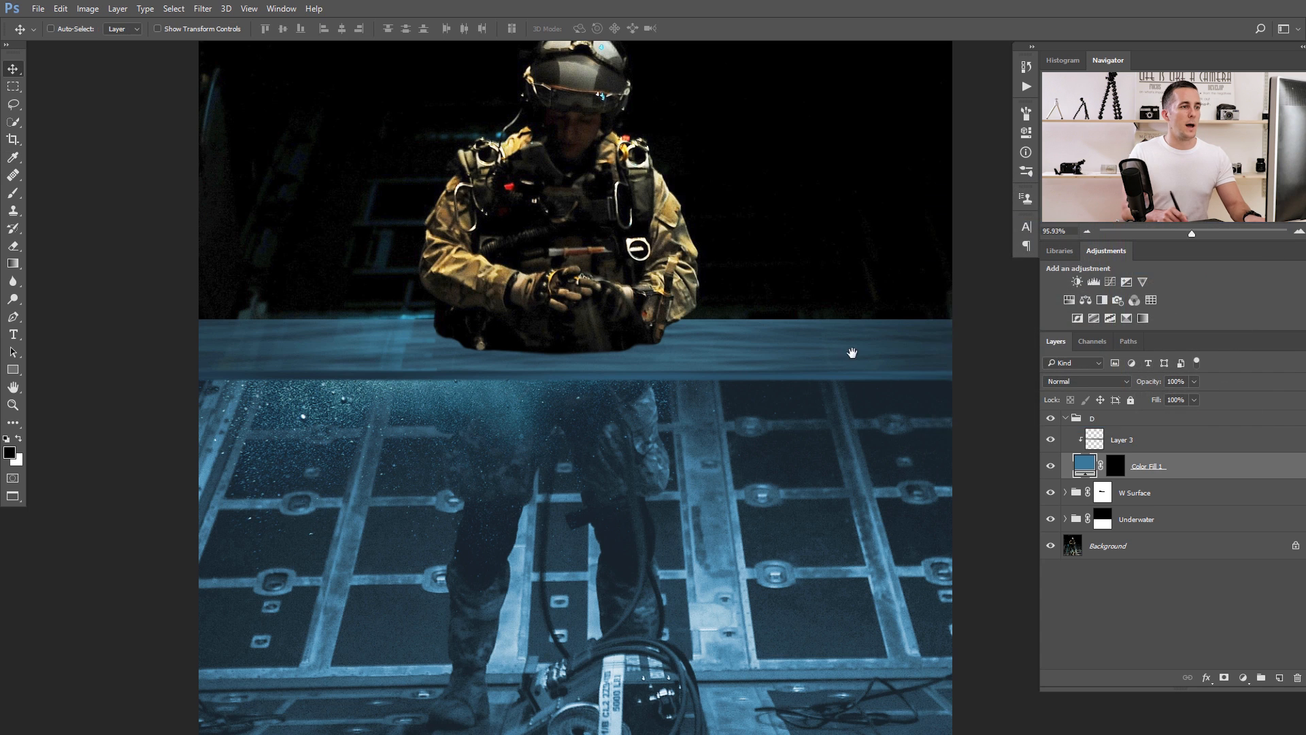
Collapse group D, add a new layer above Layer 1 in the W Surface group and name it Shadow.
left_click_drag(795, 374, 740, 406)
left_click_drag(612, 443, 534, 452)
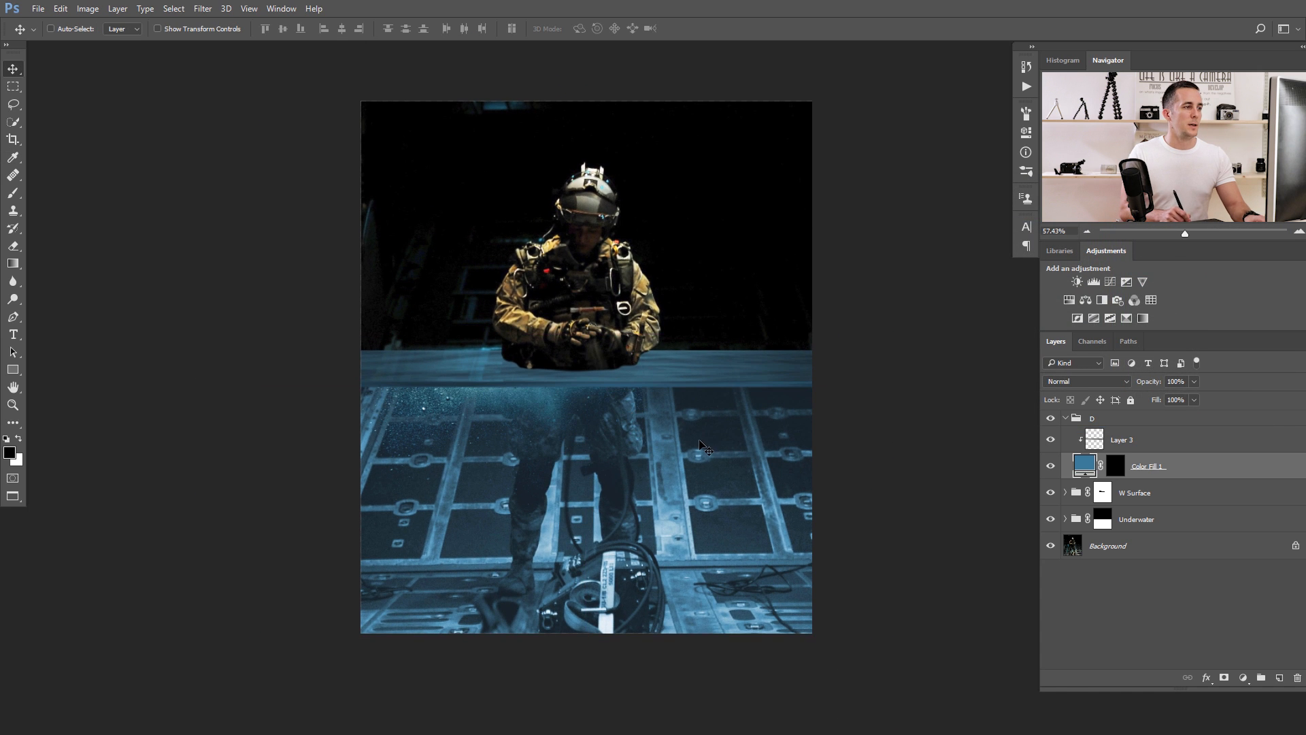
left_click_drag(680, 430, 763, 445)
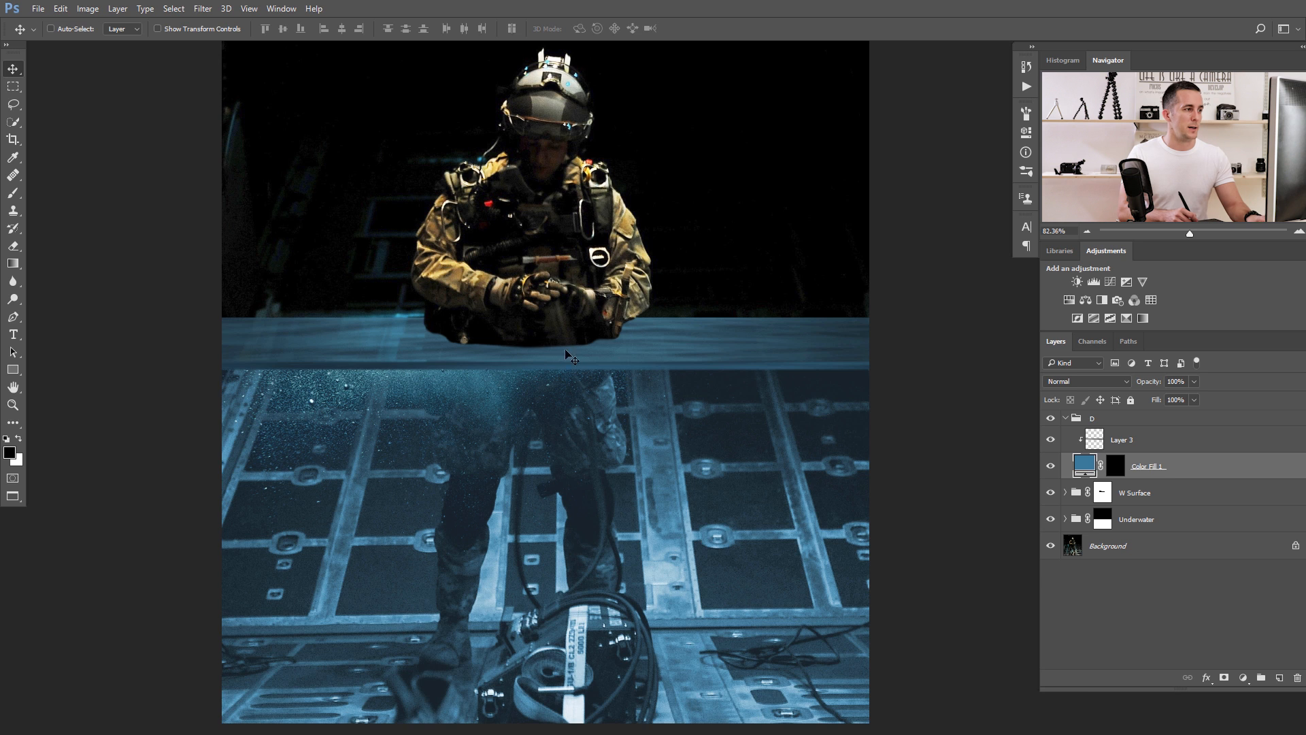
scroll(571, 357, "up", 3)
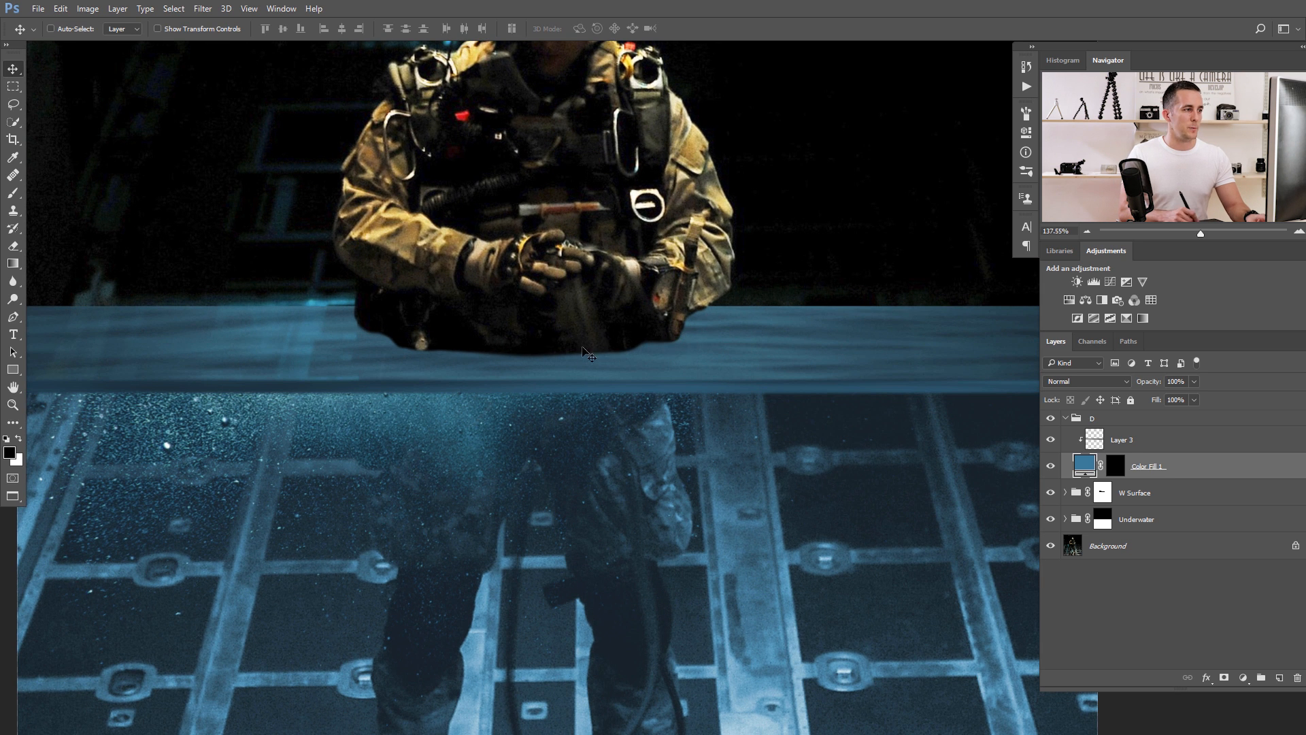
left_click(1065, 420)
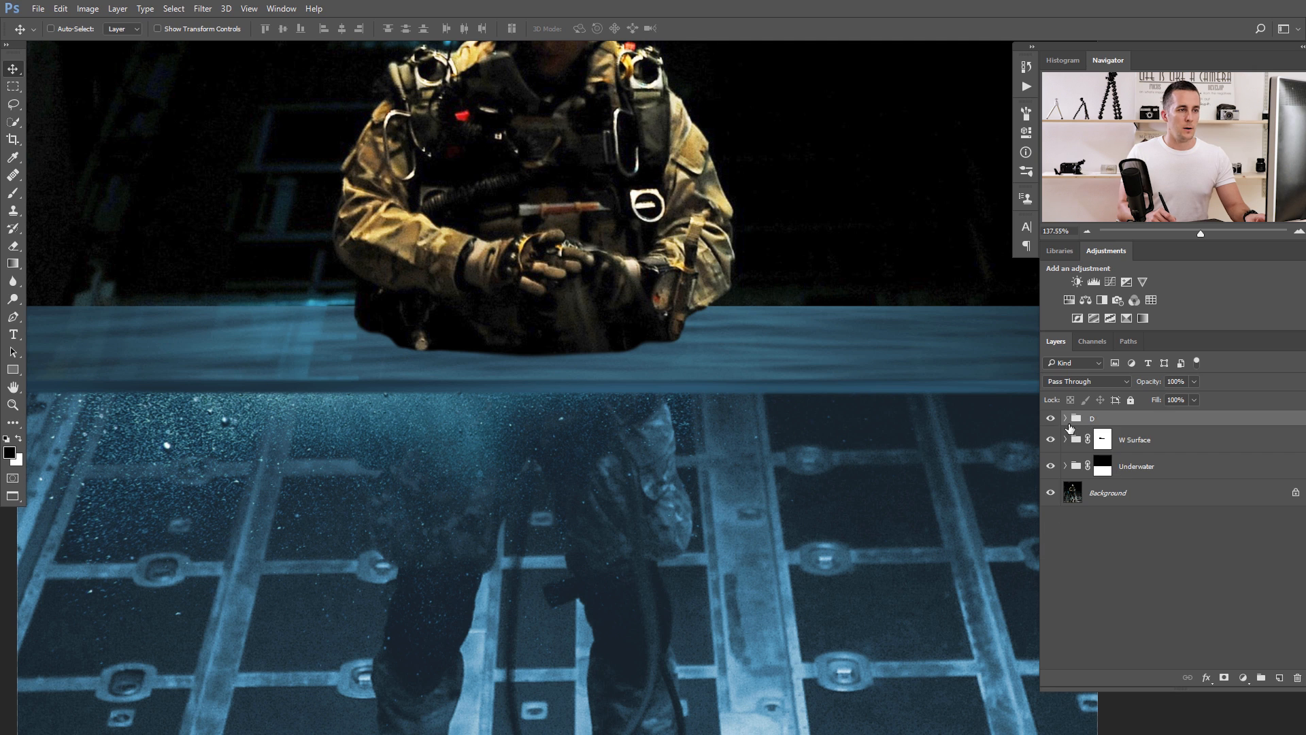
left_click(1065, 440)
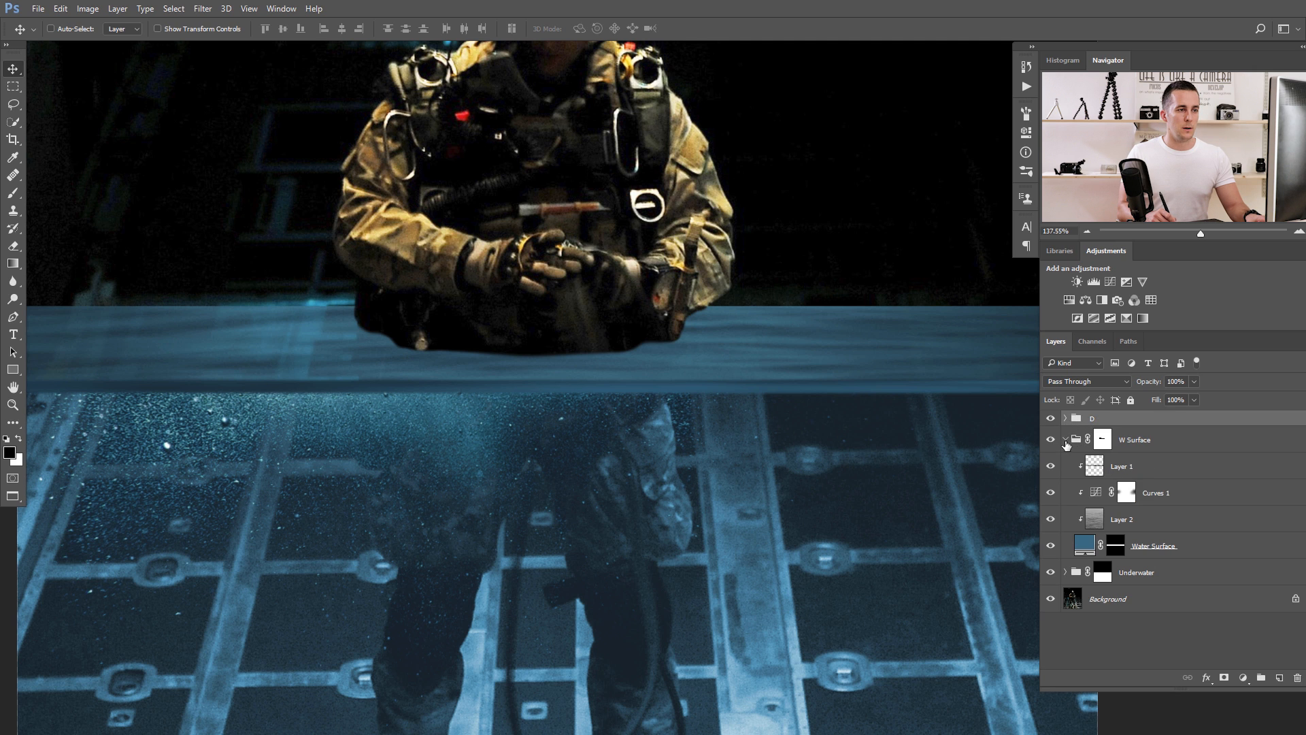
left_click(1099, 467)
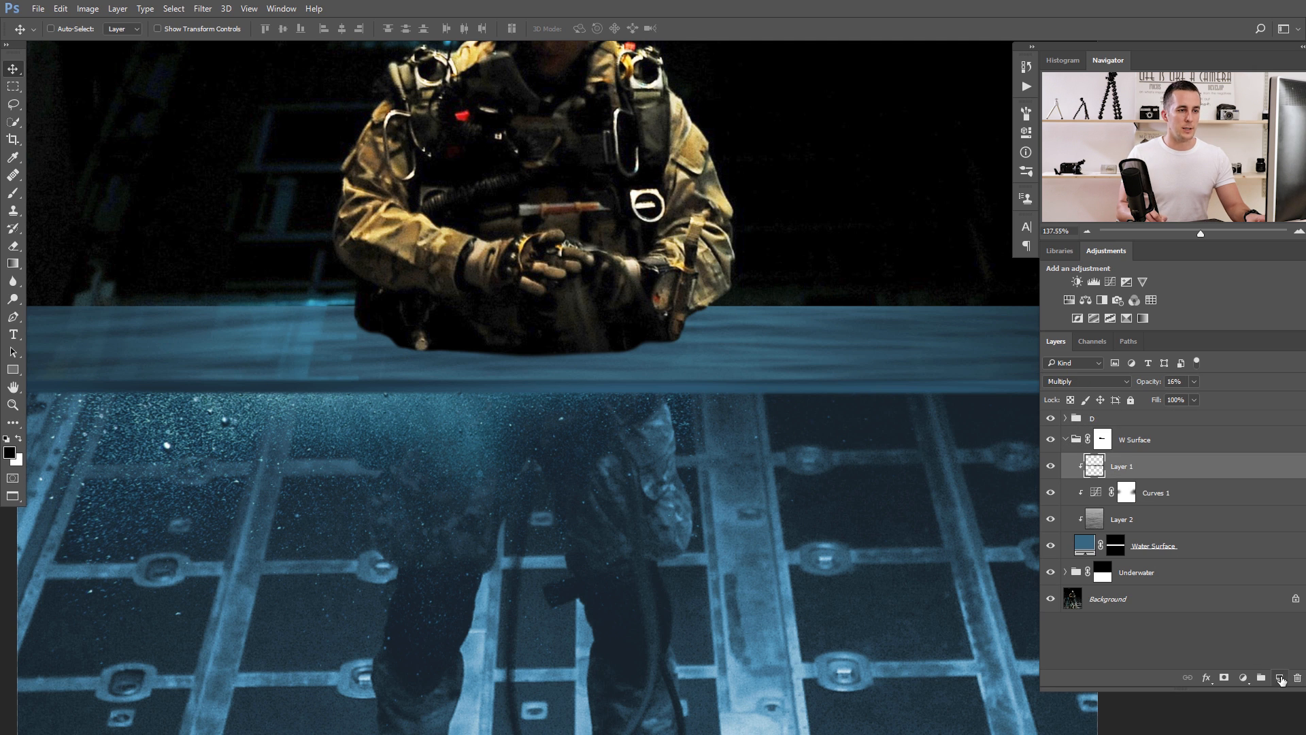
left_click(1281, 680)
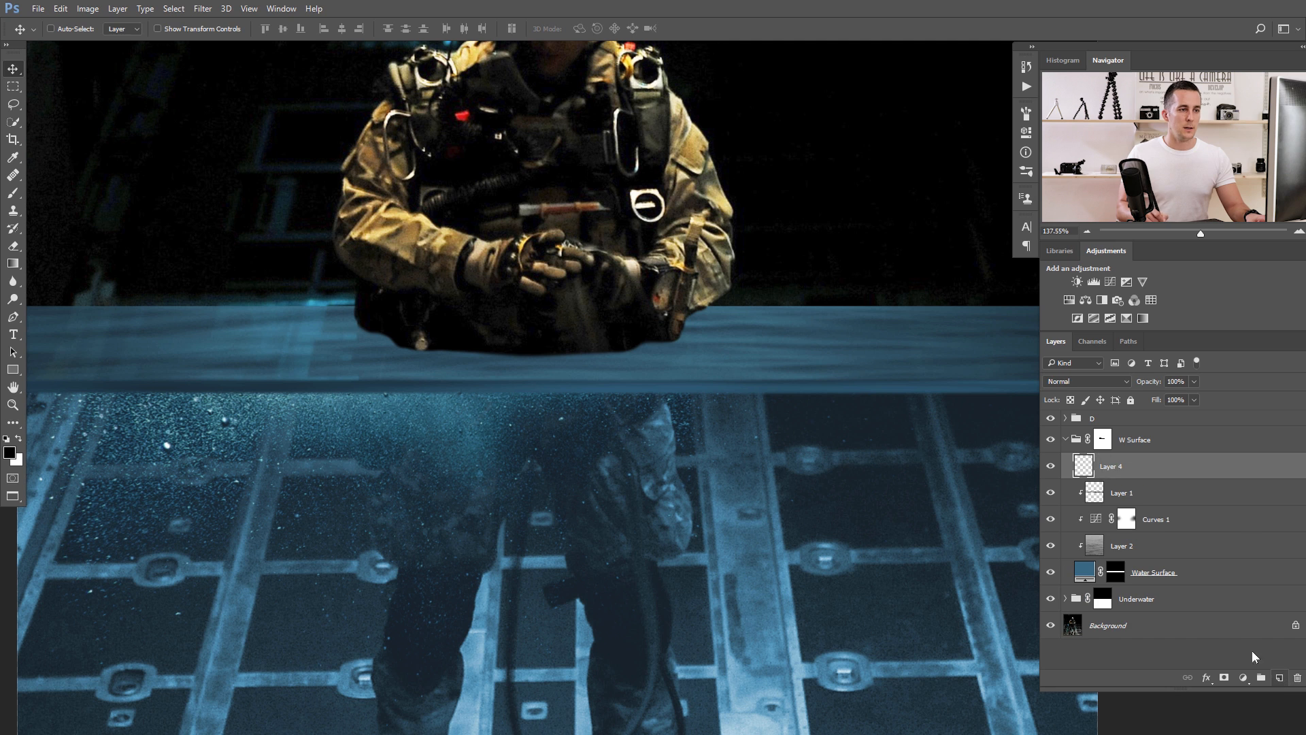
double_click(1111, 465)
type("Shadow")
key("Return")
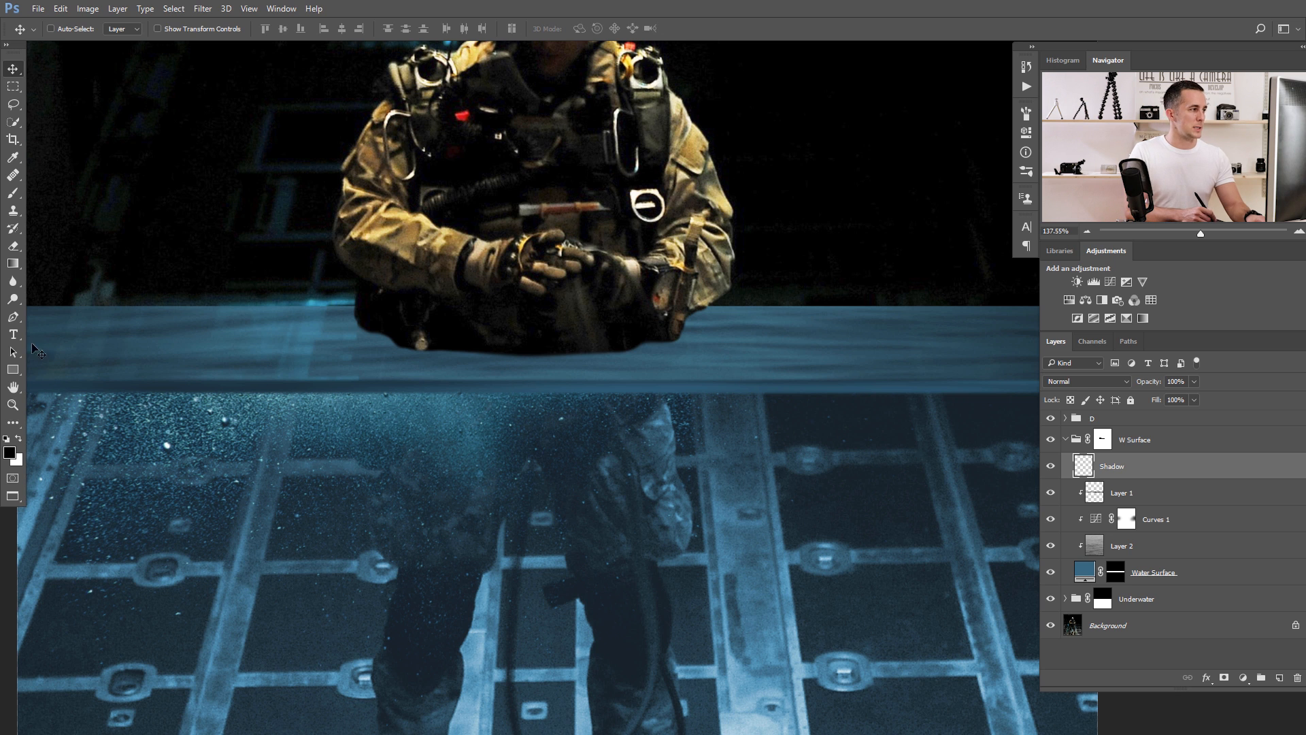
Paint a soft black shadow on the Shadow layer where the soldier's torso meets the water, using a 20 to 40 px brush at 20% opacity.
key("b")
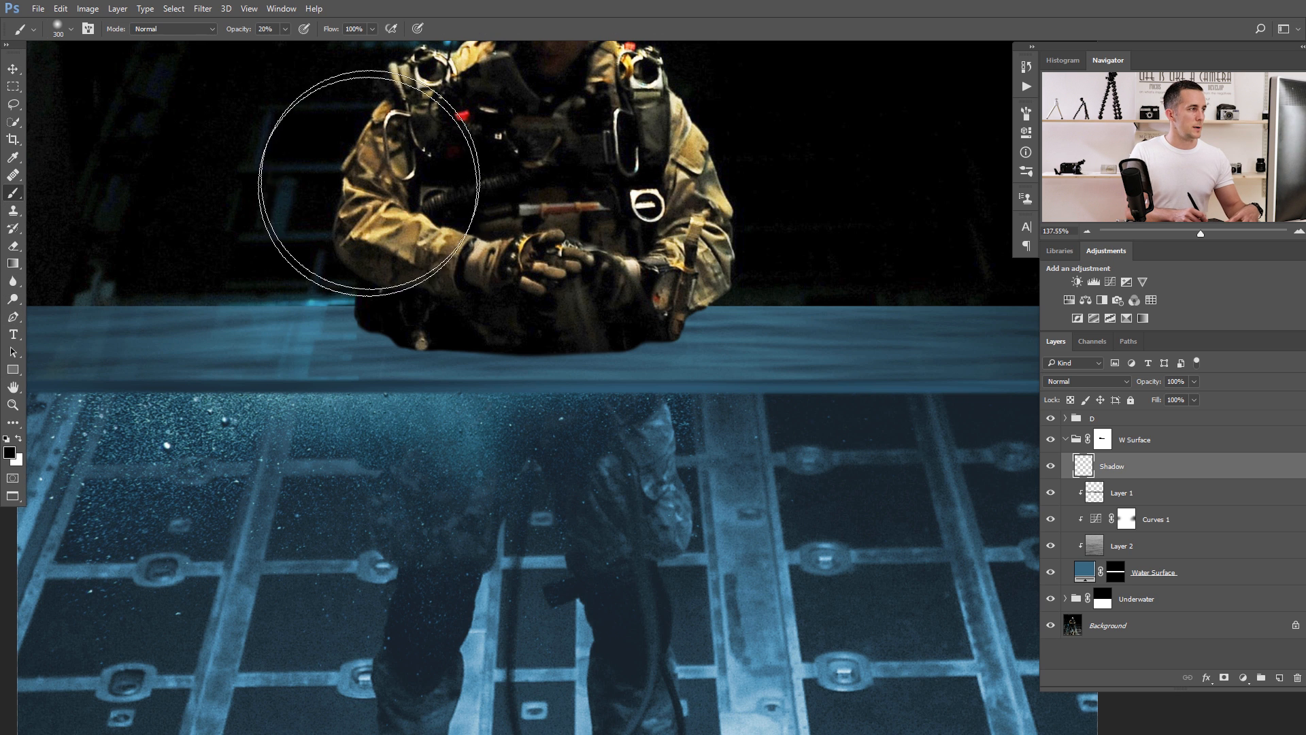
key("bracketleft")
key("bracketleft")
key("bracketleft")
key("bracketleft")
key("1")
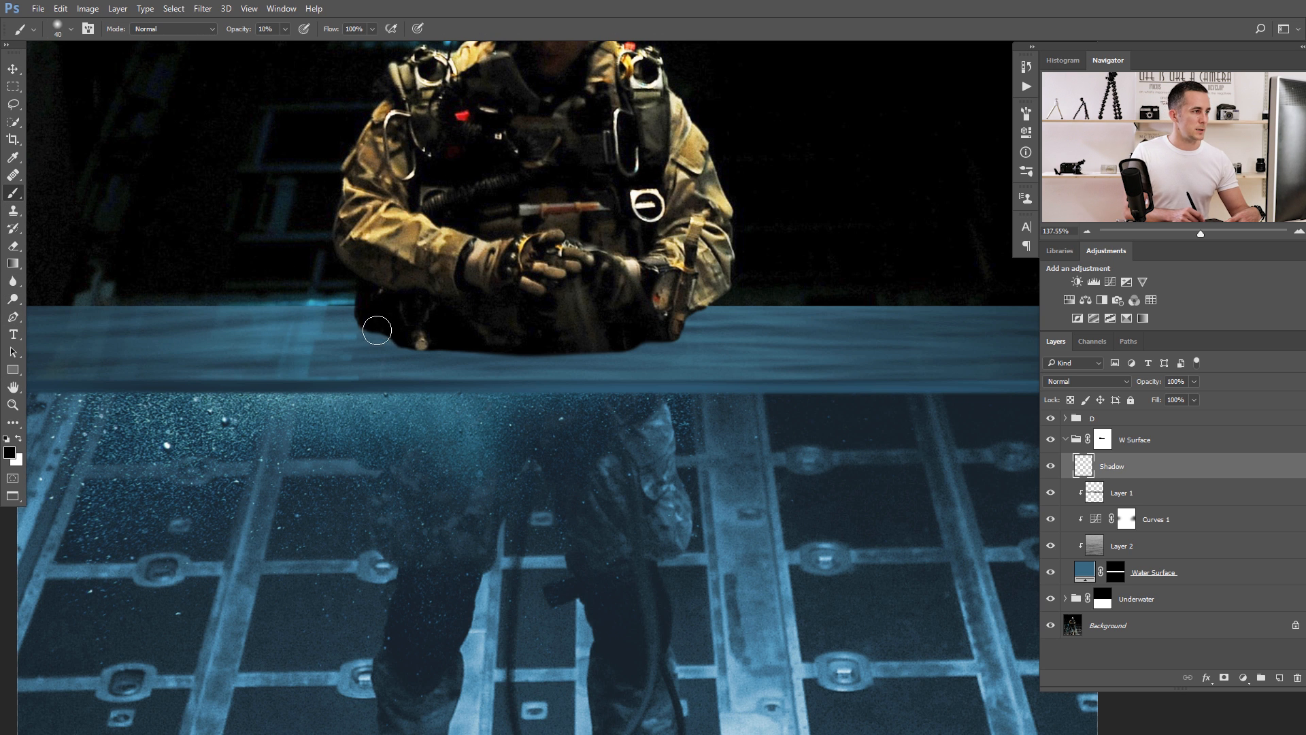
key("2")
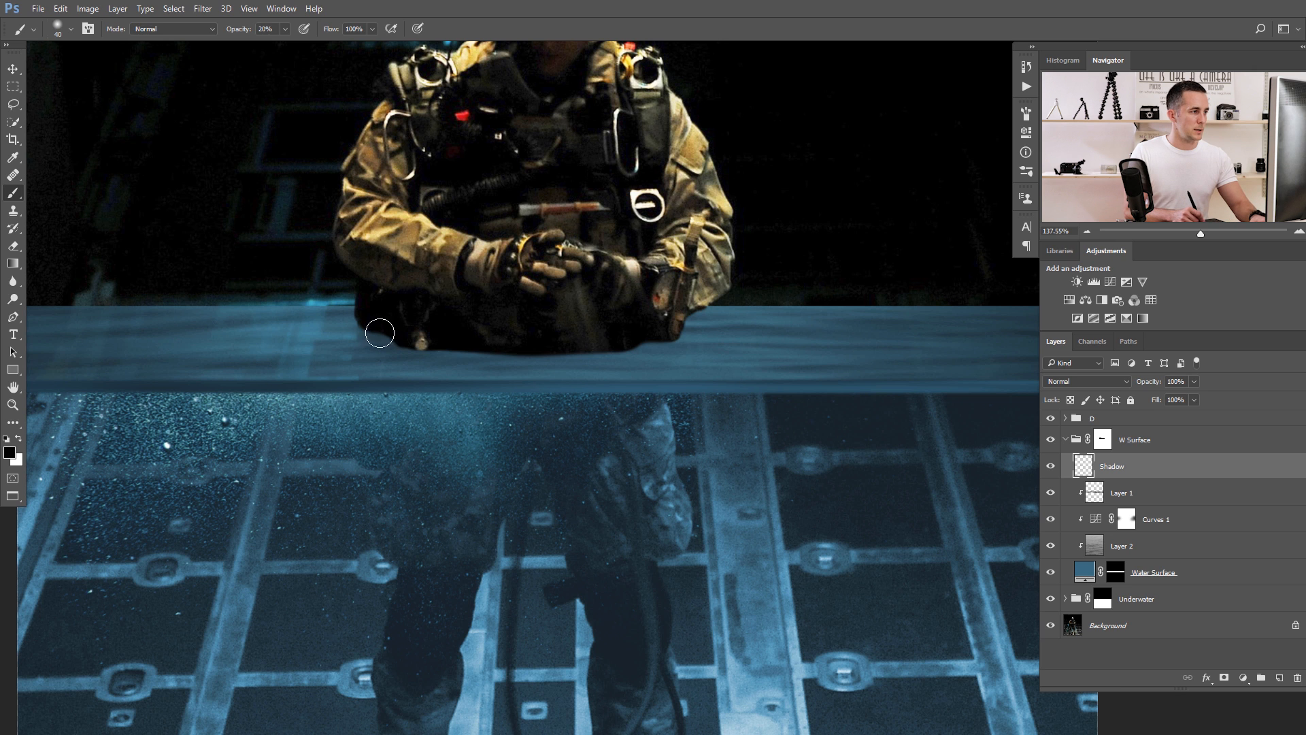
right_click(431, 326)
left_click(416, 326)
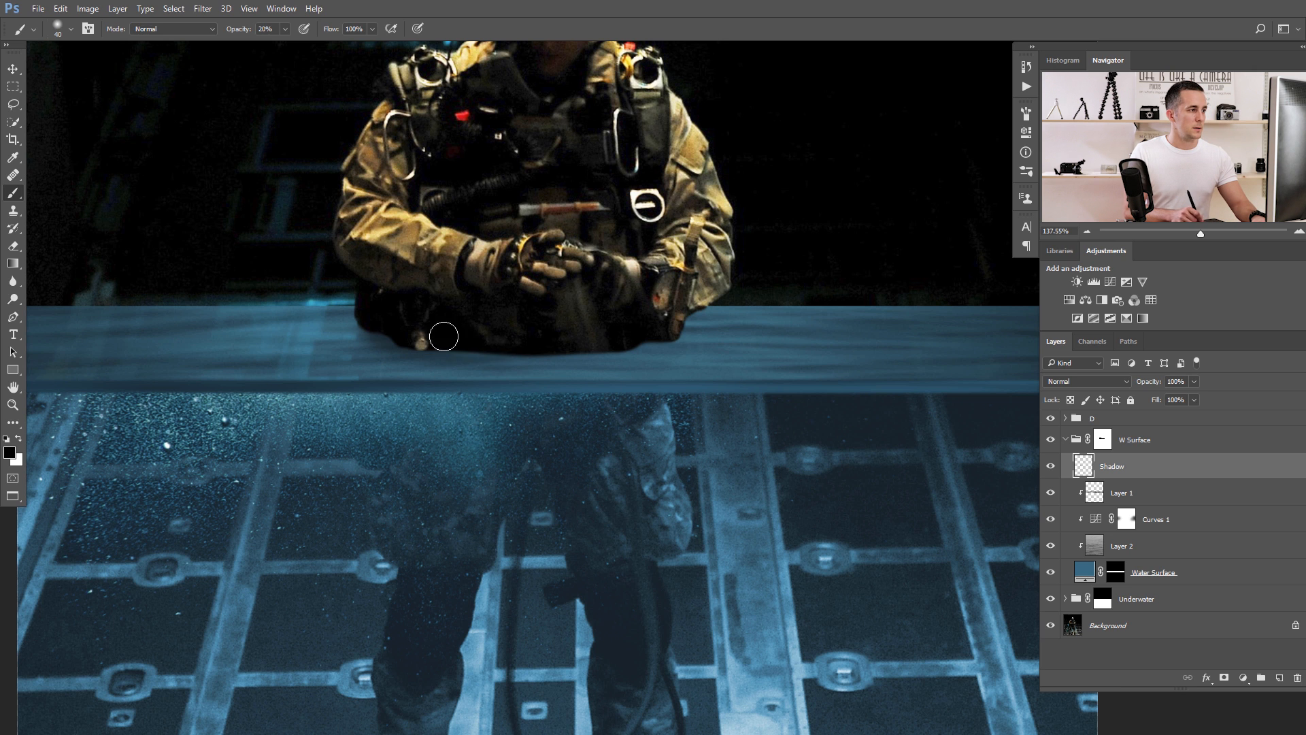
key("bracketleft")
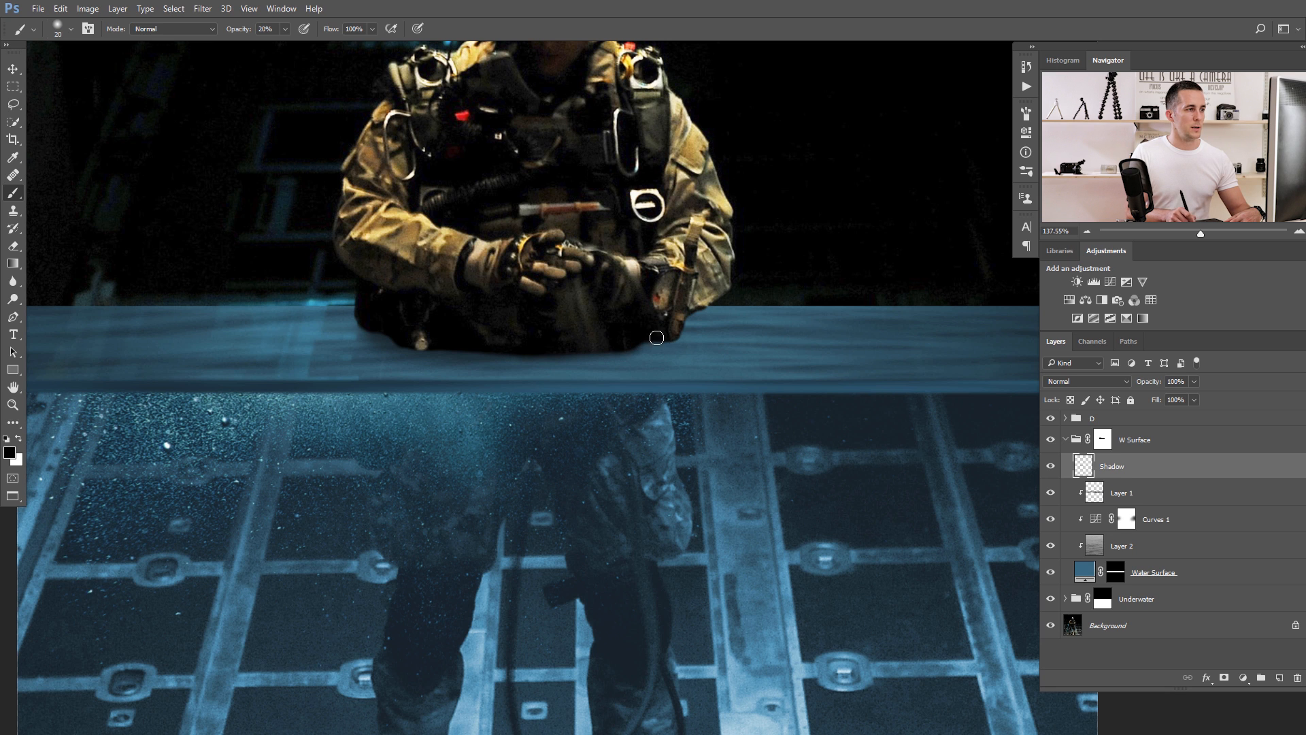
key("bracketright")
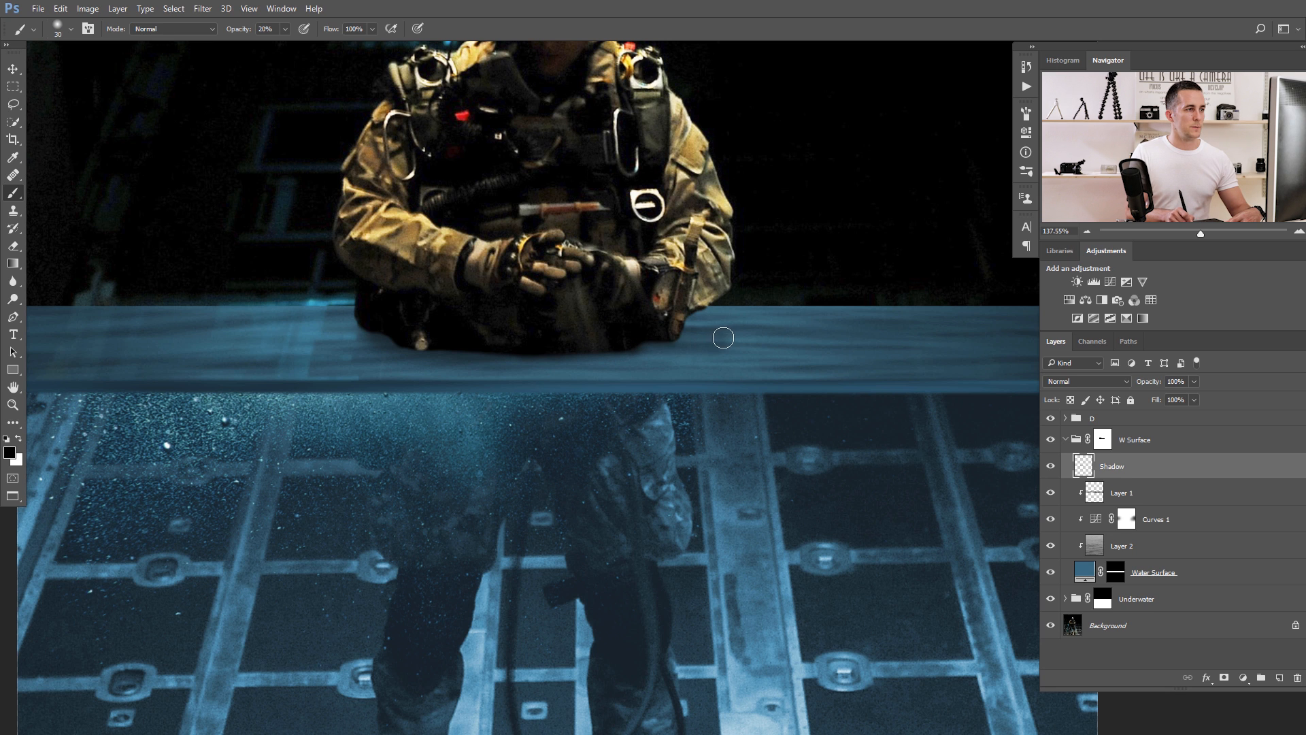
mouse_move(676, 336)
left_mouse_down()
mouse_move(728, 338)
mouse_move(685, 336)
left_mouse_up()
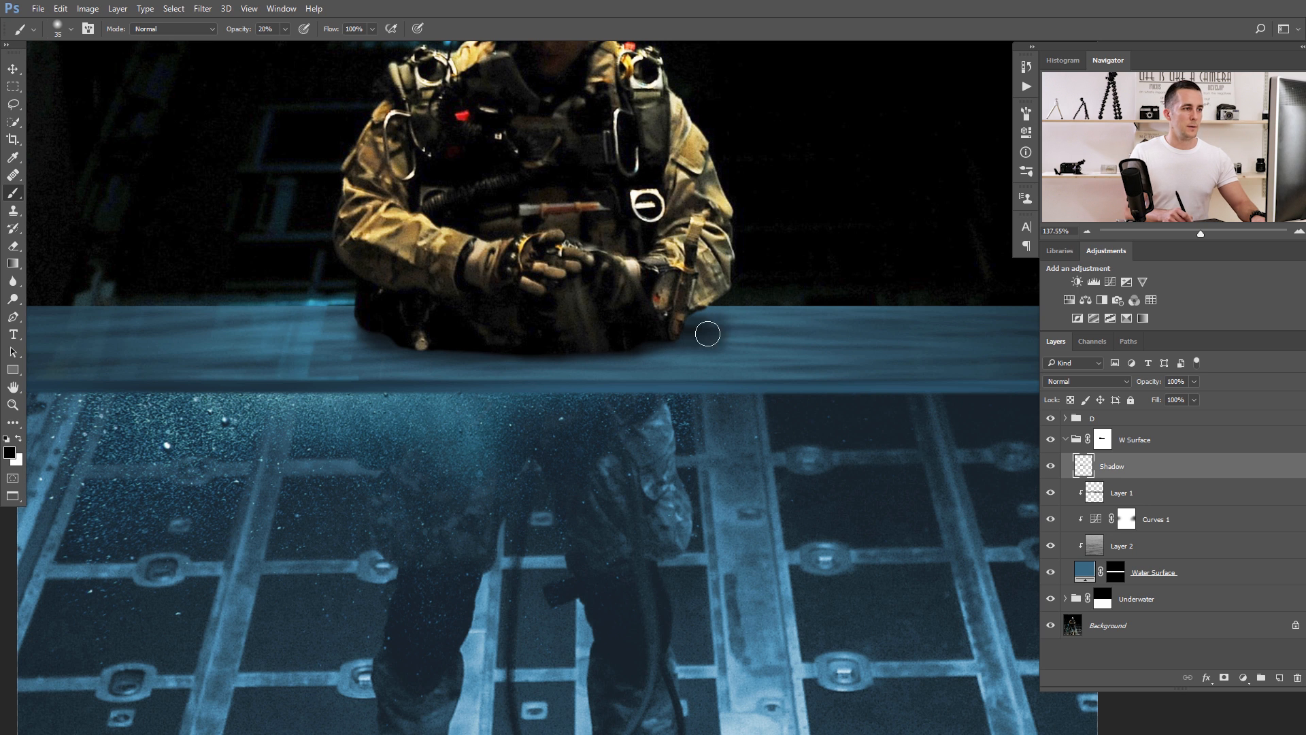
Add a layer mask to the Shadow layer and paint black on it to soften the shadow beside the knife-side arm.
left_click(1224, 678)
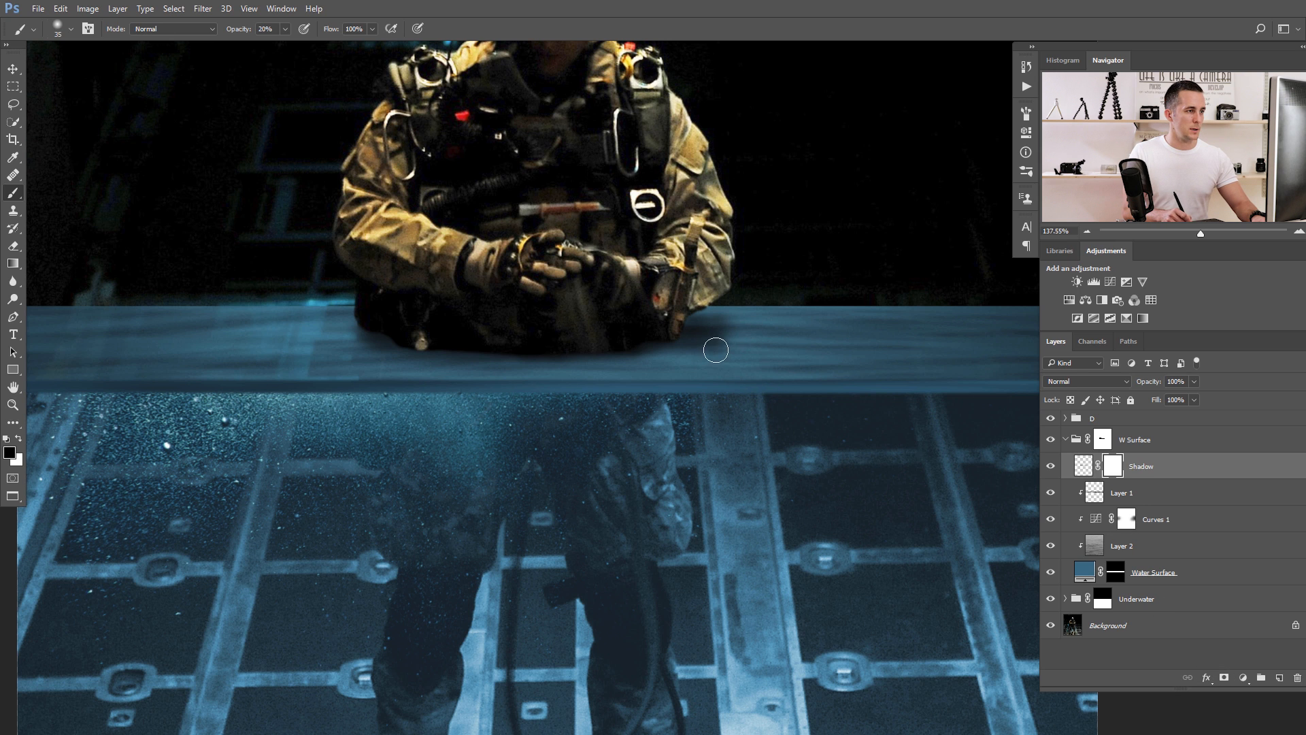
left_click_drag(700, 330, 748, 347)
mouse_move(653, 360)
left_mouse_down()
mouse_move(632, 402)
mouse_move(668, 369)
left_mouse_up()
left_click_drag(663, 366, 626, 378)
left_click_drag(626, 377, 659, 406)
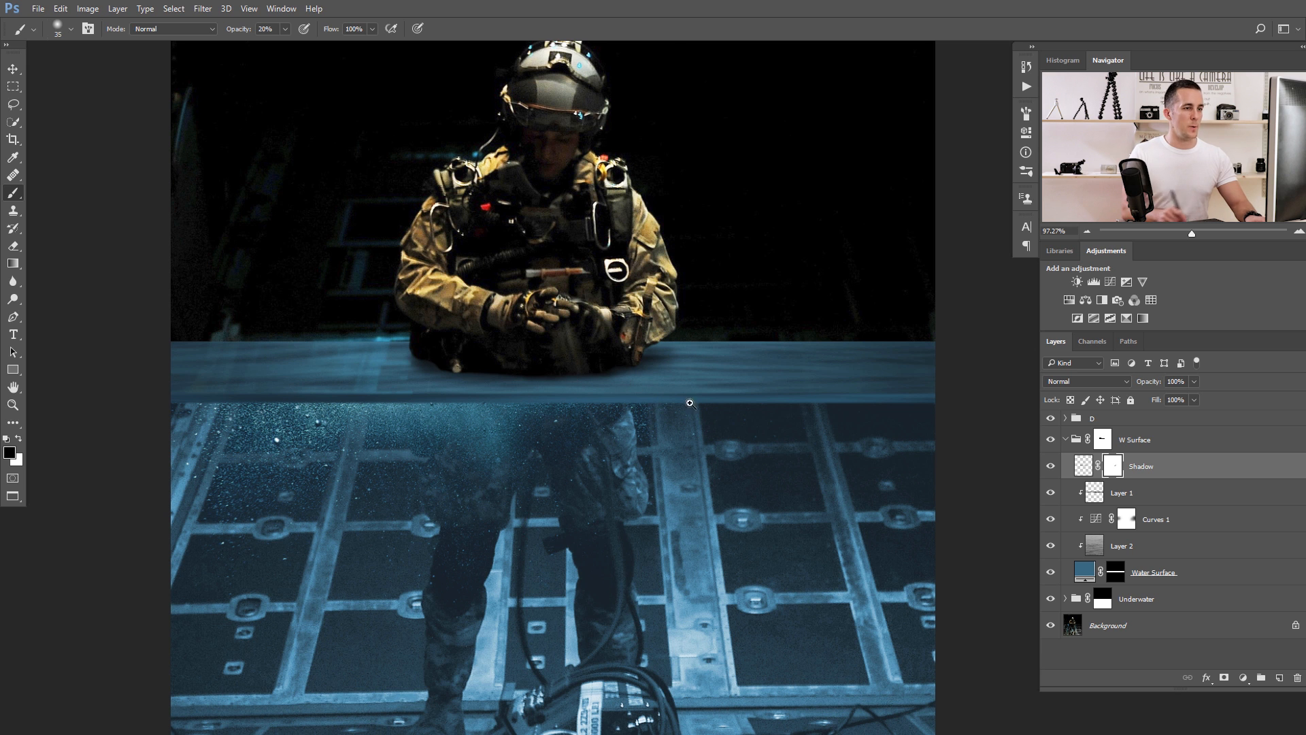
Paint black on the Shadow layer along the edge where the soldier's torso meets the water, using a smaller brush at 20% opacity.
left_click(1085, 474)
scroll(431, 343, "up", 3)
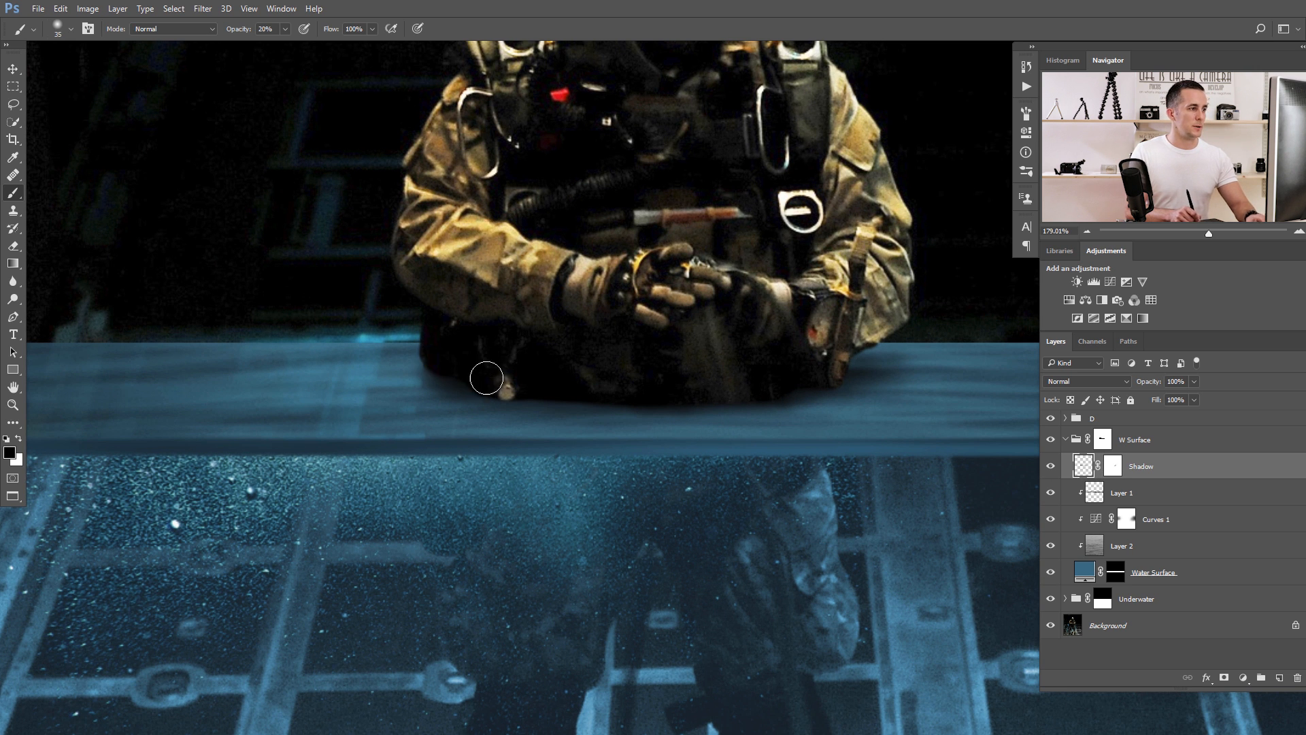
key("bracketleft")
key("bracketleft")
key("bracketleft")
key("bracketleft")
key("bracketleft")
key("bracketleft")
key("bracketleft")
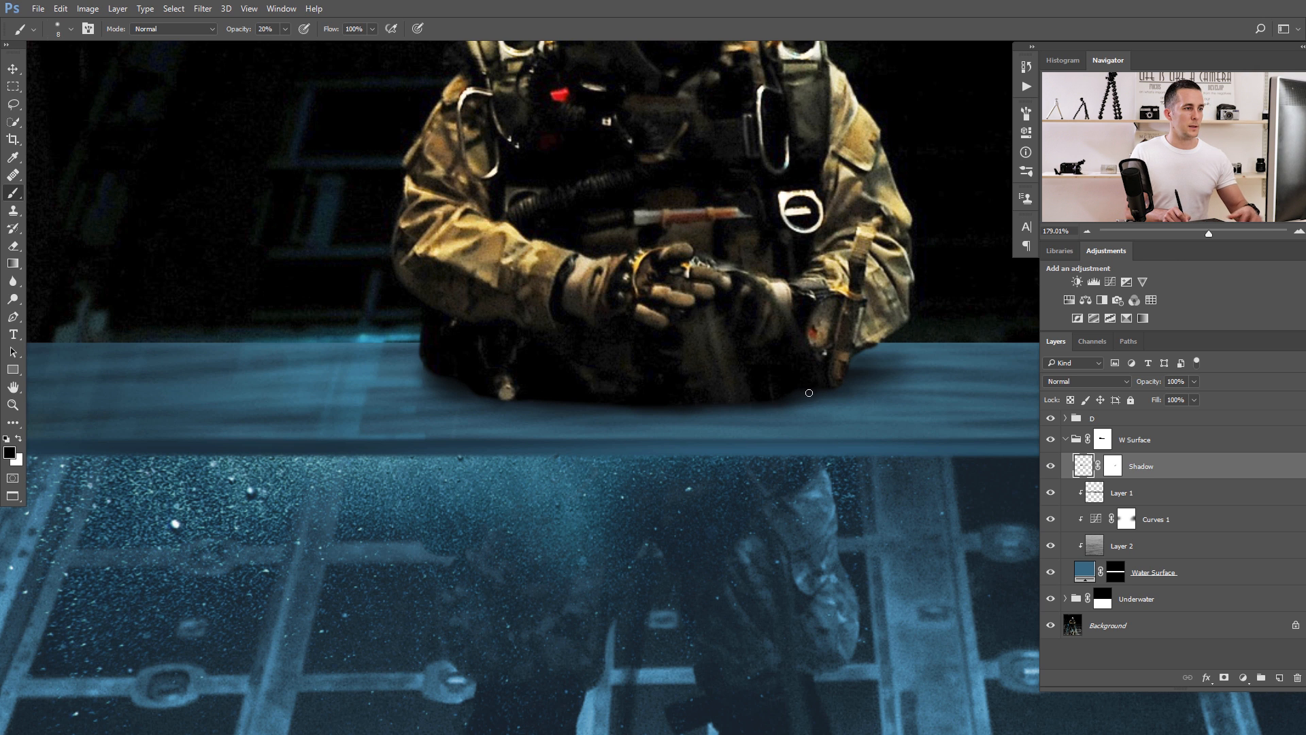
left_click_drag(745, 391, 581, 387)
mouse_move(662, 398)
left_mouse_down()
mouse_move(633, 408)
mouse_move(653, 393)
mouse_move(668, 402)
left_mouse_up()
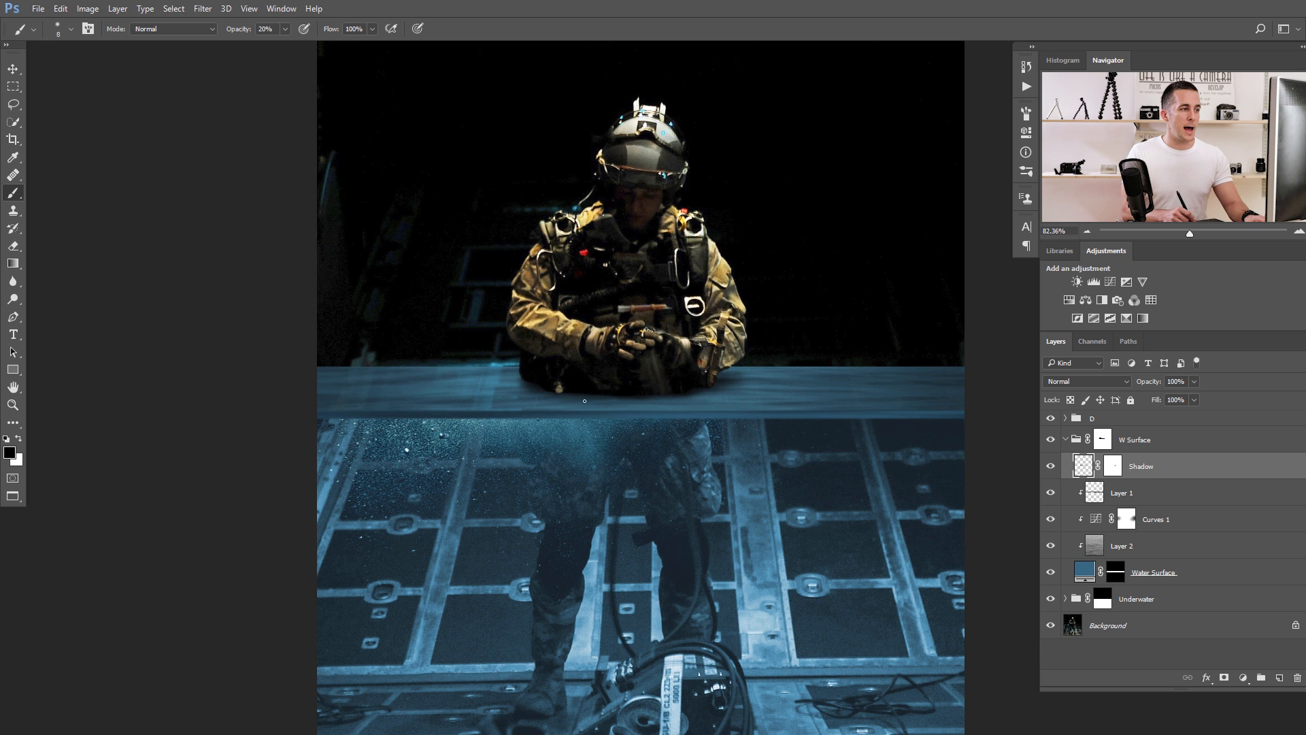
Add a new layer above Shadow and set up a white brush in Dissolve mode at 10% opacity.
scroll(557, 384, "up", 3)
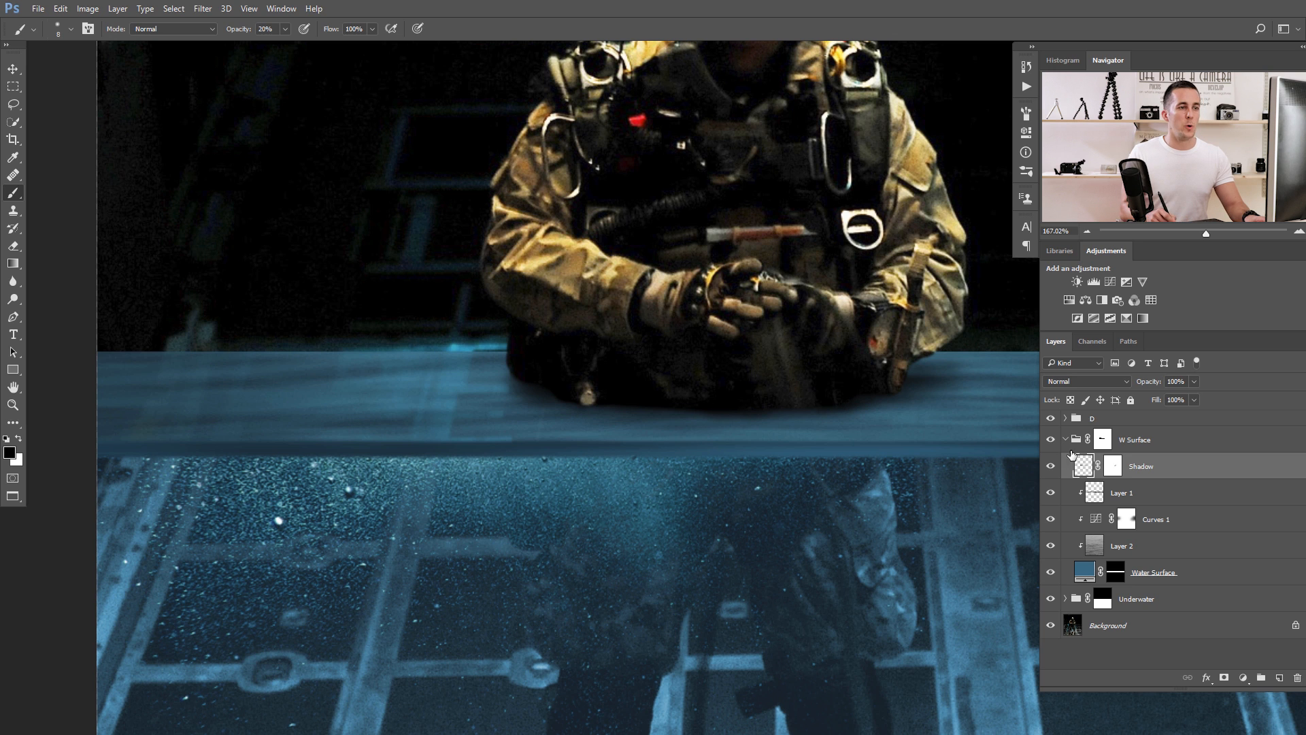
left_click(1279, 677)
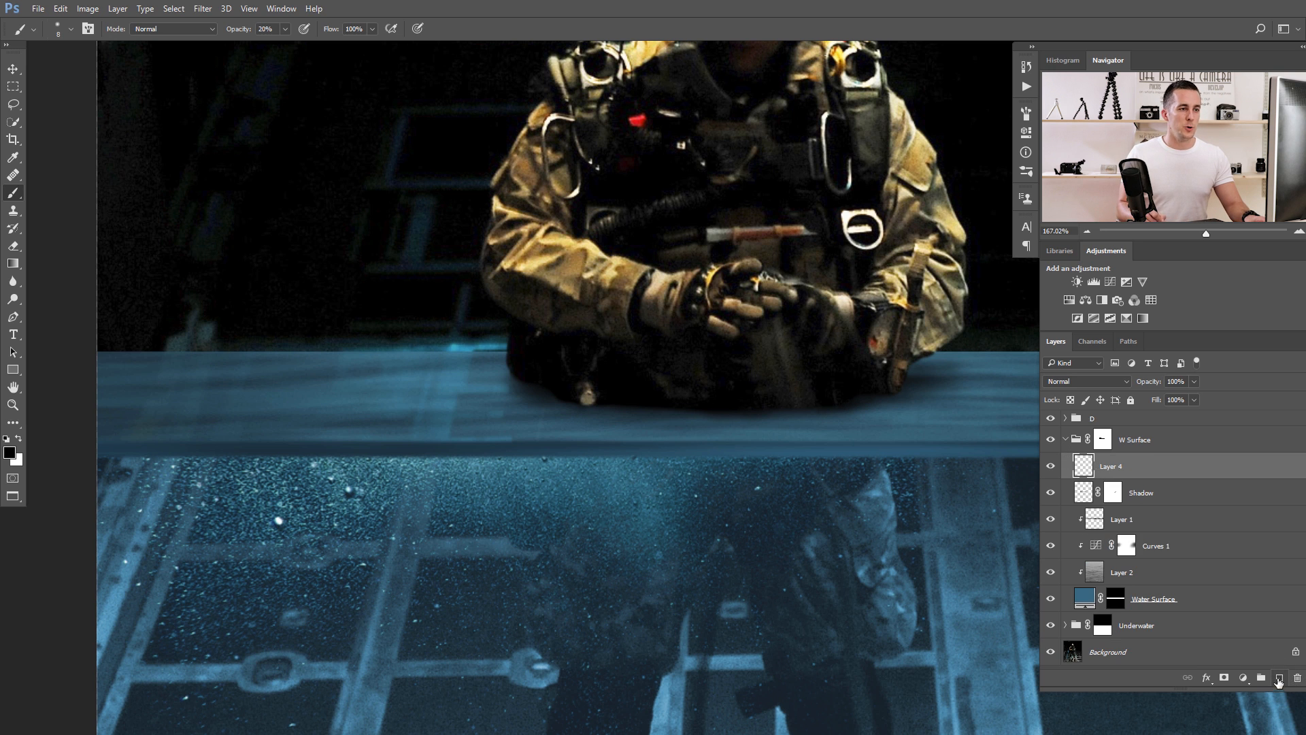
key("x")
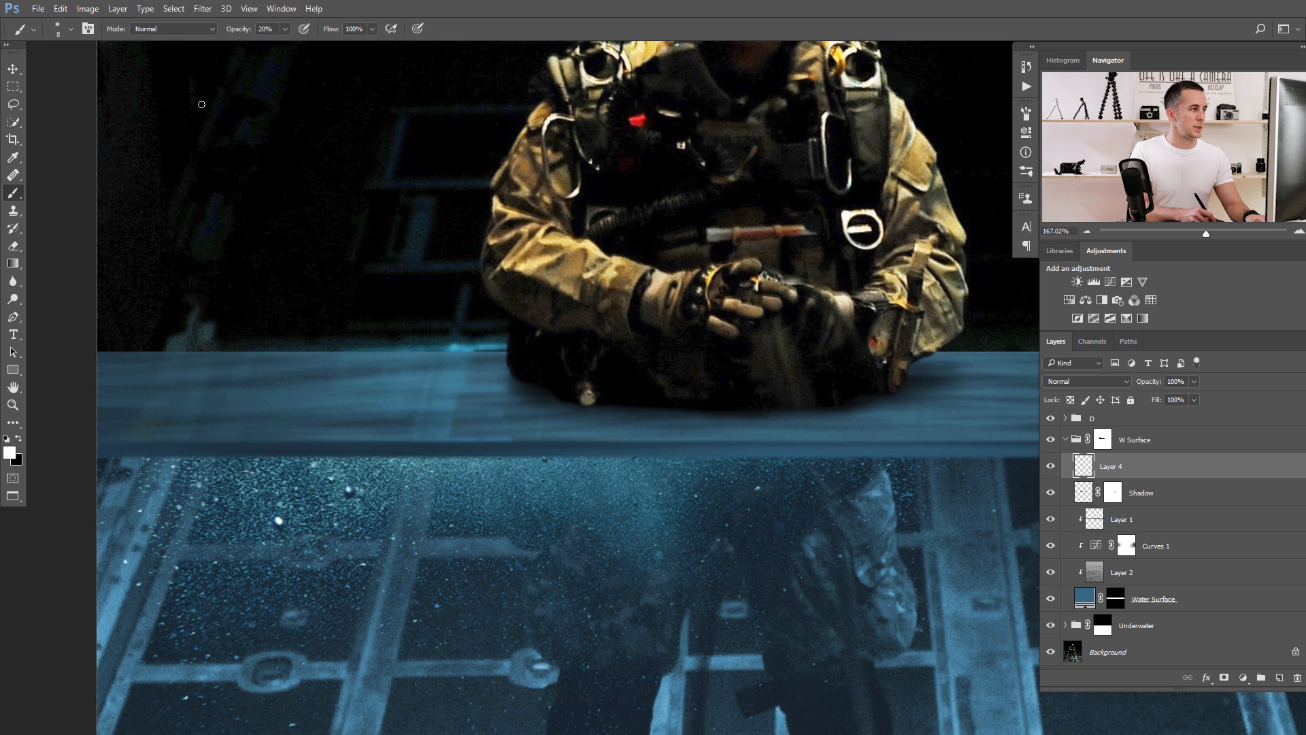
left_click(184, 31)
left_click(170, 50)
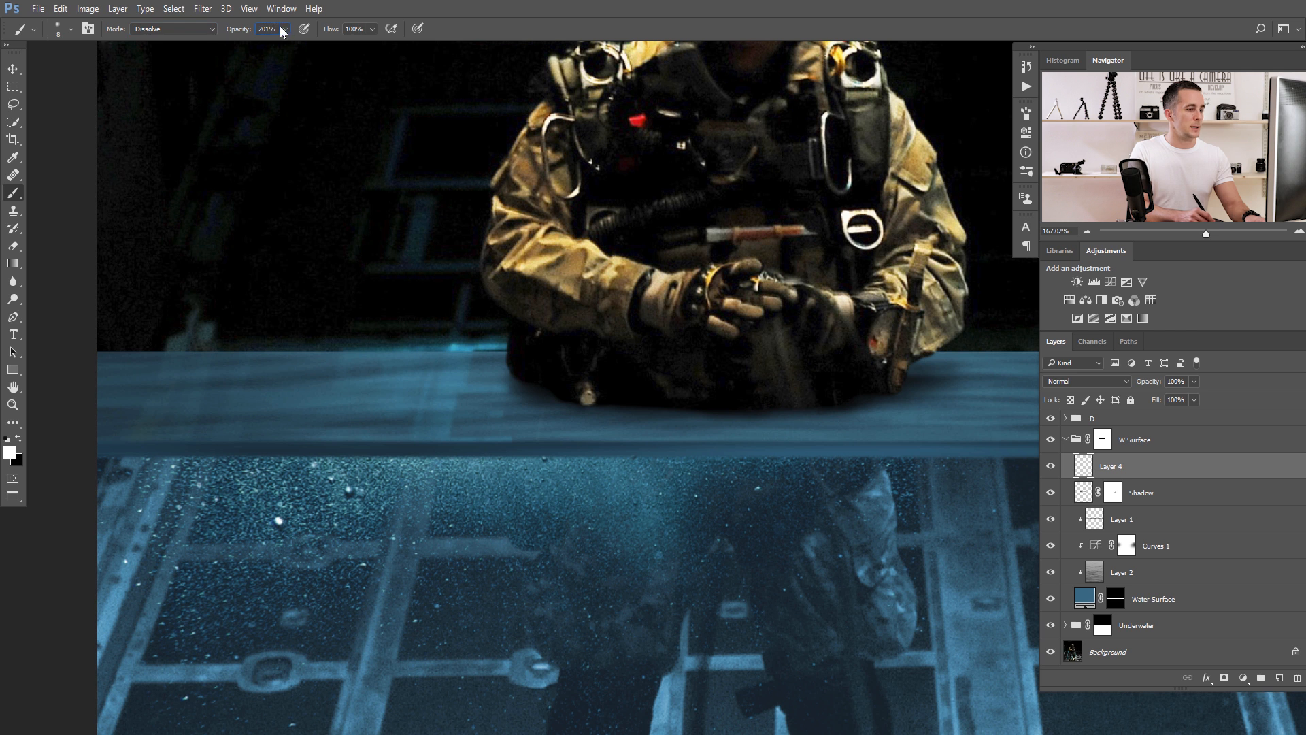
type("10")
key("Tab")
Paint white speckles along the torso's waterline on Layer 4 with a 10 px brush.
left_click(585, 401, "ctrl")
left_click_drag(571, 398, 486, 377)
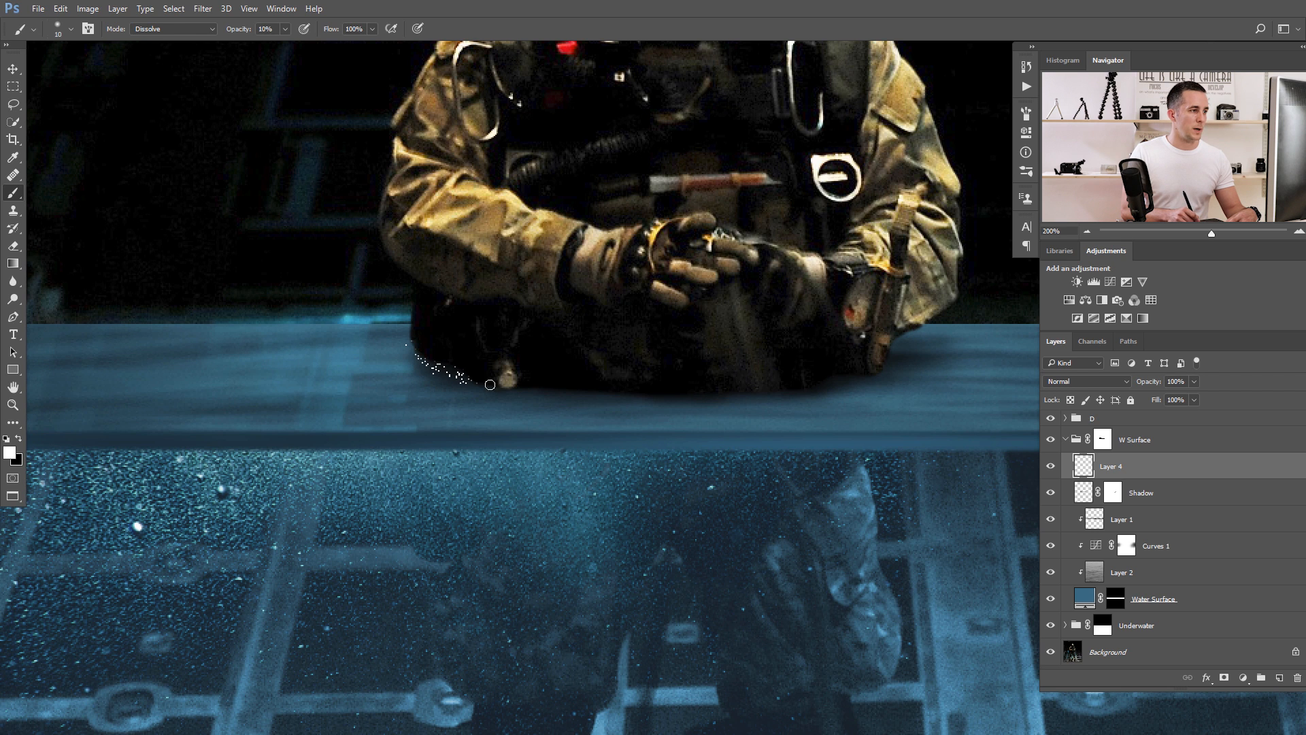
left_click_drag(572, 390, 801, 394)
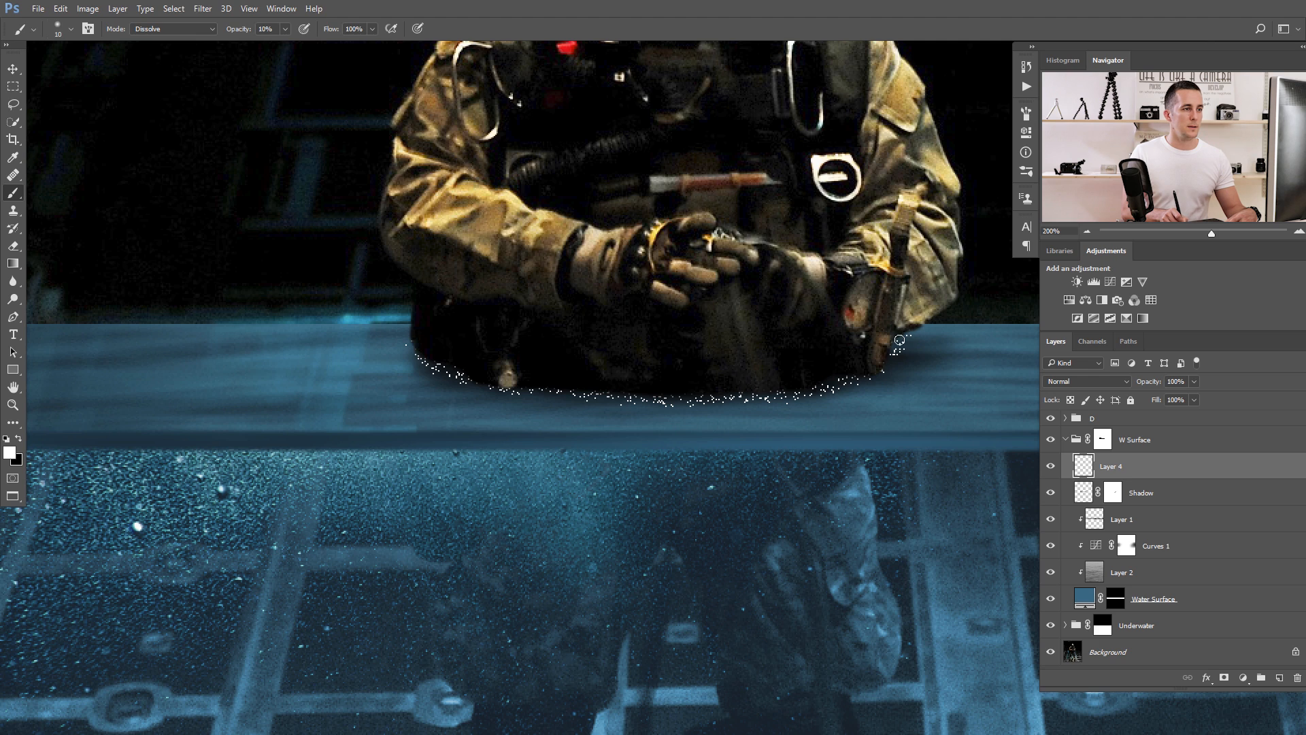
mouse_move(682, 394)
left_mouse_down()
mouse_move(618, 412)
mouse_move(713, 400)
left_mouse_up()
left_click_drag(637, 386, 583, 373)
mouse_move(723, 393)
left_mouse_down()
mouse_move(867, 394)
mouse_move(956, 362)
left_mouse_up()
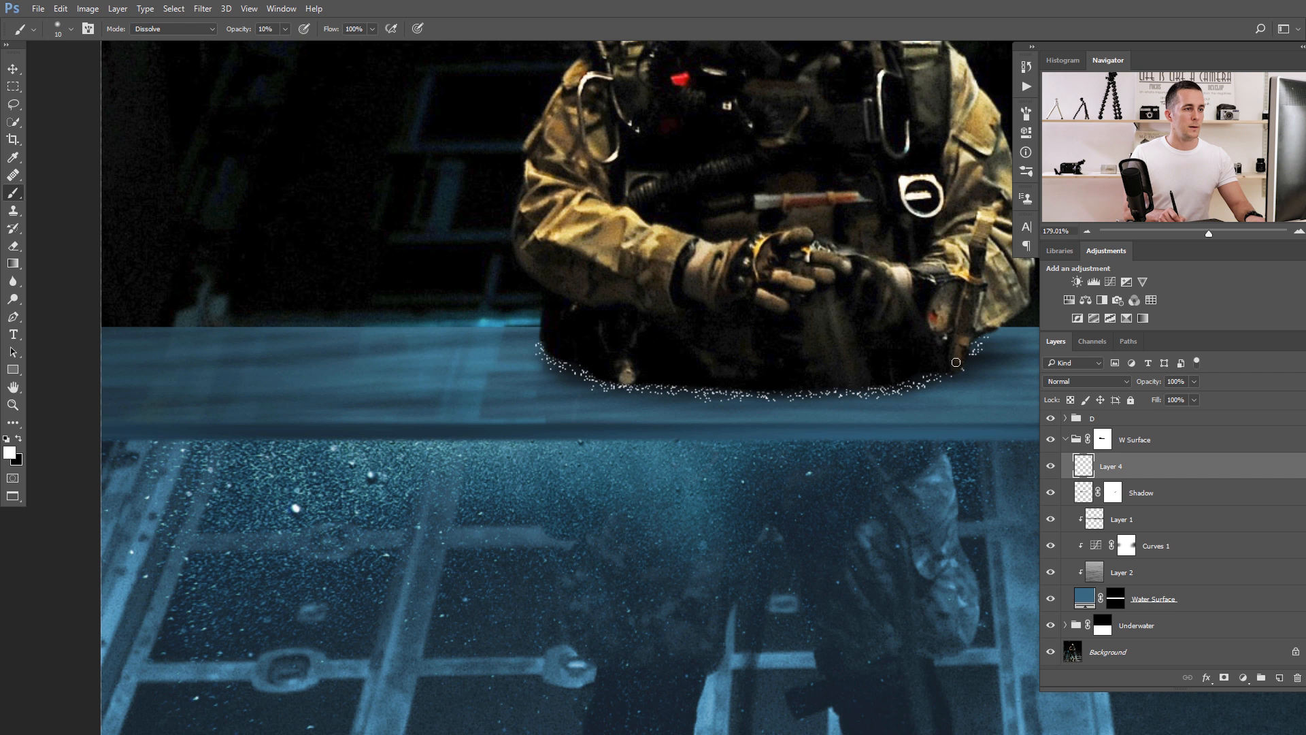
Apply a Gaussian Blur with a 1.7 pixel radius to the white speckles on Layer 4.
left_click(202, 8)
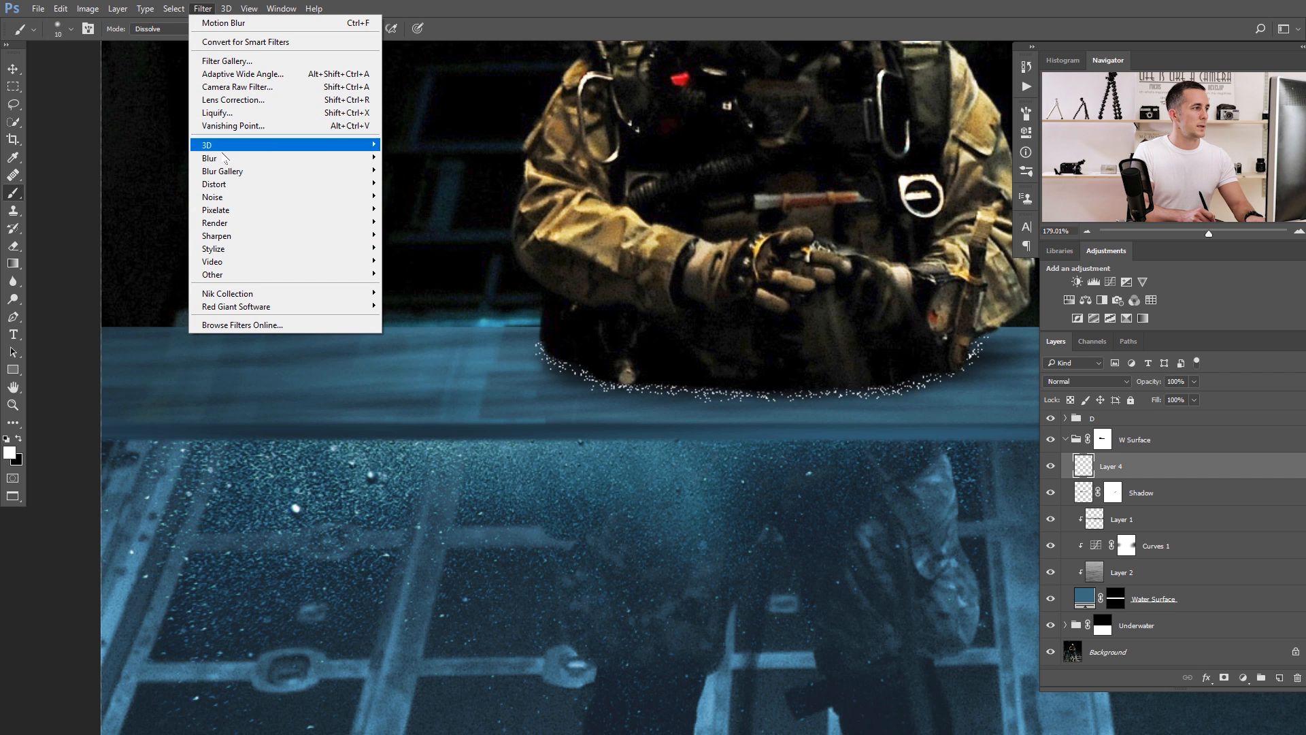
mouse_move(218, 158)
left_click(163, 209)
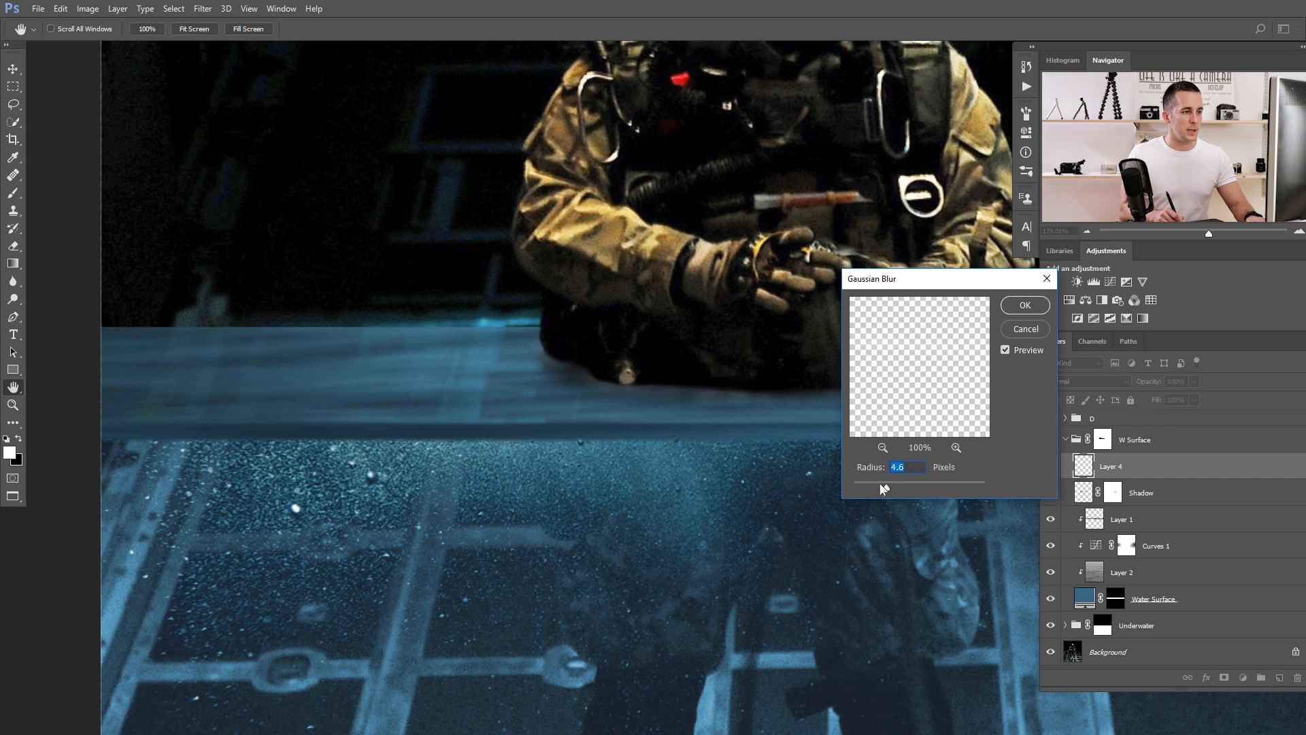
left_click_drag(867, 491, 864, 491)
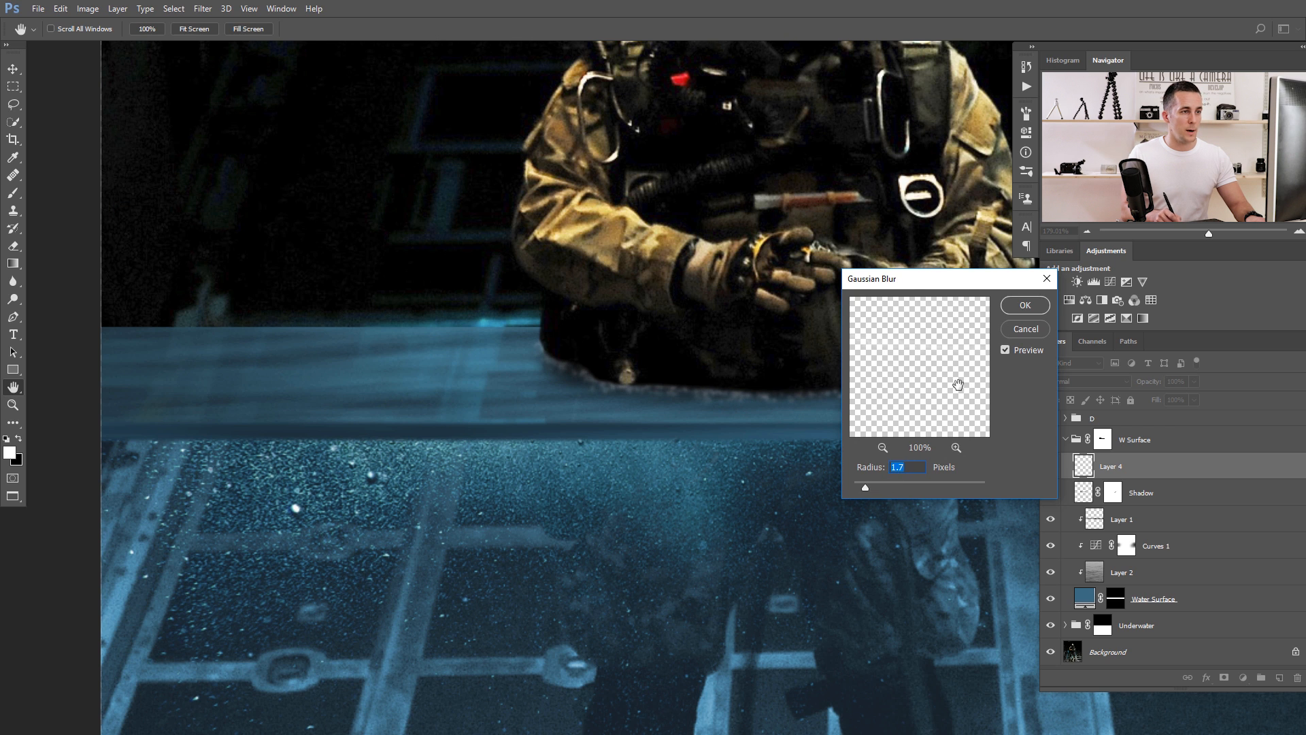
left_click_drag(951, 288, 680, 333)
left_click(751, 355)
Add a new layer above group D and paint more white Dissolve speckles along the torso's waterline.
left_click_drag(811, 376, 562, 373)
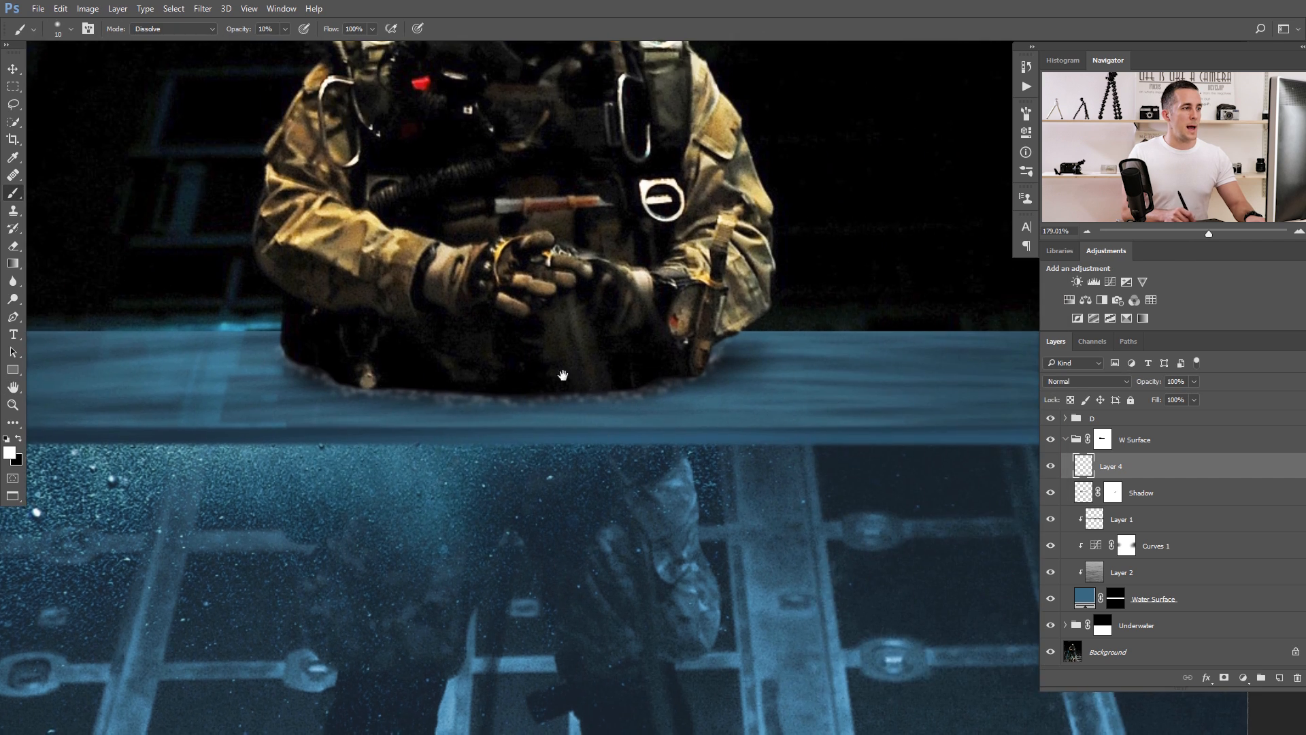
scroll(568, 381, "down", 5)
scroll(570, 397, "up", 3)
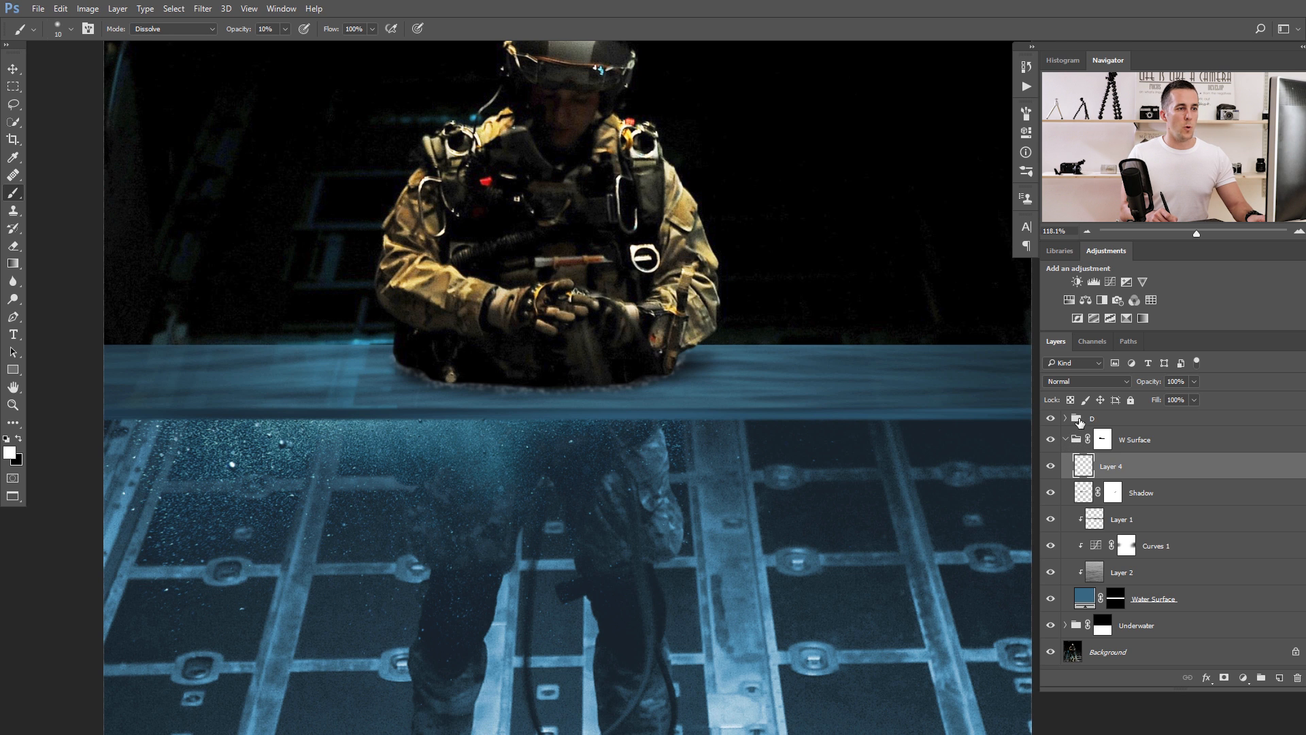
left_click(1078, 421)
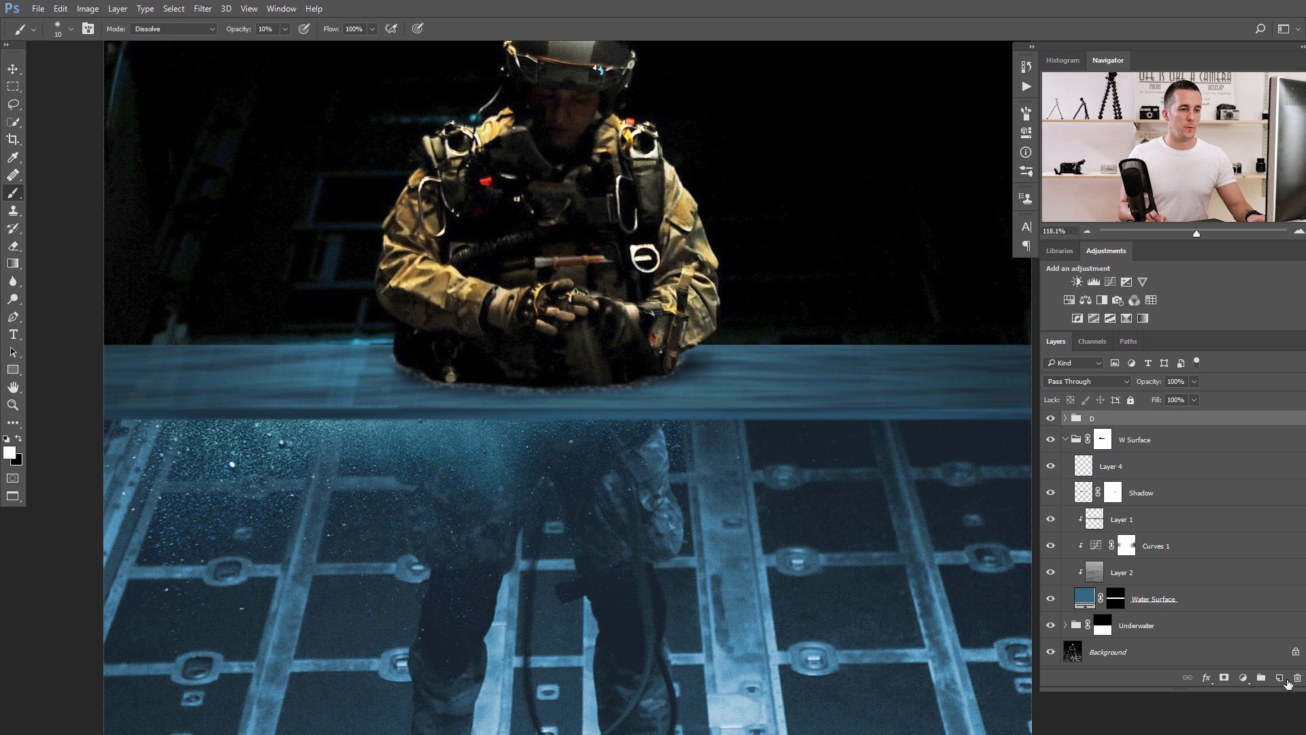
left_click(1279, 677)
scroll(606, 379, "up", 2)
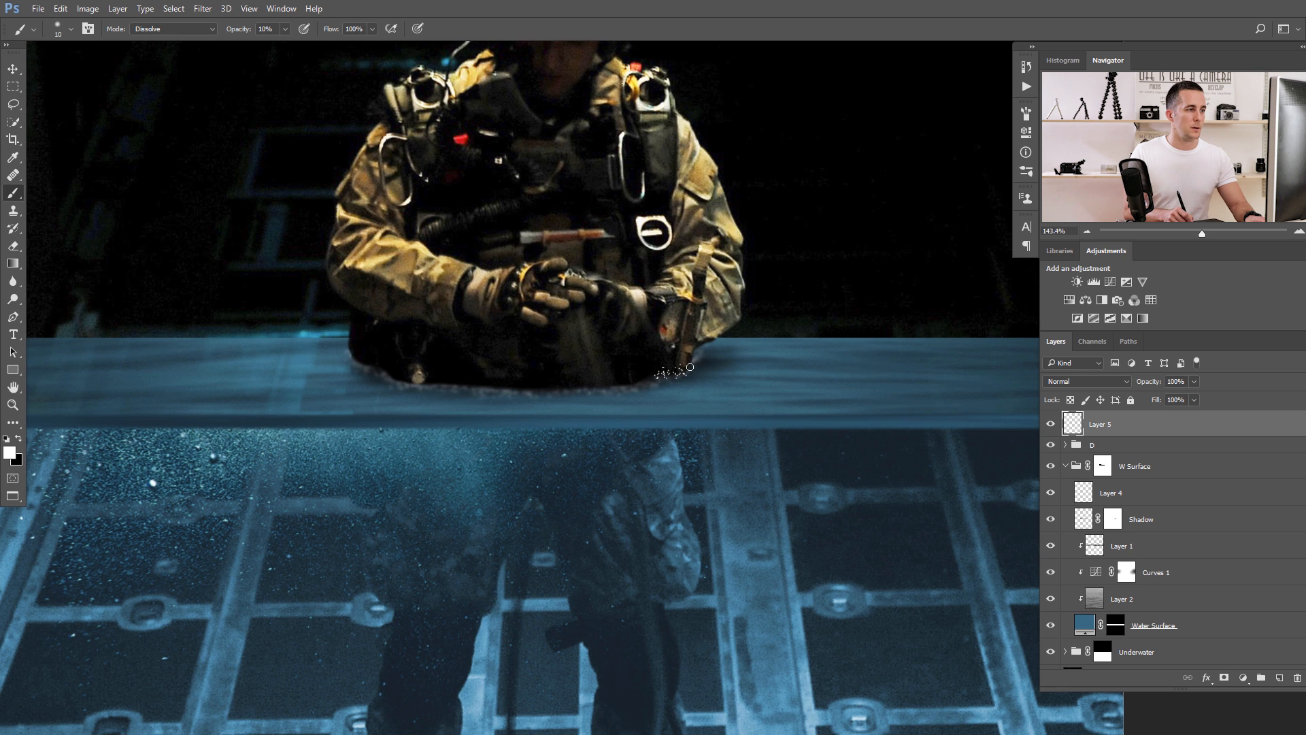
mouse_move(638, 379)
left_mouse_down()
mouse_move(565, 381)
mouse_move(542, 368)
mouse_move(555, 386)
mouse_move(474, 380)
left_mouse_up()
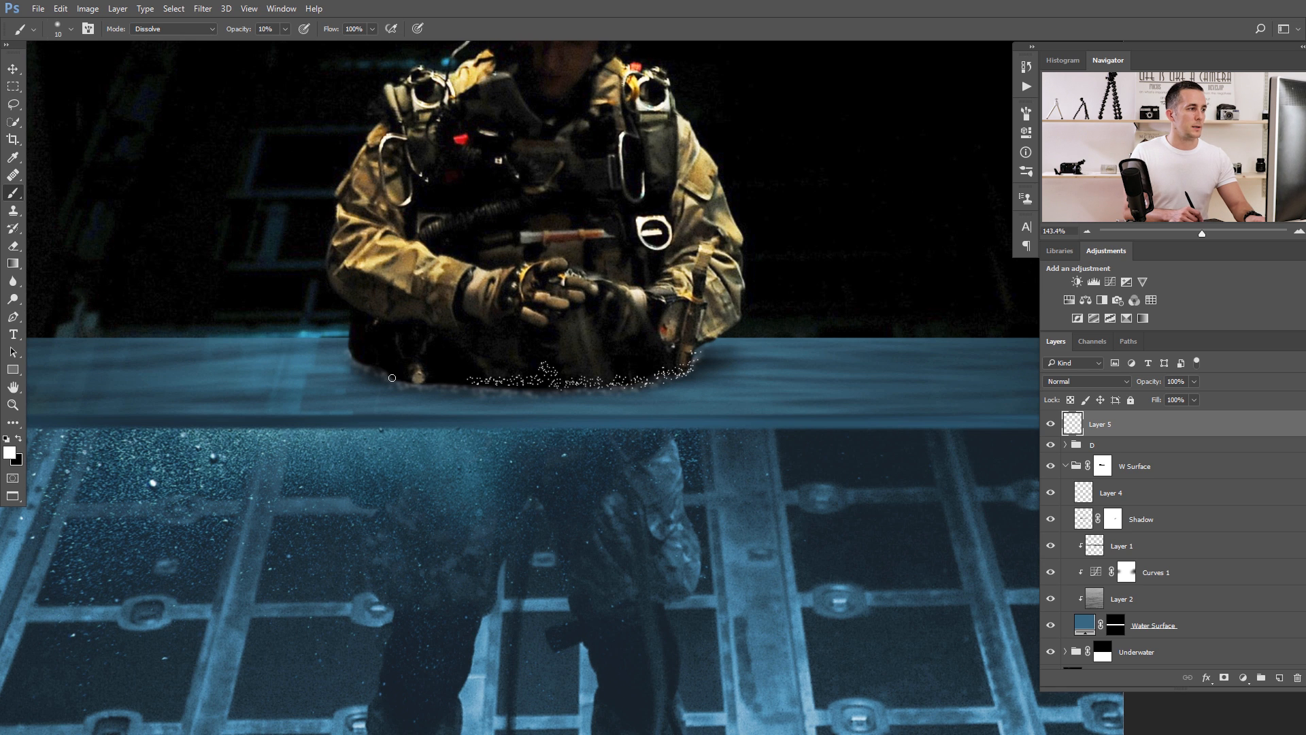
left_click_drag(392, 377, 378, 366)
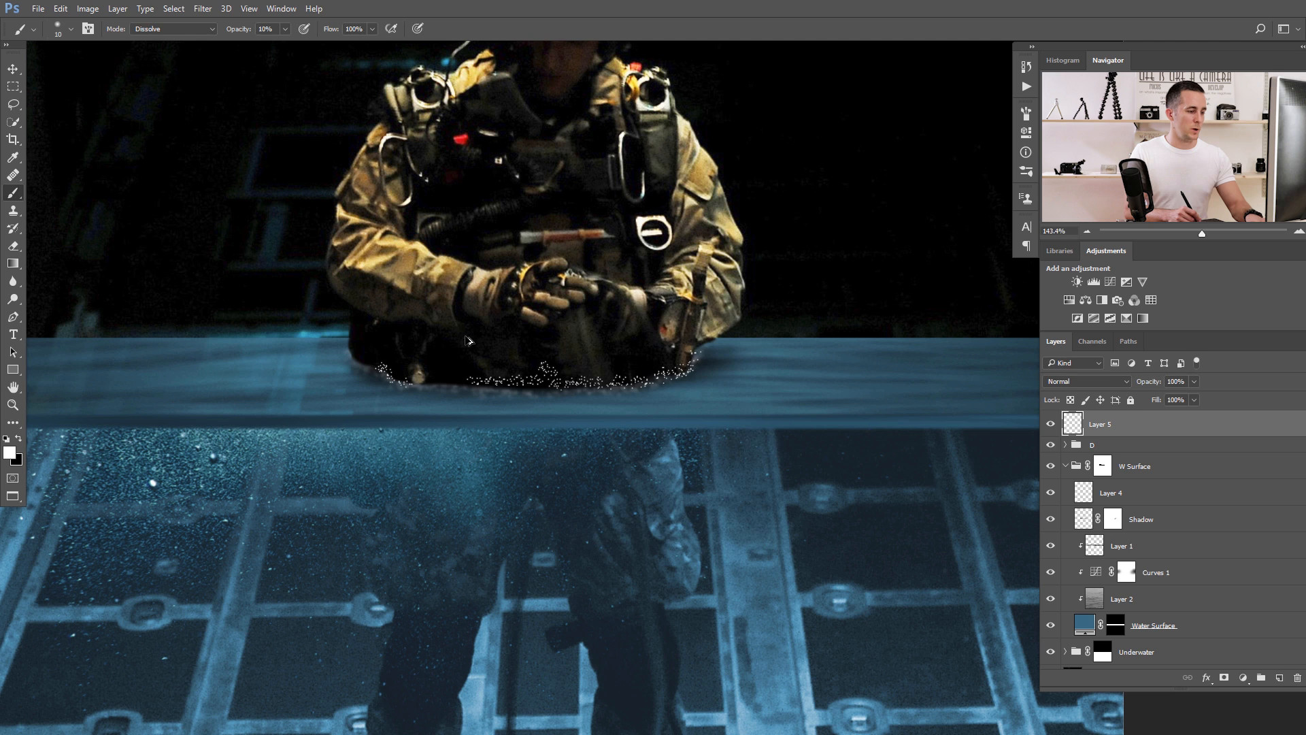
Apply a Gaussian Blur with a 1.7 pixel radius to the speckles on Layer 5.
key("ctrl+alt+f")
left_click_drag(653, 314, 799, 356)
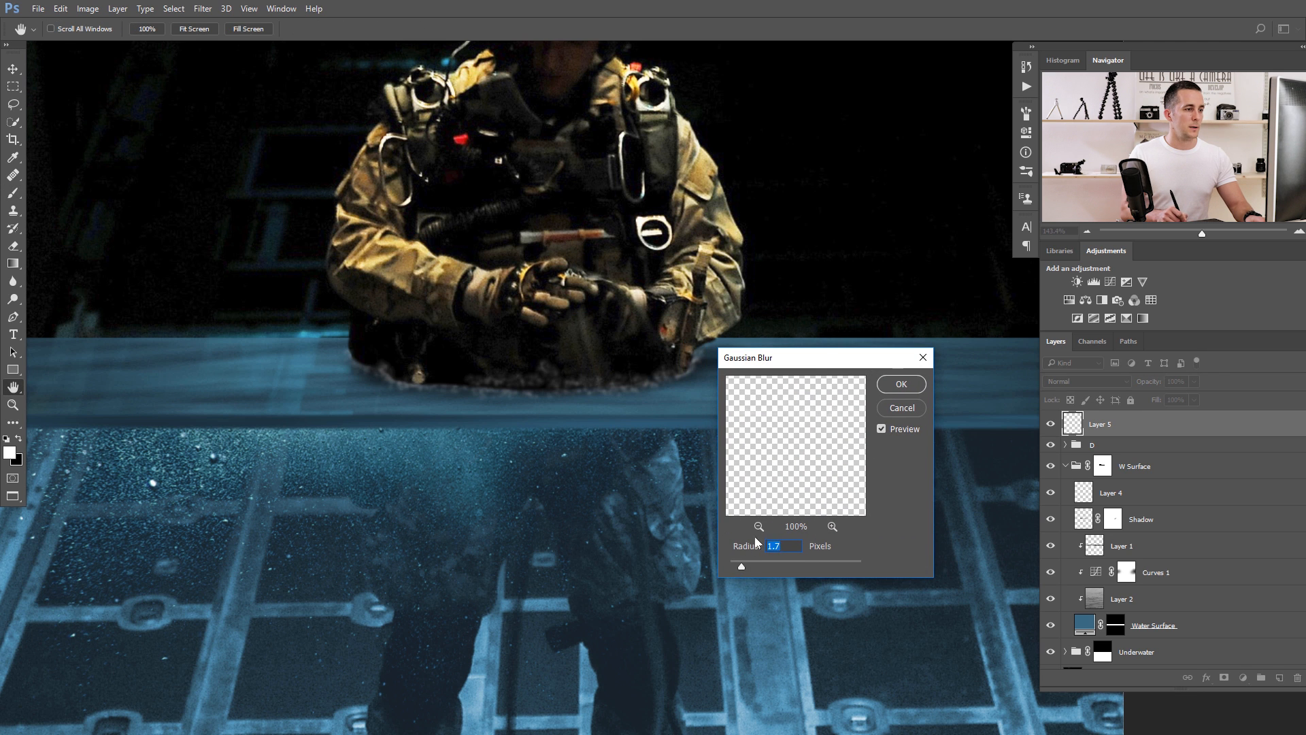
left_click_drag(740, 565, 741, 566)
left_click(891, 383)
key("b")
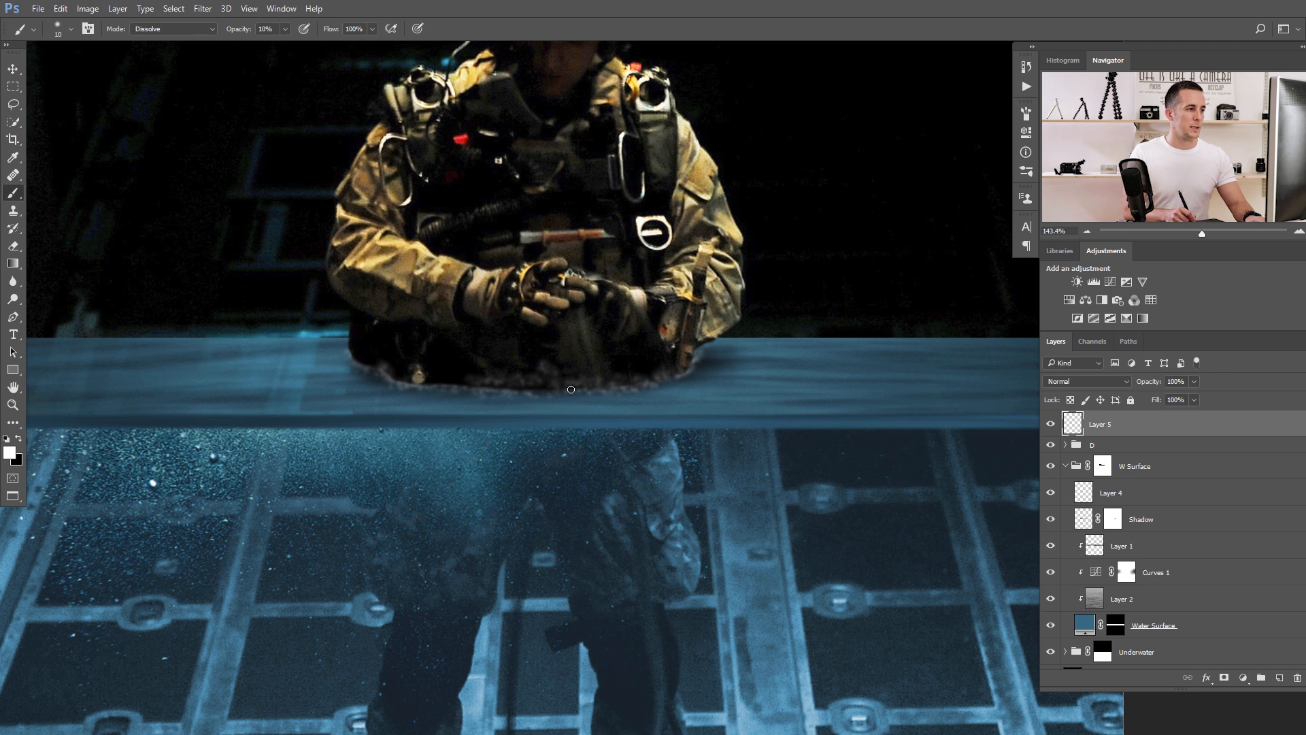
key("ctrl+0")
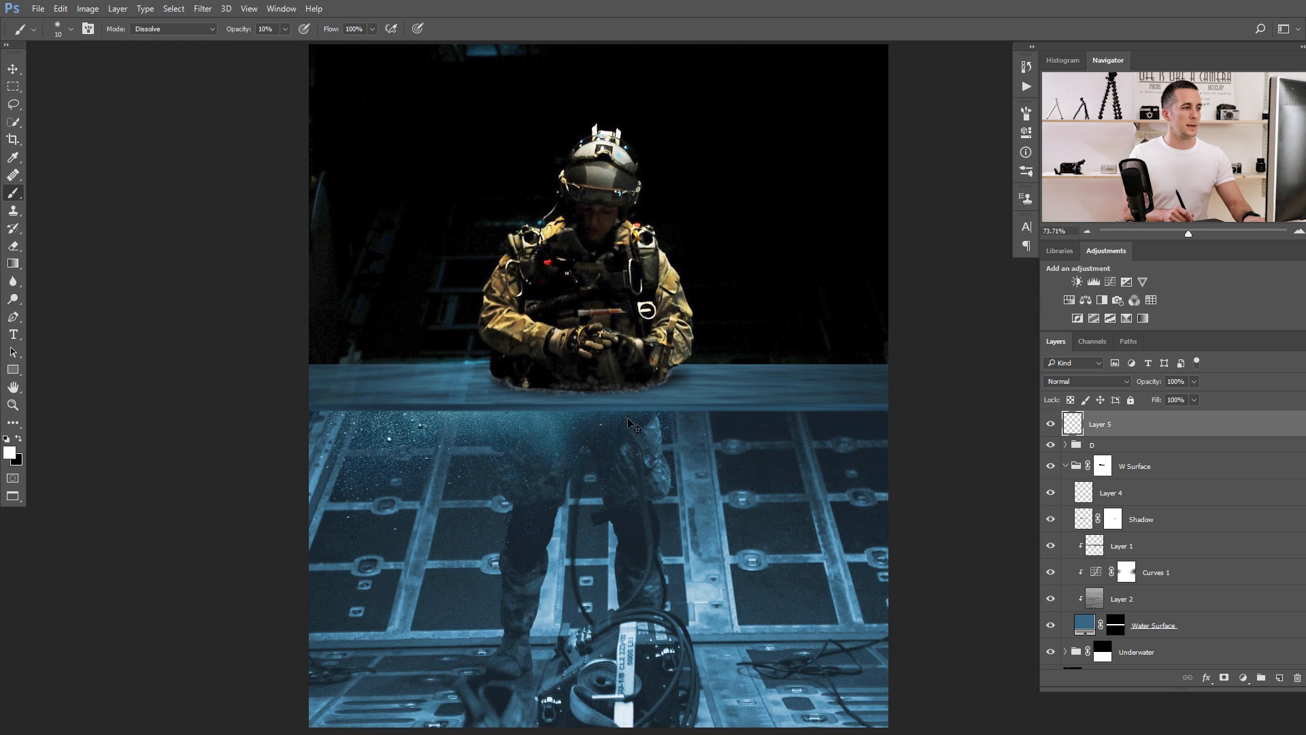
Lower the opacity of Layer 5 to 62%.
key("v")
left_click_drag(553, 401, 597, 400)
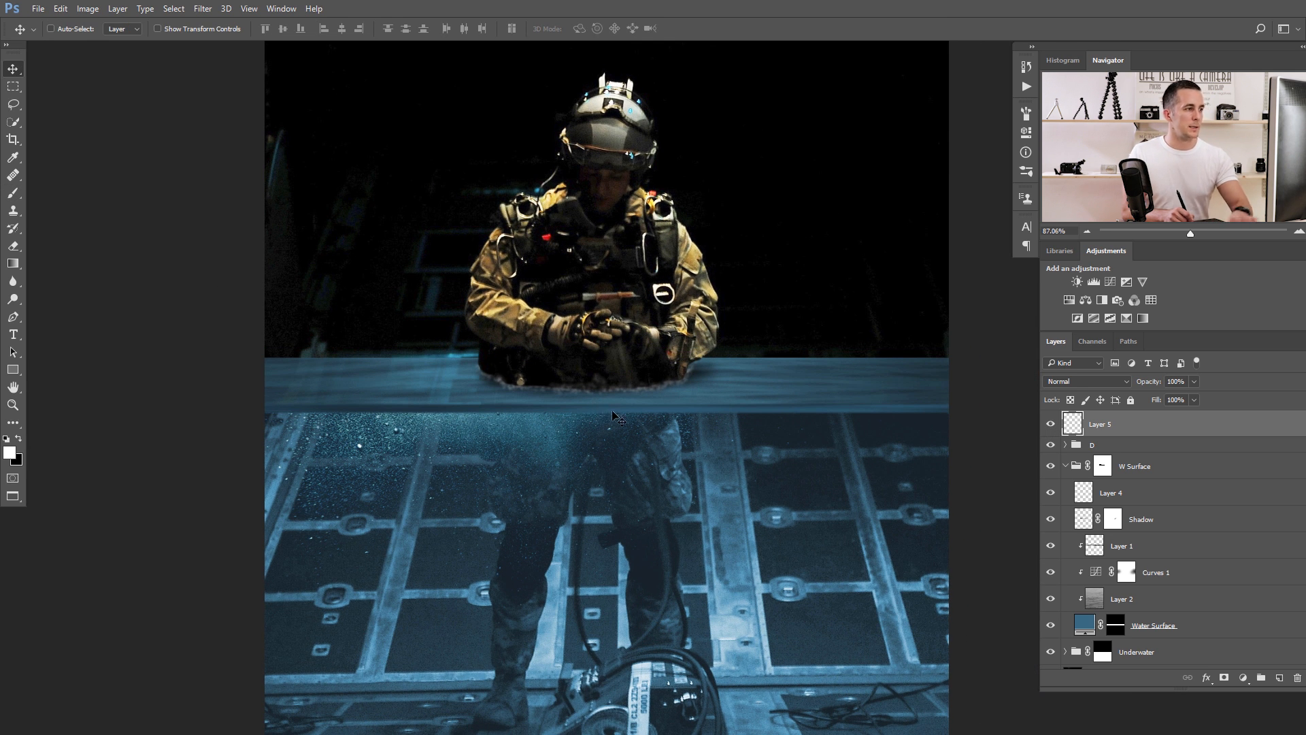
left_click_drag(698, 436, 650, 454)
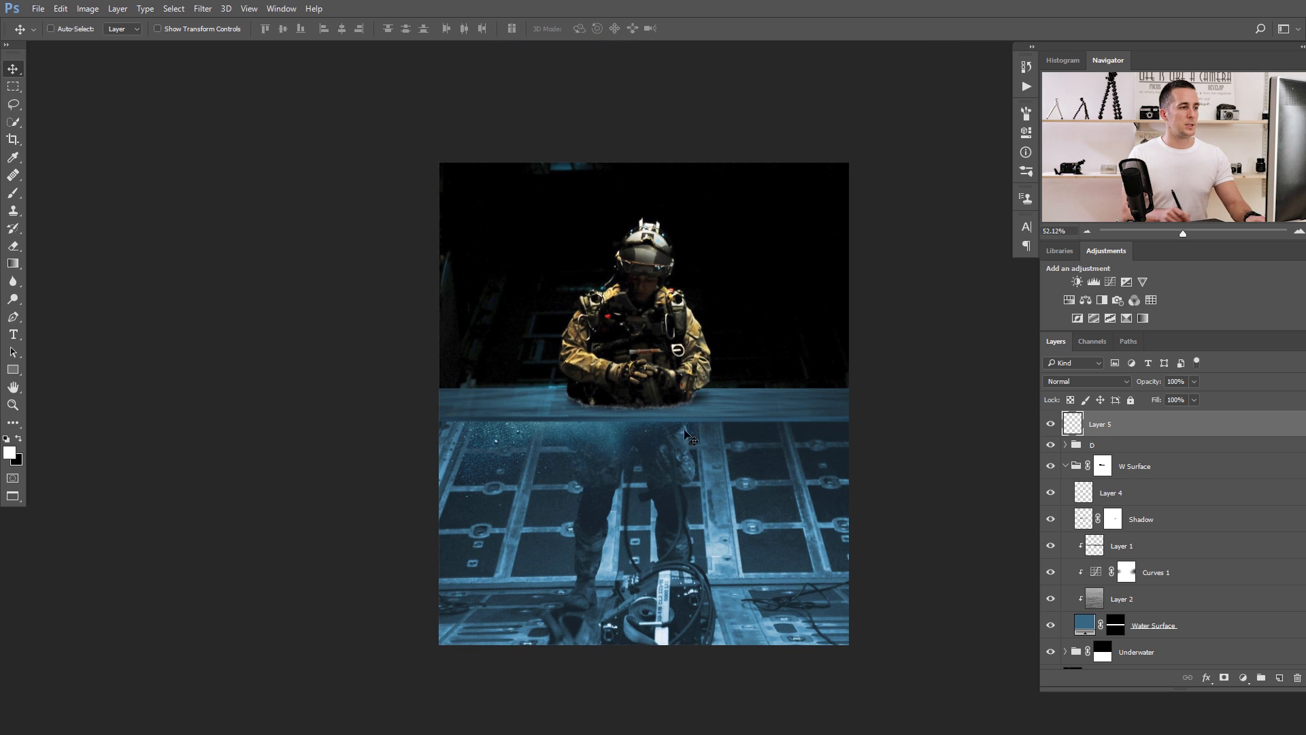
left_click_drag(1142, 385, 1129, 385)
left_click_drag(686, 429, 658, 440)
scroll(658, 440, "up", 3)
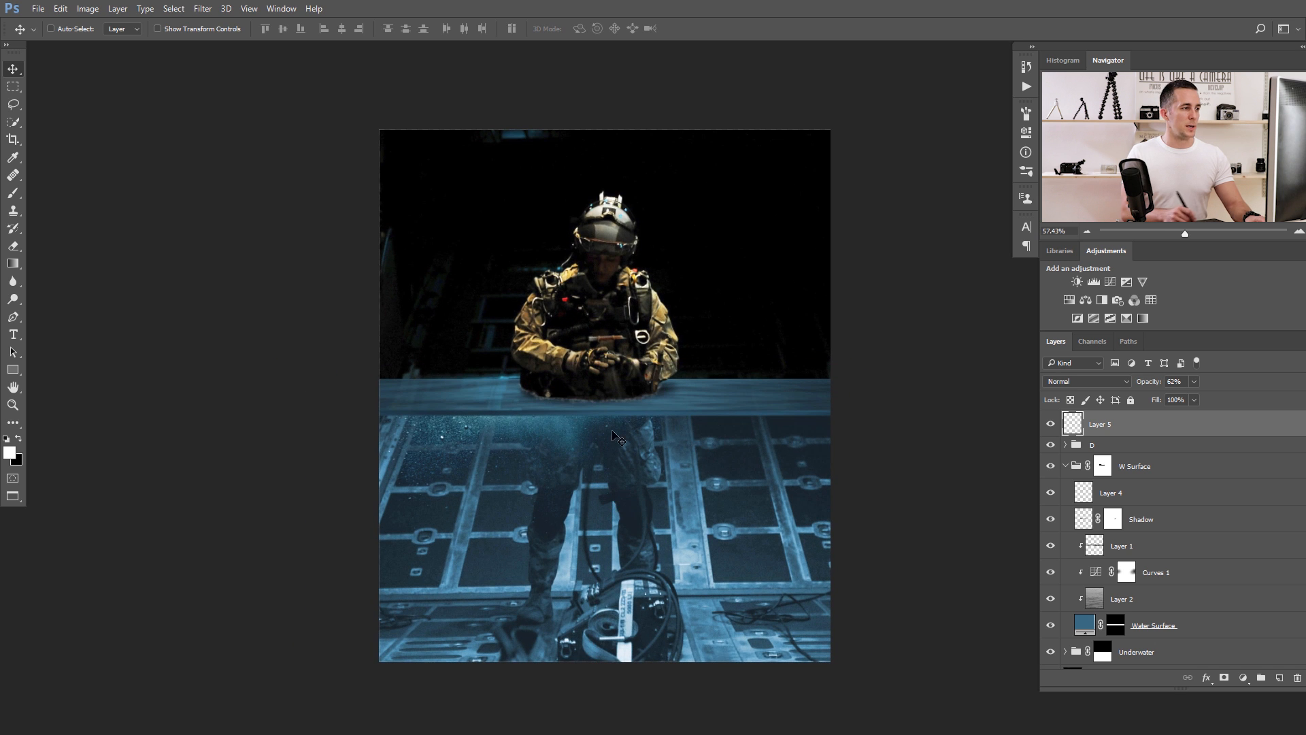
scroll(589, 415, "up", 2)
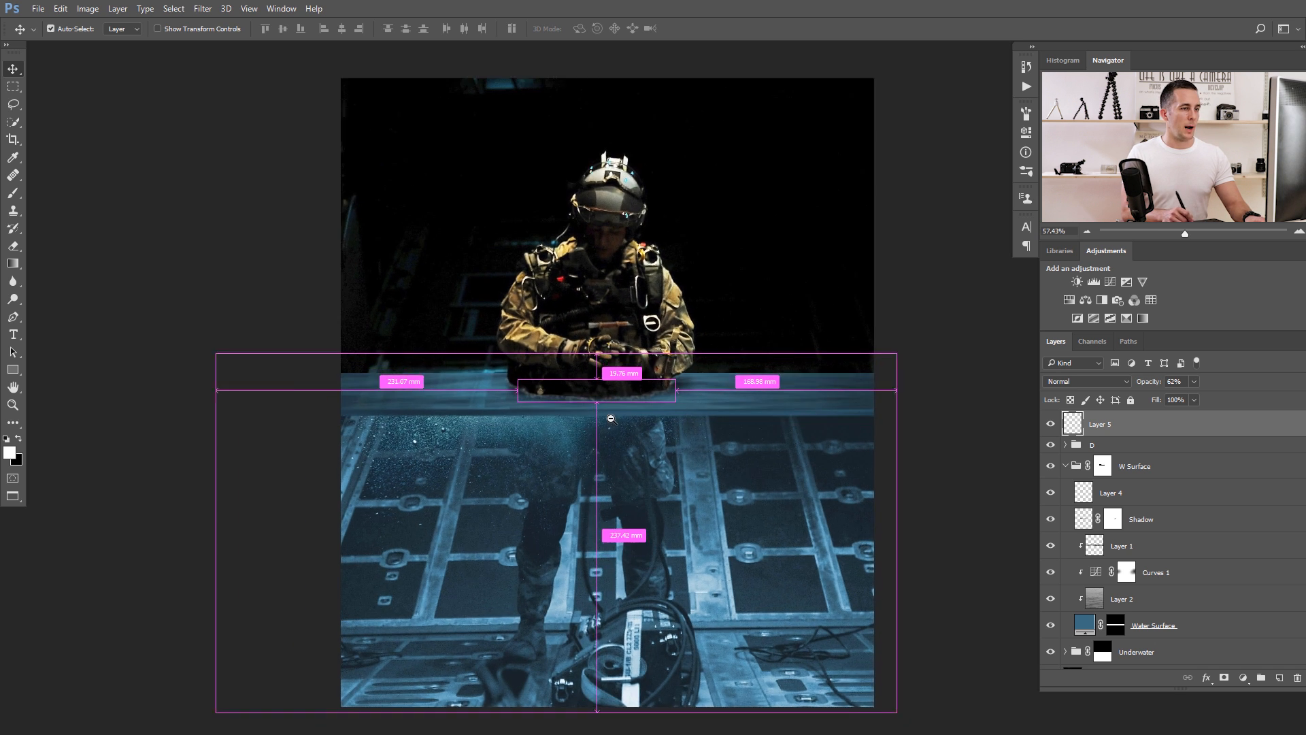
Select Layer 3 inside group D, and copy a full-width strip from the upper part of the underwater photo.
left_click(1066, 446)
left_click(1065, 444)
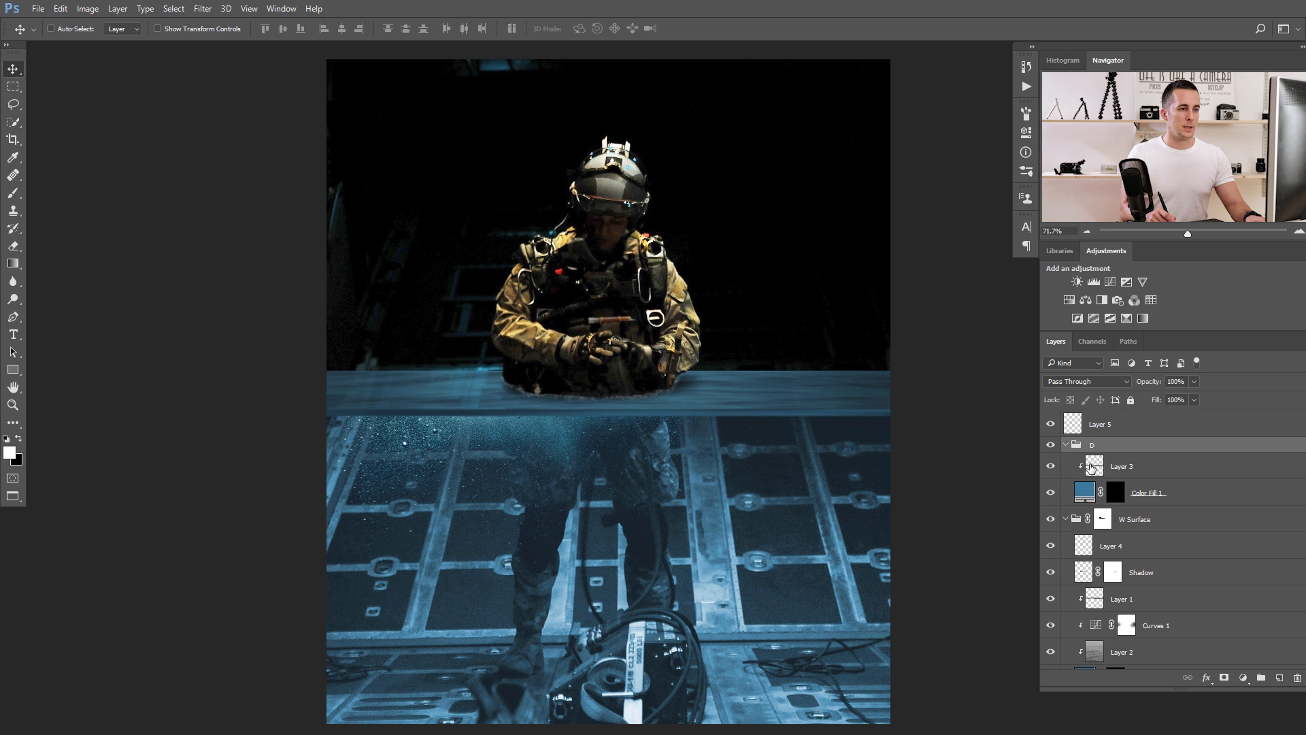
left_click(1090, 467)
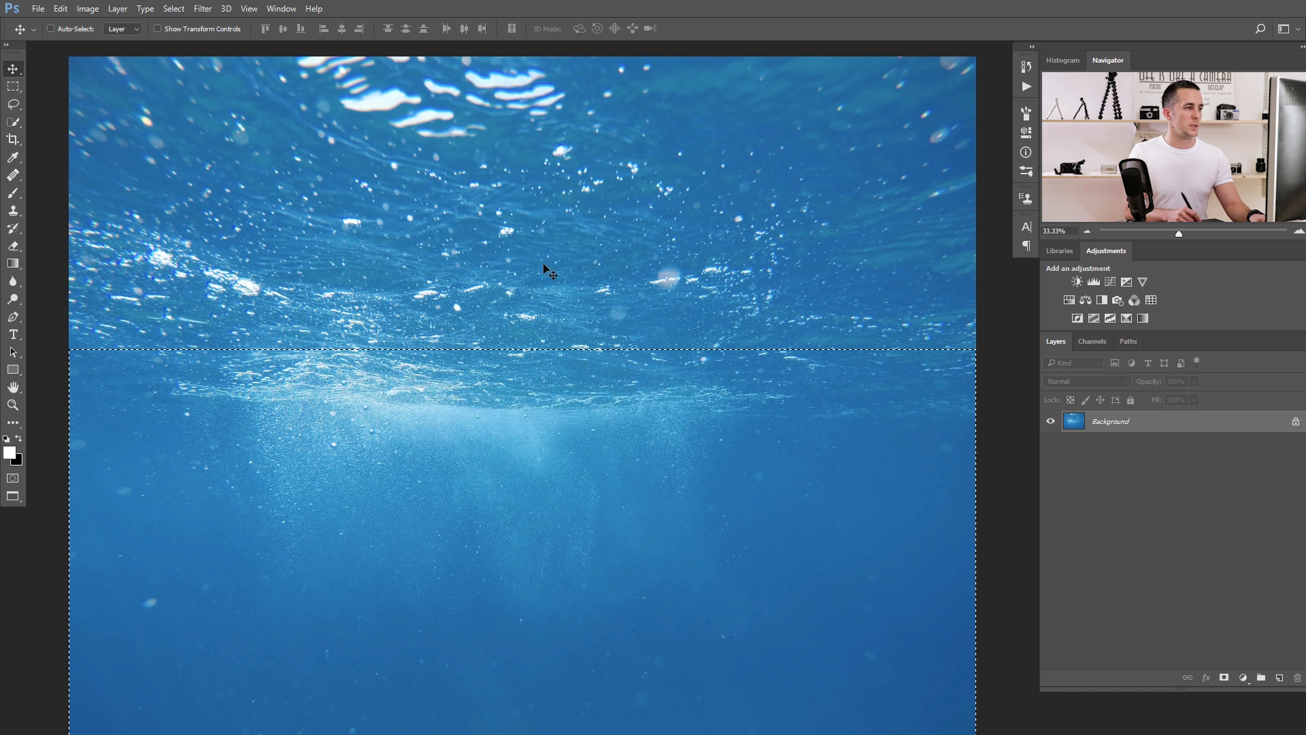
scroll(517, 306, "down", 3)
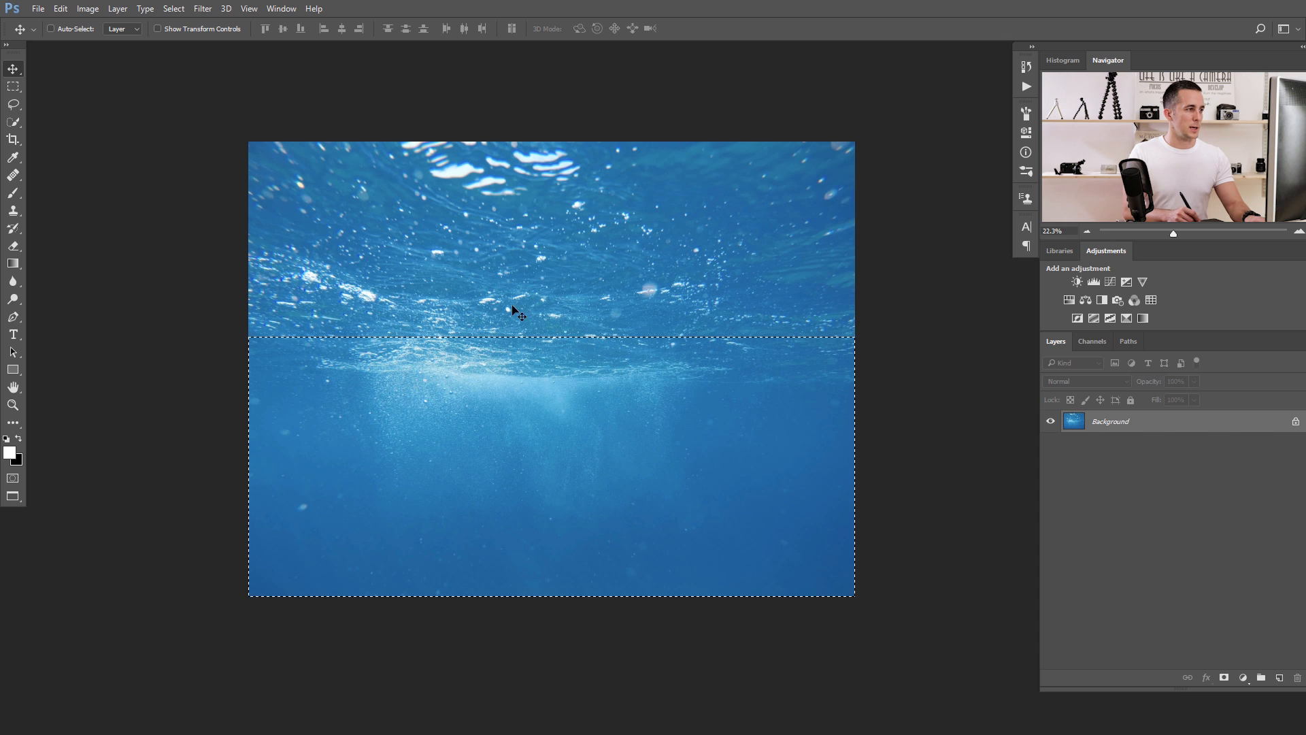
key("m")
left_click_drag(249, 141, 878, 242)
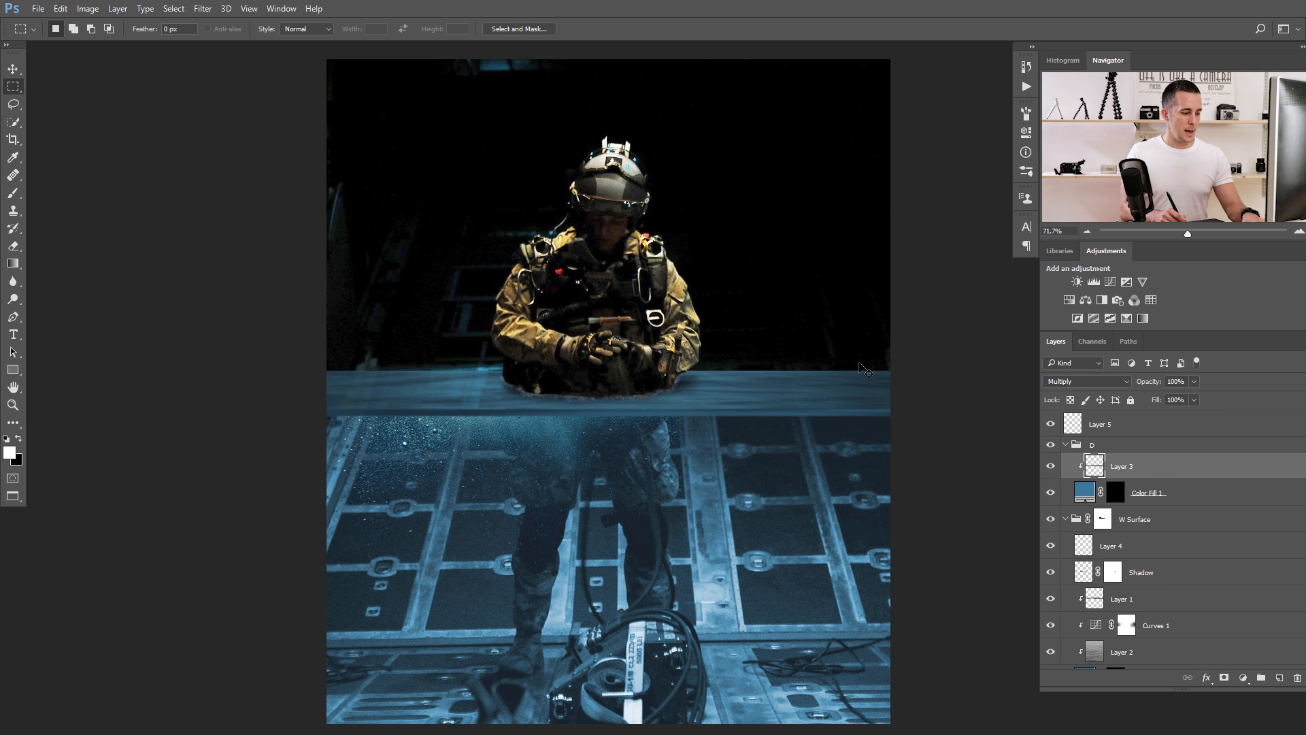
Paste the water strip above Layer 3, clip it to the layers below and reposition its texture within the waterline strip.
key("ctrl+v")
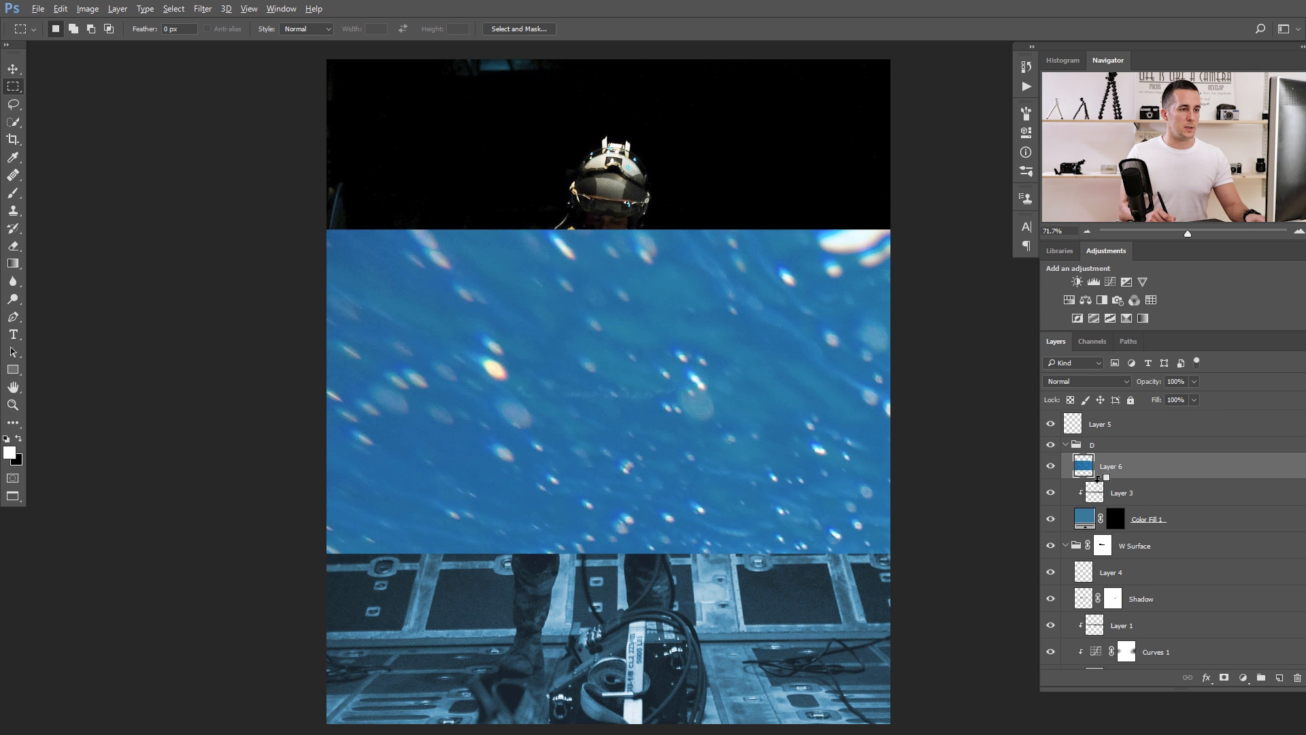
left_click(1097, 478, "alt")
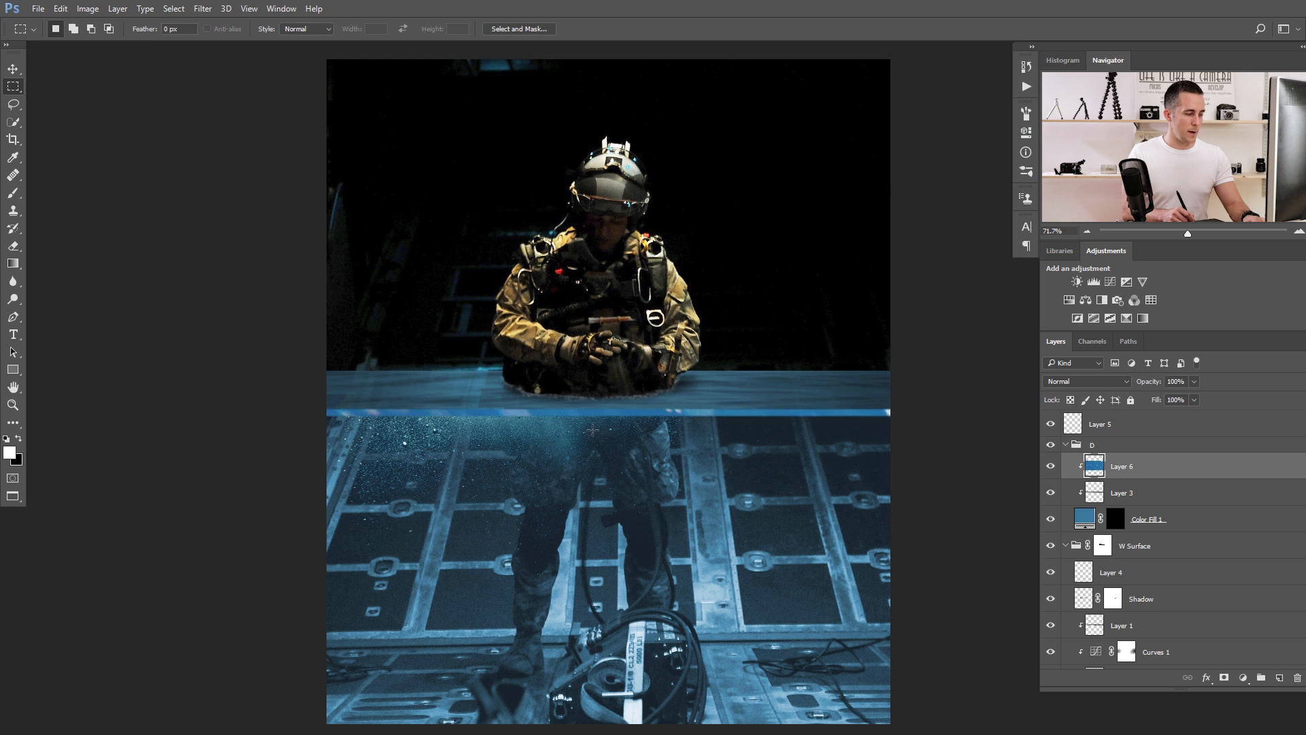
key("v")
left_click_drag(606, 481, 542, 500)
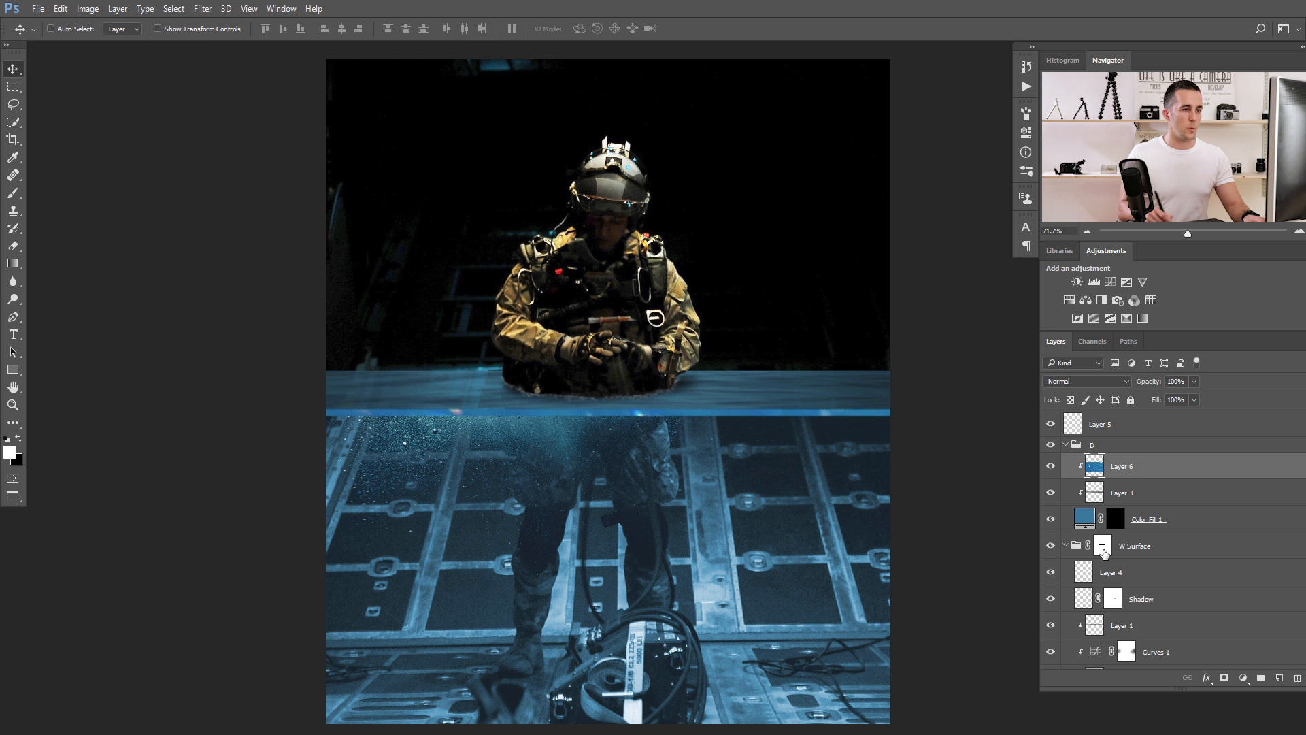
Add a Hue/Saturation adjustment clipped above Layer 6 with Hue -7 and Saturation -53.
left_click(1242, 674)
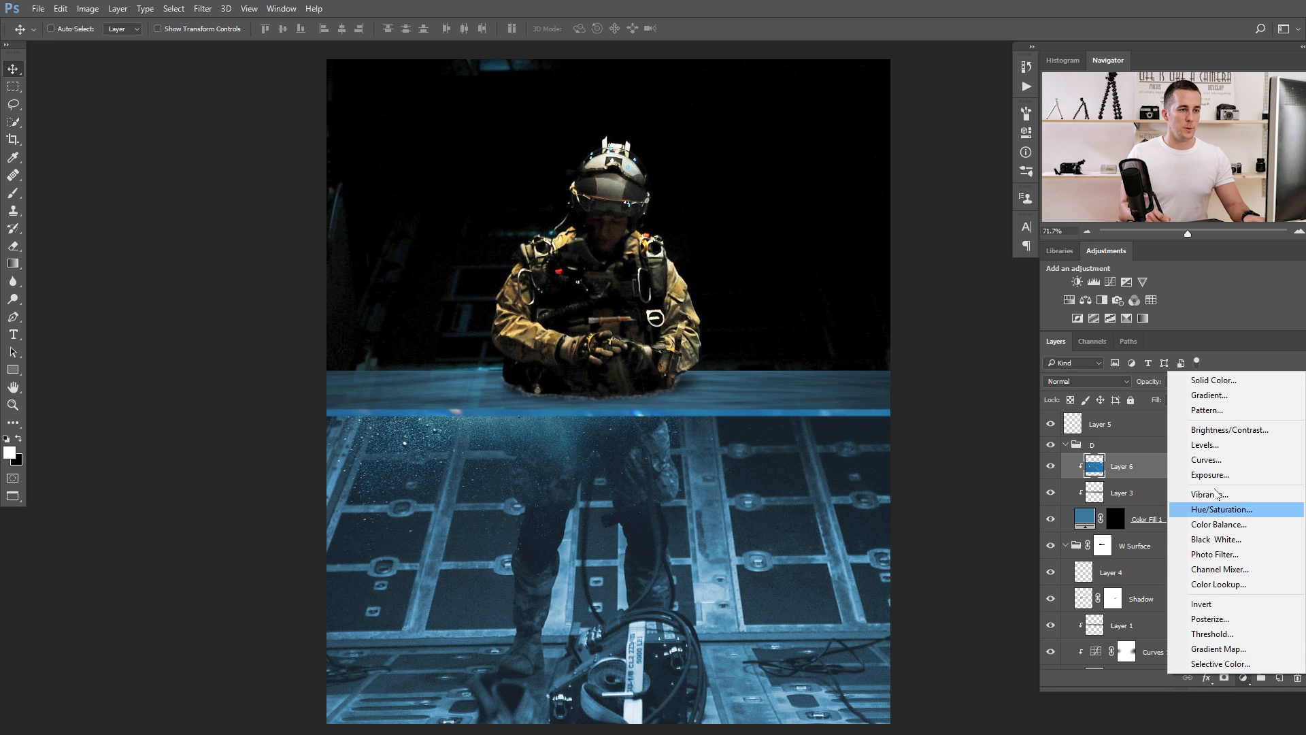
left_click(1201, 508)
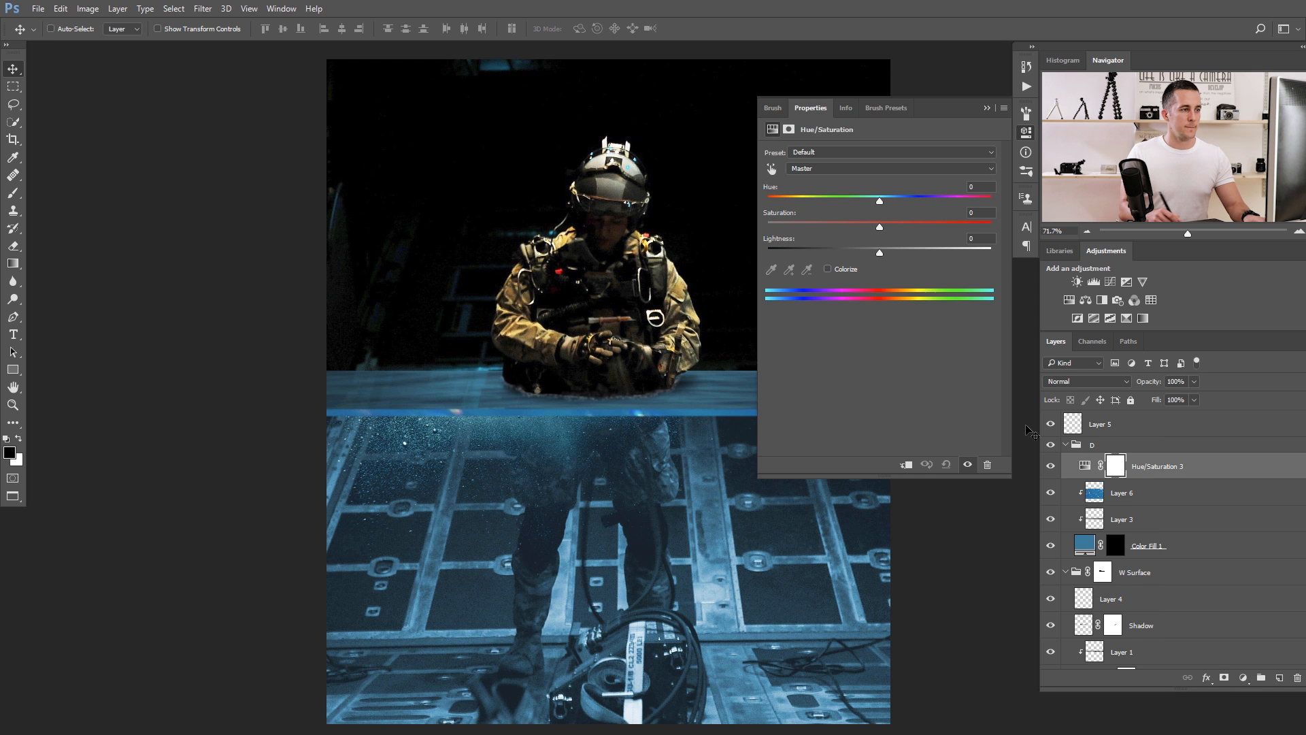
left_click(905, 463)
left_click_drag(879, 202, 819, 227)
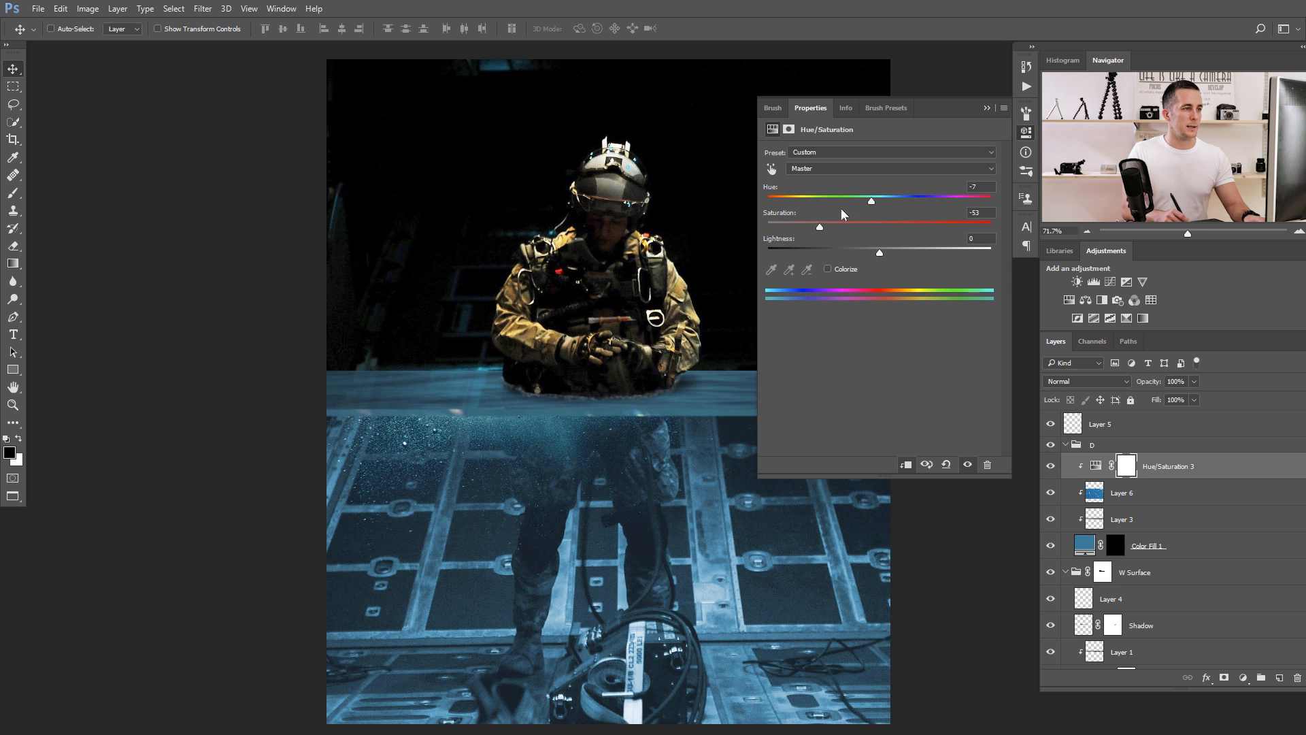
Free Transform Layer 6 to resize and reposition its water texture within the waterline strip, and lower the layer's opacity to 59%.
left_click_drag(808, 274, 623, 286)
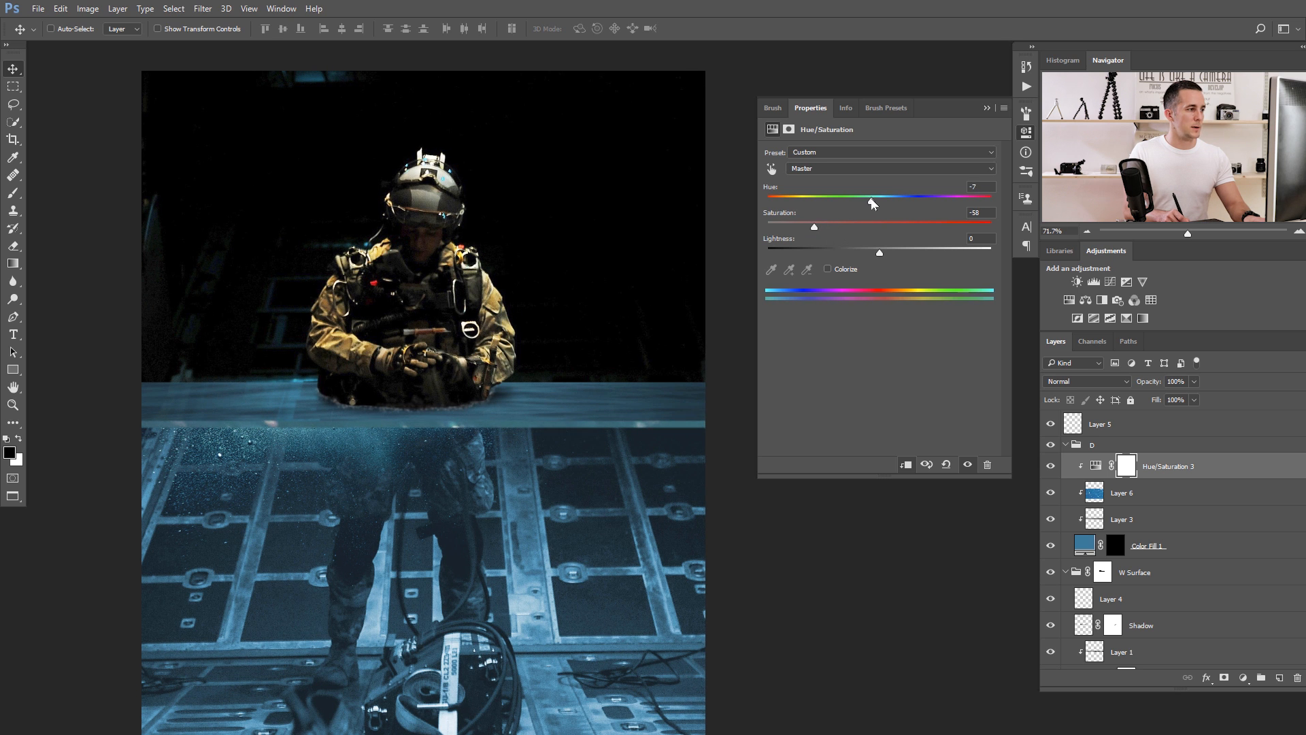
left_click(986, 107)
left_click(1092, 491)
key("ctrl+t")
scroll(721, 429, "down", 5)
left_click_drag(691, 390, 498, 364)
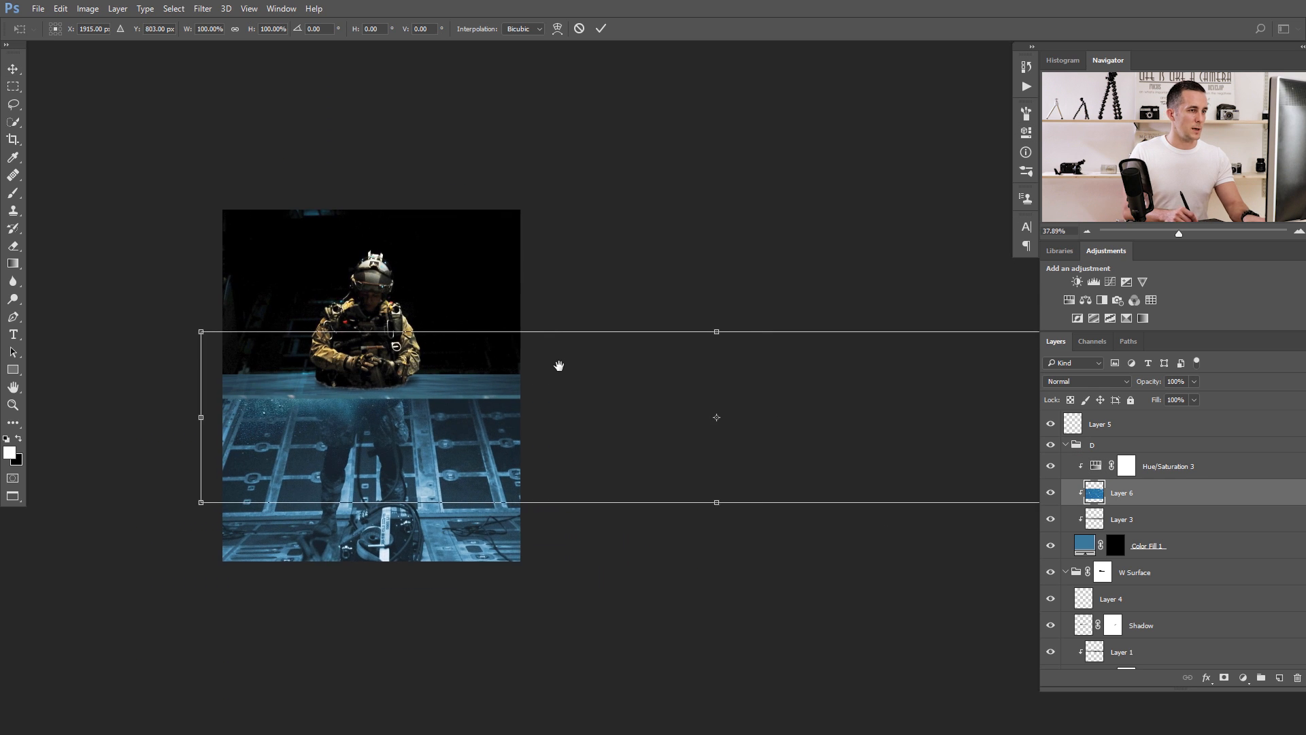
left_click_drag(738, 378, 724, 380)
left_click_drag(942, 398, 763, 385)
left_click_drag(973, 337, 671, 400)
left_click_drag(728, 359, 670, 395)
left_click_drag(724, 361, 685, 371)
left_click_drag(499, 390, 944, 418)
left_click_drag(830, 421, 393, 426)
left_click_drag(481, 444, 677, 418)
key("Return")
left_click_drag(1150, 383, 1132, 386)
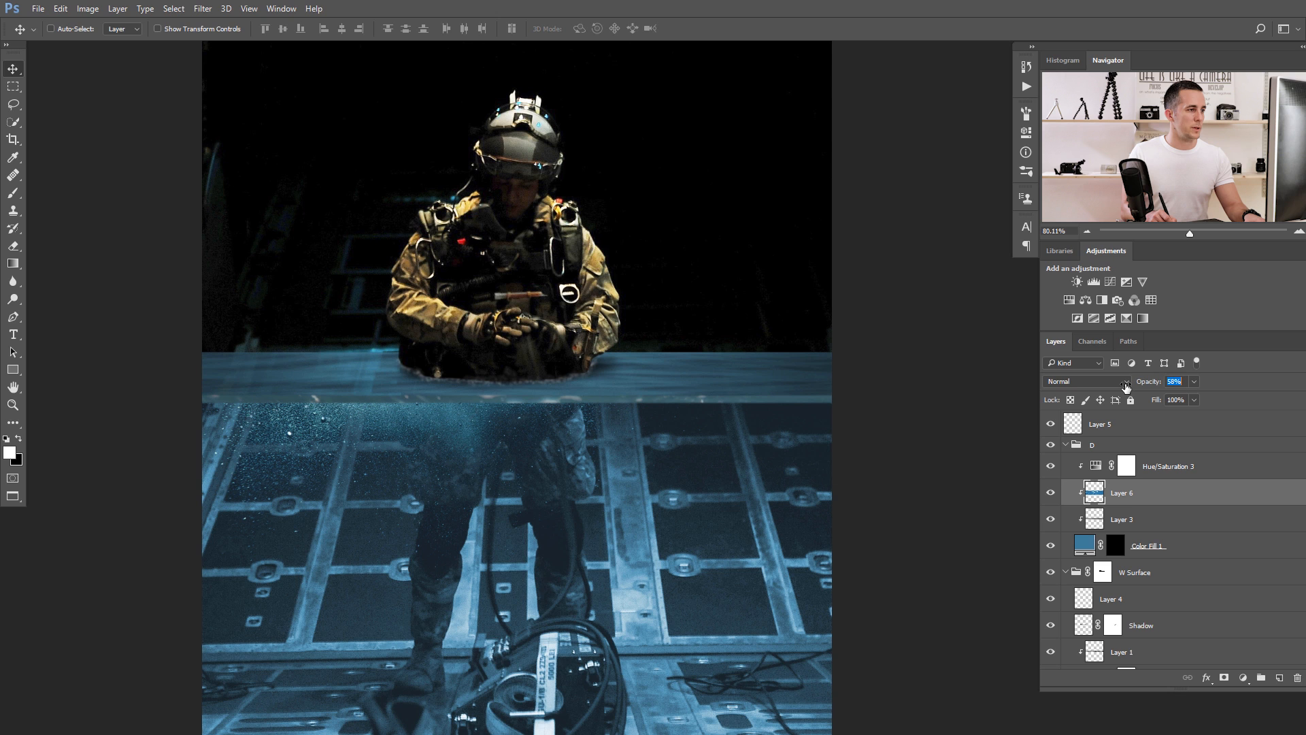
Add a mask to Layer 6 and paint black along the waterline's lower edge with a Normal-mode brush, raising its opacity to 40%.
left_click(1221, 677)
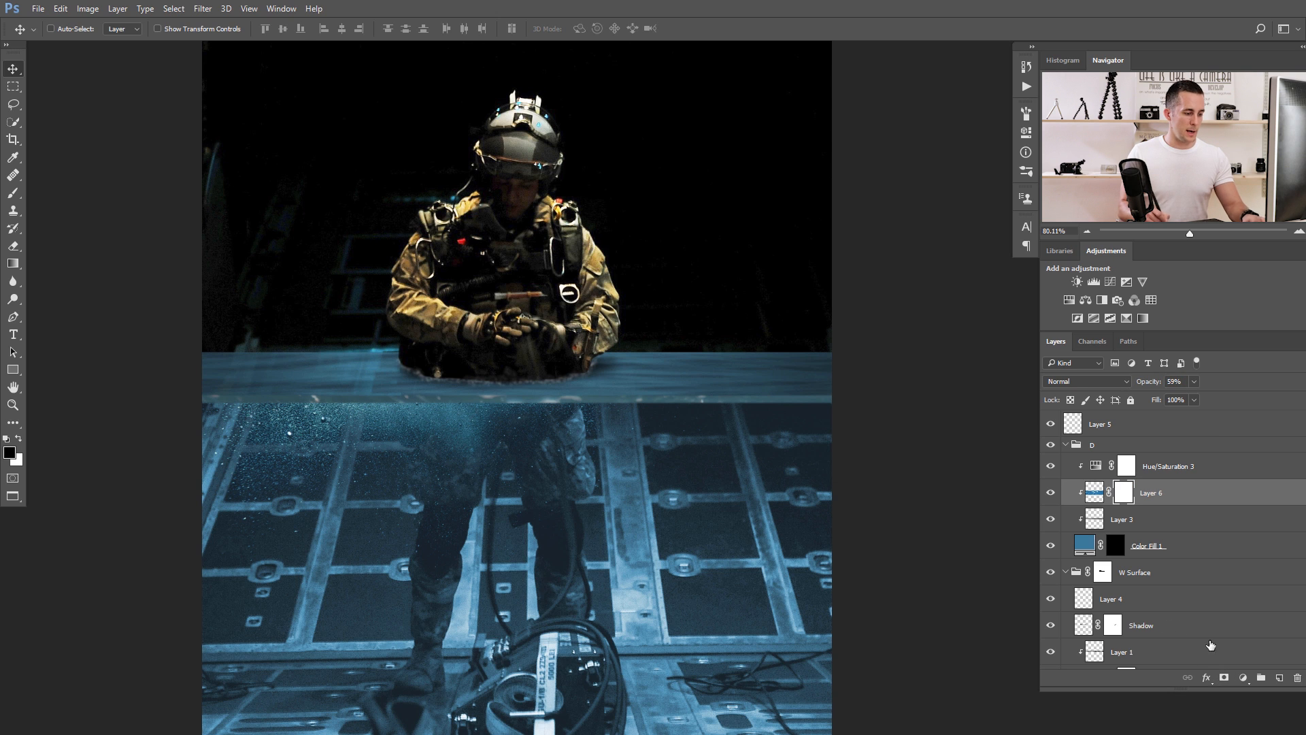
key("b")
key("x")
left_click_drag(514, 411, 549, 408)
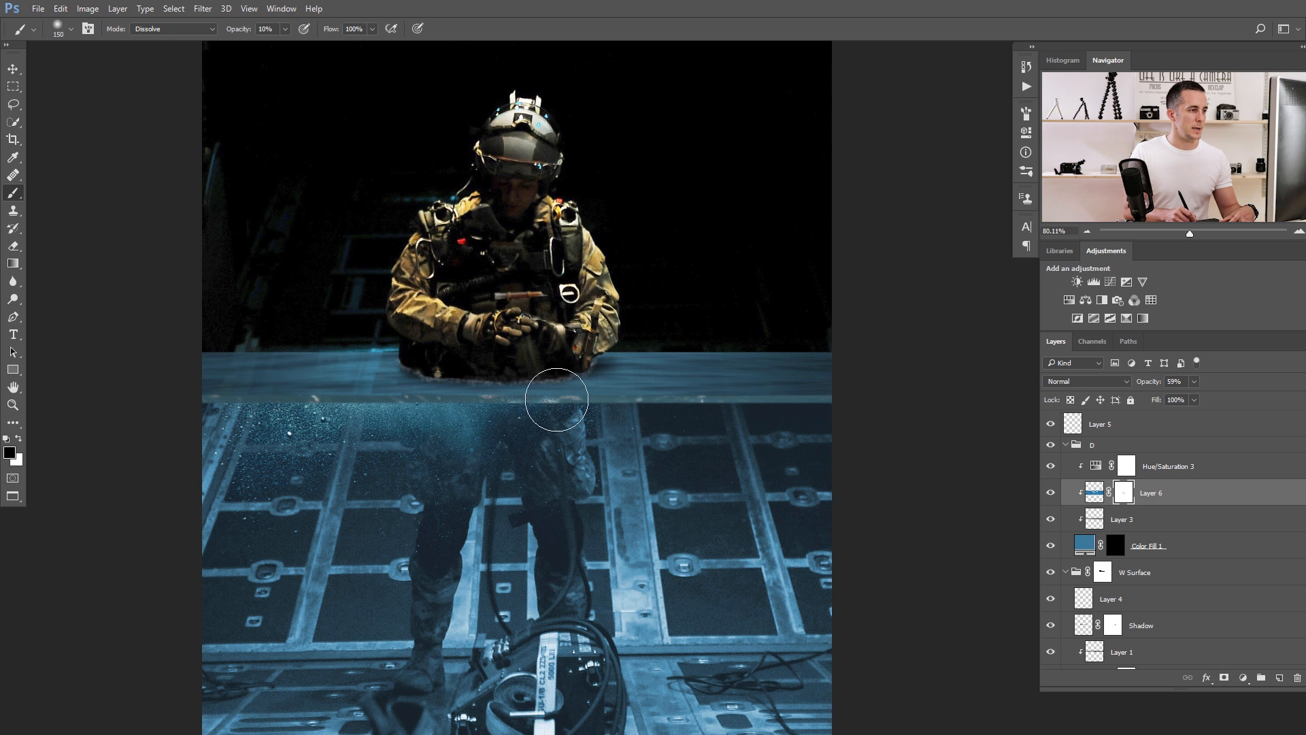
left_click(173, 30)
left_click(171, 40)
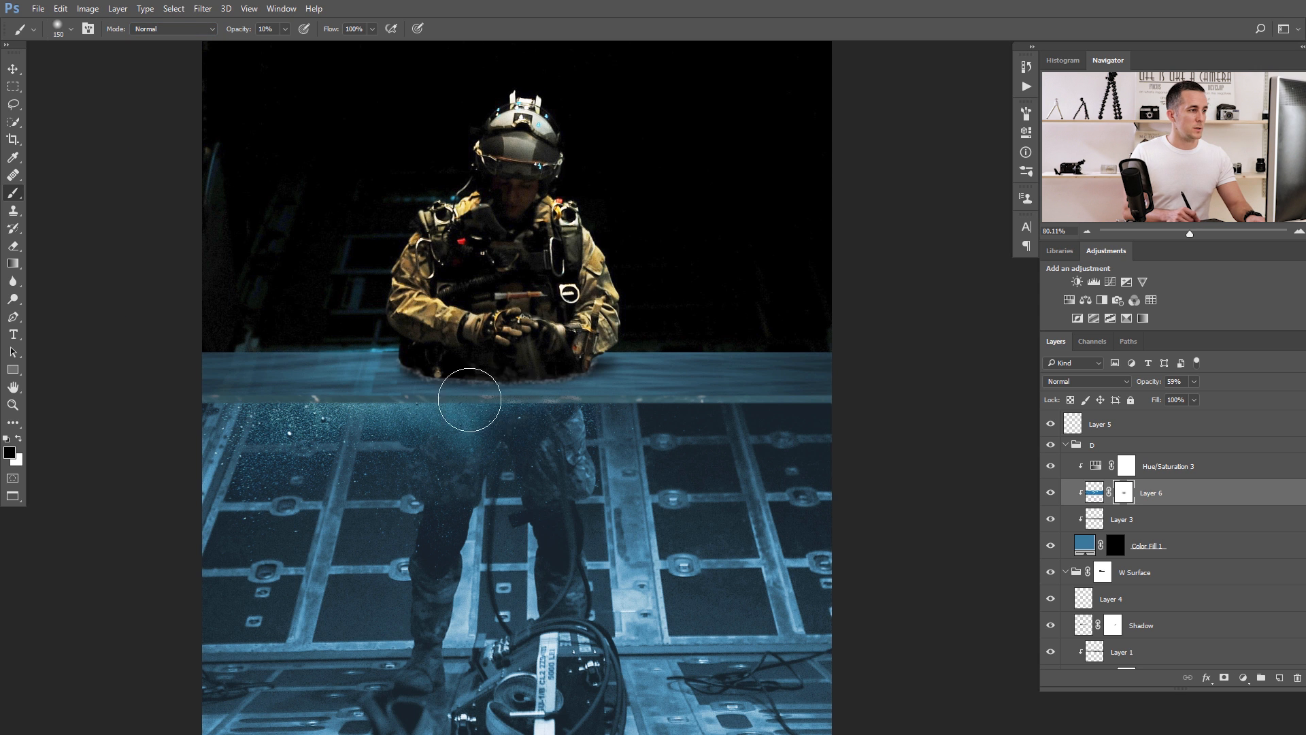
scroll(574, 412, "up", 3)
key("4")
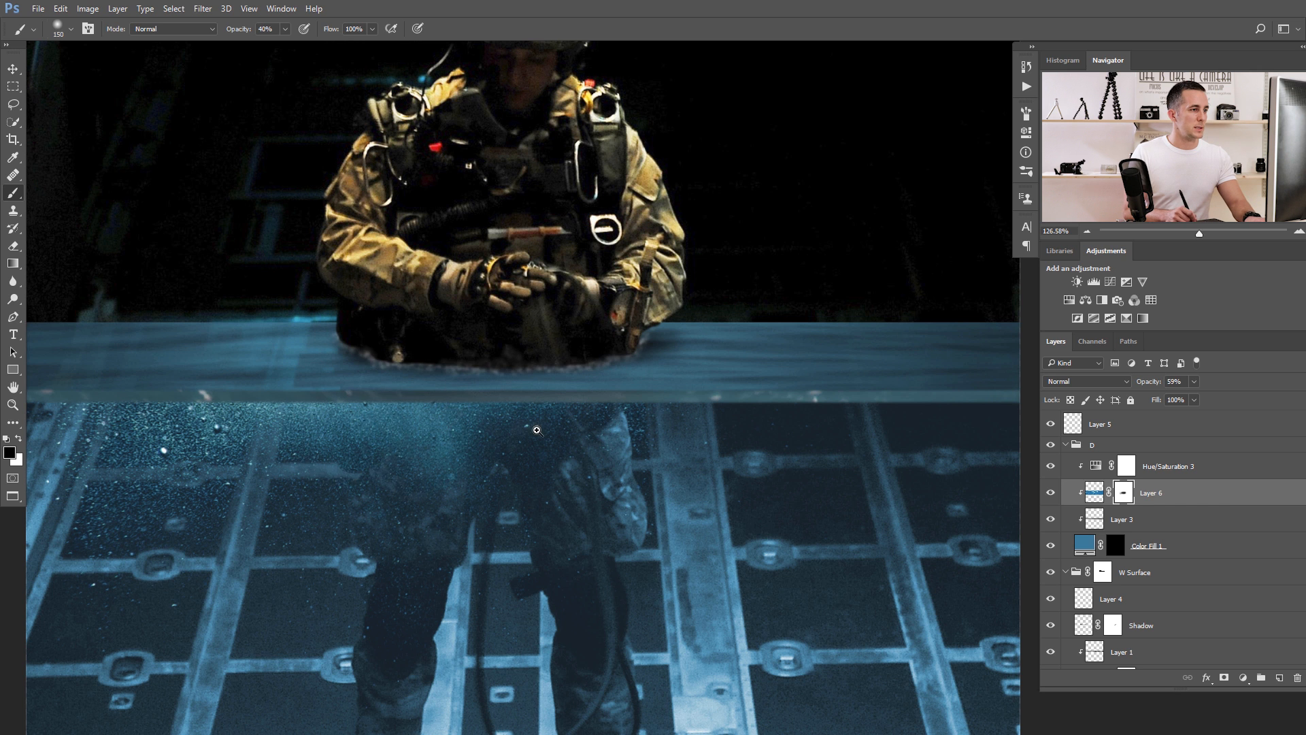
scroll(538, 432, "down", 2)
left_click_drag(326, 428, 245, 441)
mouse_move(620, 432)
left_mouse_down()
mouse_move(506, 432)
mouse_move(689, 424)
left_mouse_up()
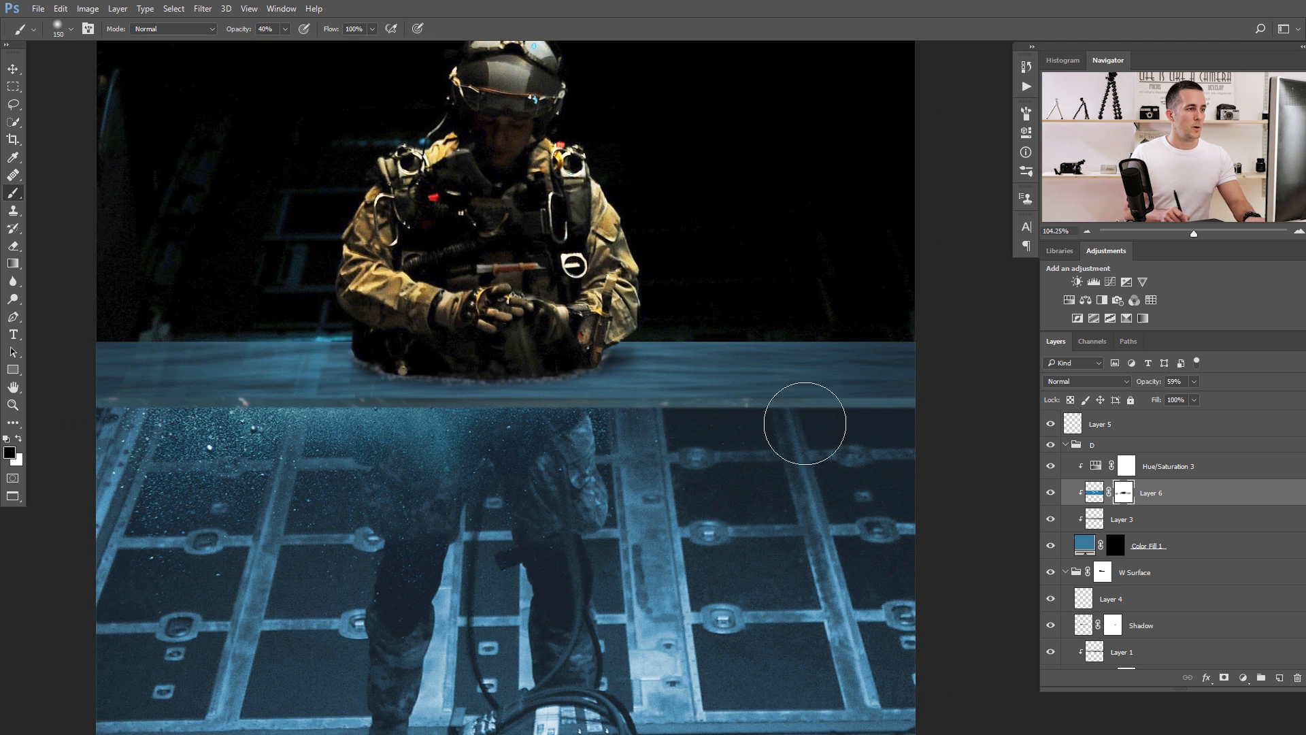
Set the saturation of the Hue/Saturation 3 adjustment to -34.
double_click(1096, 468)
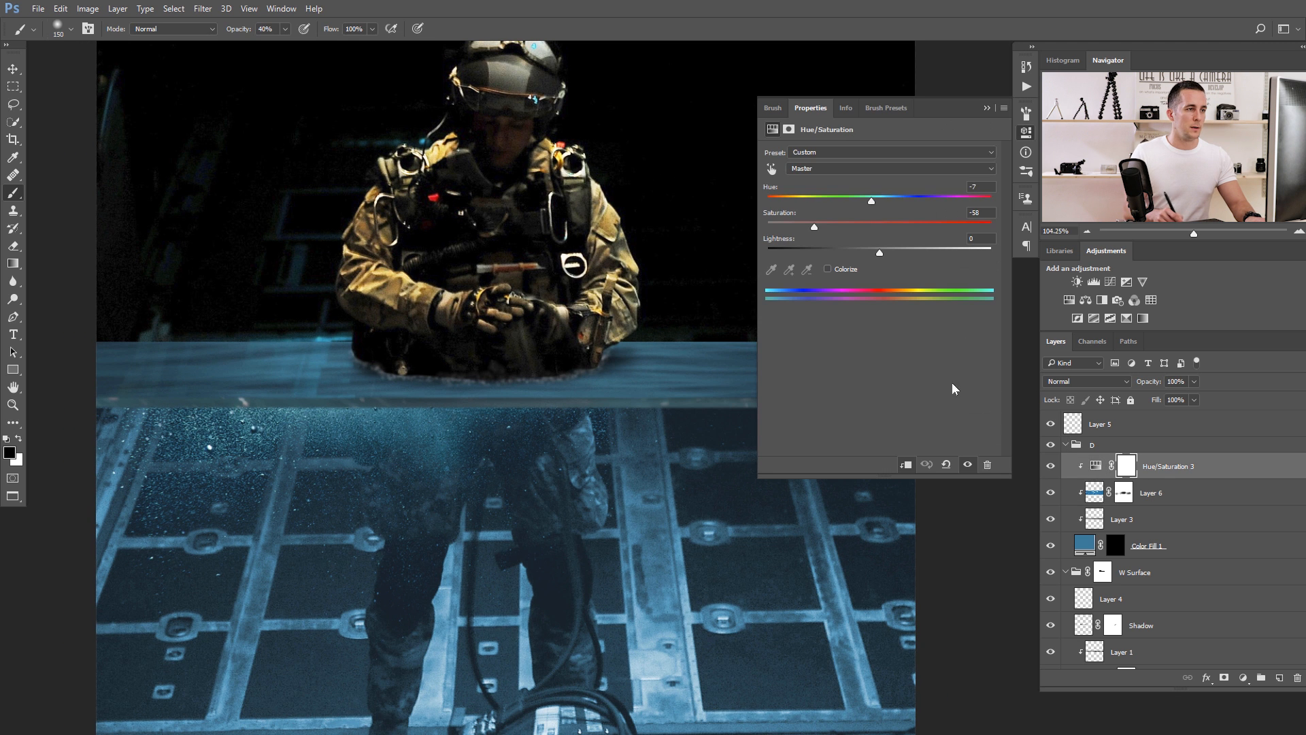
left_click_drag(818, 227, 851, 229)
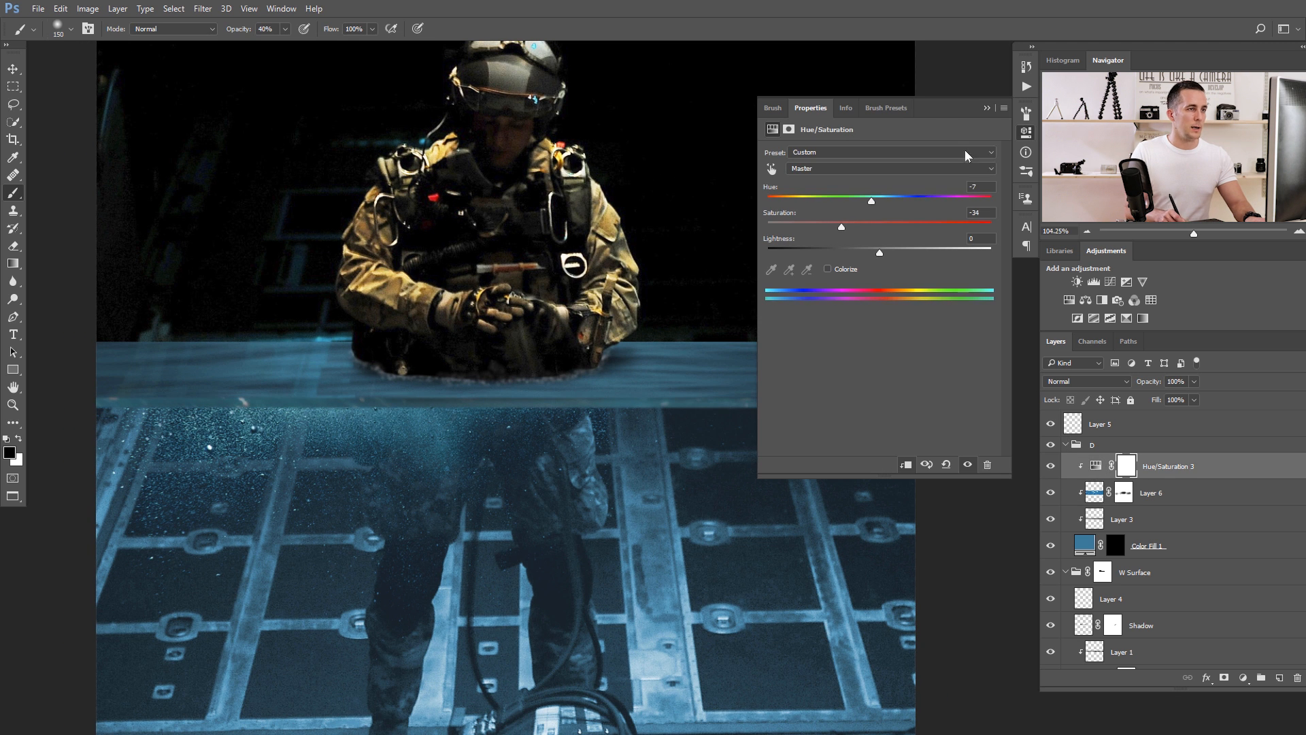
left_click(986, 108)
Add a Curves adjustment above Curves 2 in the Underwater group, darkening it with a point at input 168, output 92.
left_click_drag(697, 347, 563, 413)
left_click_drag(674, 429, 643, 440)
mouse_move(677, 423)
left_mouse_down("ctrl")
mouse_move(639, 439)
mouse_move(574, 399)
left_mouse_up("ctrl")
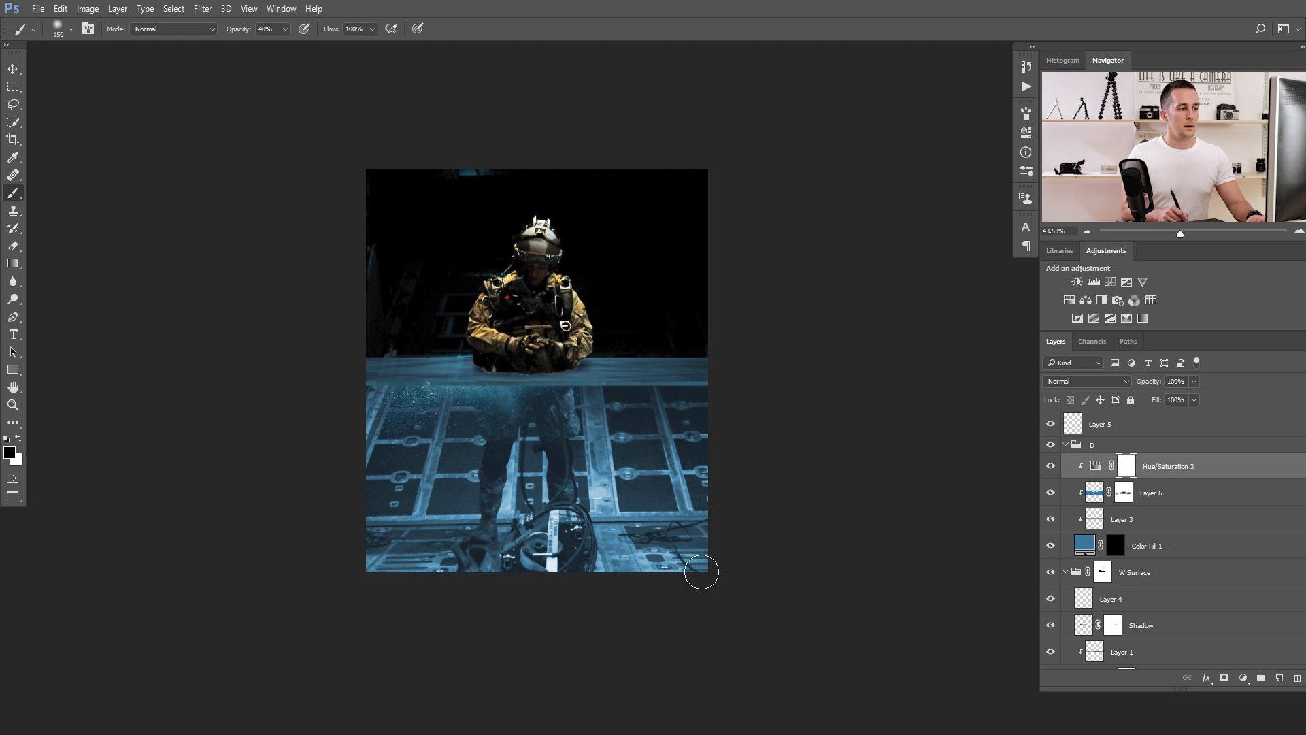
left_click(1065, 446)
key("x")
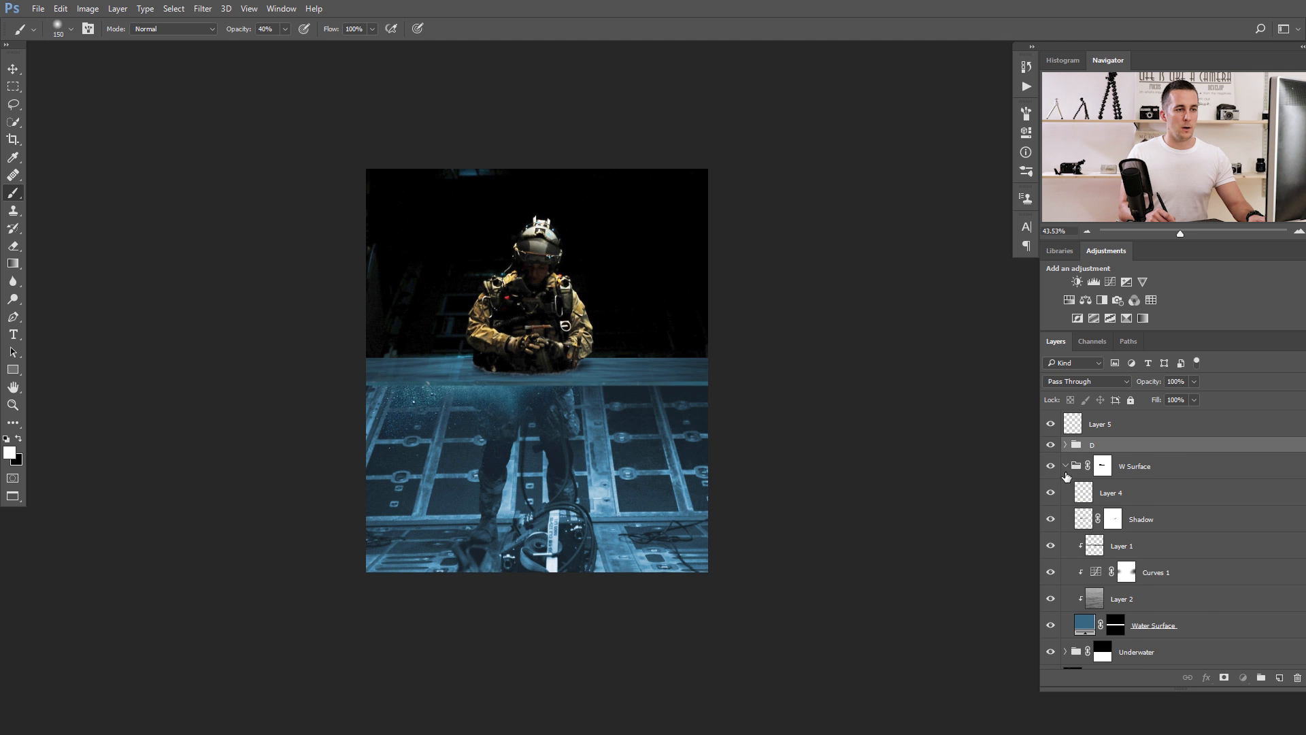
left_click(1065, 466)
left_click(1066, 497)
left_click(1109, 523)
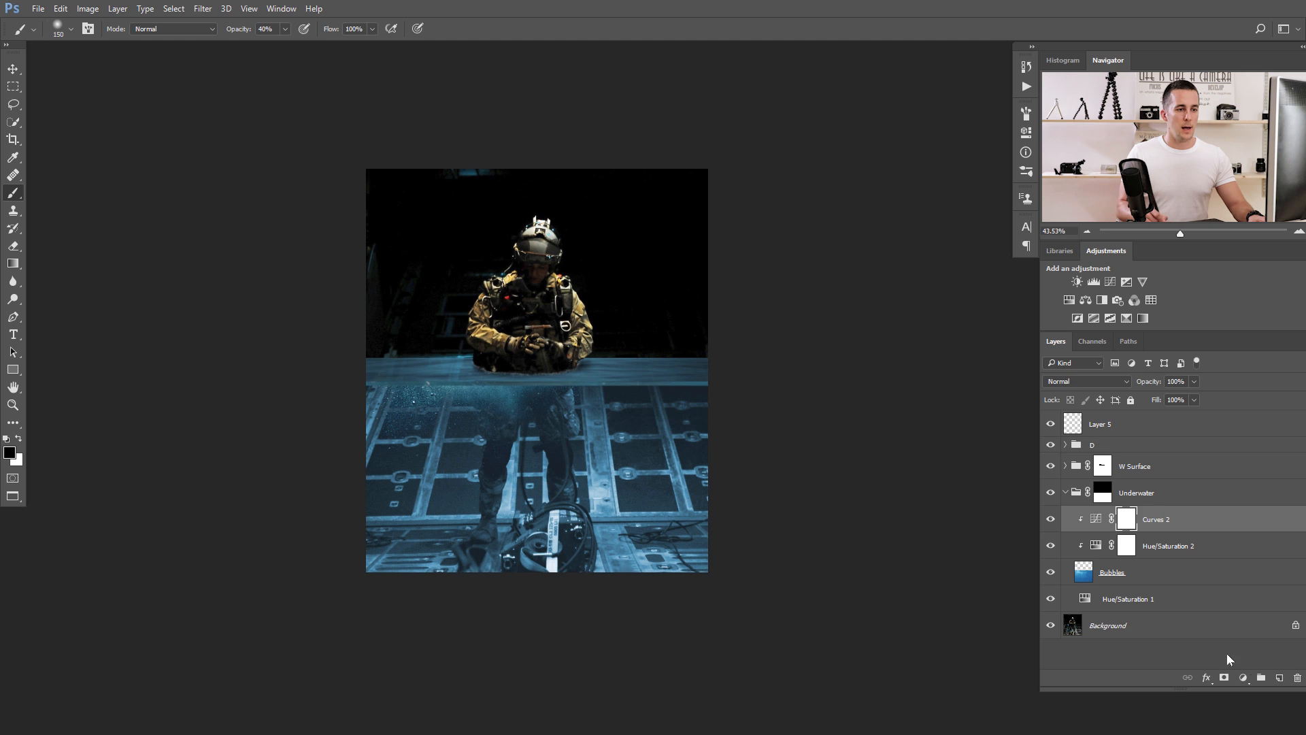
left_click(1243, 677)
left_click(1204, 461)
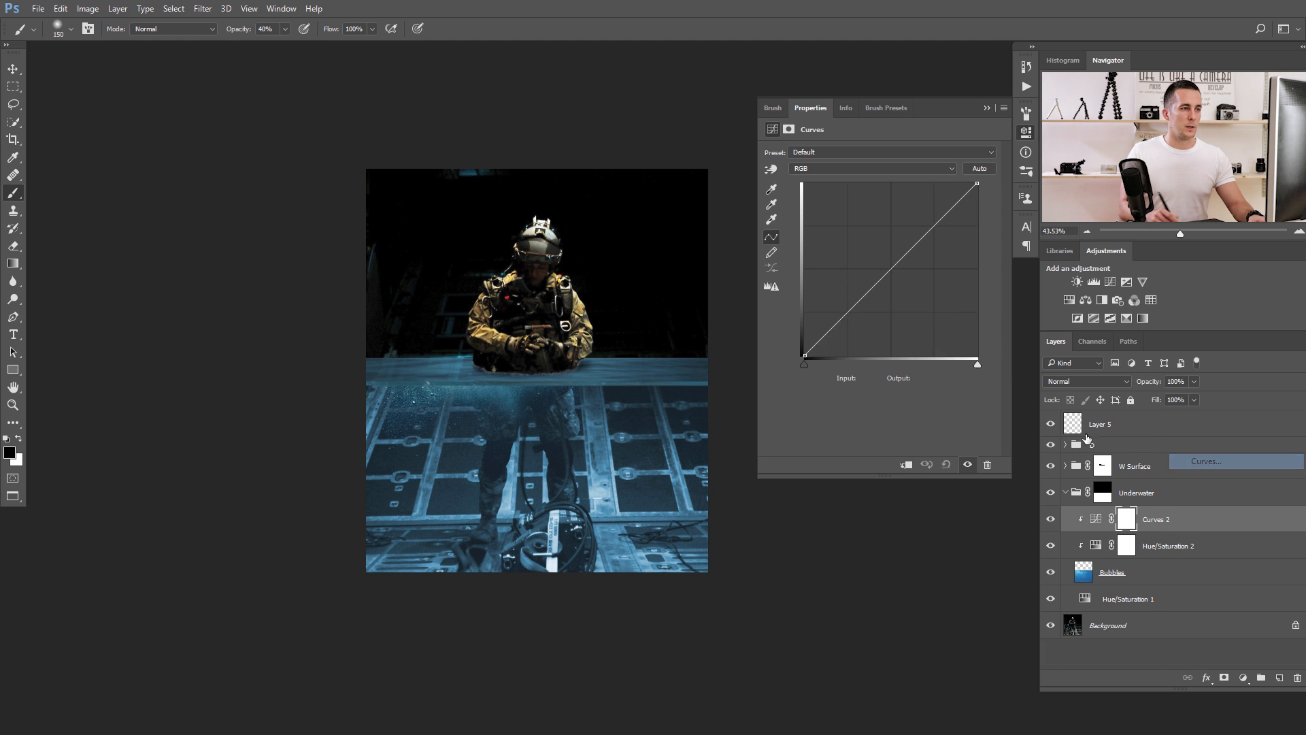
left_click_drag(912, 248, 918, 293)
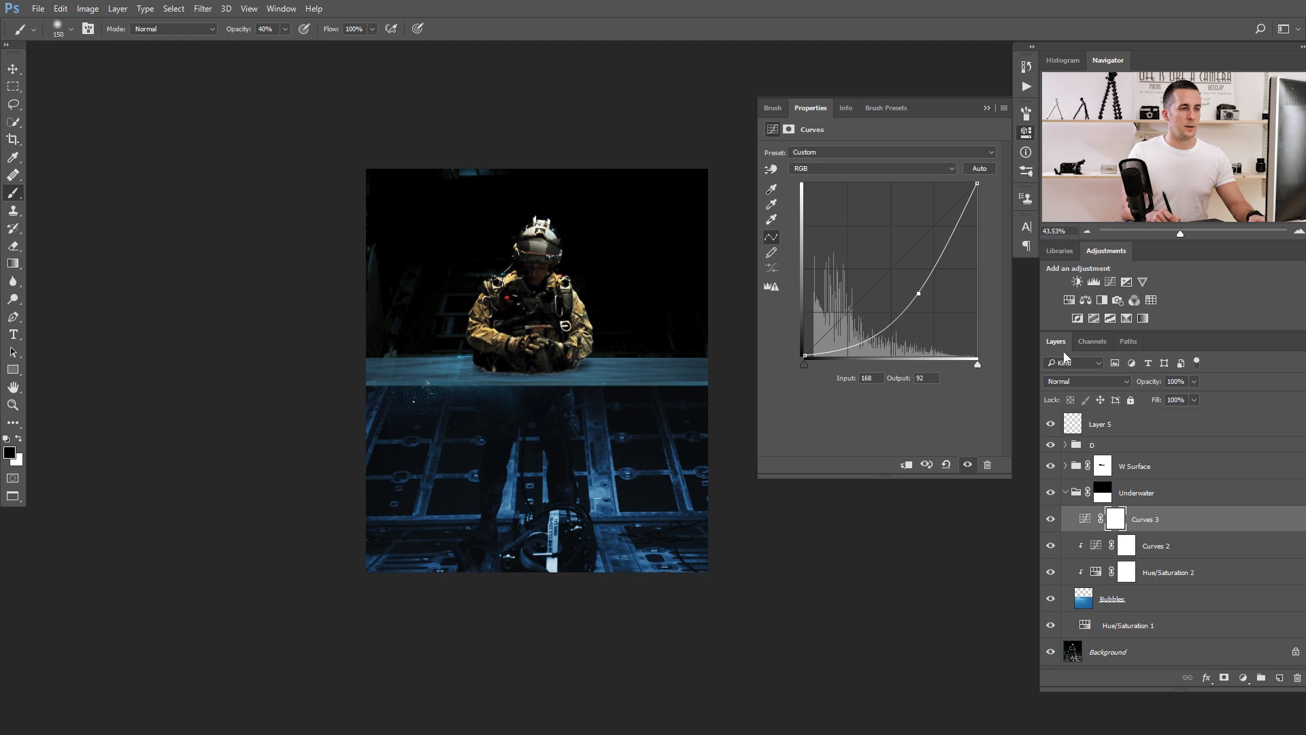
Set the Curves 3 blend mode to Luminosity and invert its mask to black.
left_click(1087, 381)
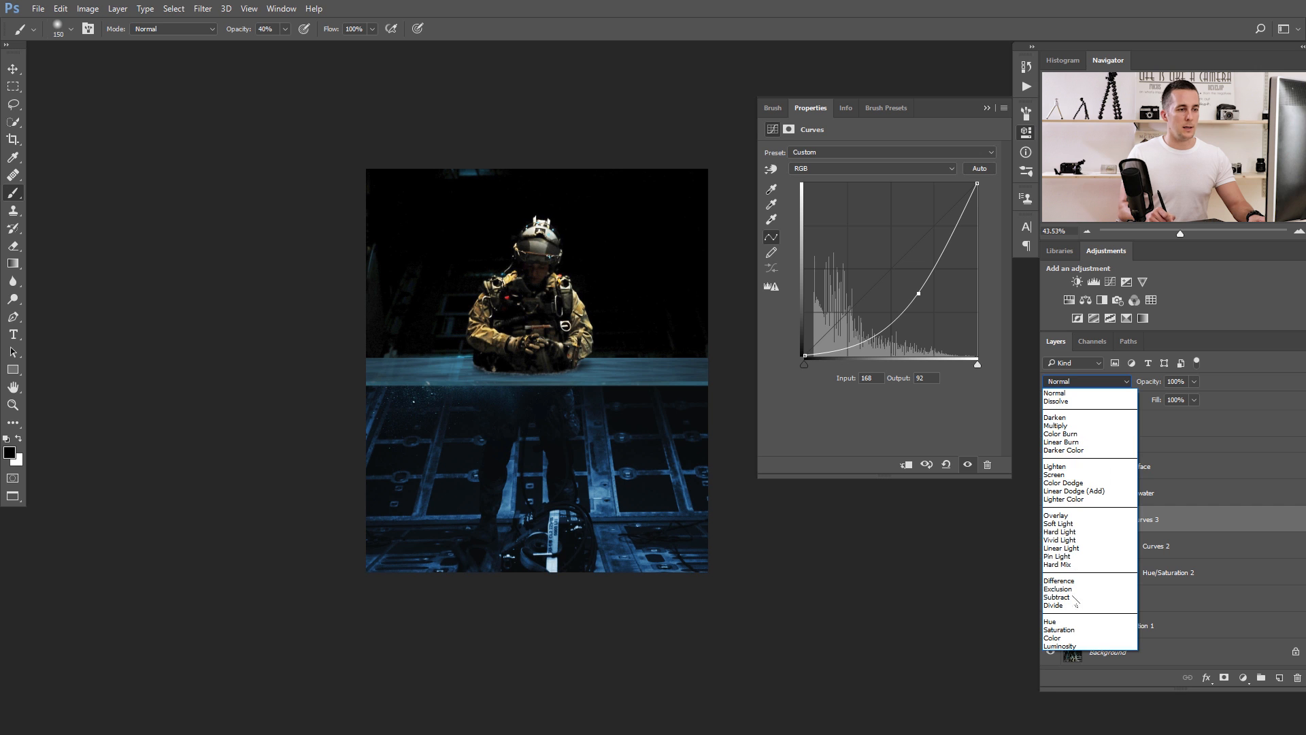
left_click(1061, 641)
left_click(986, 108)
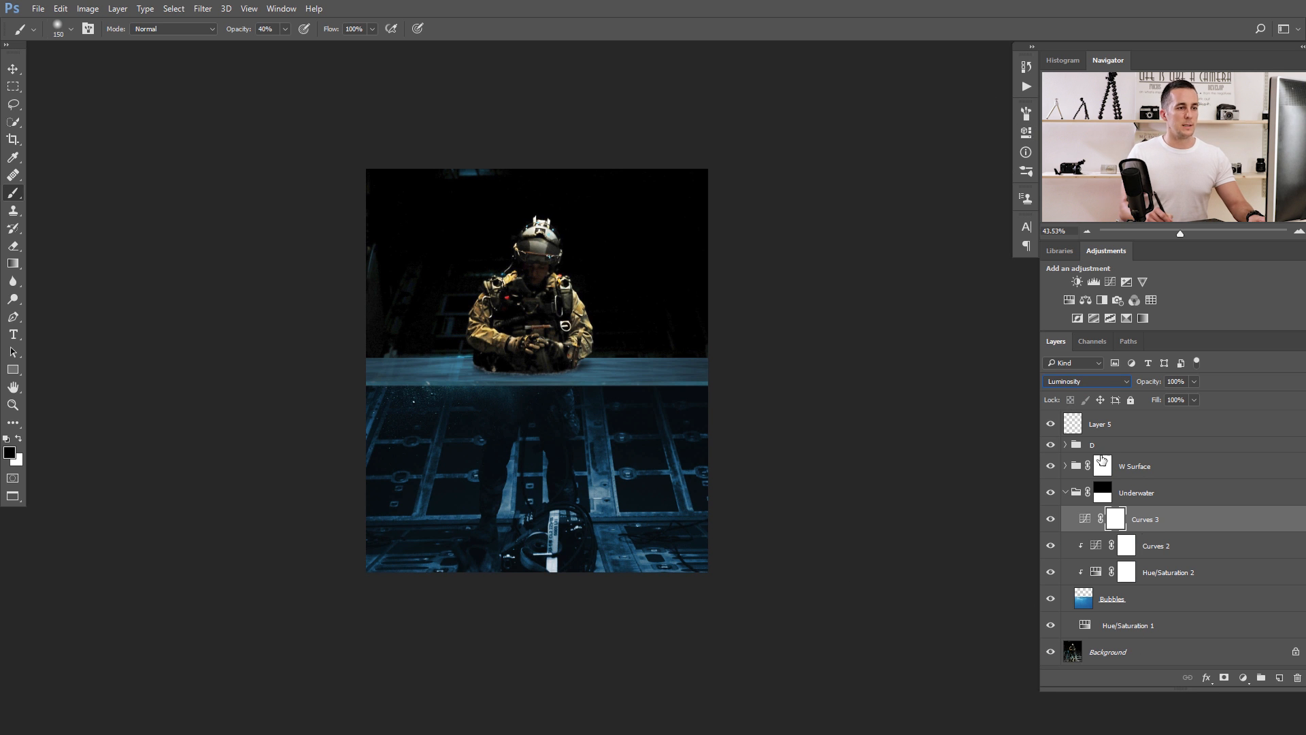
left_click(1113, 521)
key("ctrl+i")
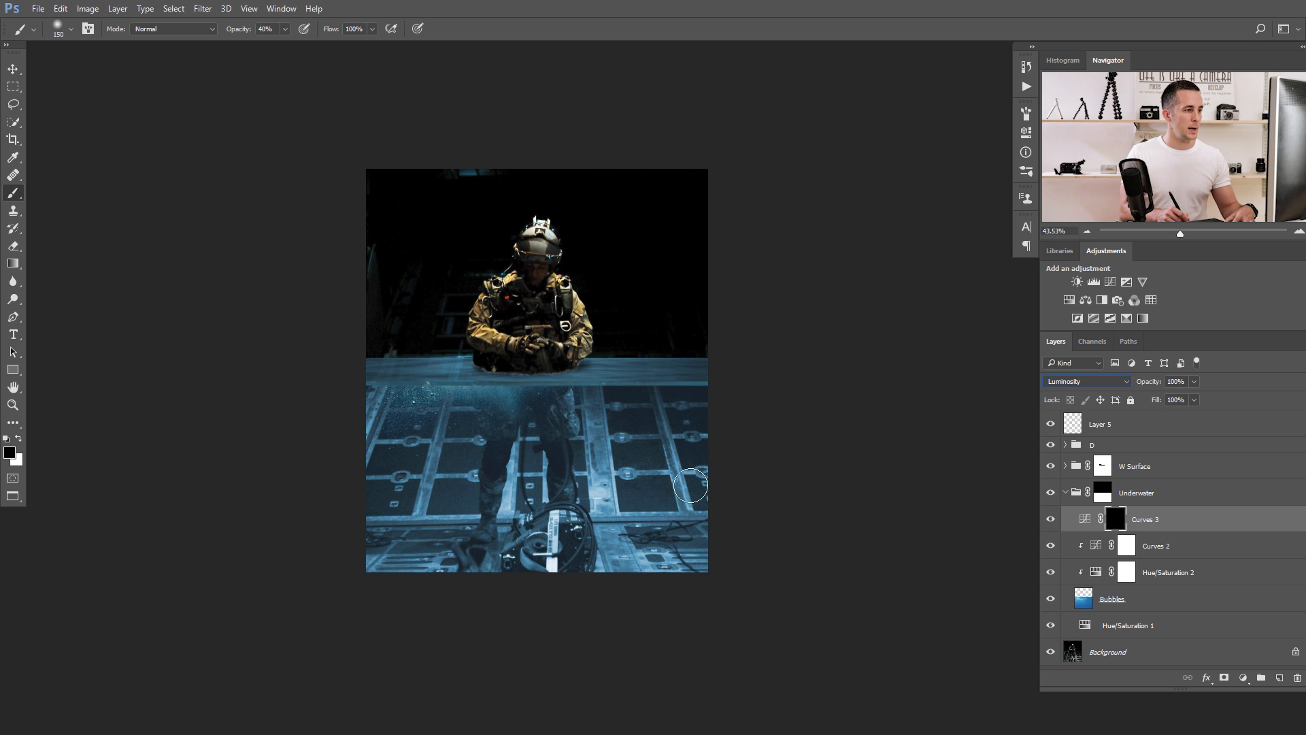
Paint white on the Curves 3 mask with a size 500 brush to darken the lower edges and corners of the underwater area.
key("bracketright")
key("bracketright")
key("bracketright")
key("bracketright")
key("bracketright")
key("bracketright")
key("x")
left_click_drag(653, 600, 750, 503)
mouse_move(484, 646)
left_mouse_down()
mouse_move(455, 641)
mouse_move(629, 598)
mouse_move(286, 569)
left_mouse_up()
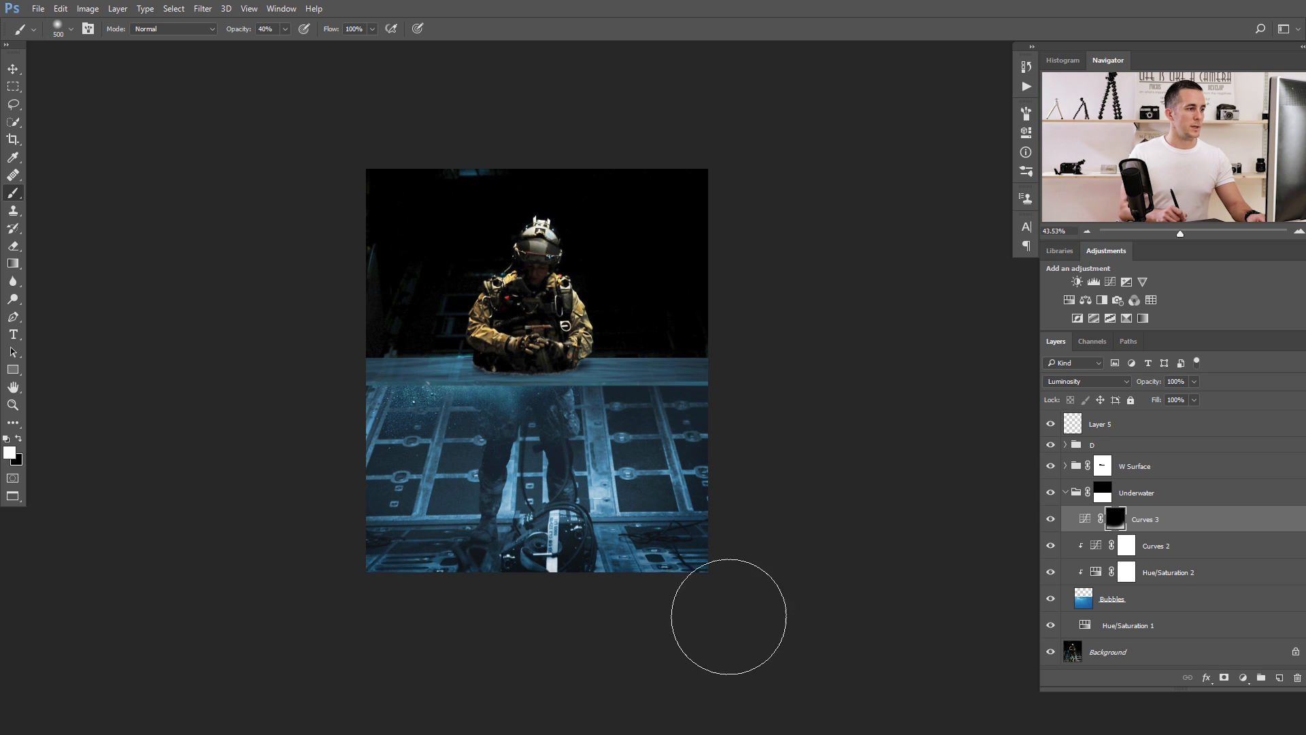
Touch up the Curves 3 mask around the soldier's legs, using black and a smaller brush of size 250.
key("x")
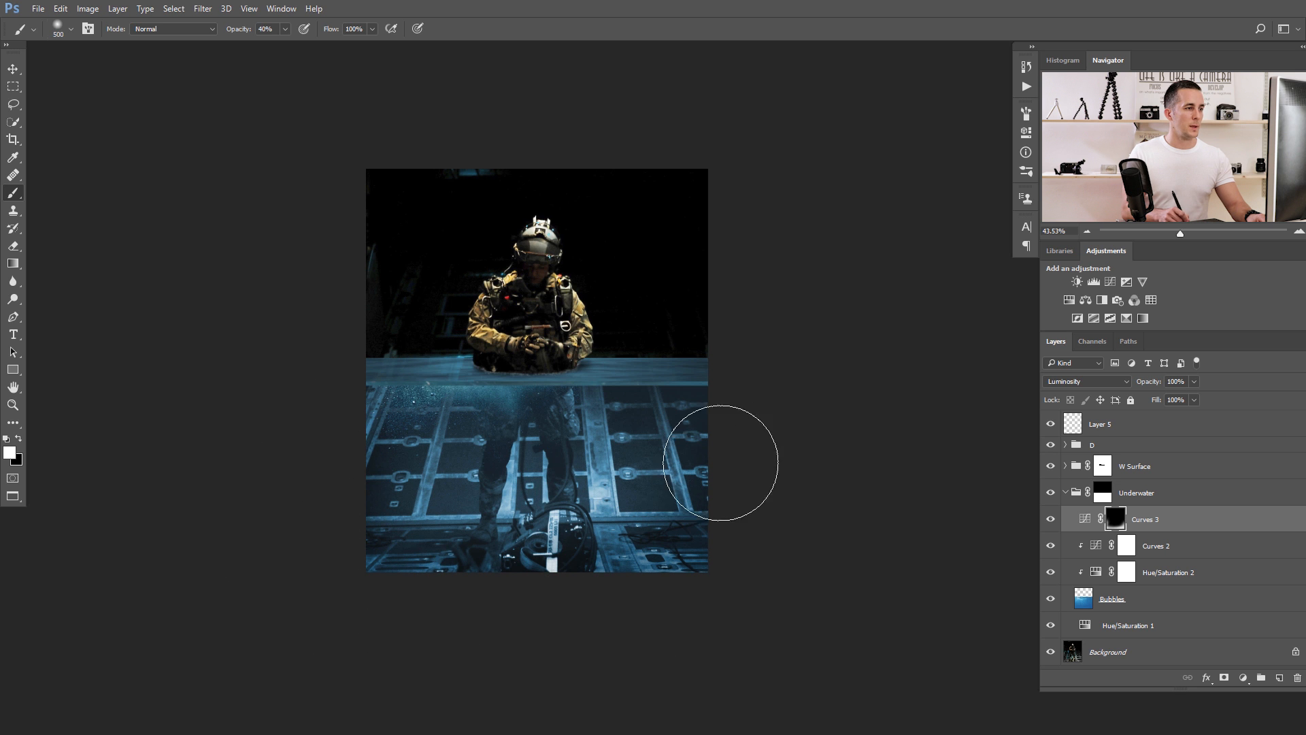
mouse_move(537, 496)
left_mouse_down()
mouse_move(496, 452)
mouse_move(542, 474)
mouse_move(514, 491)
mouse_move(559, 485)
mouse_move(512, 452)
left_mouse_up()
key("bracketleft")
key("bracketleft")
key("bracketleft")
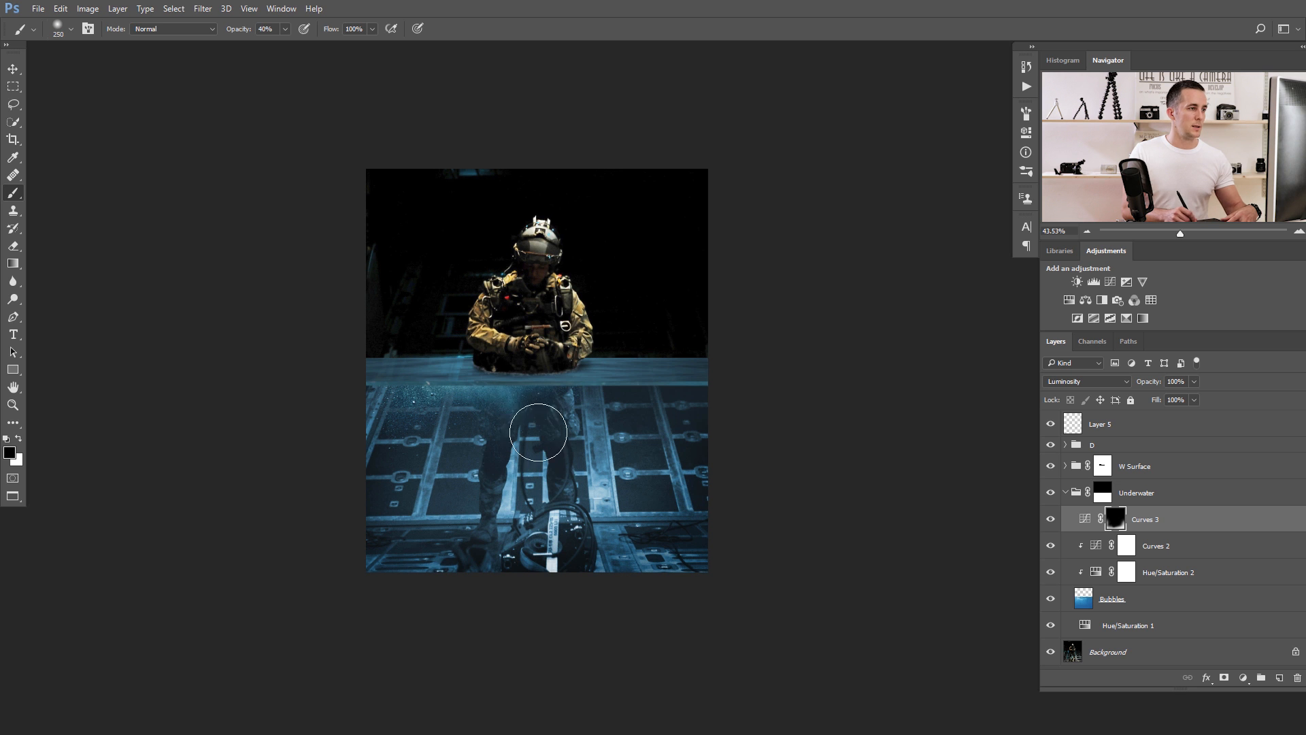
Add a Curves adjustment above Layer 4 in the W Surface group with a contrast S-curve, including a point at input 173, output 214.
scroll(524, 347, "up", 1)
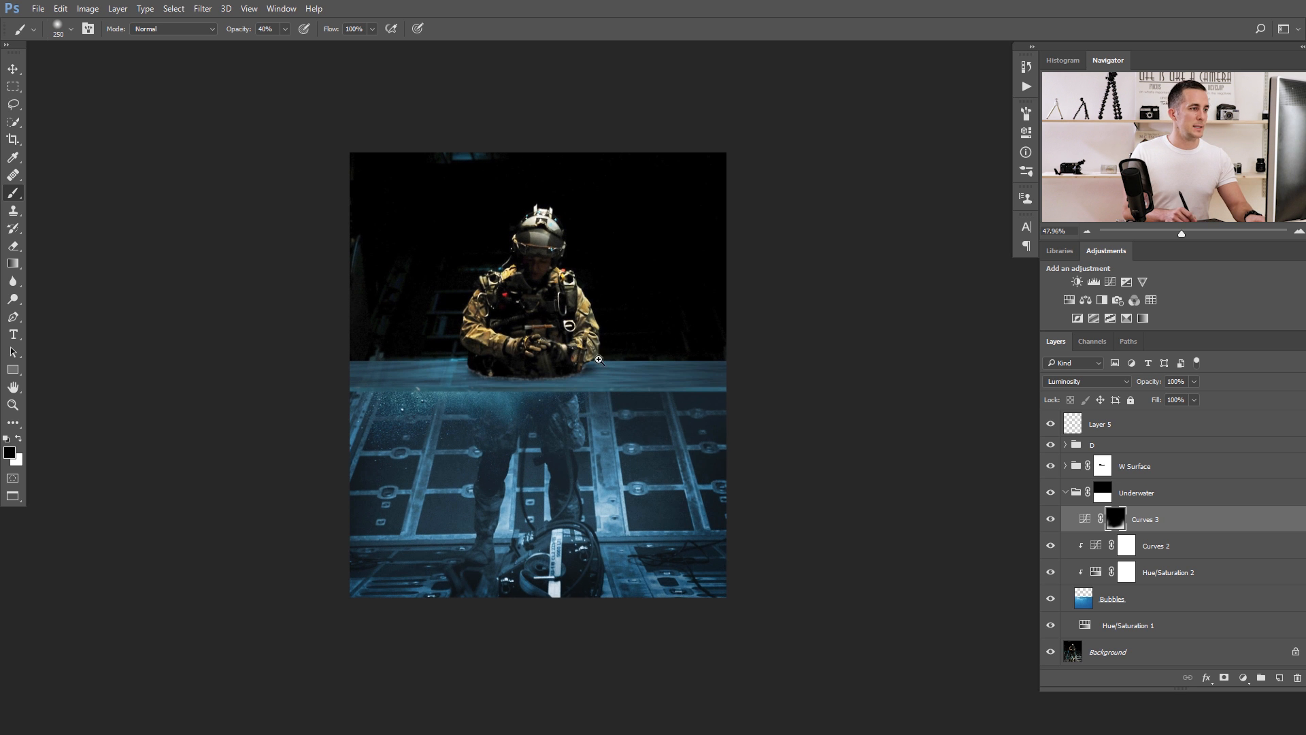
scroll(571, 369, "up", 4)
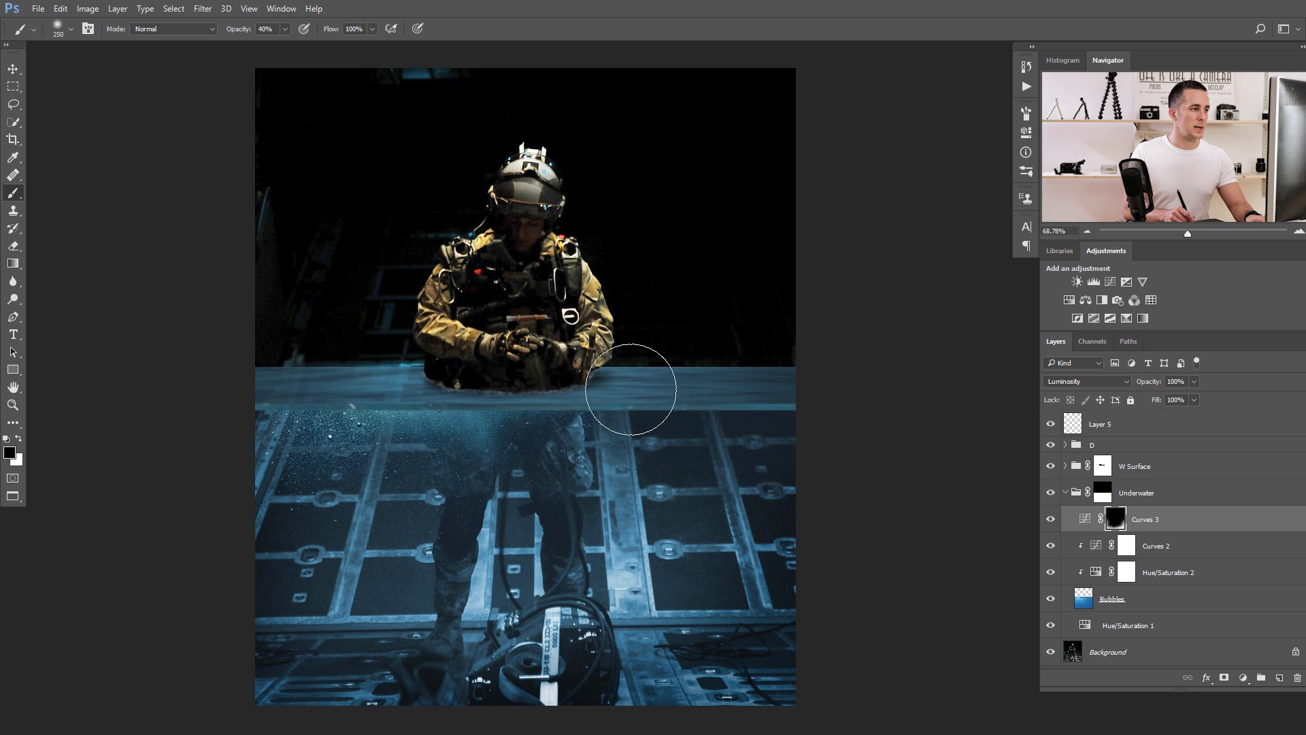
left_click(1082, 470)
key("x")
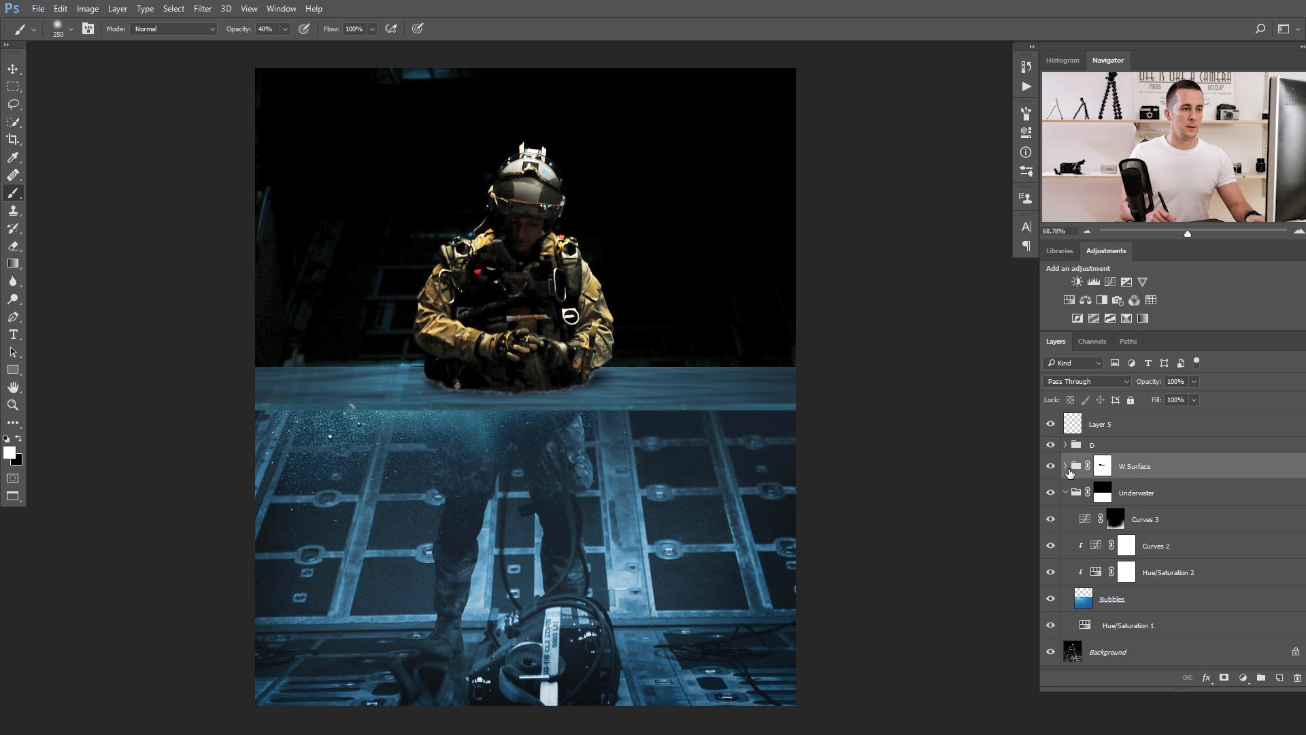
left_click(1064, 469)
left_click(1083, 493)
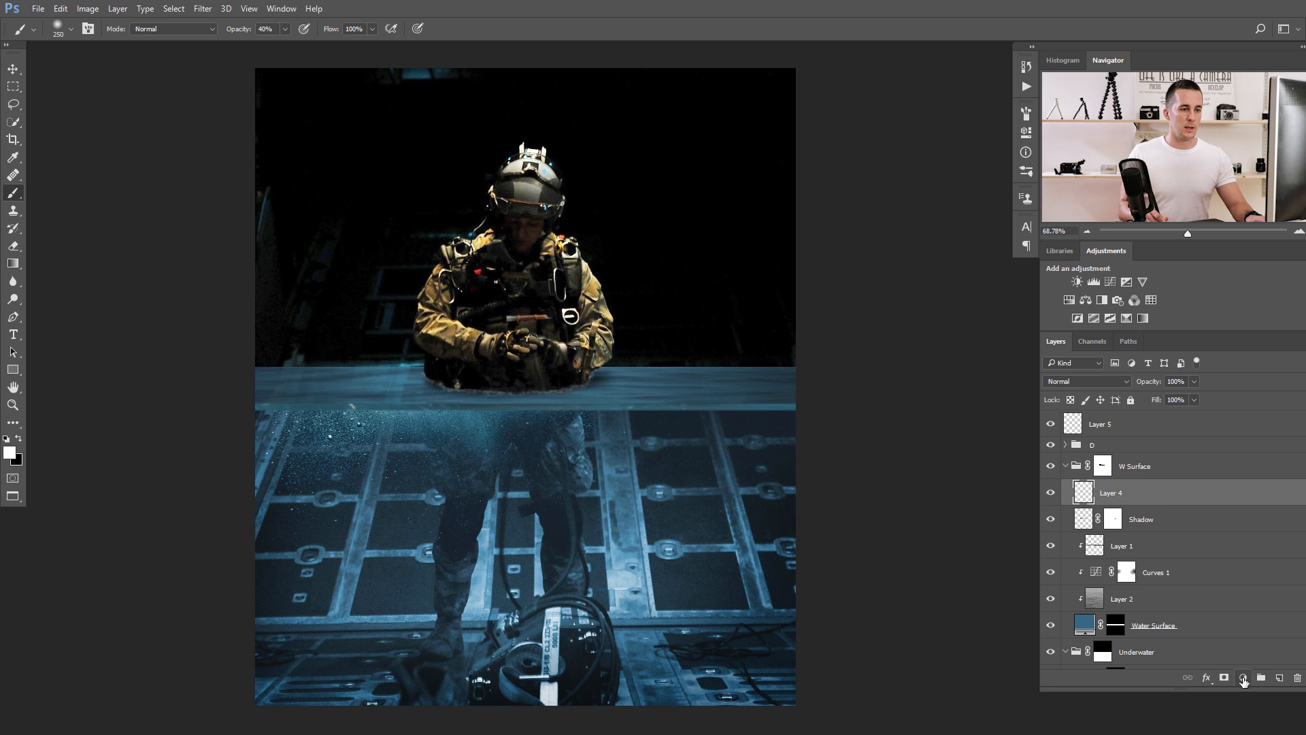
left_click(1243, 677)
left_click(1205, 464)
left_click_drag(846, 313, 846, 325)
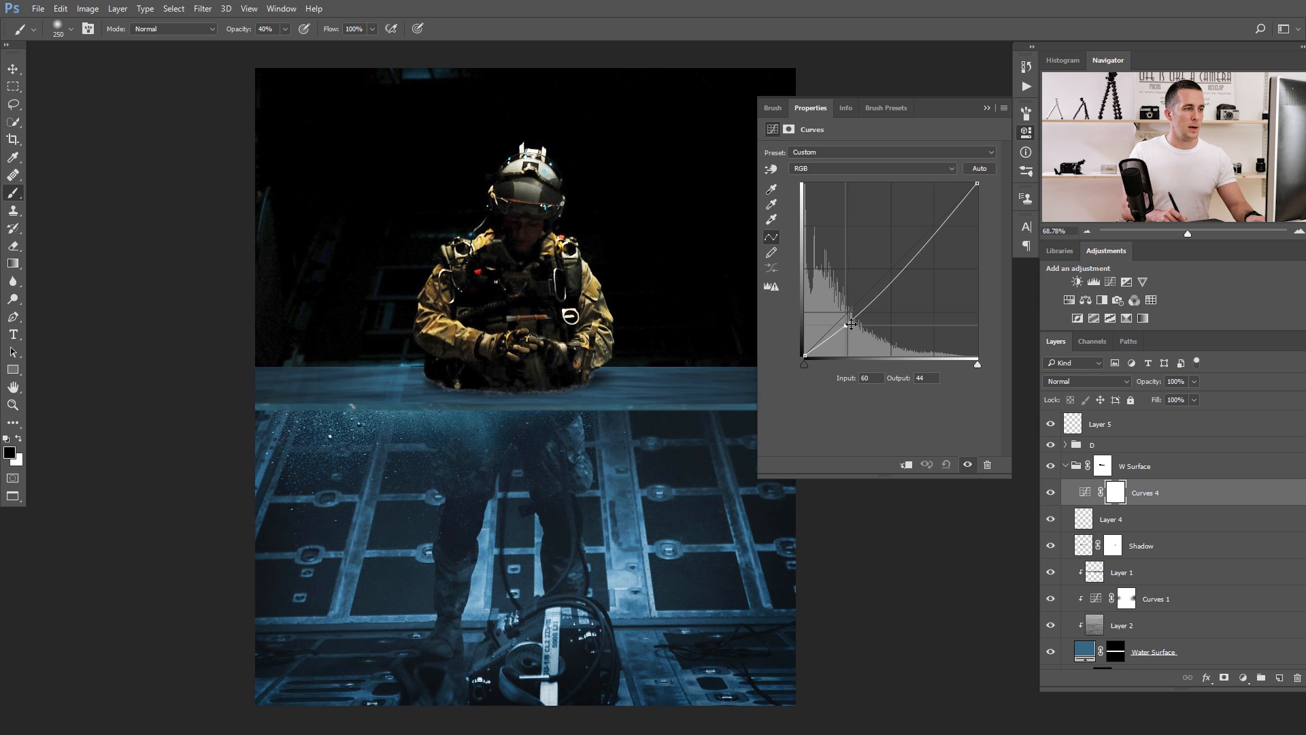
left_click_drag(935, 227, 922, 211)
Set Curves 4 to Luminosity blending and strengthen its S-curve by lowering the shadow point and raising the highlight point.
left_click(1095, 382)
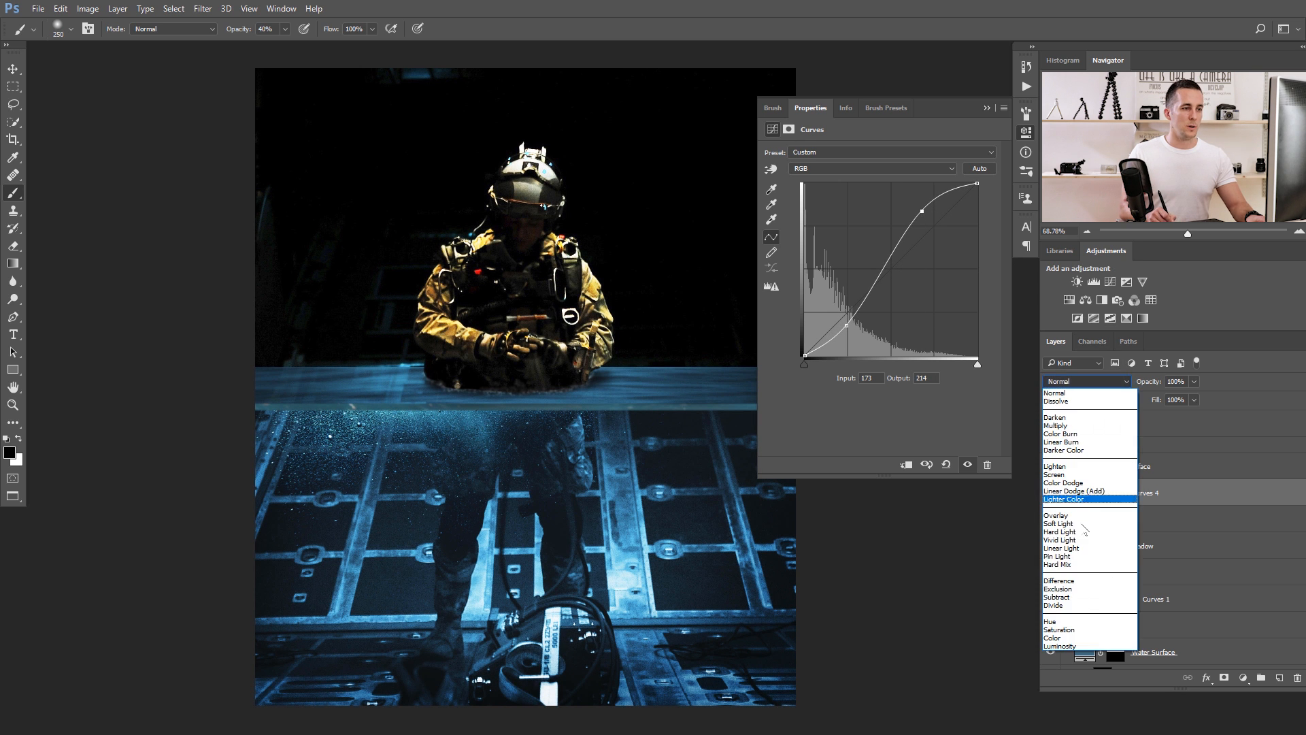
left_click(1062, 645)
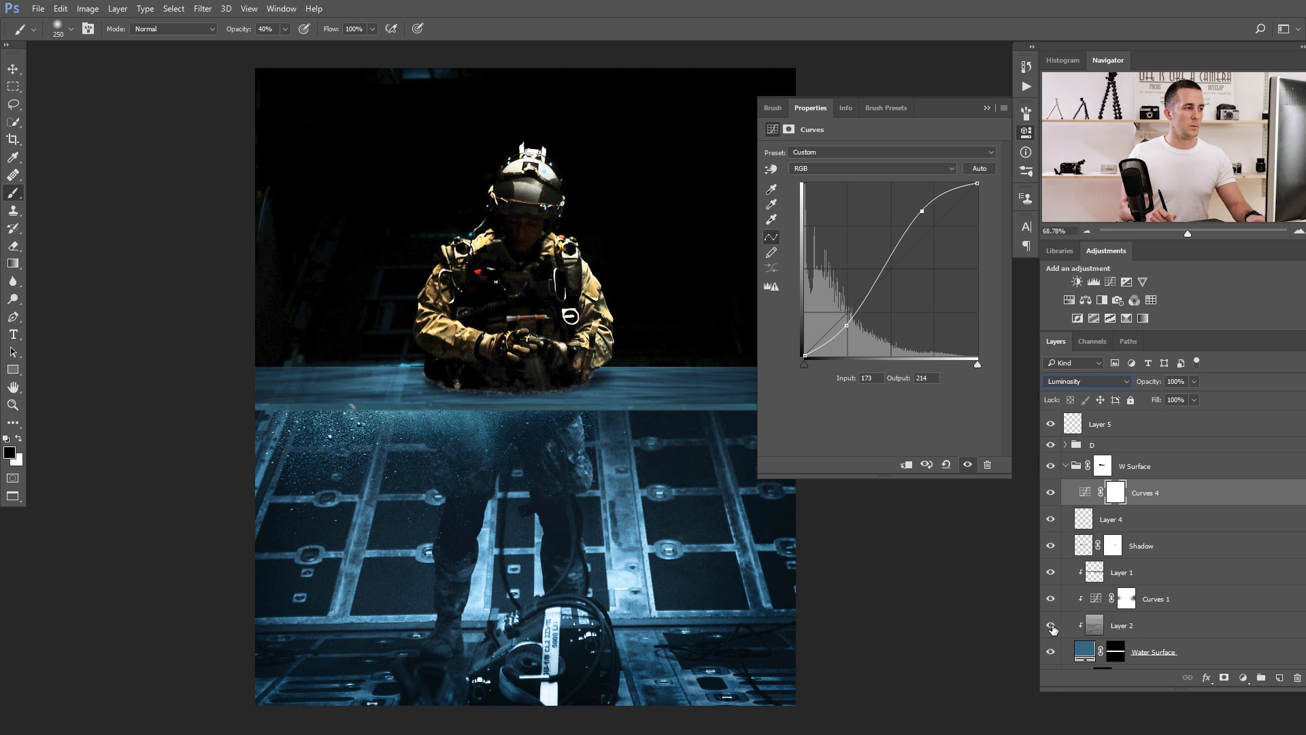
left_click_drag(920, 211, 917, 208)
left_click_drag(846, 326, 843, 331)
left_click_drag(917, 208, 905, 205)
left_click(985, 109)
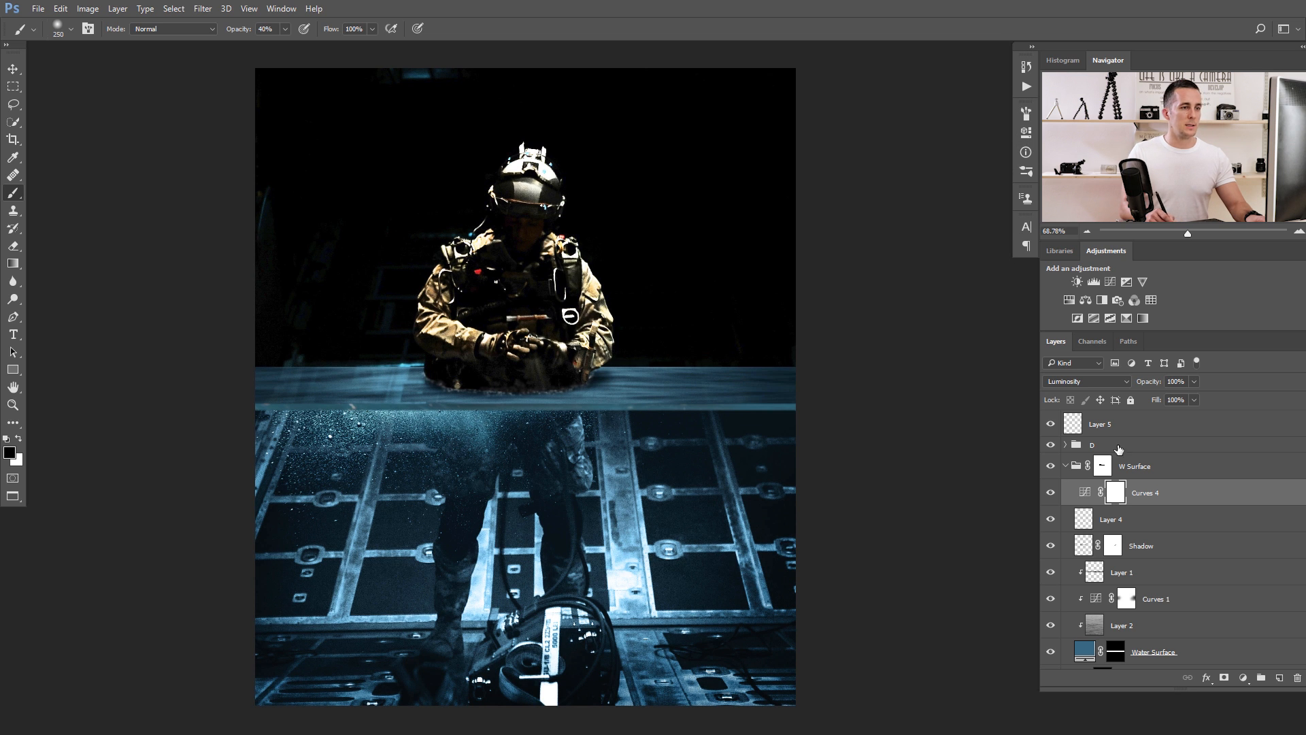
Try clipping Curves 4 to Layer 4, and release the clipping again.
left_click(1086, 516)
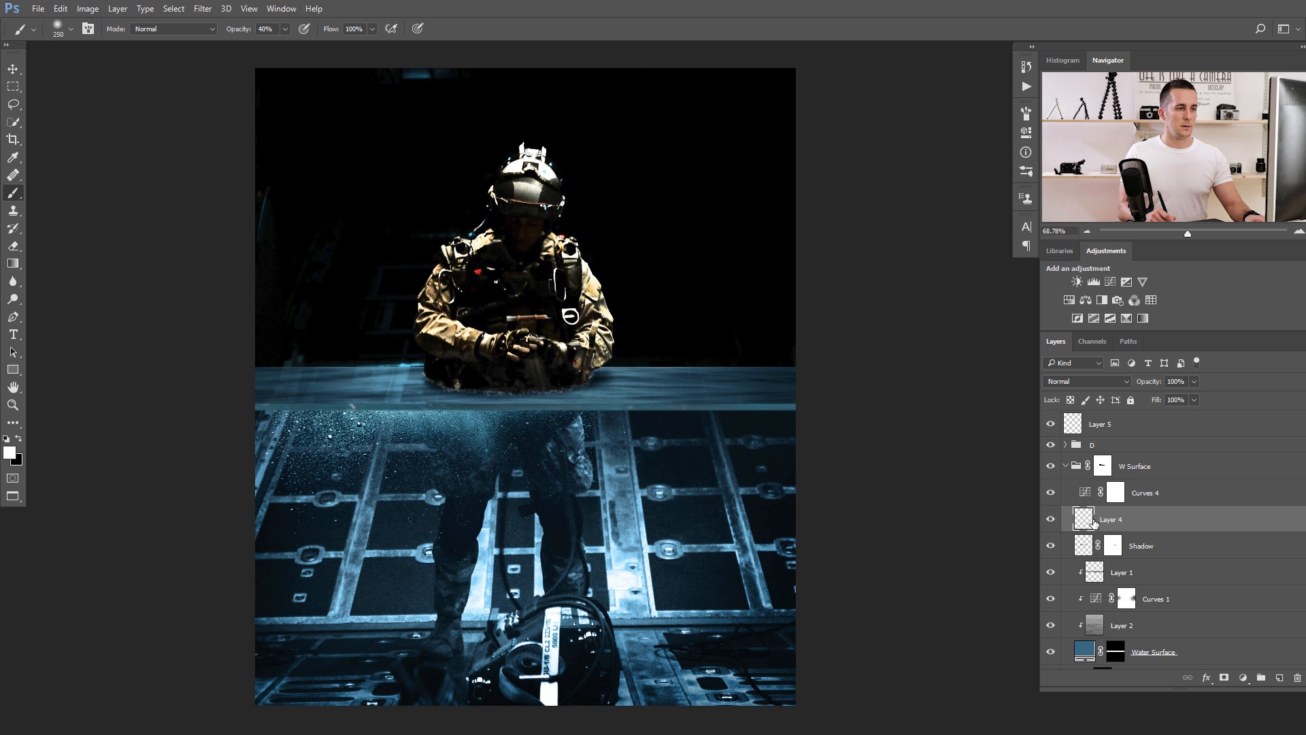
left_click(1091, 503, "alt")
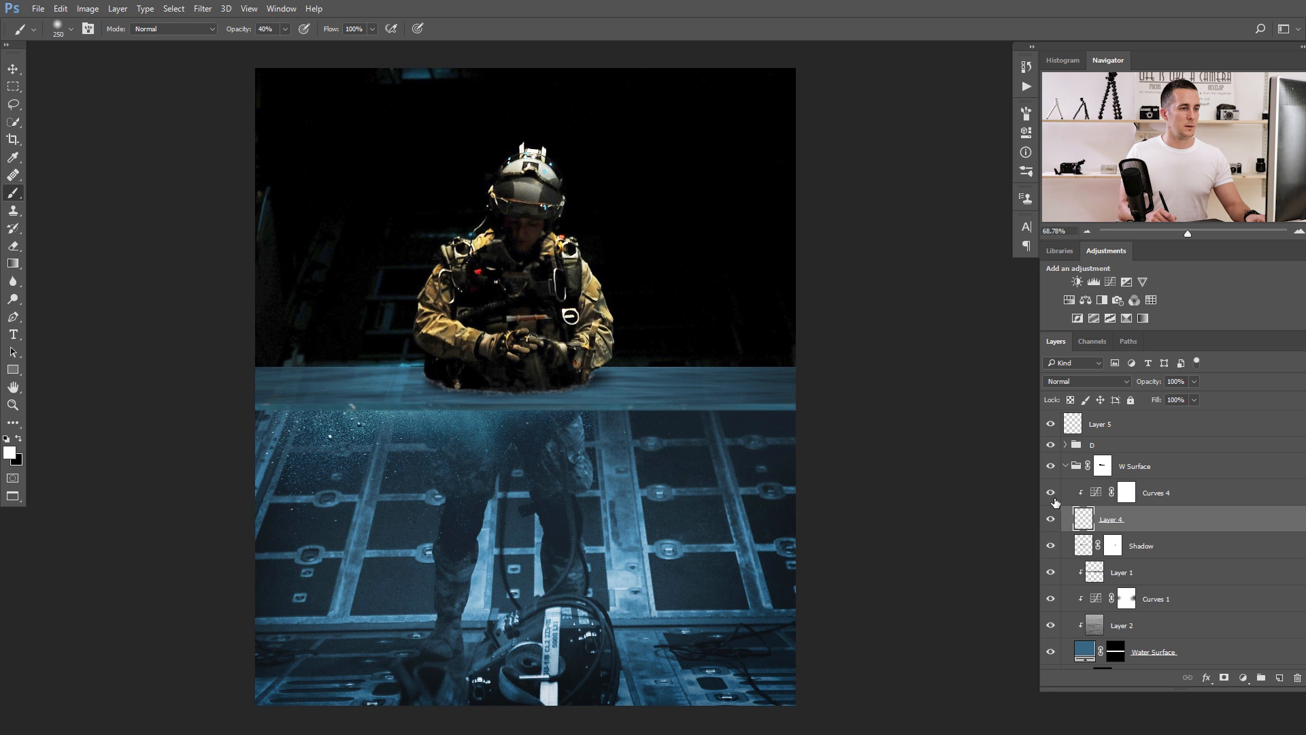
left_click(1089, 504, "alt")
Move Curves 4 directly below the Shadow layer and clip it to the water surface layers, toggling its visibility to compare.
left_click_drag(1089, 492, 1092, 564)
key("x")
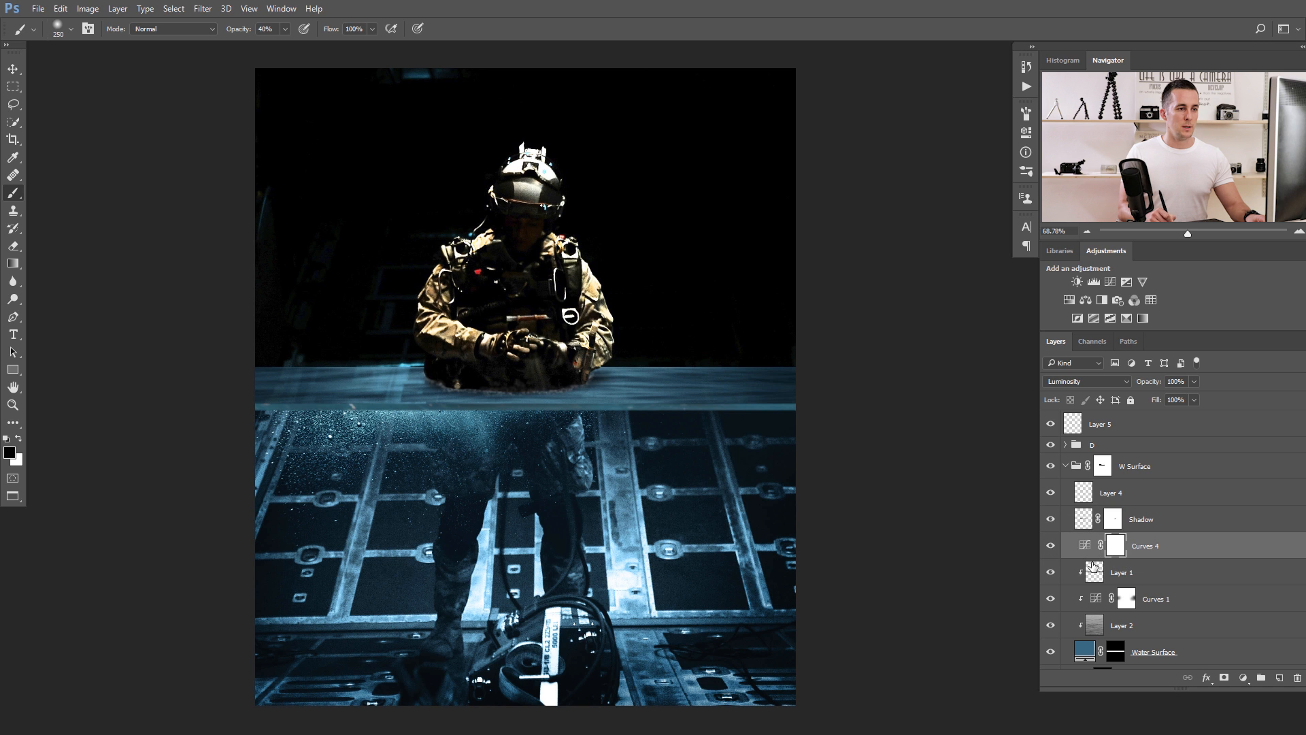
left_click(1091, 554, "alt")
left_click(1050, 547)
left_click(1050, 547)
left_click(1050, 546)
left_click(1050, 546)
Change the Curves 4 blend mode to Normal.
left_click_drag(694, 396, 645, 403)
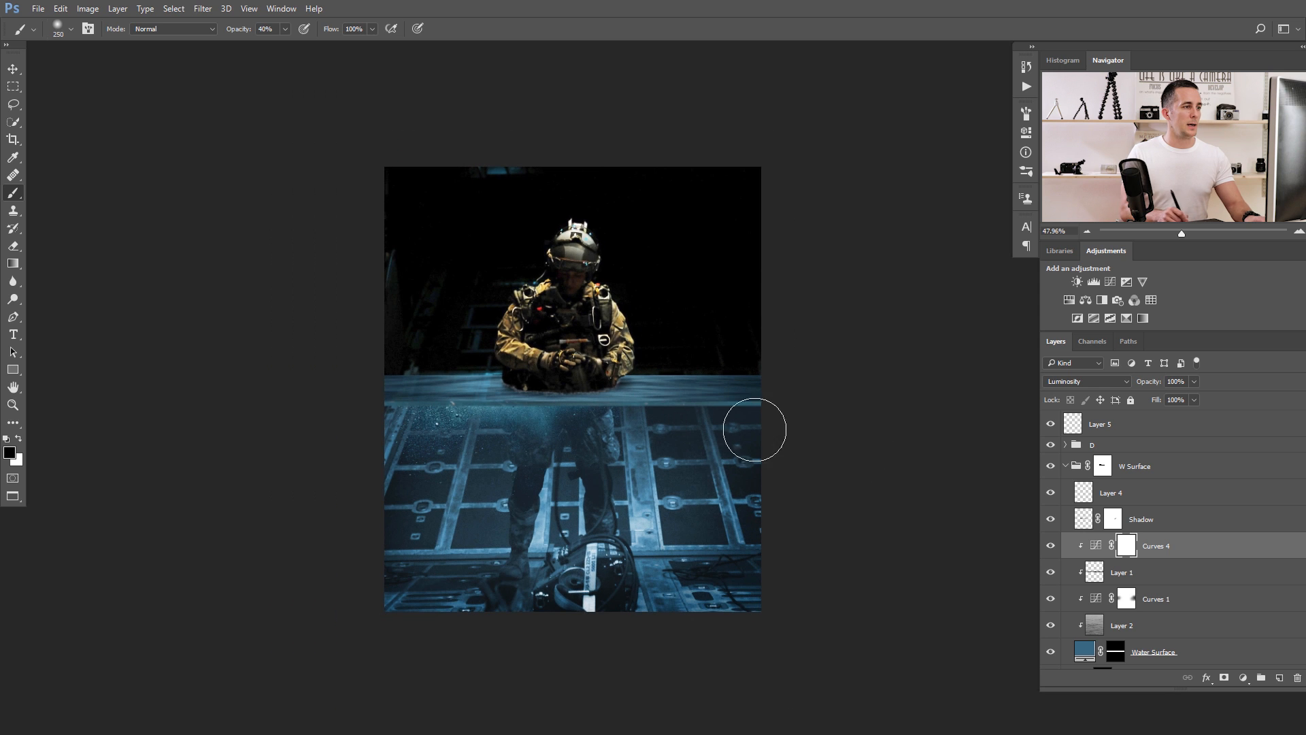
left_click(1100, 548)
left_click(1086, 381)
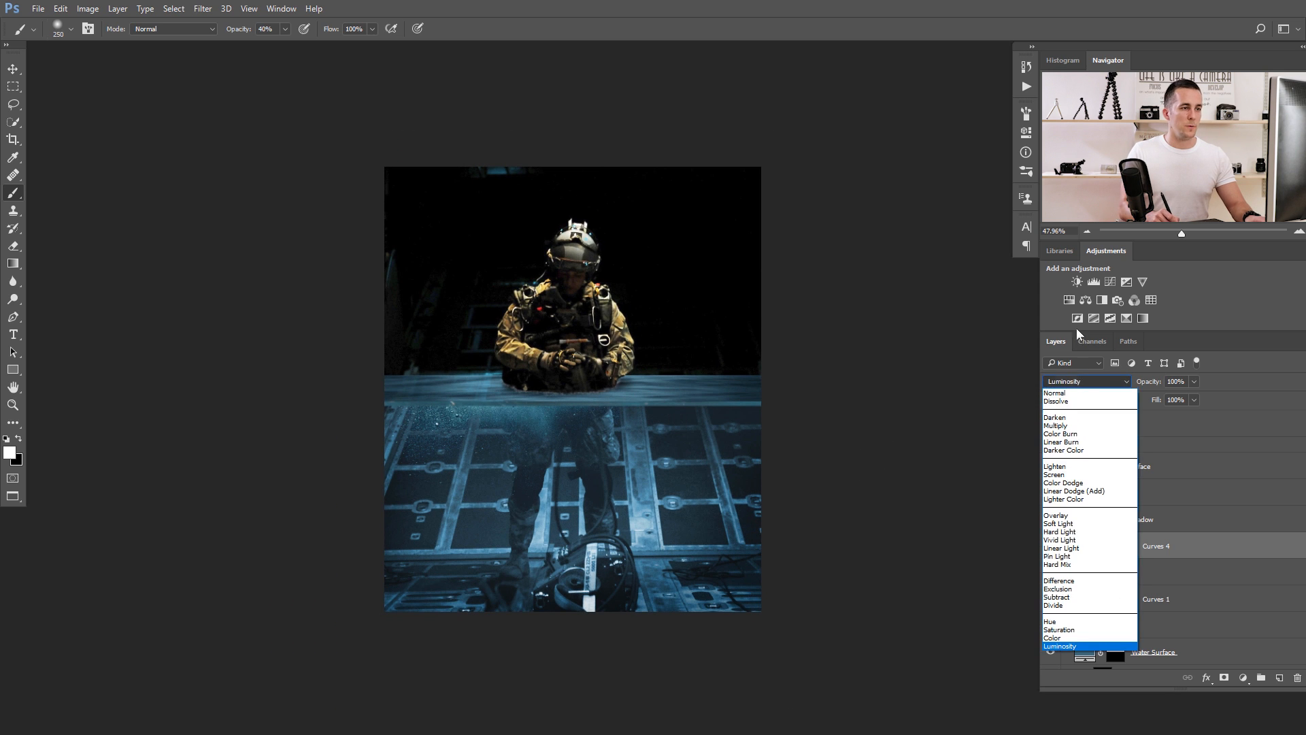
left_click(1064, 391)
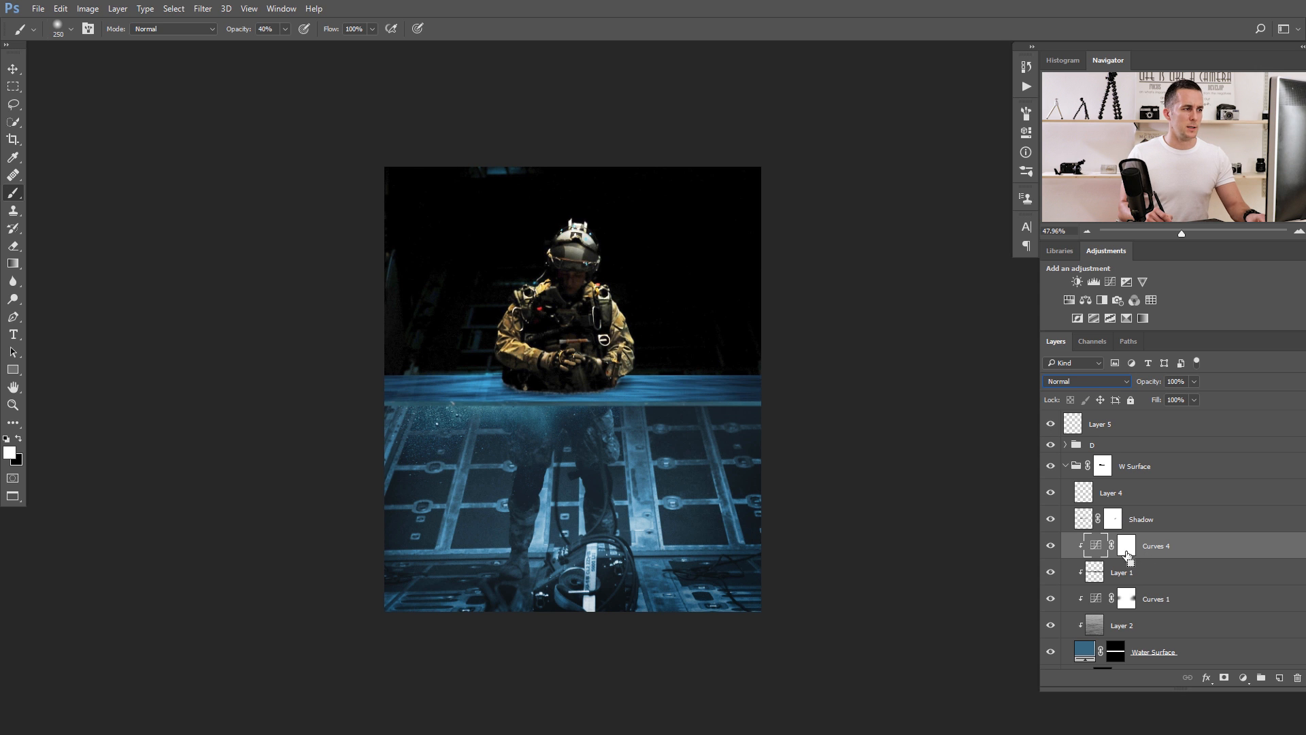
Try the Color blend mode on Curves 4 and settle on Luminosity.
left_click(1093, 385)
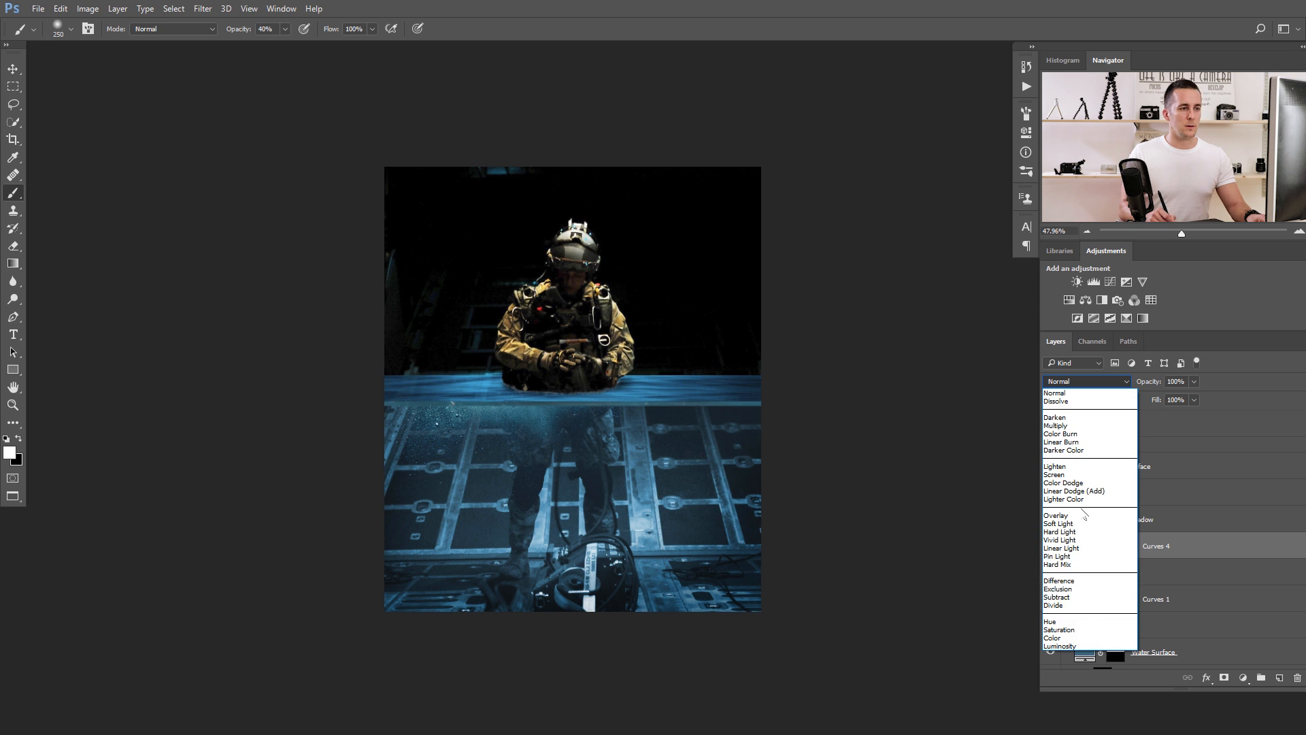
left_click(1073, 638)
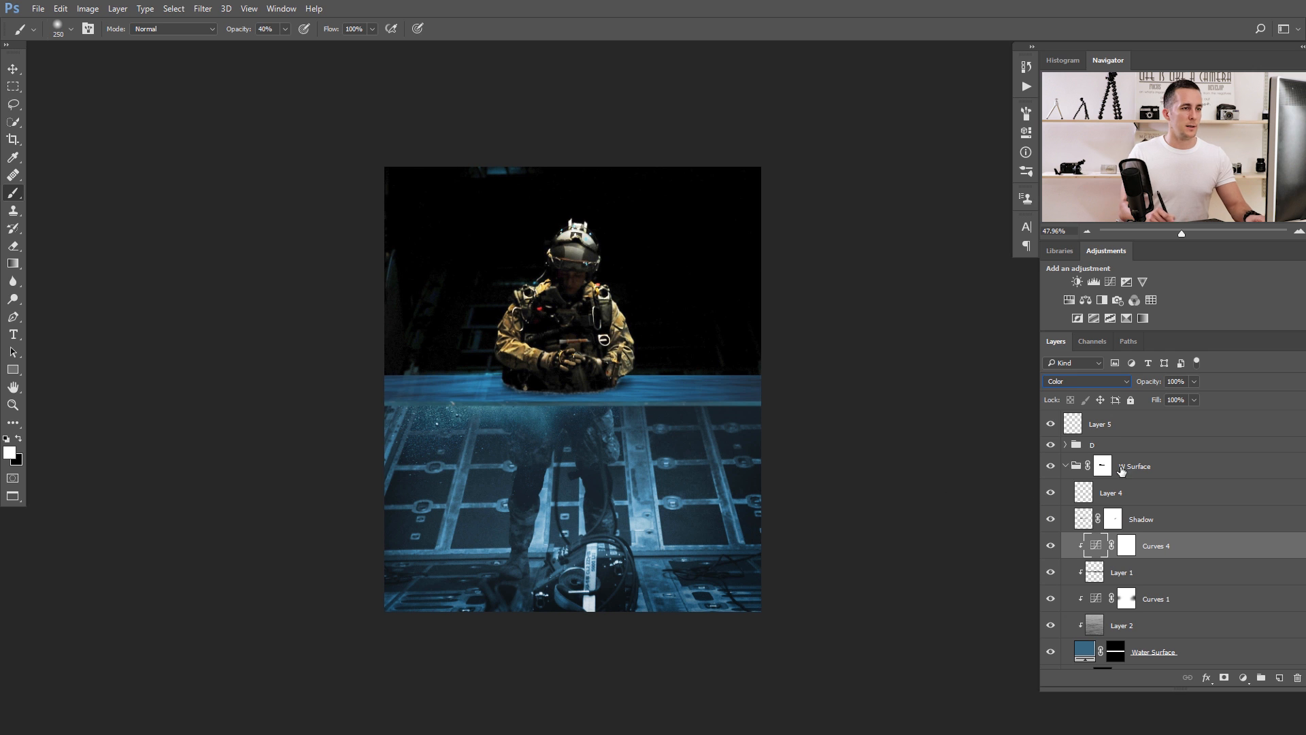
left_click(1119, 383)
left_click(1078, 649)
mouse_move(603, 393)
left_mouse_down()
mouse_move(653, 394)
mouse_move(604, 396)
left_mouse_up()
left_click_drag(724, 427, 629, 427)
Collapse the W Surface and Underwater groups and stamp all visible layers into a new layer above Layer 5.
left_click(1082, 421)
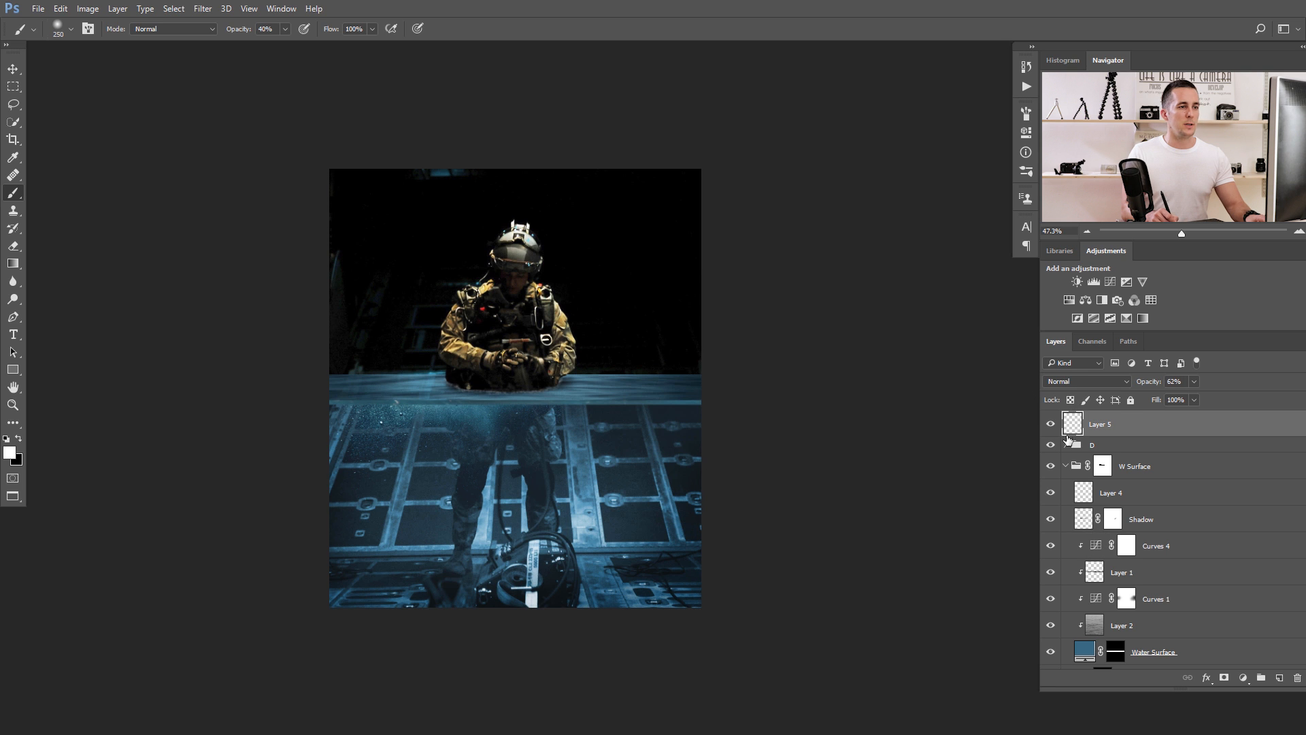
left_click(1065, 466)
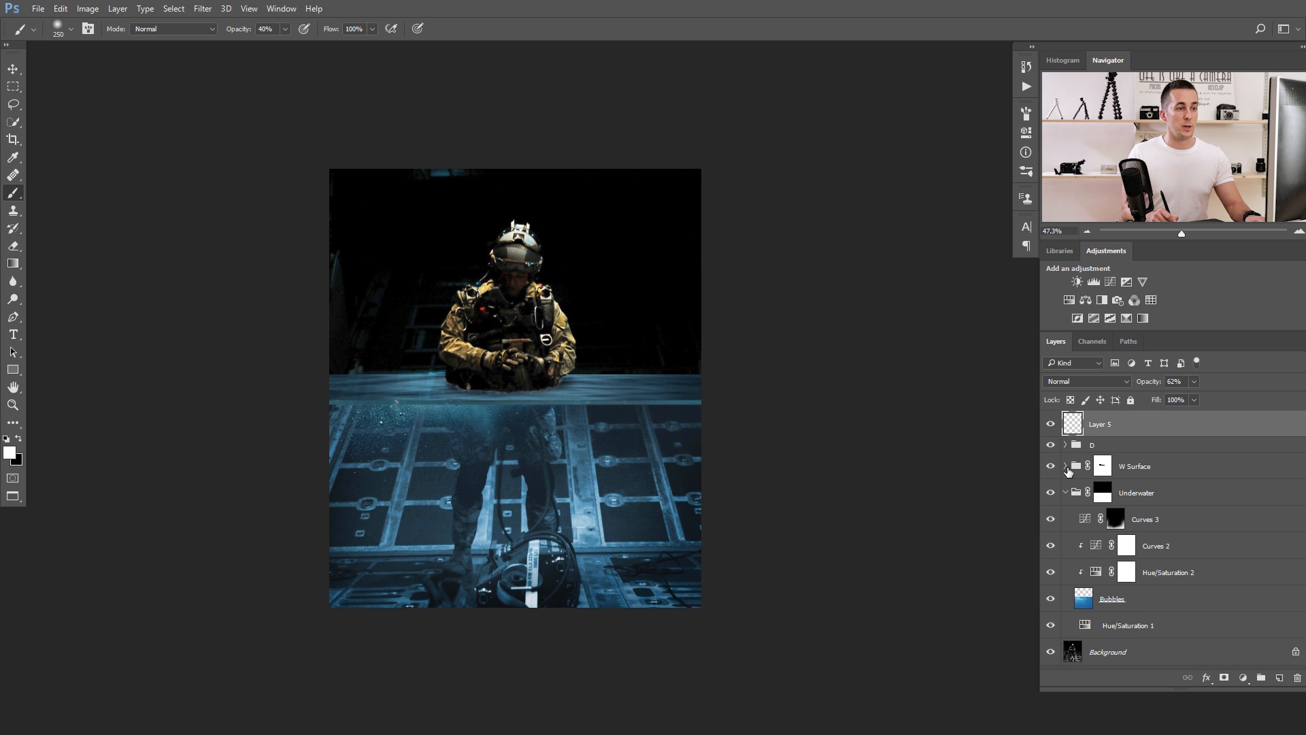
left_click(1065, 493)
key("ctrl+shift+alt+e")
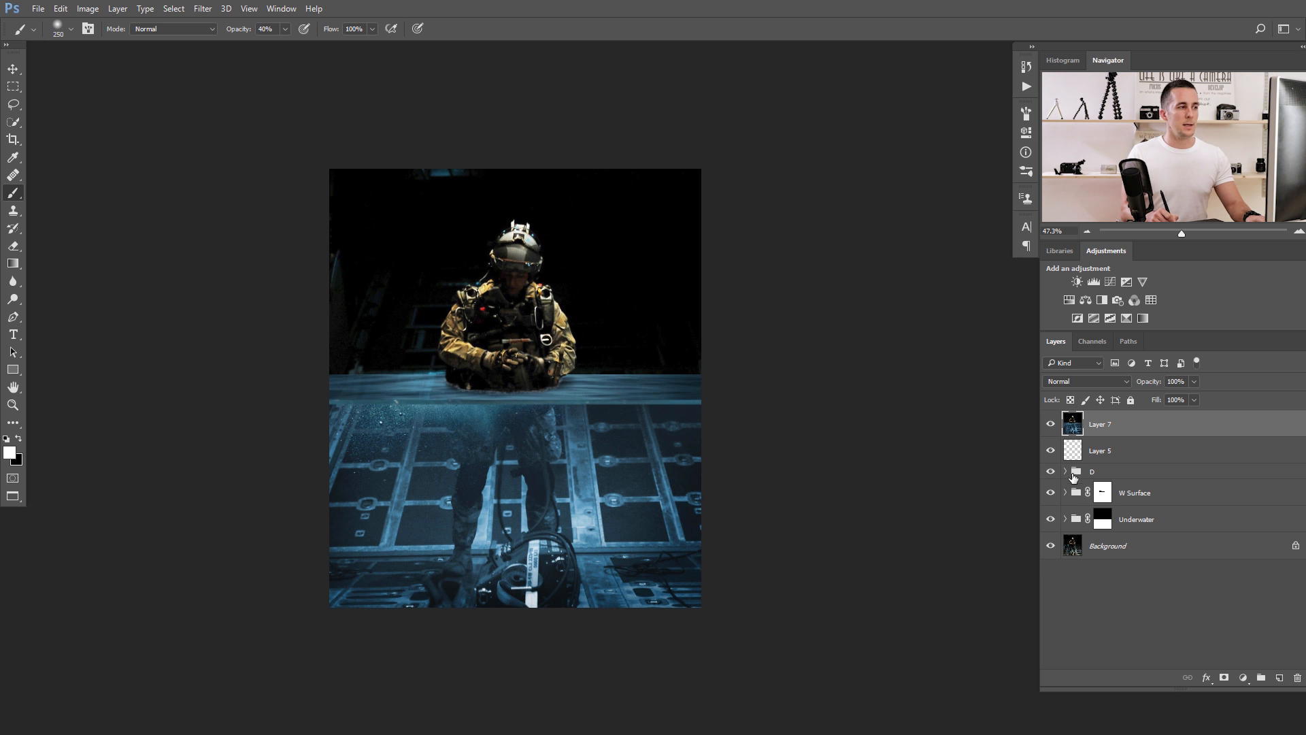
In the Camera Raw filter, set Contrast +23, Highlights +8, Shadows +19, Whites +8, Blacks -7 and Clarity +12 for the merged layer.
left_click(203, 8)
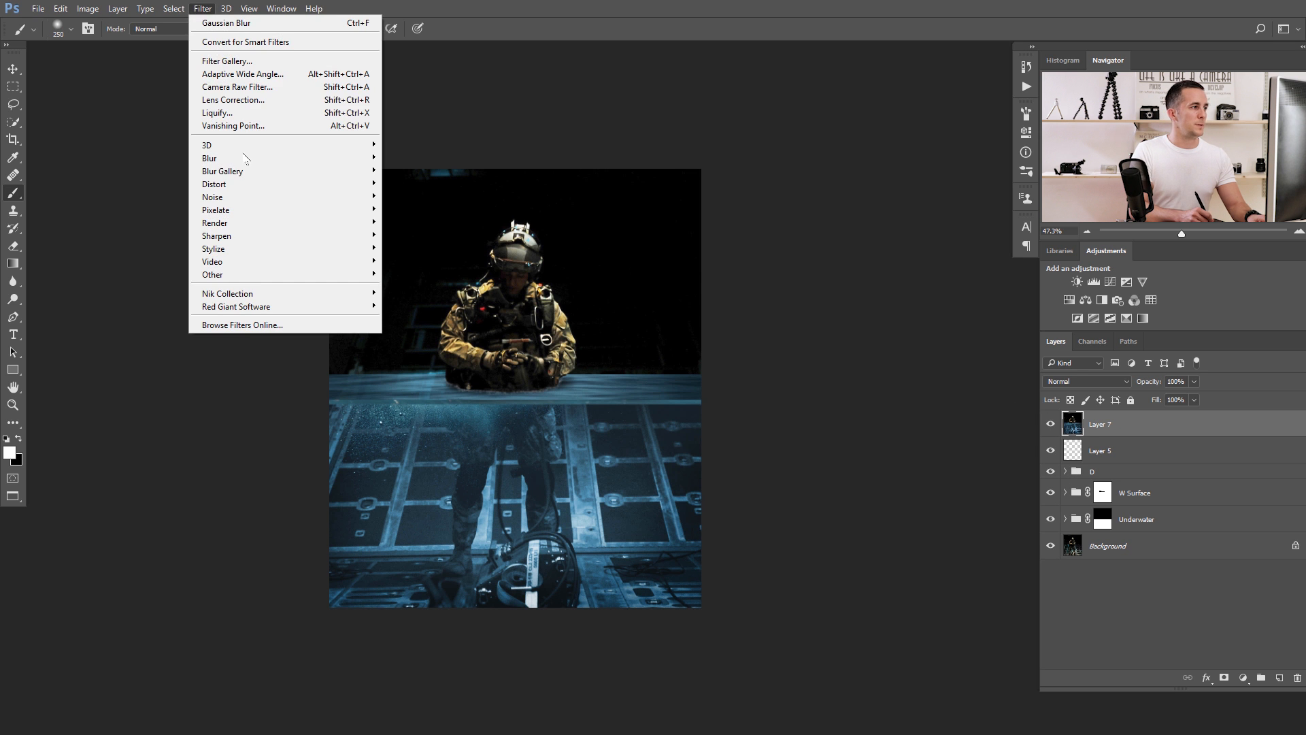
left_click(286, 87)
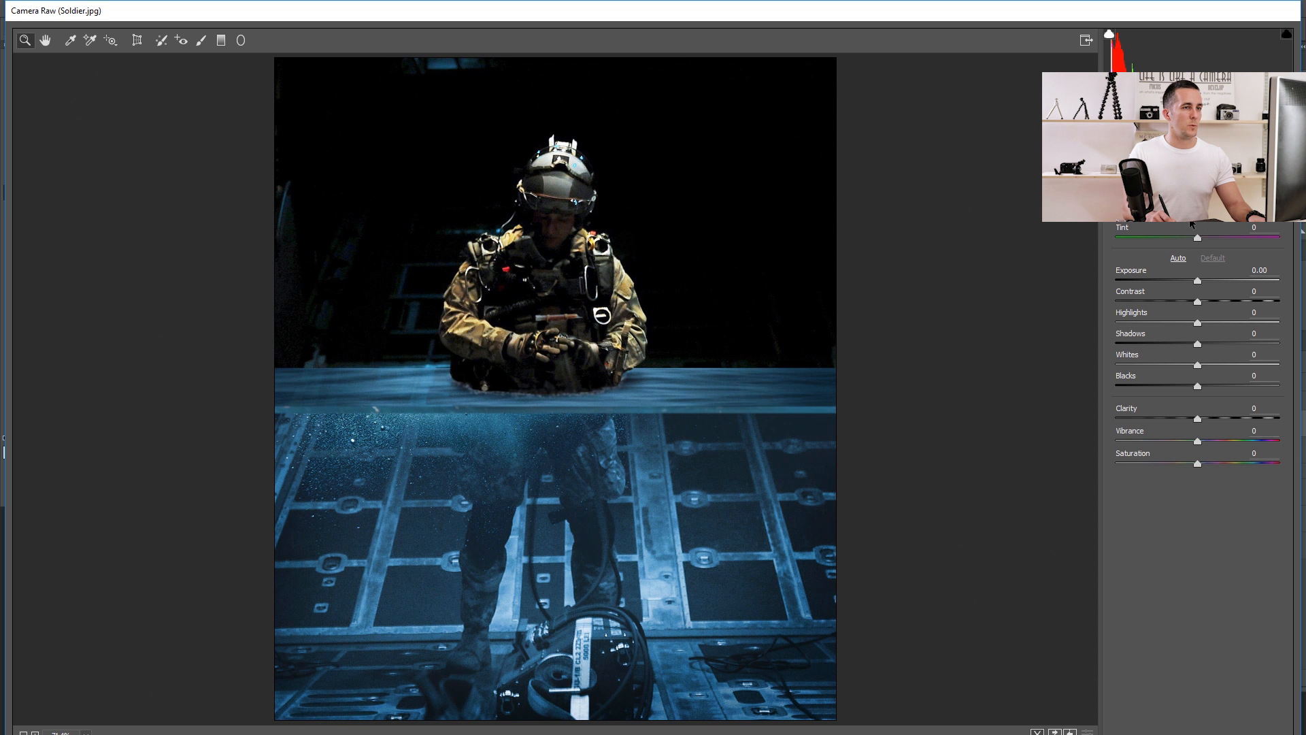
mouse_move(1198, 302)
left_mouse_down()
mouse_move(1215, 301)
mouse_move(1215, 345)
mouse_move(1192, 386)
mouse_move(1203, 323)
left_mouse_up()
left_click_drag(1200, 419, 1209, 419)
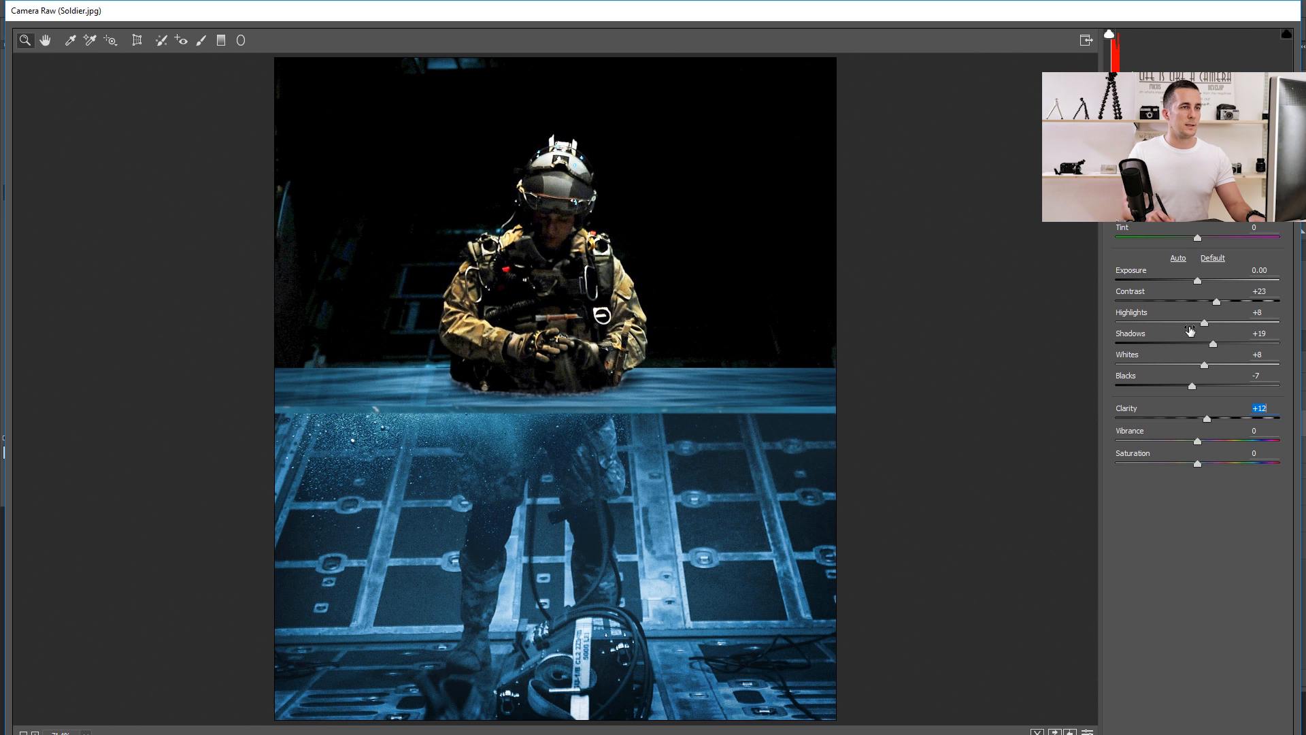
Split-tone the image with shadow hue 195 and saturation 13, and tint the highlights yellow.
left_click(1189, 151)
left_click(1203, 308)
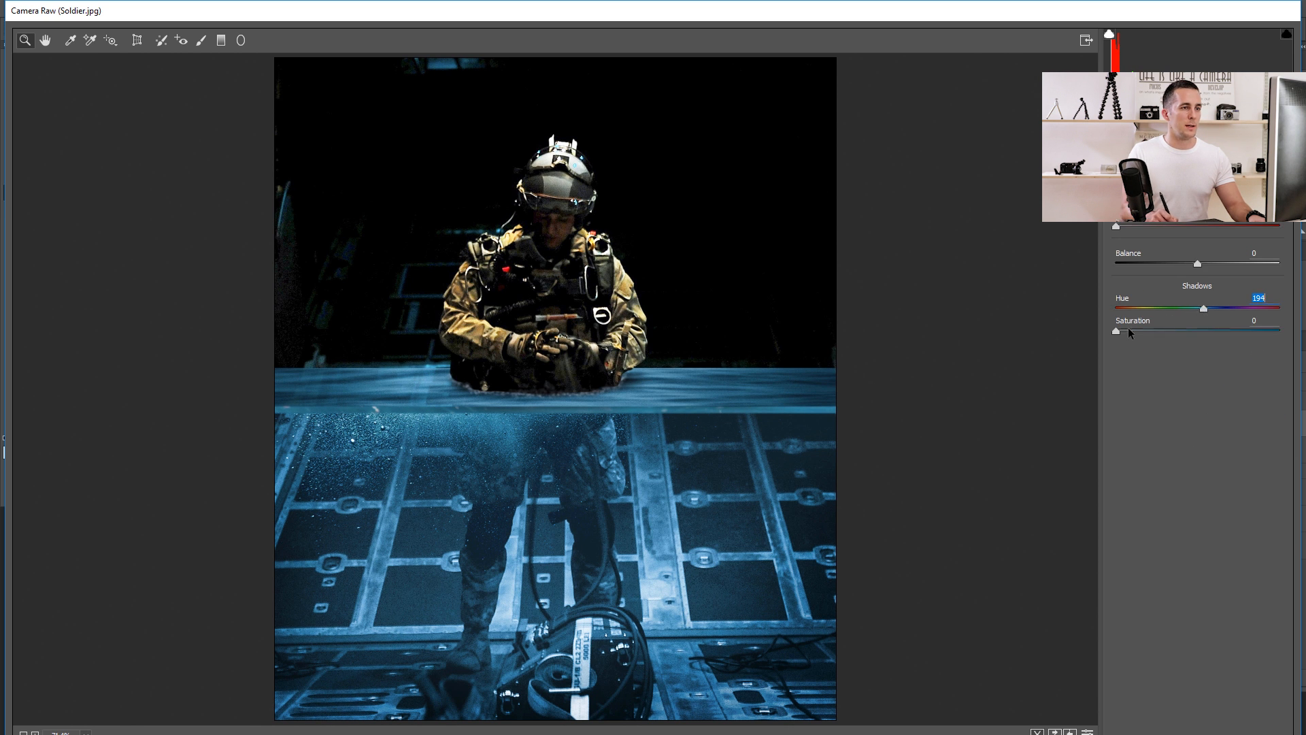
left_click_drag(1128, 330, 1136, 331)
left_click(1204, 307)
left_click(1137, 203)
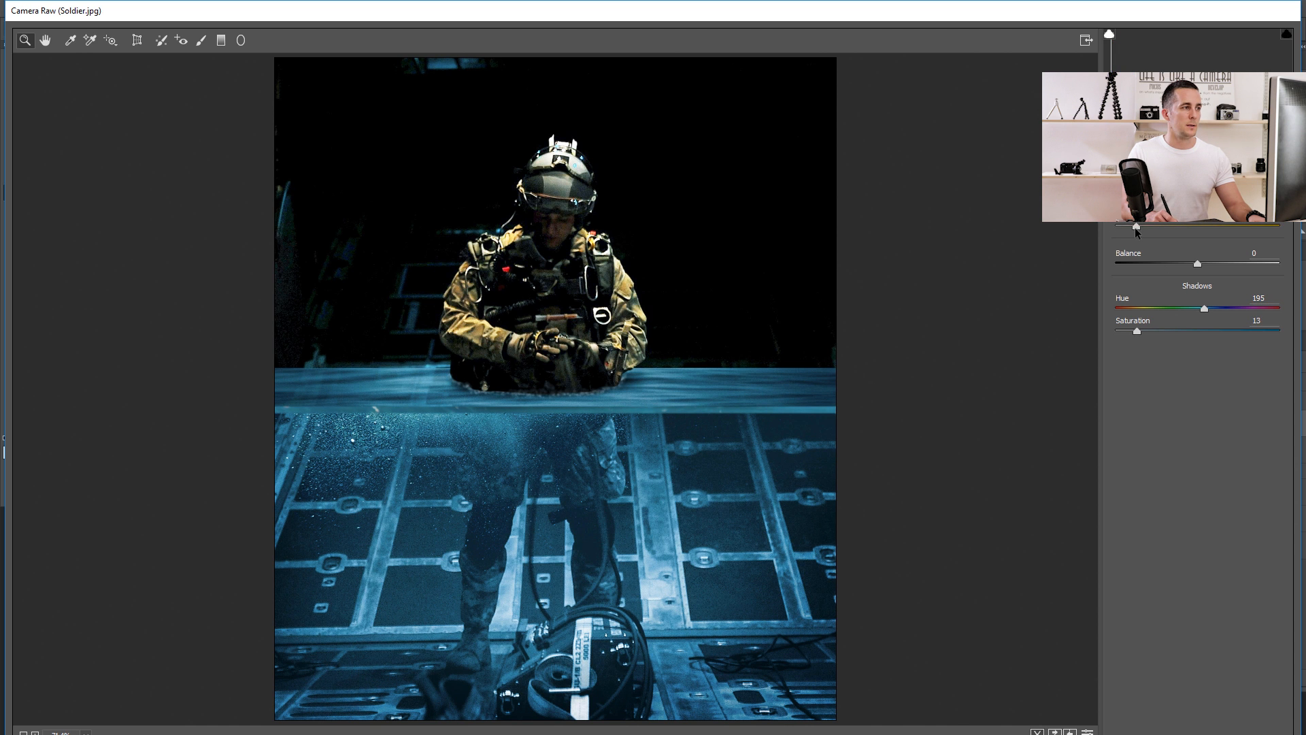
left_click_drag(1137, 204, 1189, 268)
Add a Highlight Priority post-crop vignette with an amount of -14.
left_click(1223, 147)
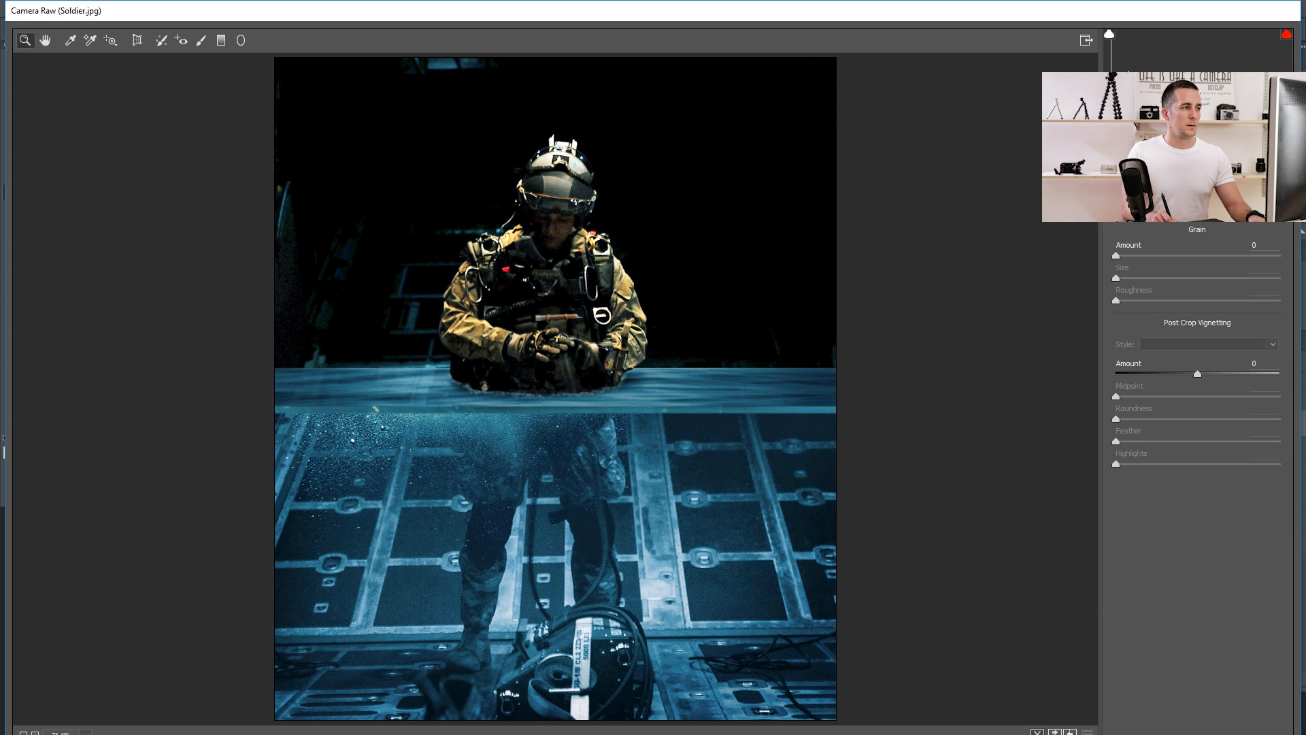
key("p")
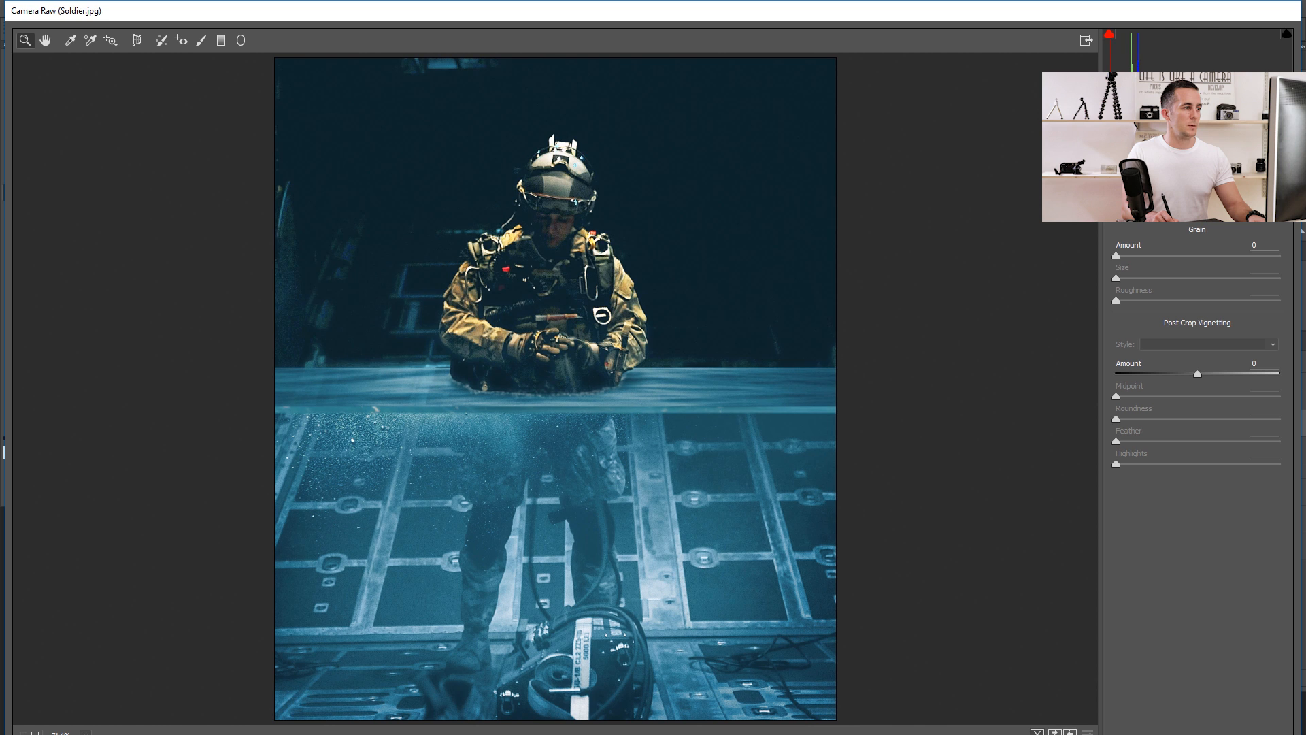
left_click_drag(1197, 374, 1188, 375)
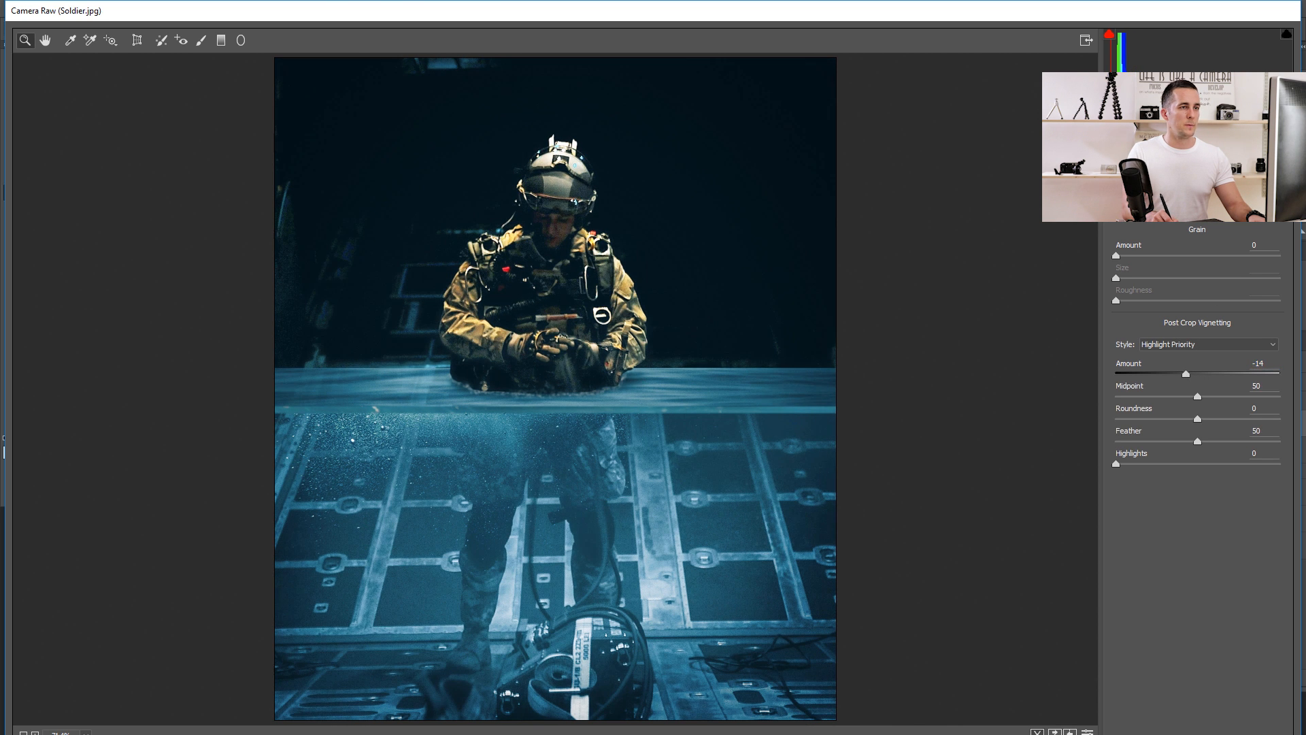
Lower the sharpening radius to its minimum and apply the Camera Raw adjustments to the merged layer.
left_click(1154, 145)
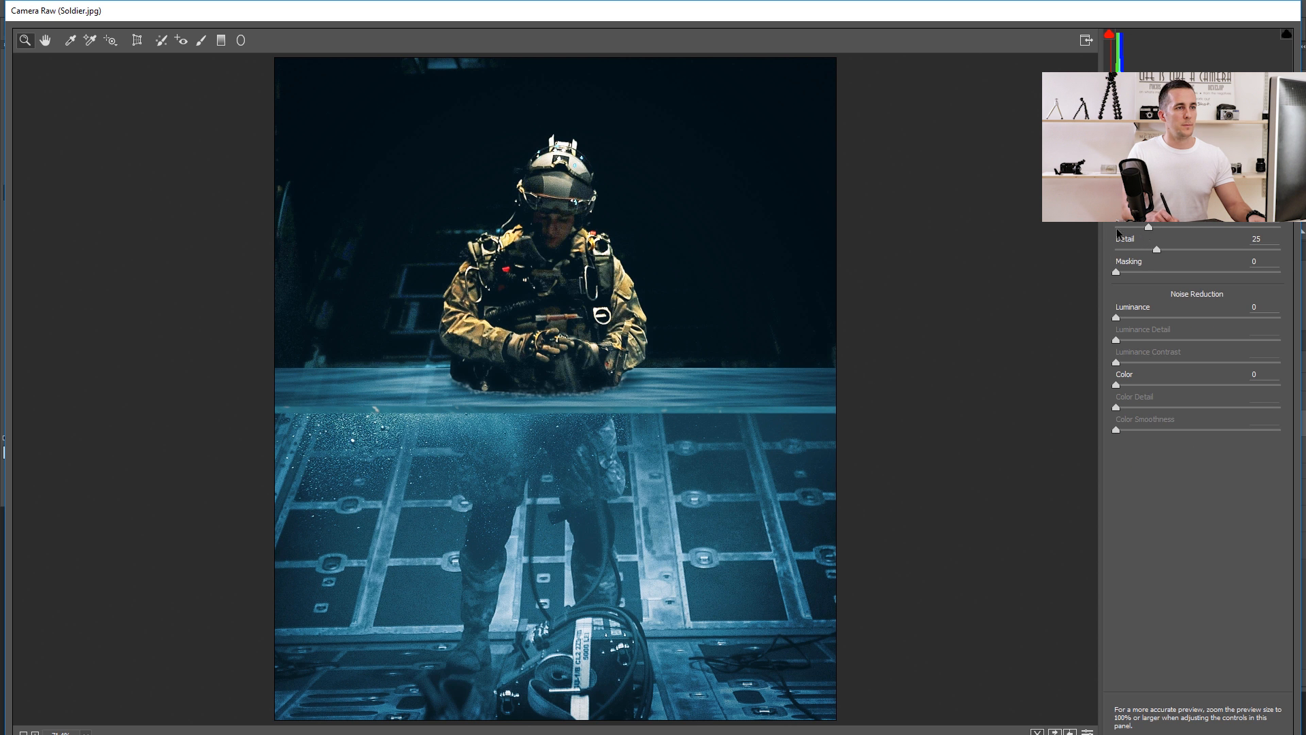
left_click_drag(1140, 227, 1104, 227)
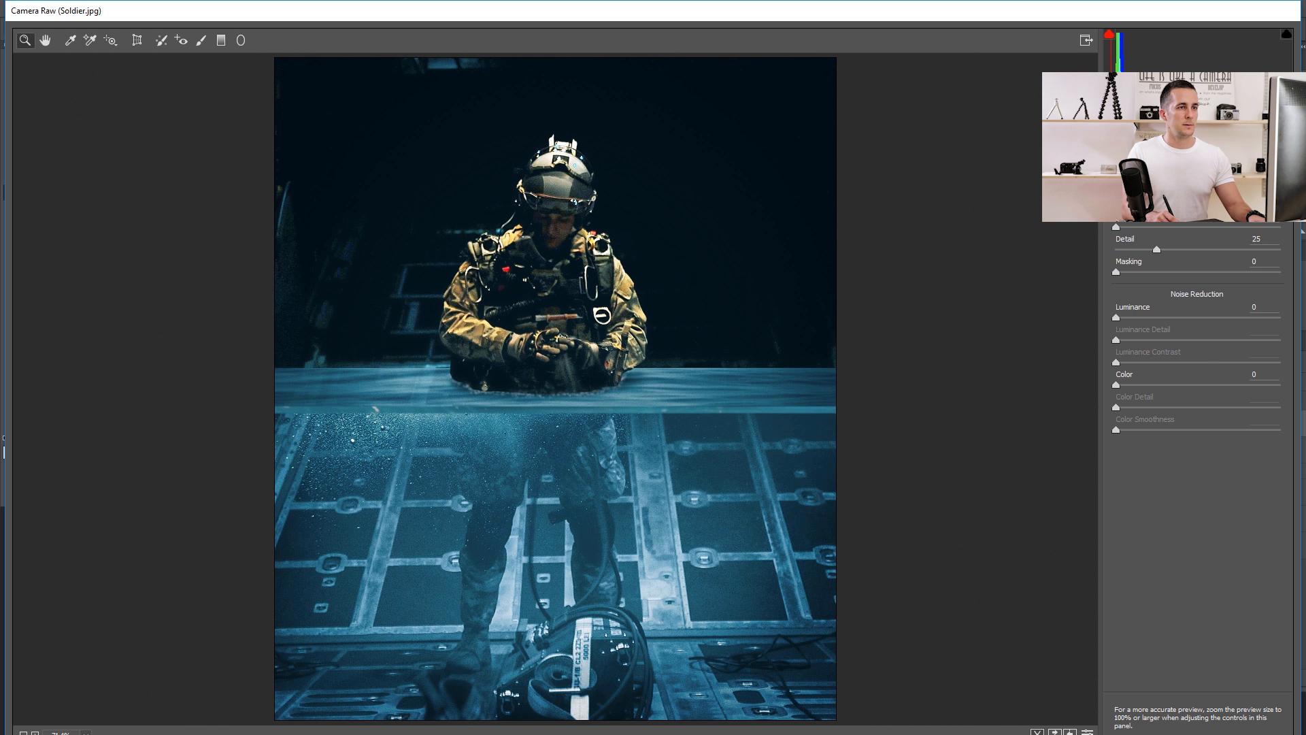
left_click(1116, 152)
key("Return")
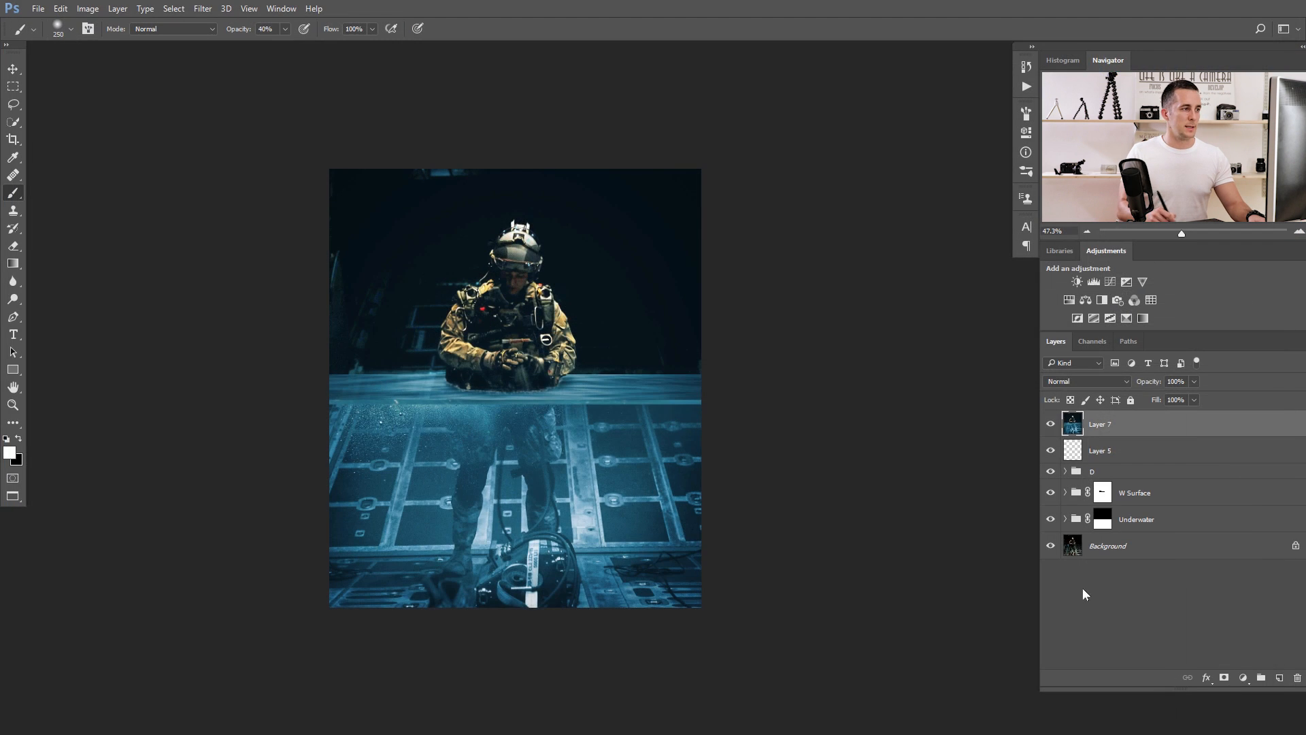
Compare the image with and without the graded Layer 7, and leave that layer hidden.
left_click(1051, 424)
left_click(1050, 425)
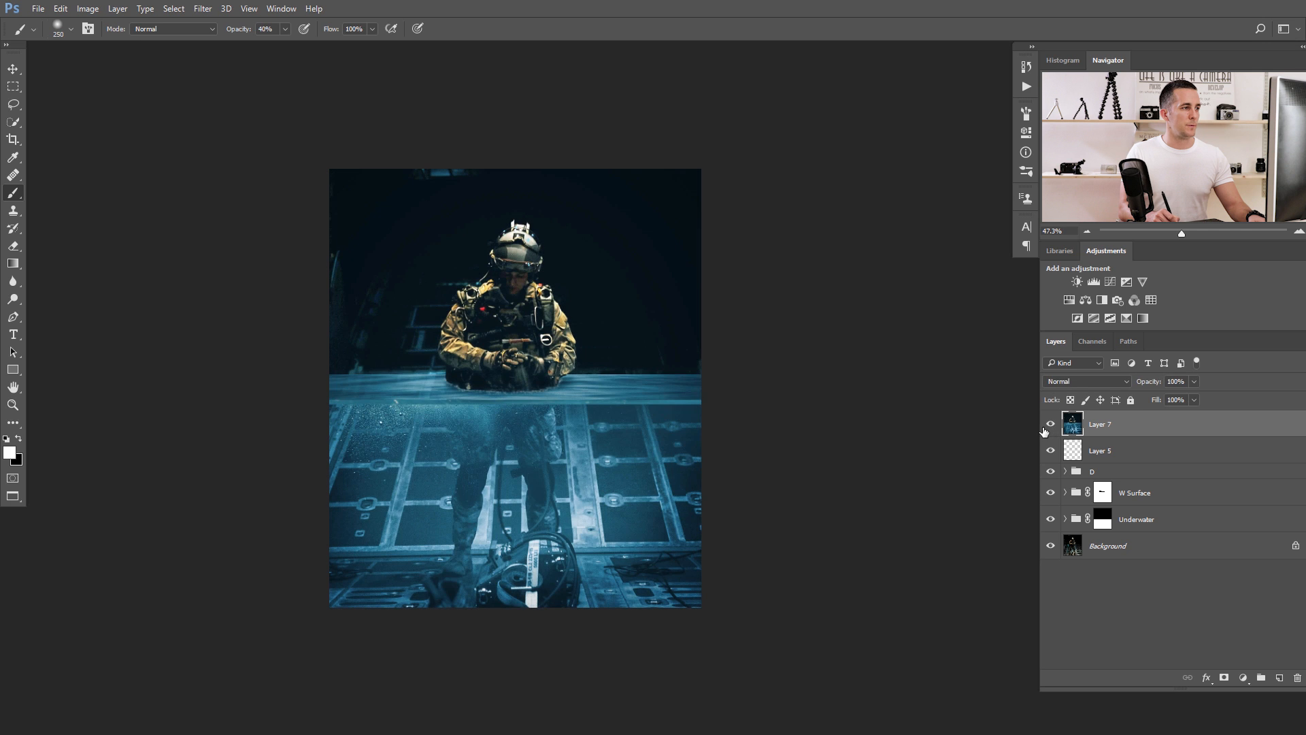
left_click(1050, 424)
left_click(1051, 424)
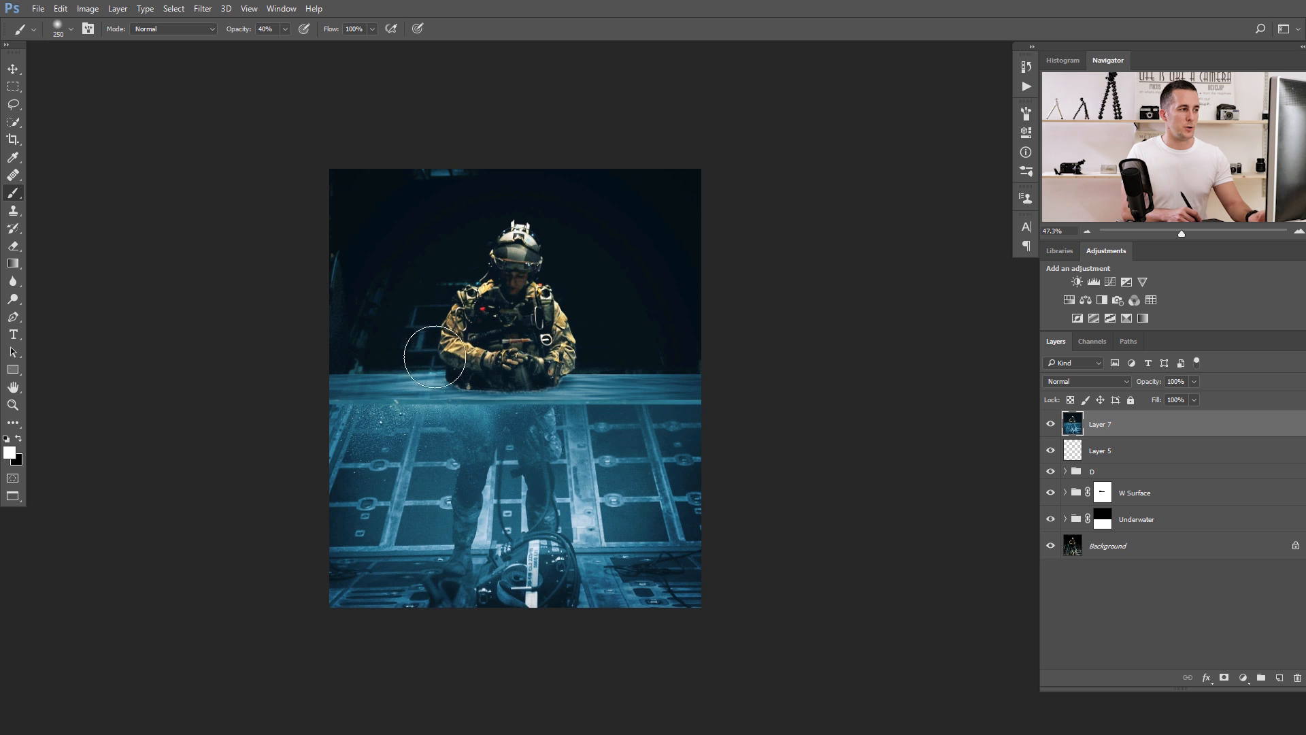
left_click(431, 392, "ctrl")
left_click(1050, 424)
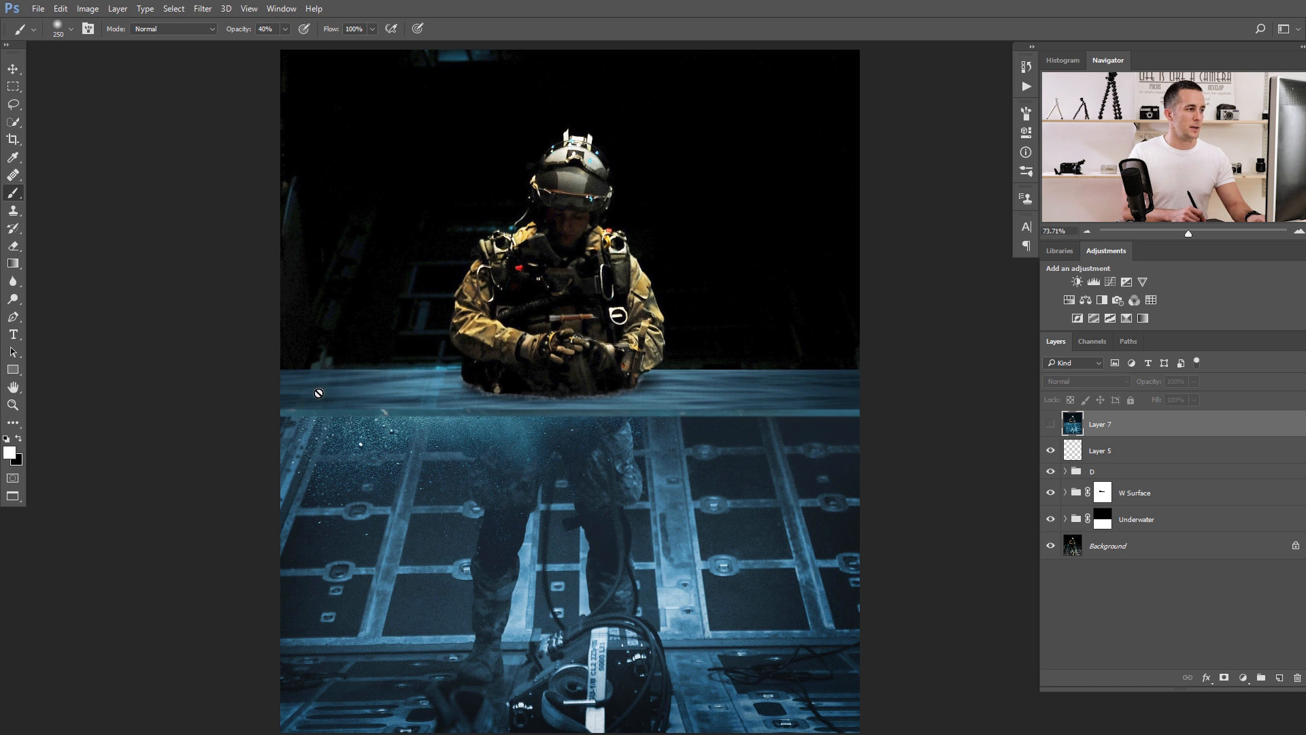
Duplicate the Background layer and move the copy to the top of the W Surface group.
left_click(1074, 494)
left_click(1074, 498)
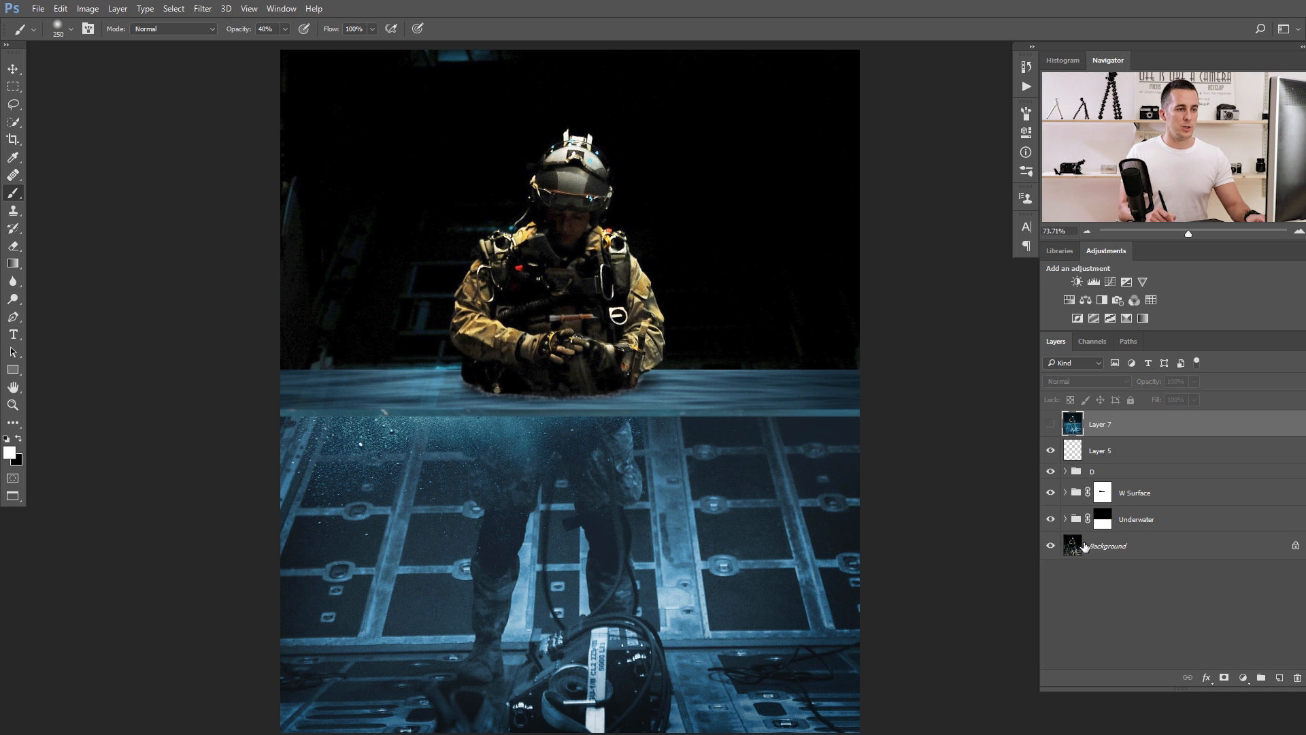
left_click(1085, 546)
key("ctrl+j")
left_click(1074, 494)
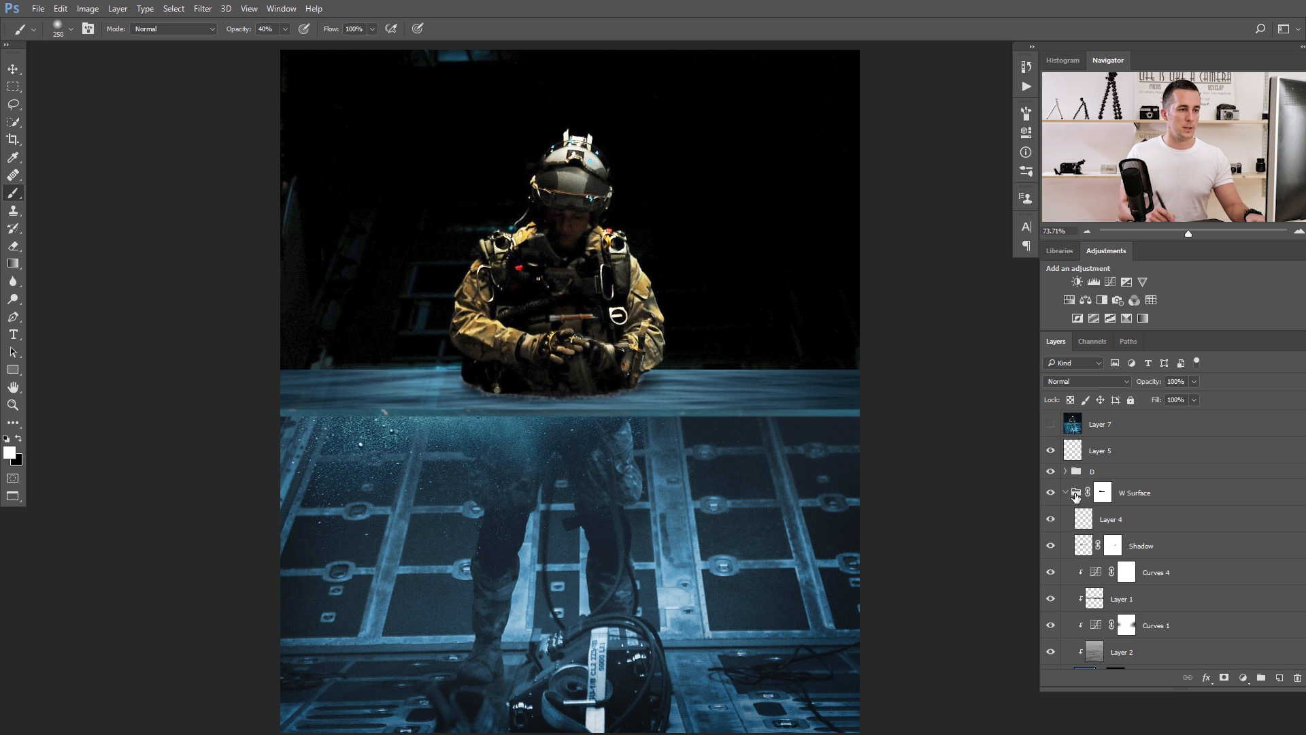
scroll(1081, 493, "down", 3)
left_click_drag(1080, 651, 1073, 427)
scroll(1085, 443, "up", 1)
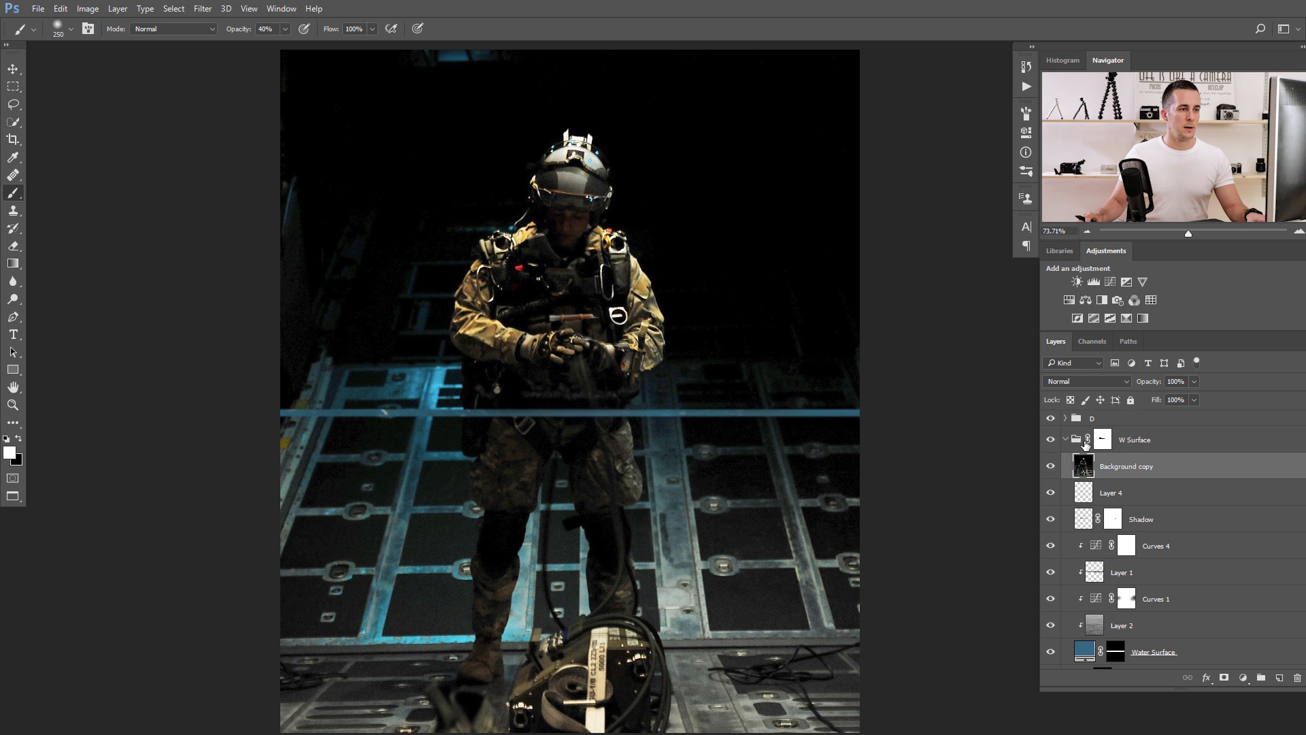
Copy the Water Surface mask onto Background copy and move that layer directly below Water Surface.
scroll(1108, 561, "down", 1)
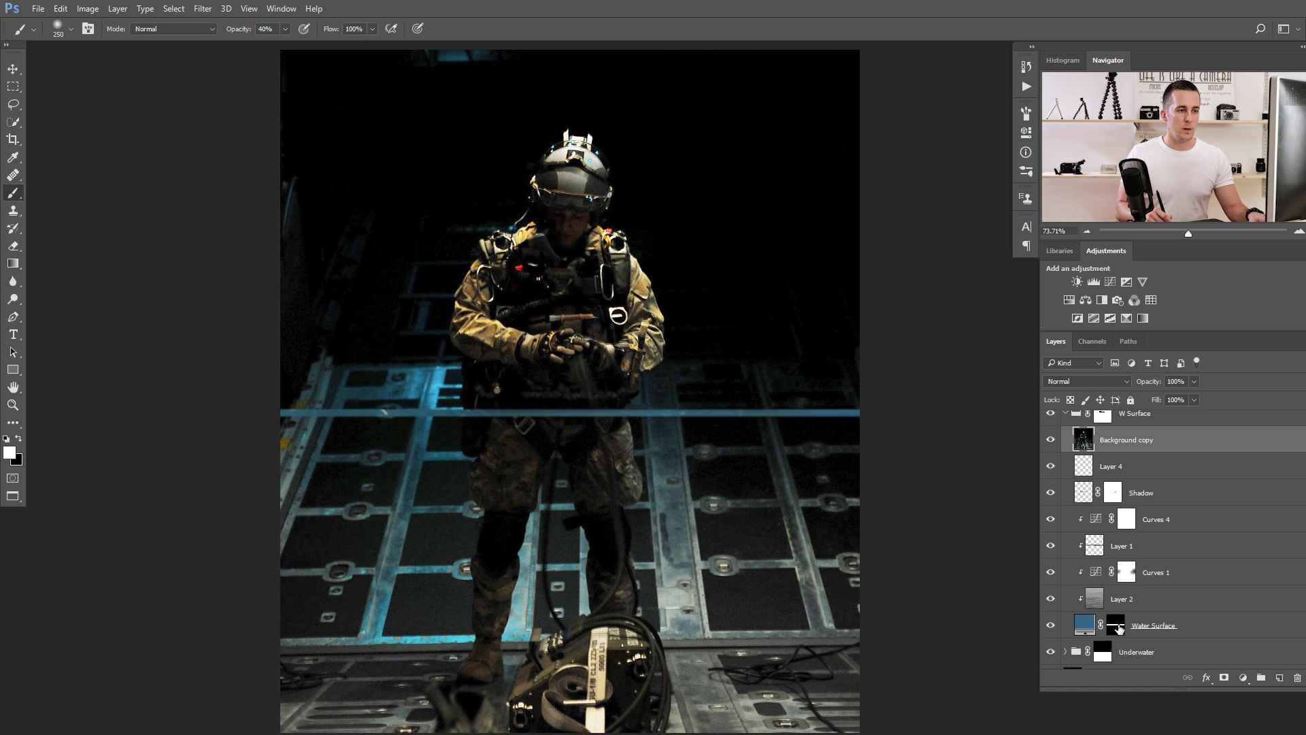
left_click_drag(1119, 629, 1133, 443)
left_click(1049, 440)
left_click(1049, 441)
left_click(1051, 442)
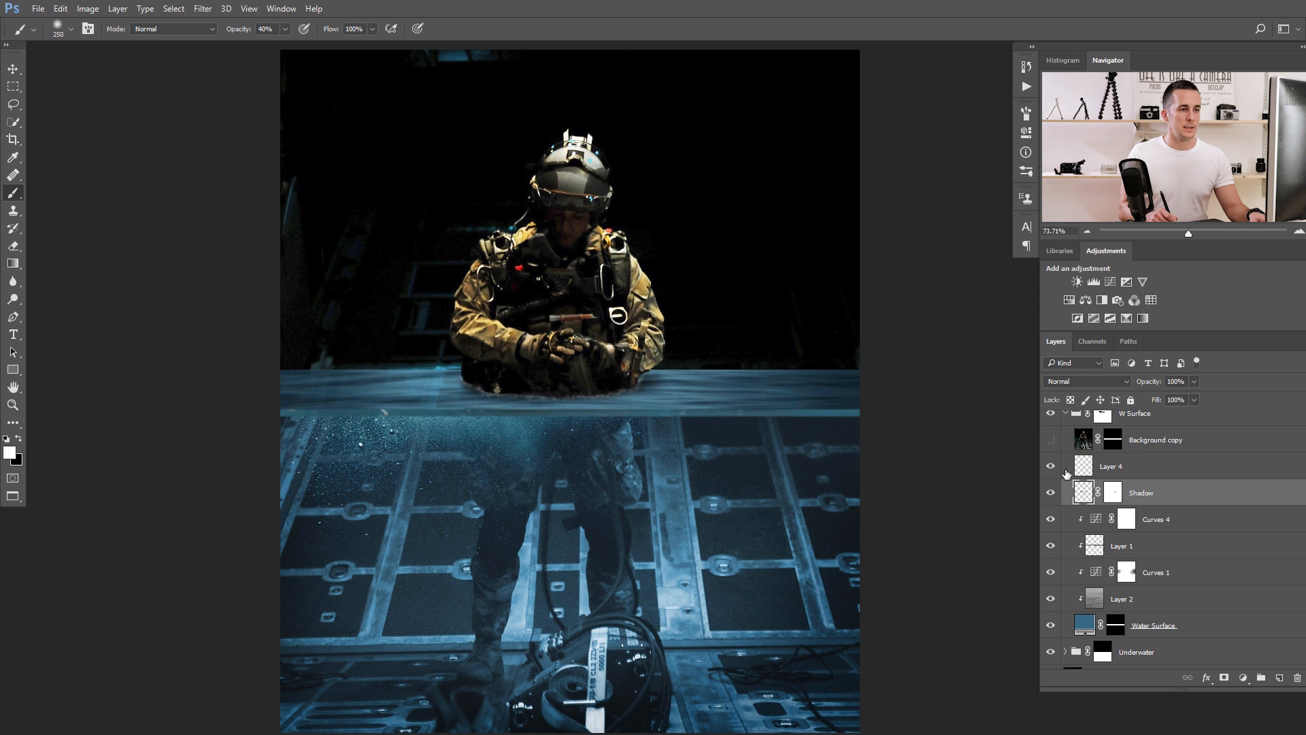
left_click(1051, 440)
left_click_drag(1084, 441, 1102, 637)
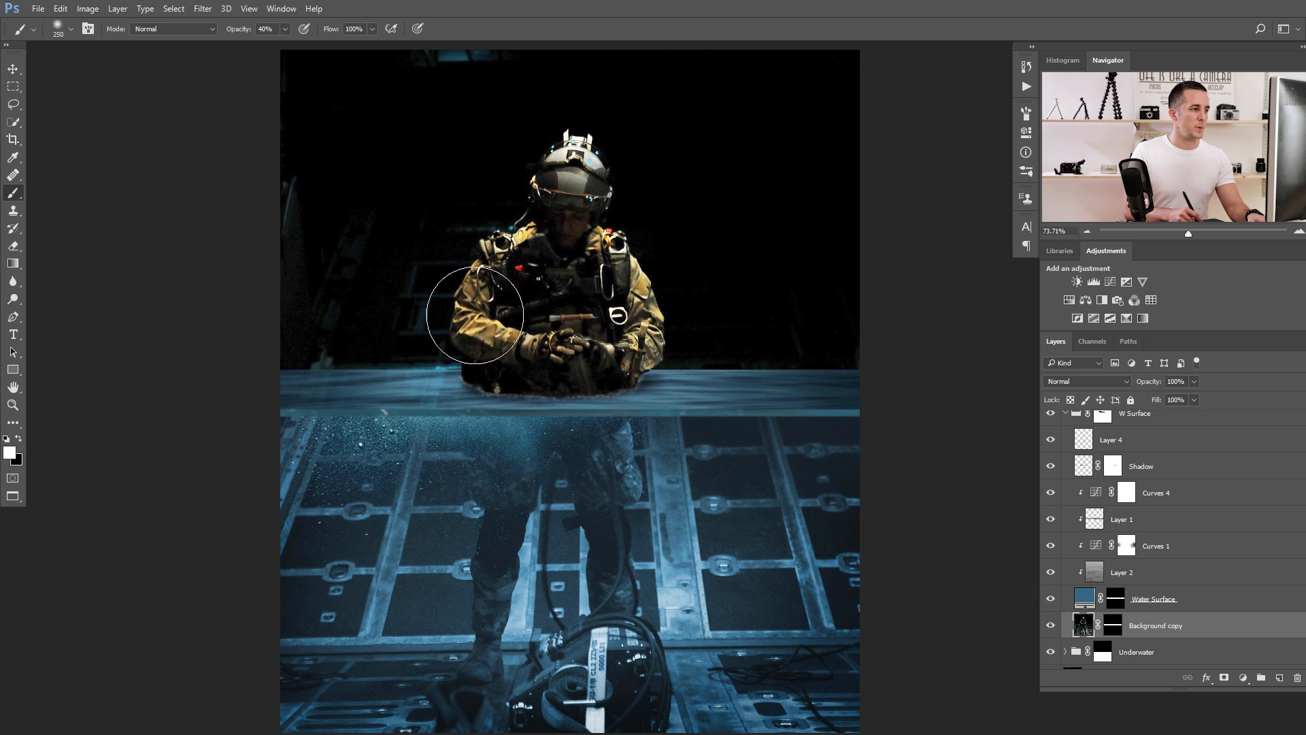
Distort Background copy with the ZigZag filter, using amount 5, 10 ridges and the Pond Ripples style.
scroll(357, 380, "up", 2)
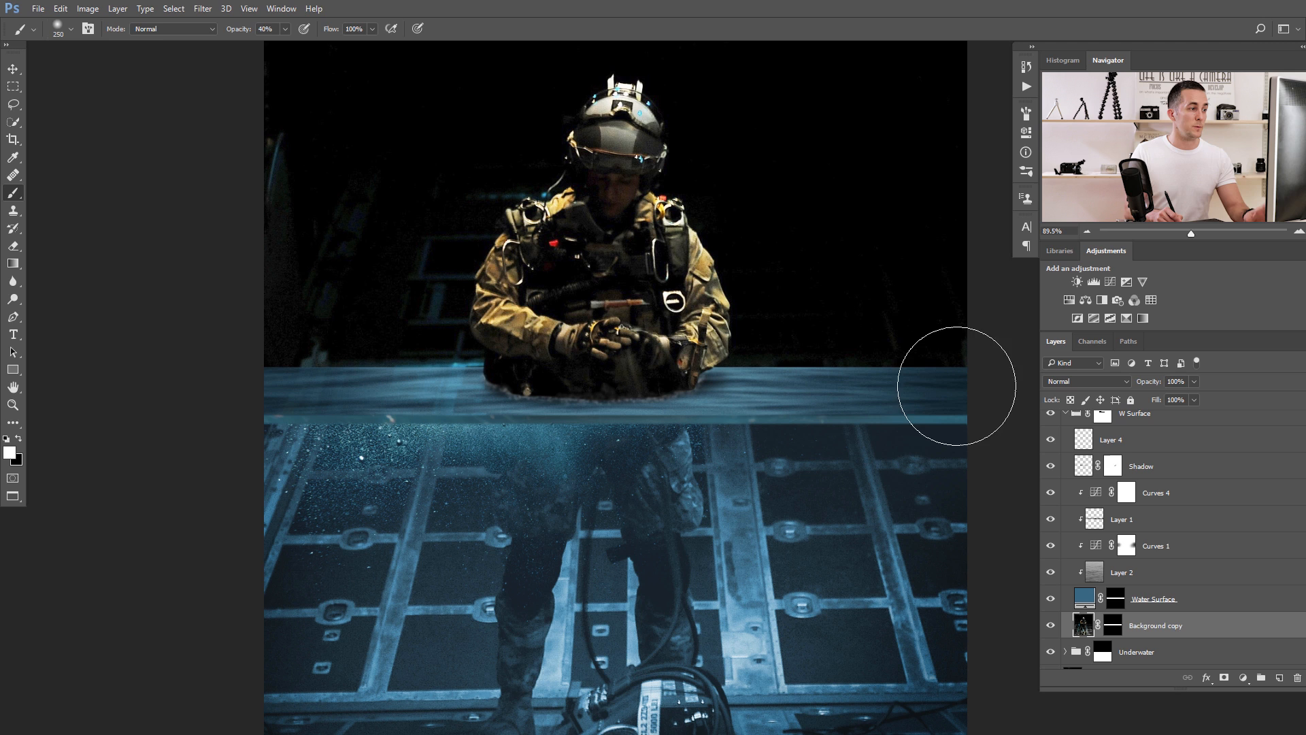
left_click(203, 8)
mouse_move(259, 185)
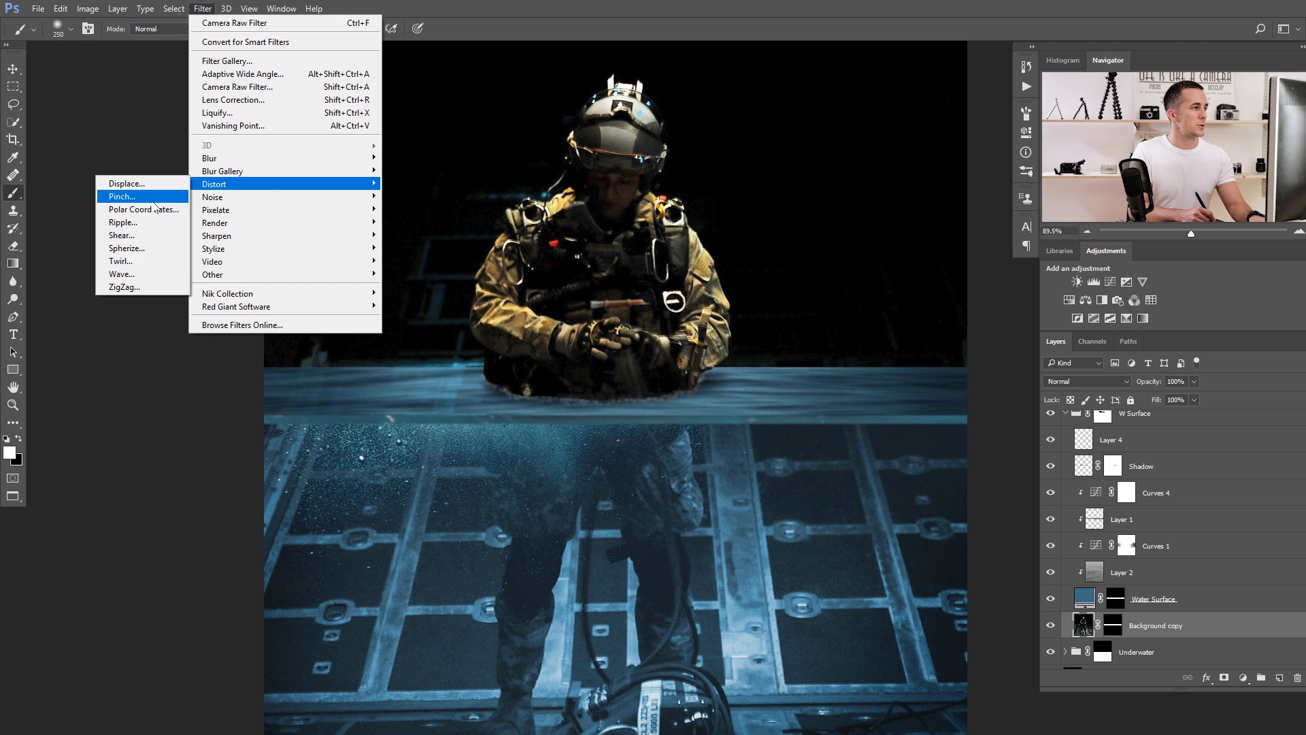
left_click(124, 287)
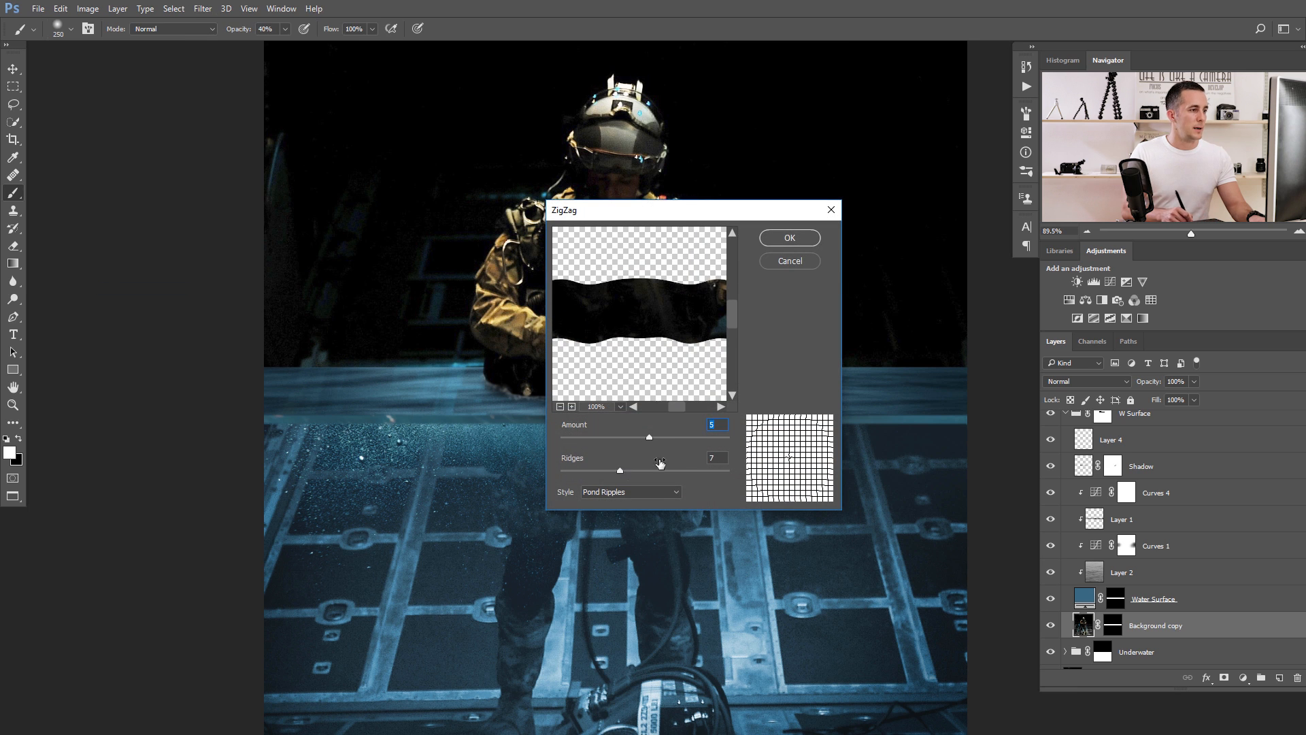
left_click_drag(624, 308, 717, 319)
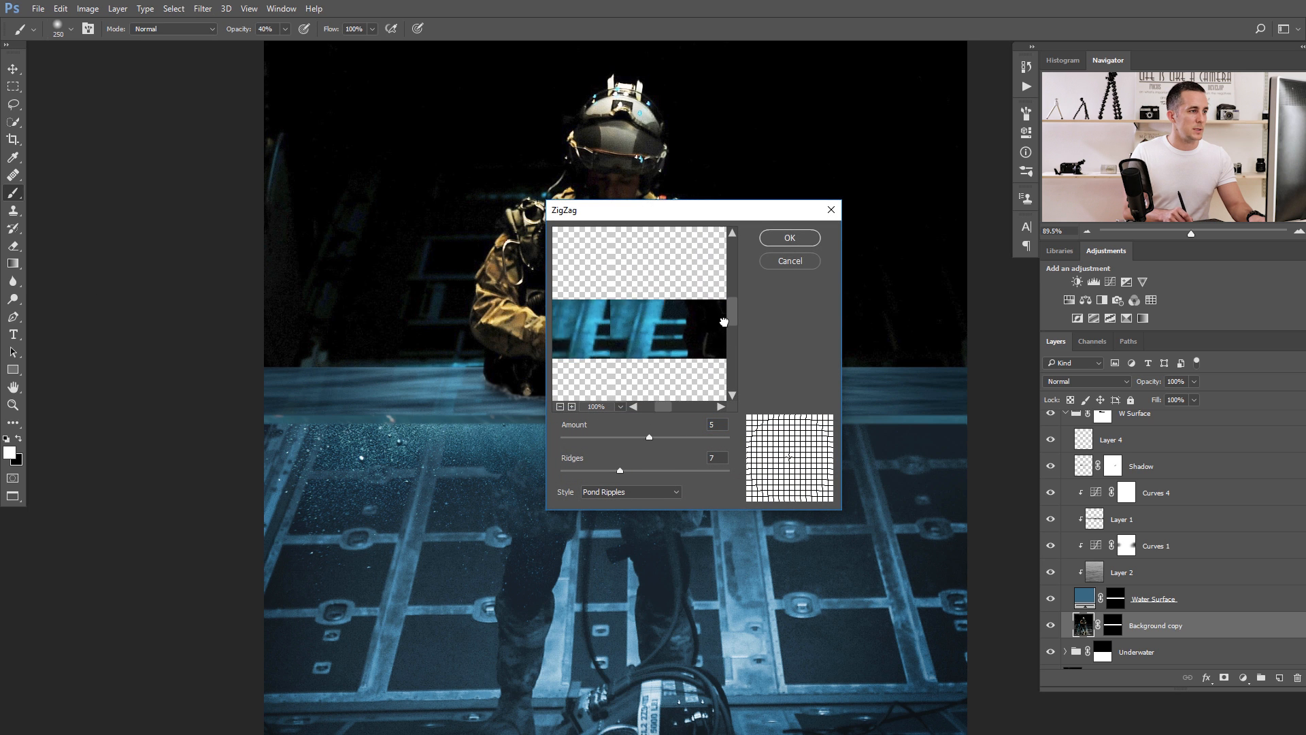
mouse_move(619, 472)
left_mouse_down()
mouse_move(657, 475)
mouse_move(660, 438)
mouse_move(647, 438)
mouse_move(631, 470)
mouse_move(642, 474)
left_mouse_up()
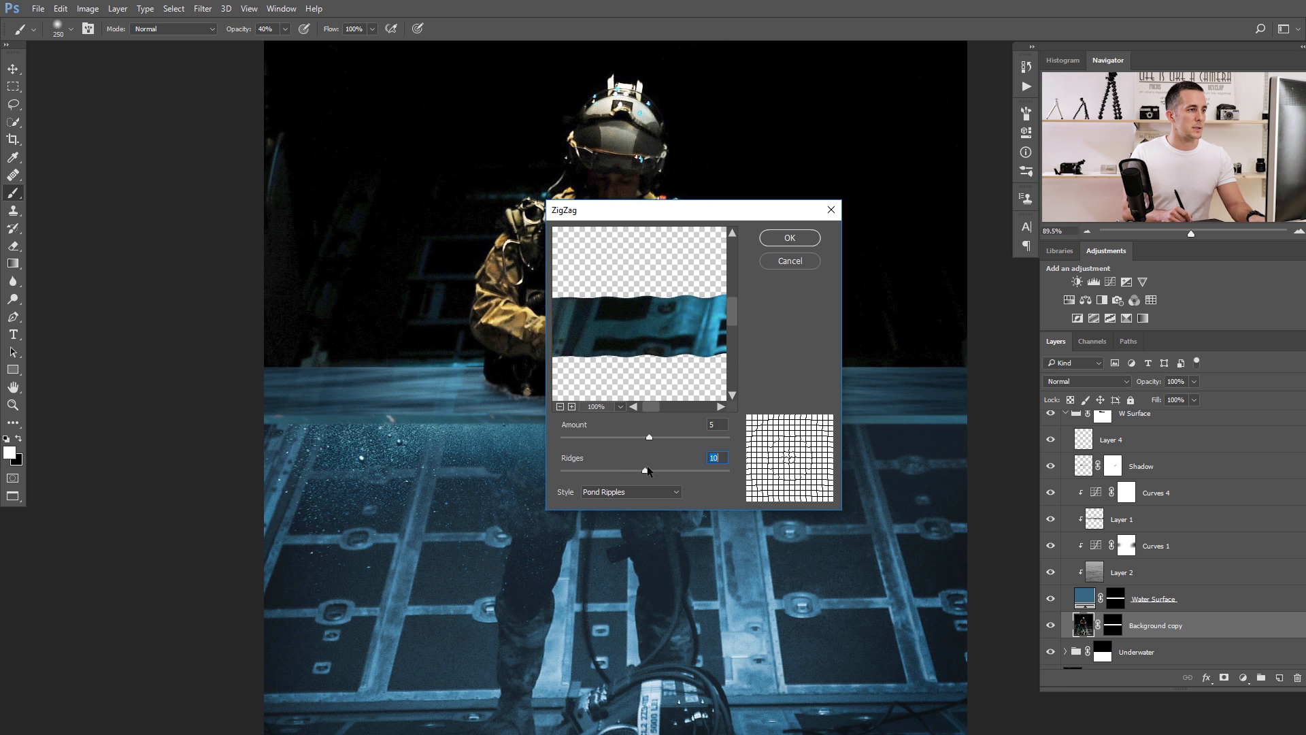
left_click(788, 238)
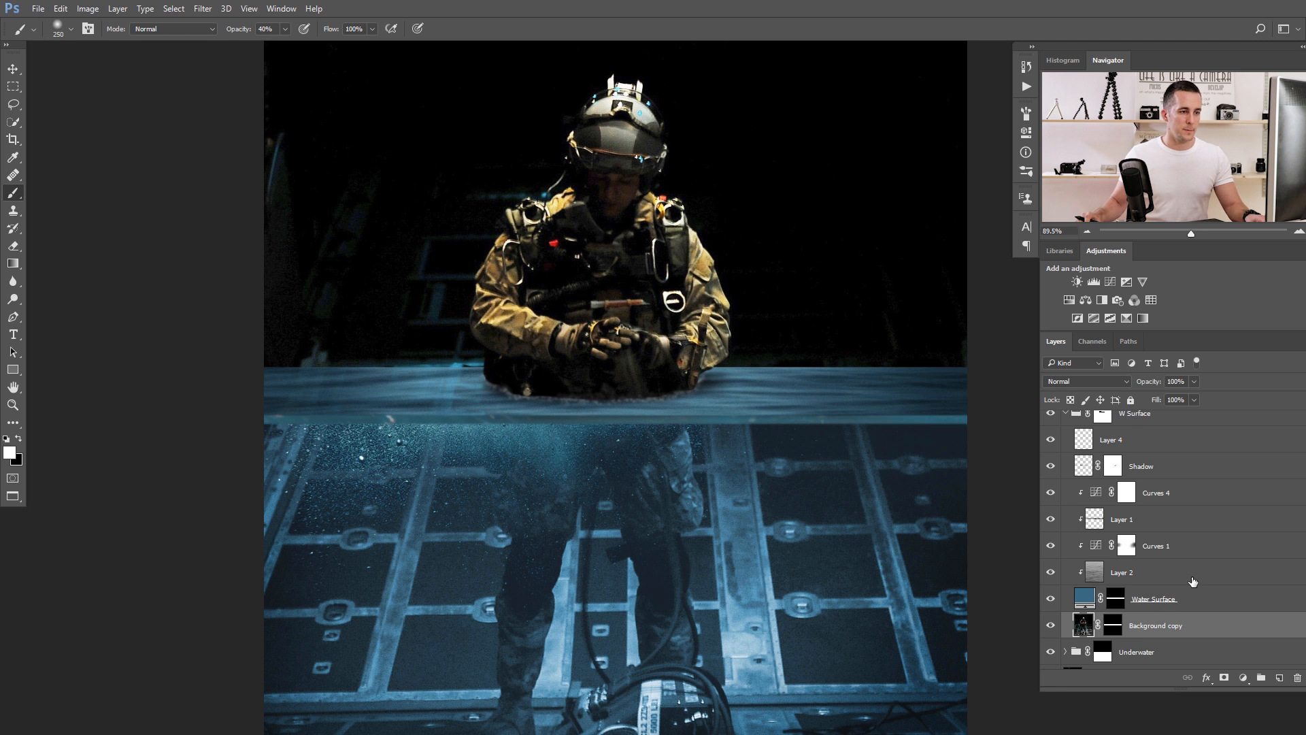
Inspect the Background copy mask, undo the ZigZag distortion and unlink the mask from its layer.
scroll(1192, 580, "down", 1)
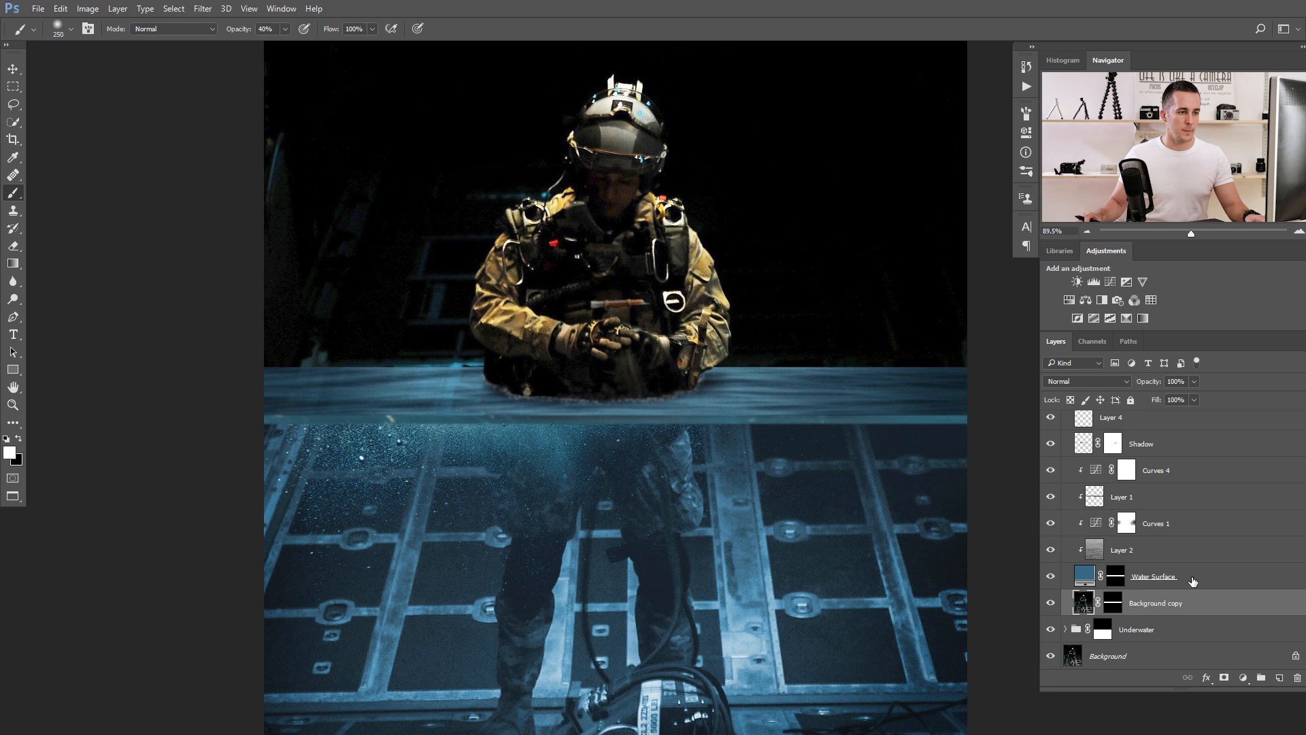
left_click(1116, 602, "alt")
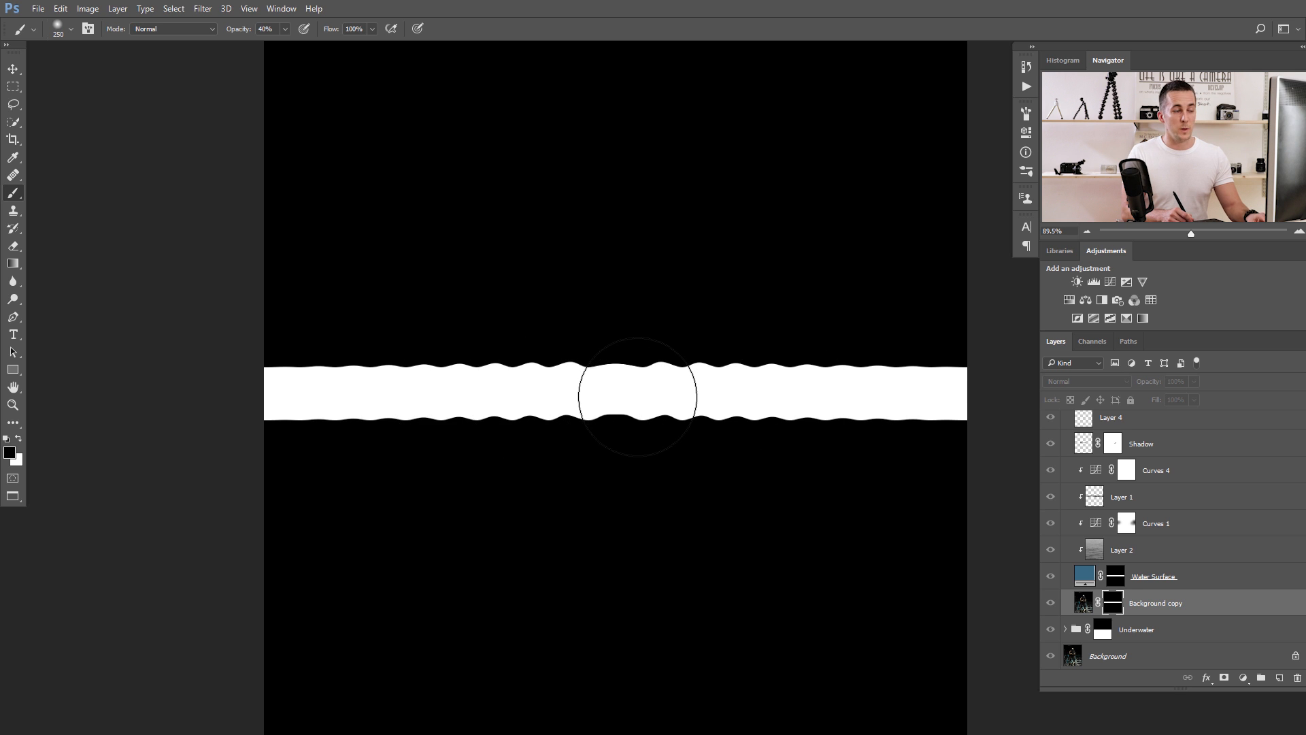
key("ctrl+z")
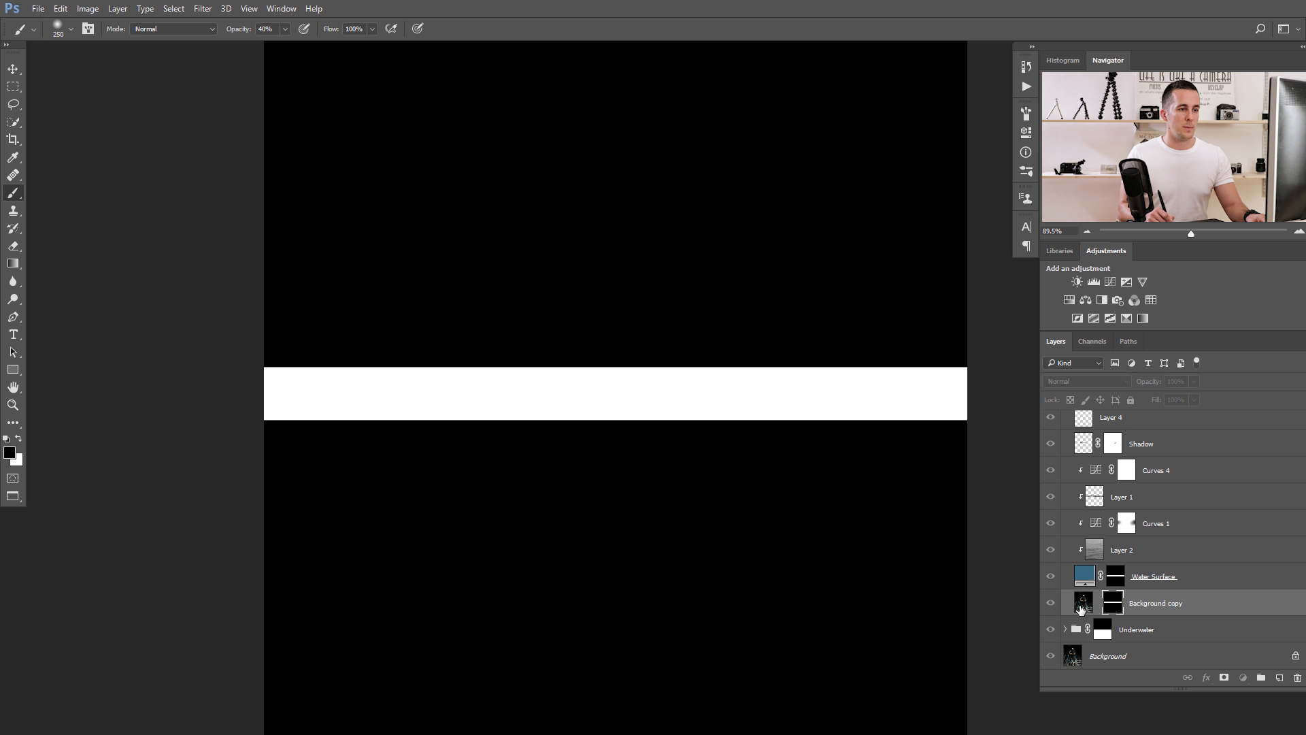
left_click(1112, 605, "alt")
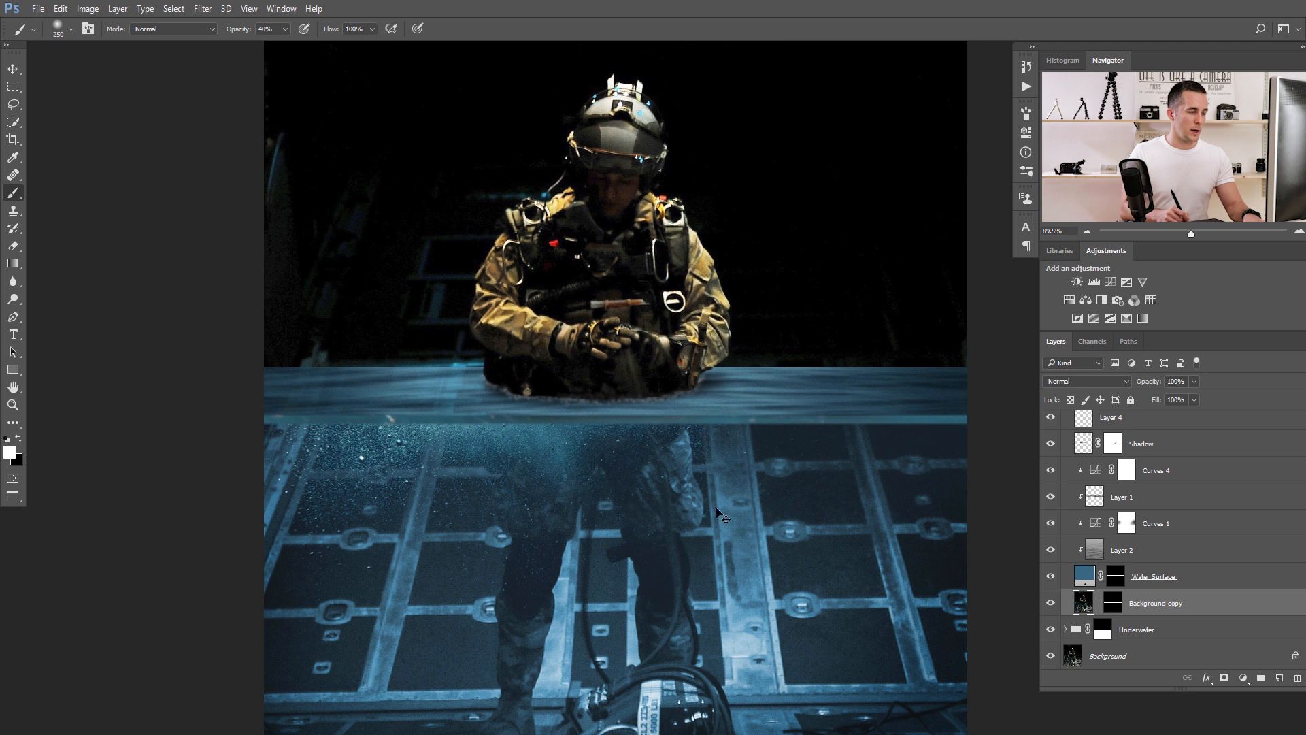
Inspect the waterline around the soldier's waist and make the color-graded Layer 7 visible.
left_click_drag(493, 418, 509, 415)
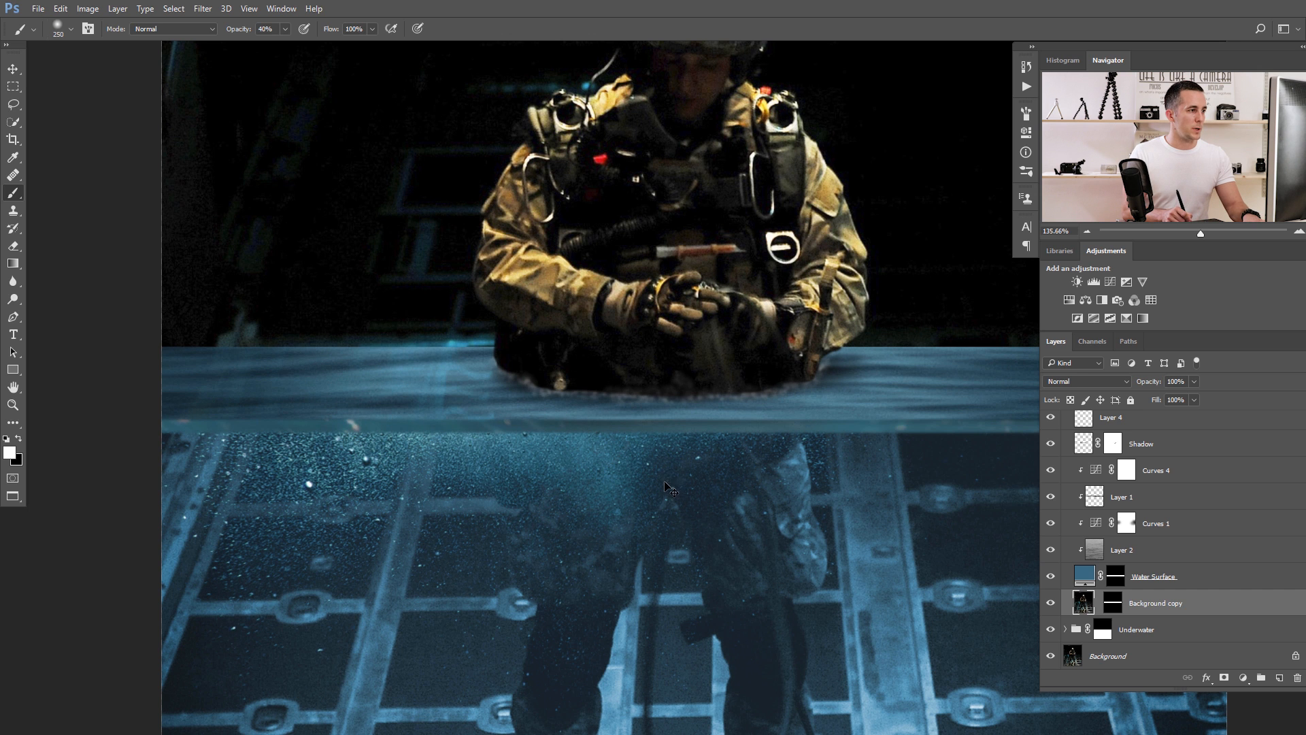
left_click_drag(524, 422, 393, 422)
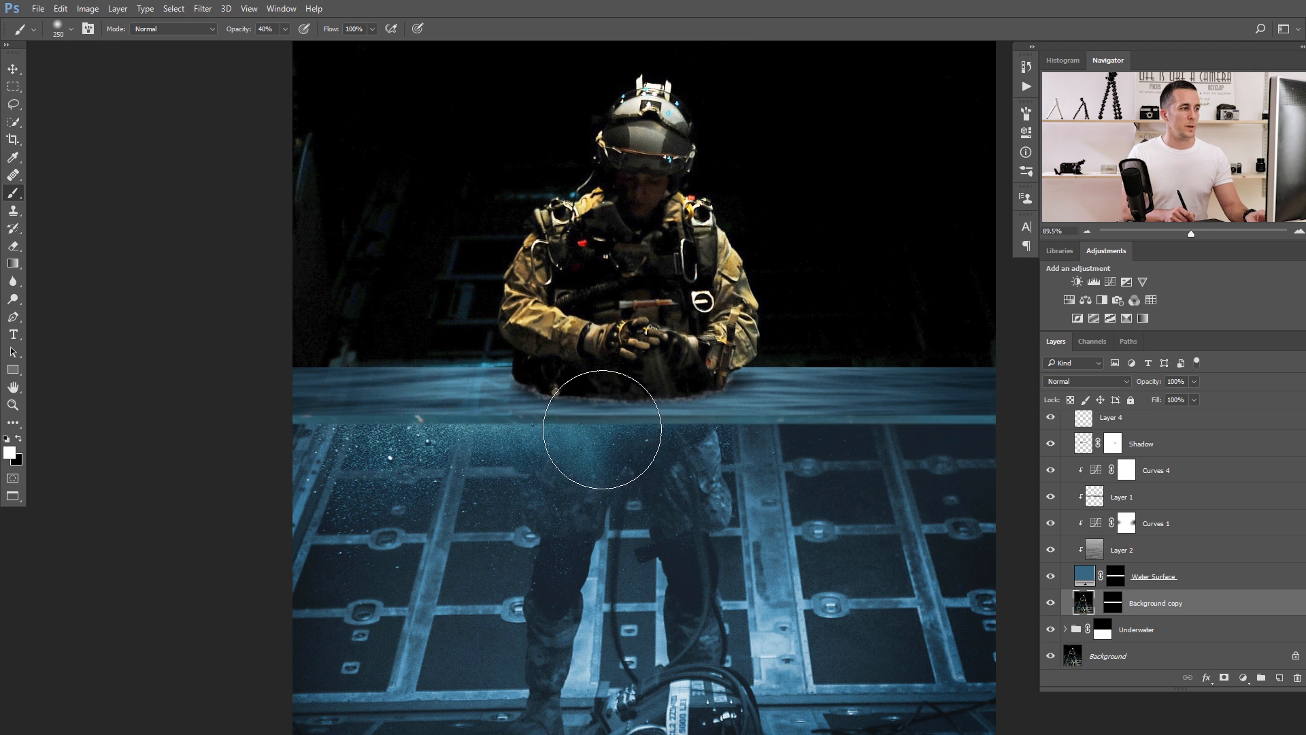
left_click_drag(605, 410, 562, 406)
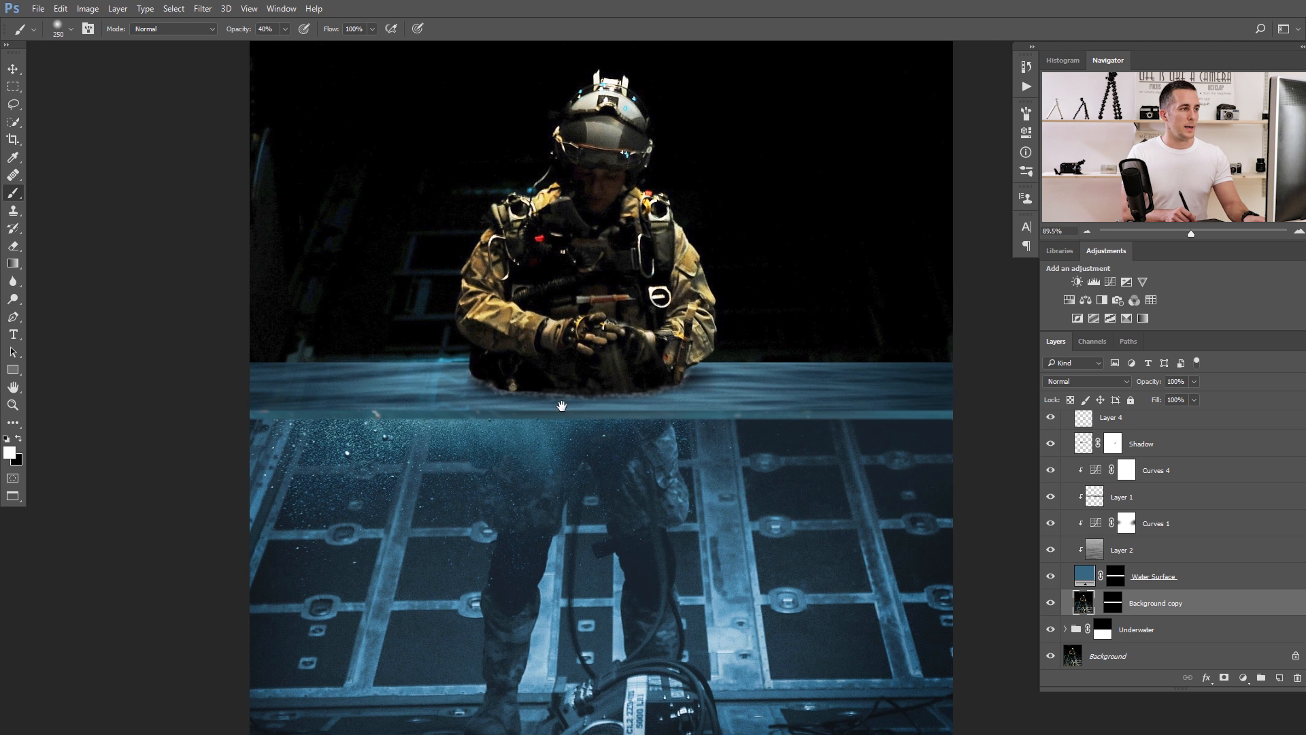
scroll(561, 406, "down", 3)
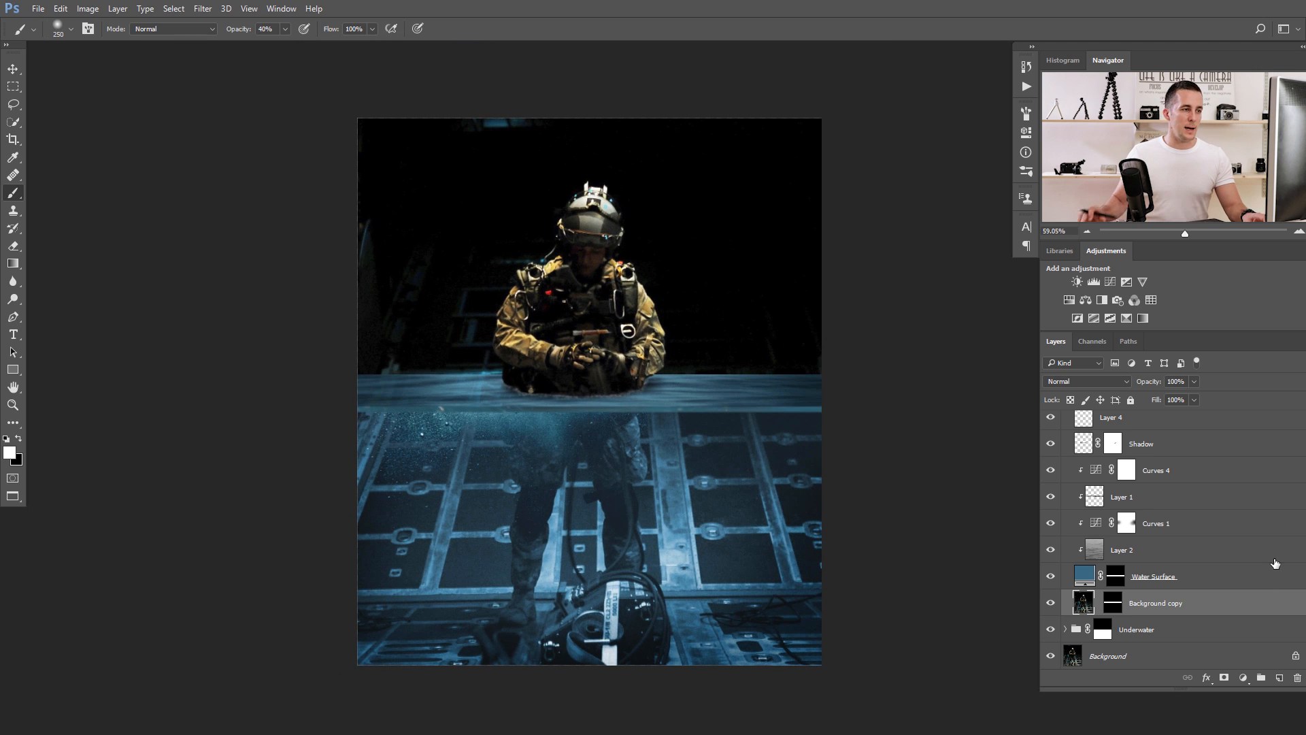
scroll(1275, 563, "up", 3)
left_click(1051, 424)
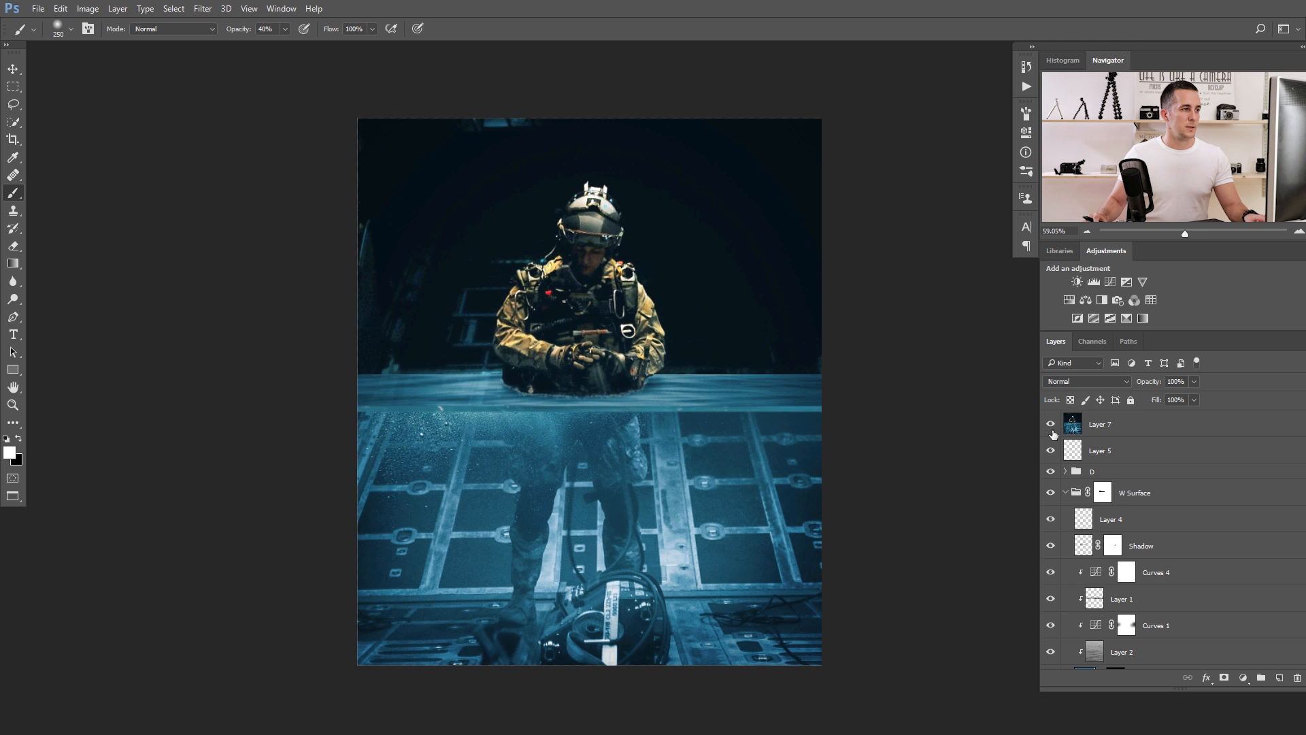
Isolate the Background layer, and make only the Underwater group and Layer 7 visible along with it.
scroll(1078, 553, "down", 3)
left_click(1048, 657, "alt")
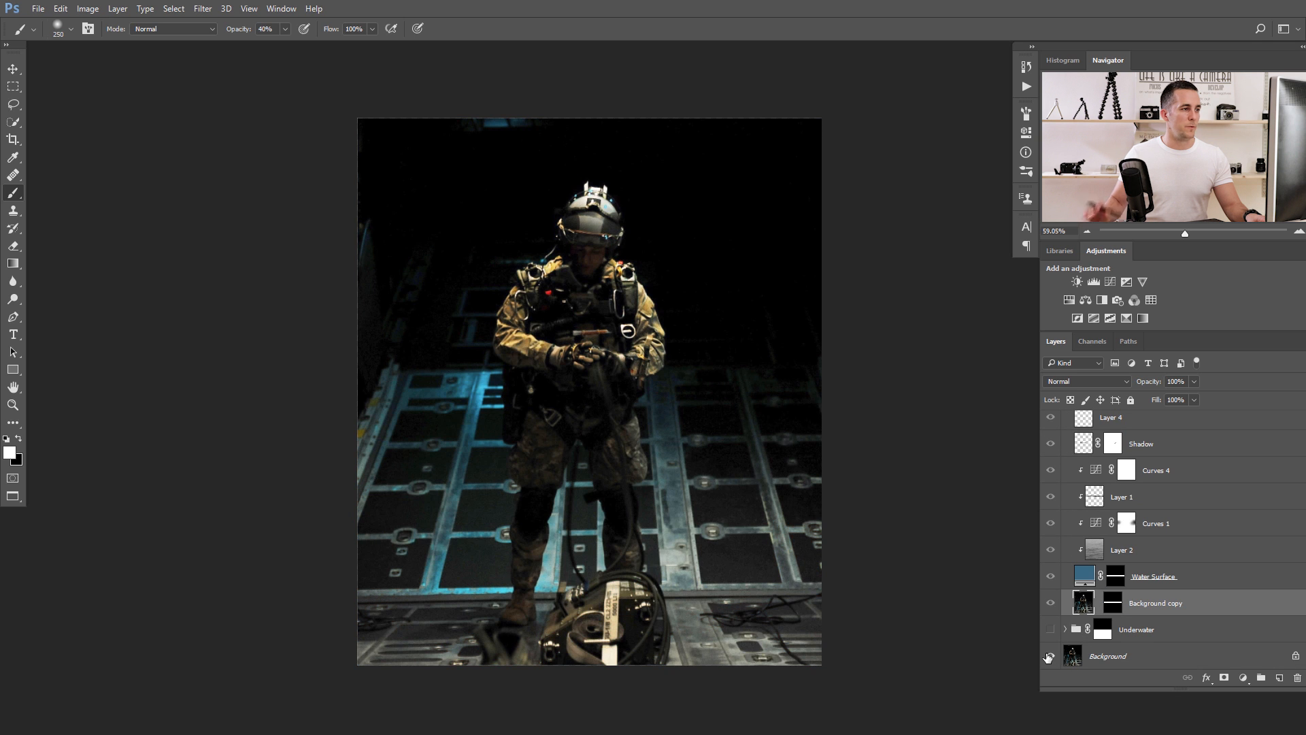
left_click(1051, 656, "alt")
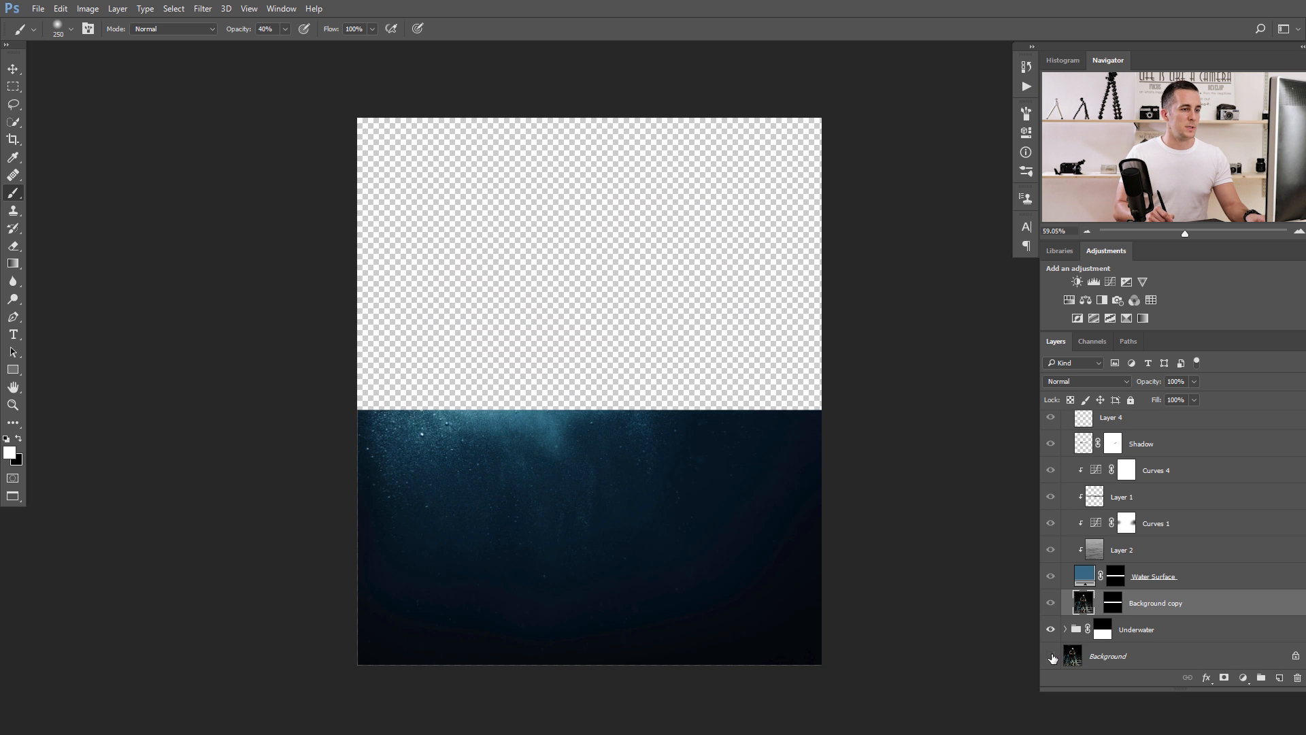
left_click(1051, 657, "alt")
left_click(1051, 630)
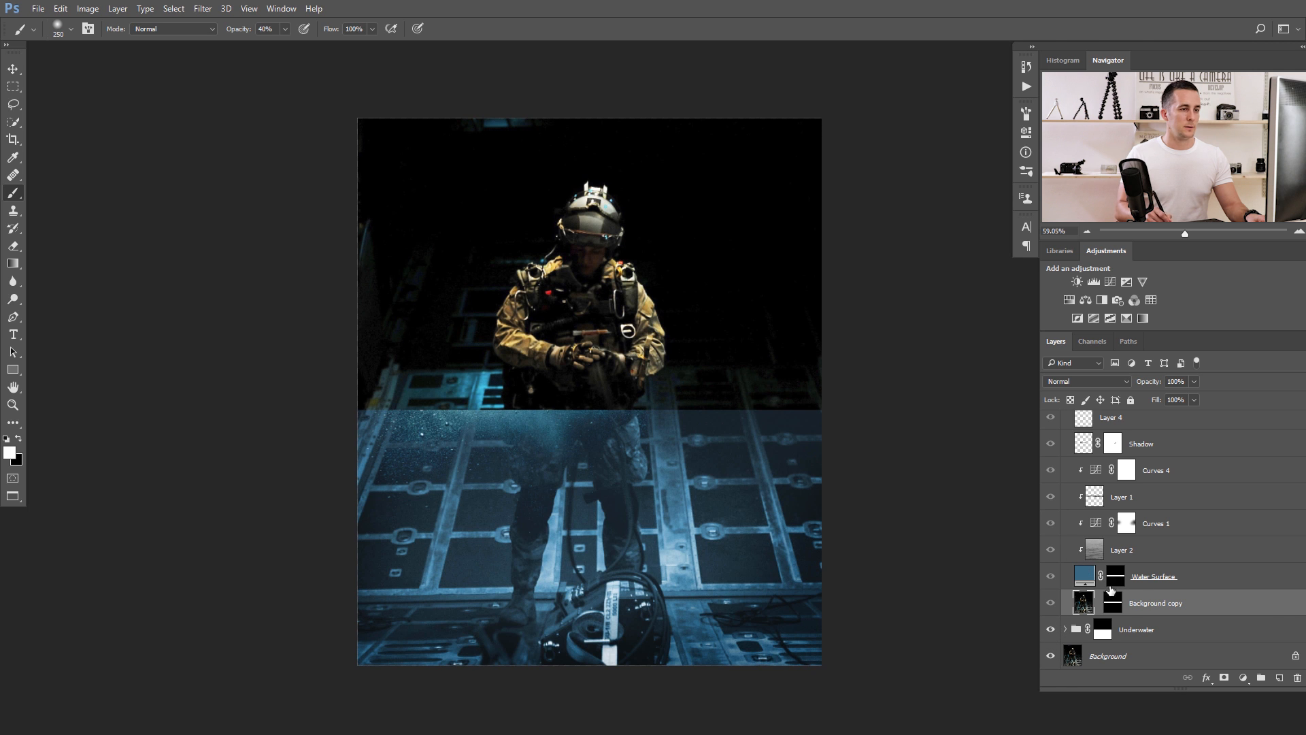
scroll(1066, 453, "up", 3)
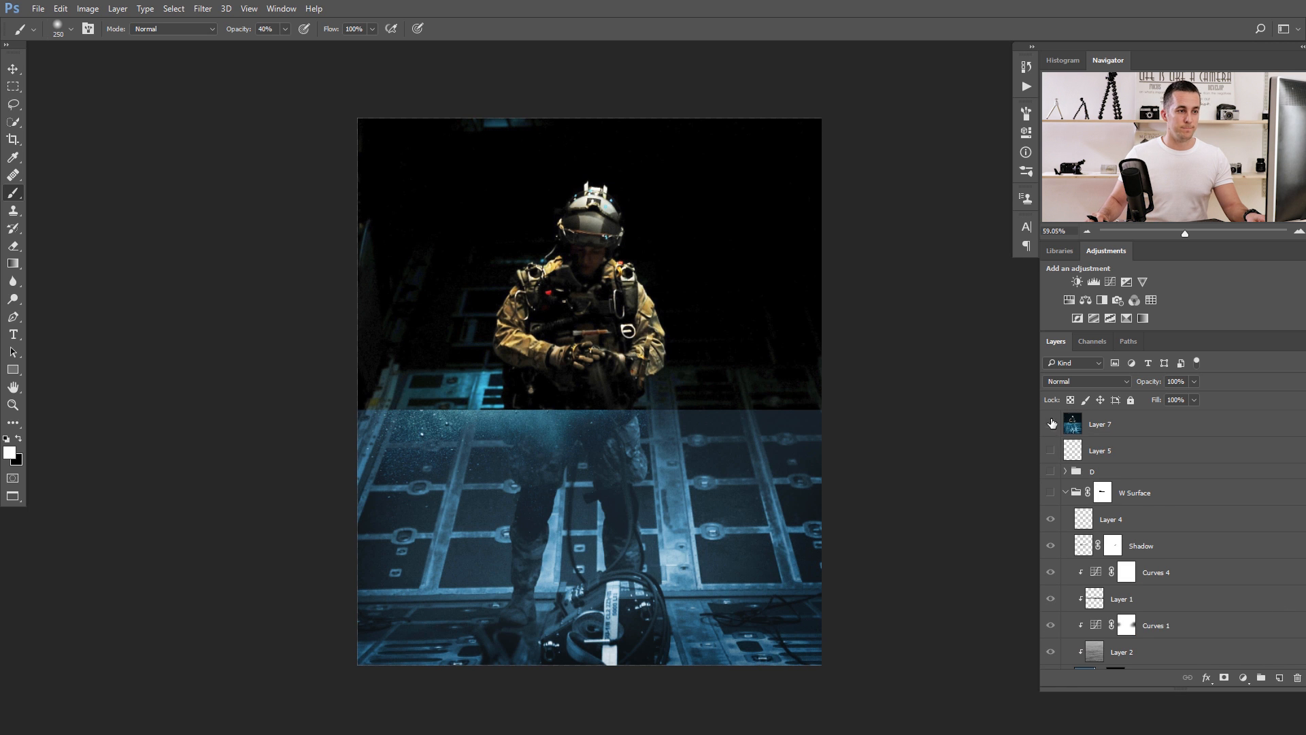
left_click(1051, 423)
Compare the original Background photo with the finished composite by switching the other layers' visibility off and on.
scroll(1059, 589, "down", 3)
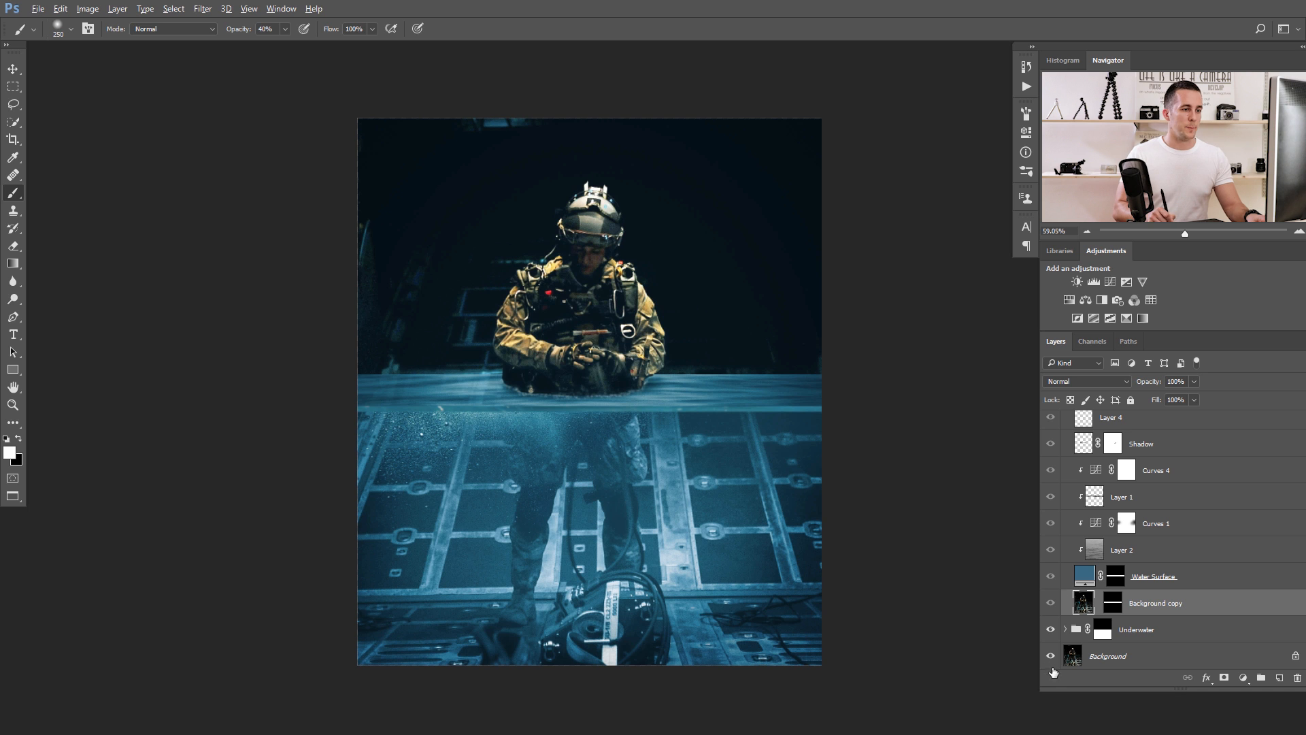
left_click(1053, 654, "alt")
left_click(1056, 654, "alt")
left_click(1053, 655, "alt")
left_click(1055, 653, "alt")
scroll(645, 443, "down", 2)
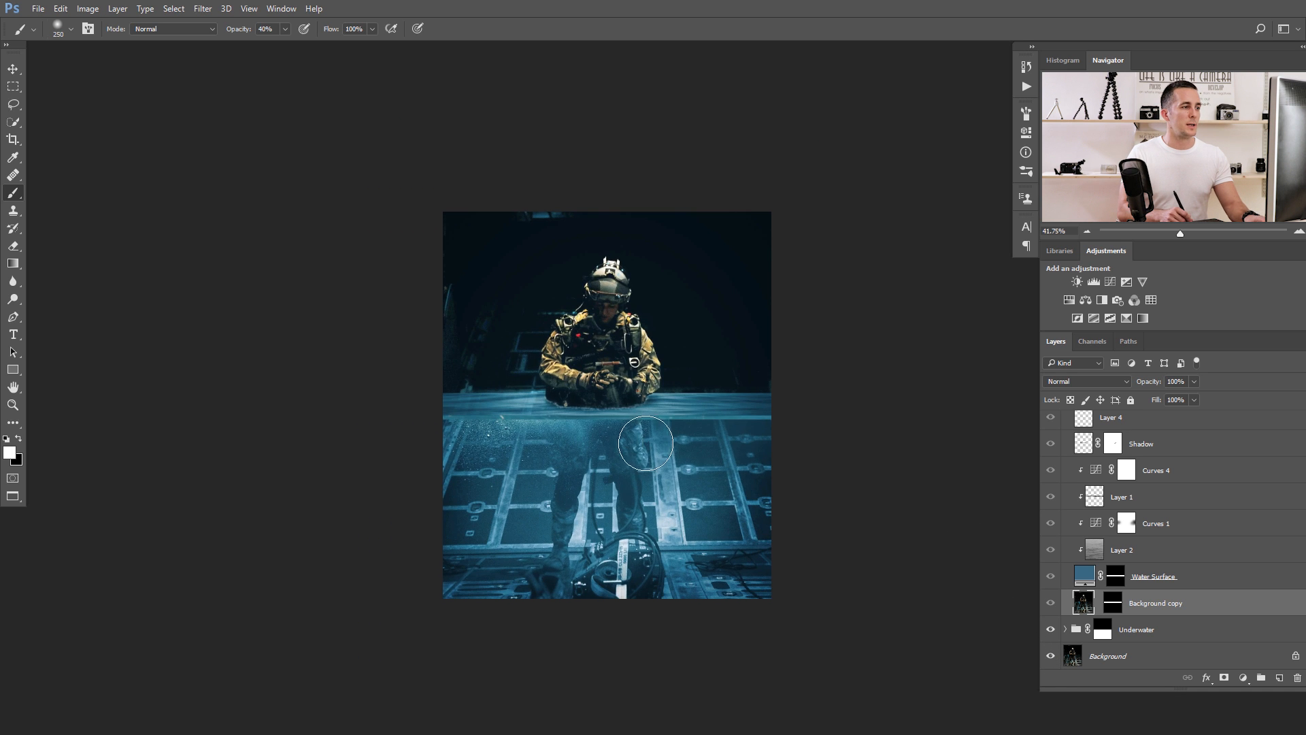
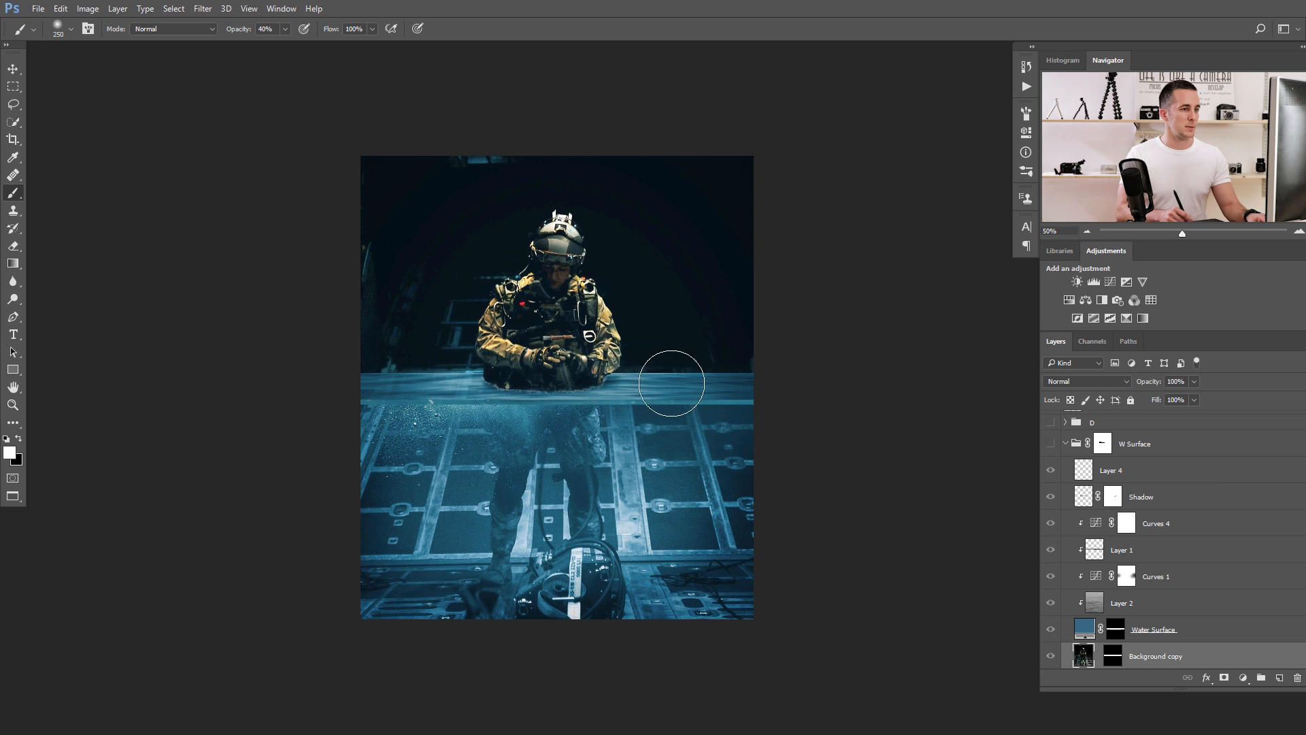
Turn on the visibility of the Background layer, the D group and the W Surface layers, keeping Layer 7 and Layer 5 hidden.
left_click(1051, 655, "alt")
scroll(1056, 632, "down", 1)
left_click(1051, 656)
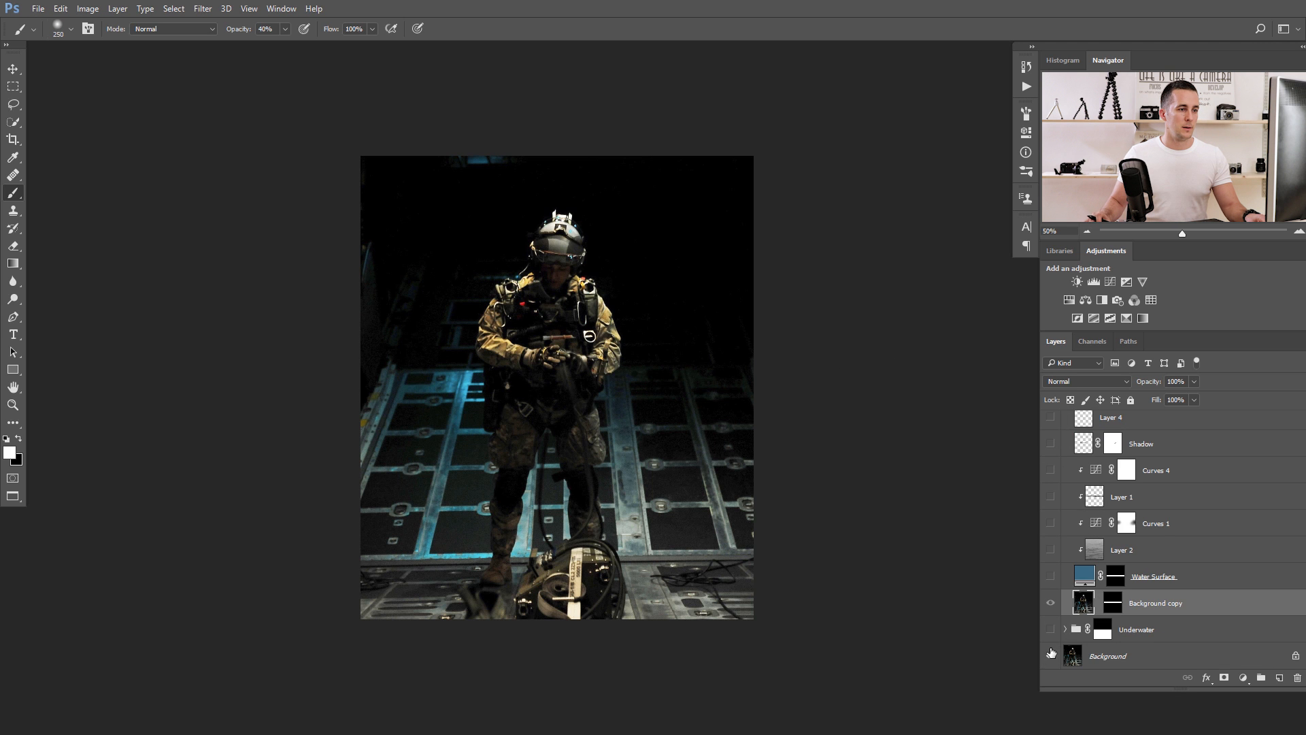
scroll(1053, 655, "up", 2)
left_click_drag(1051, 423, 1052, 620)
scroll(1063, 531, "up", 2)
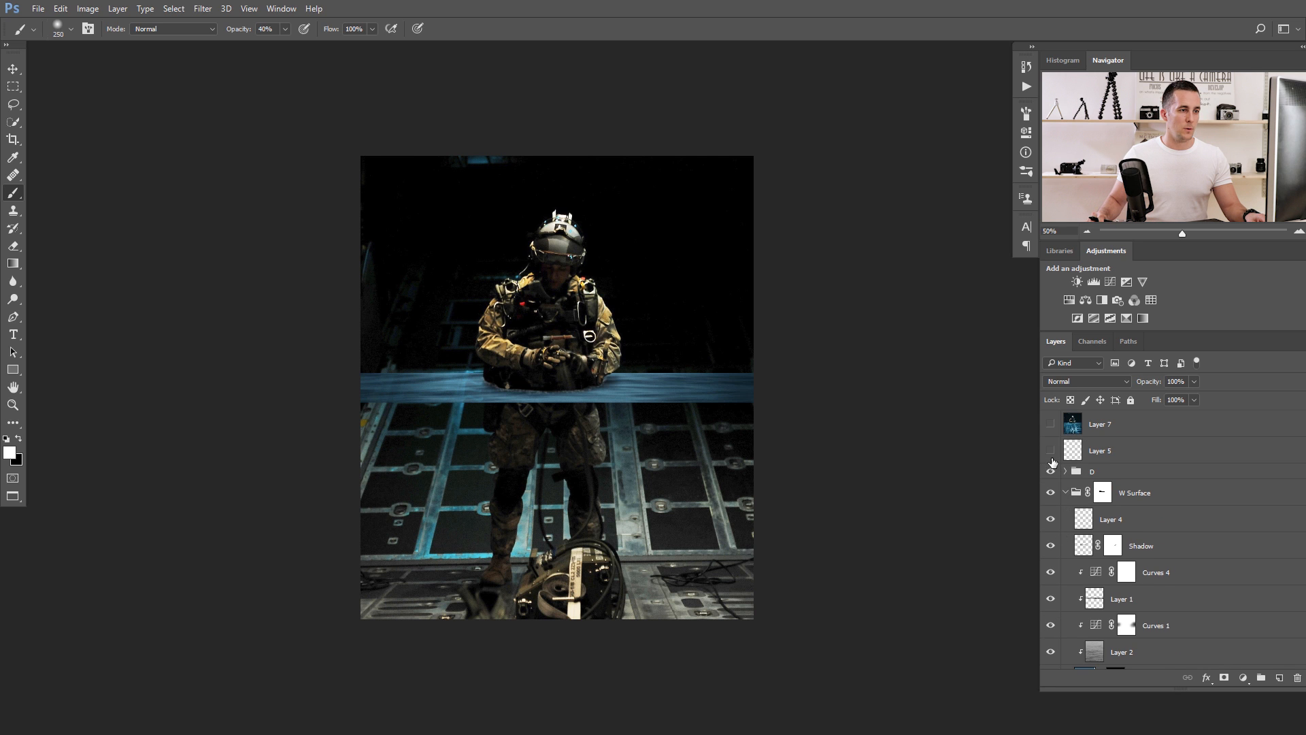
Expand the Underwater group and turn on its Curves, Hue/Saturation and Bubbles layers.
scroll(1060, 517, "down", 4)
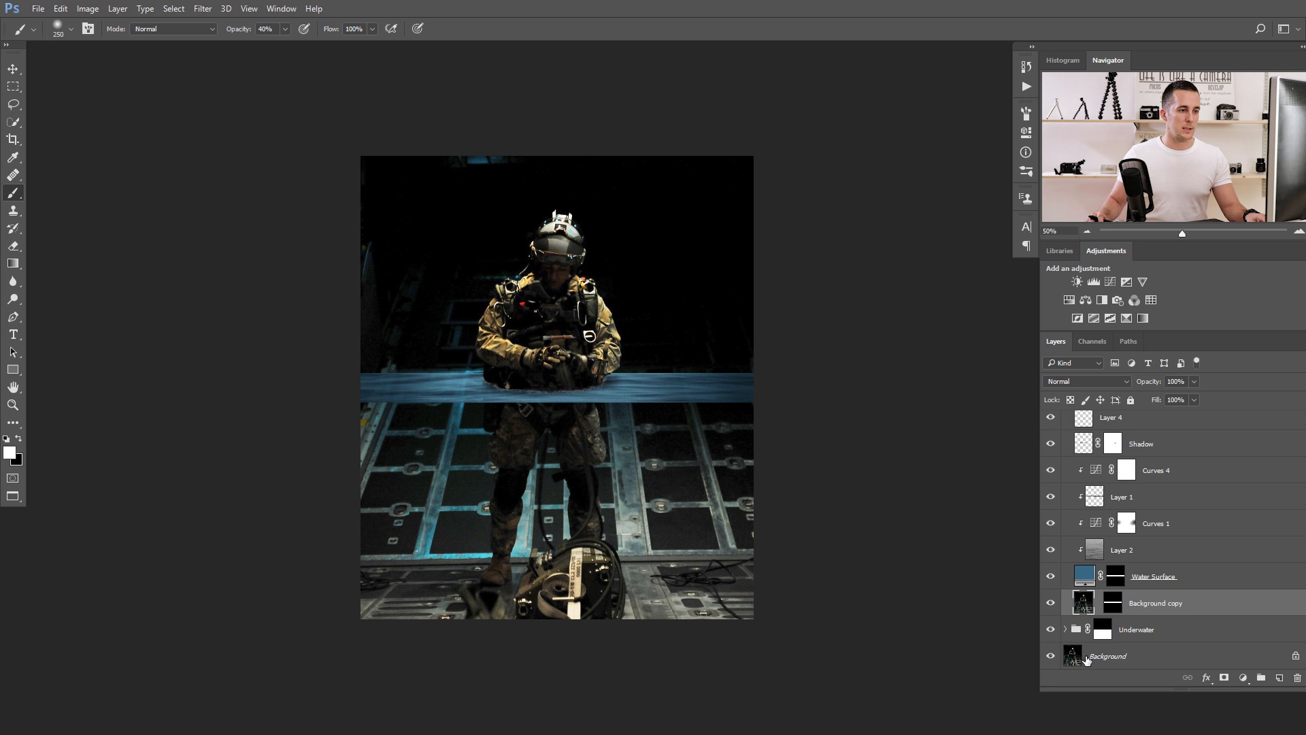
scroll(1073, 642, "up", 2)
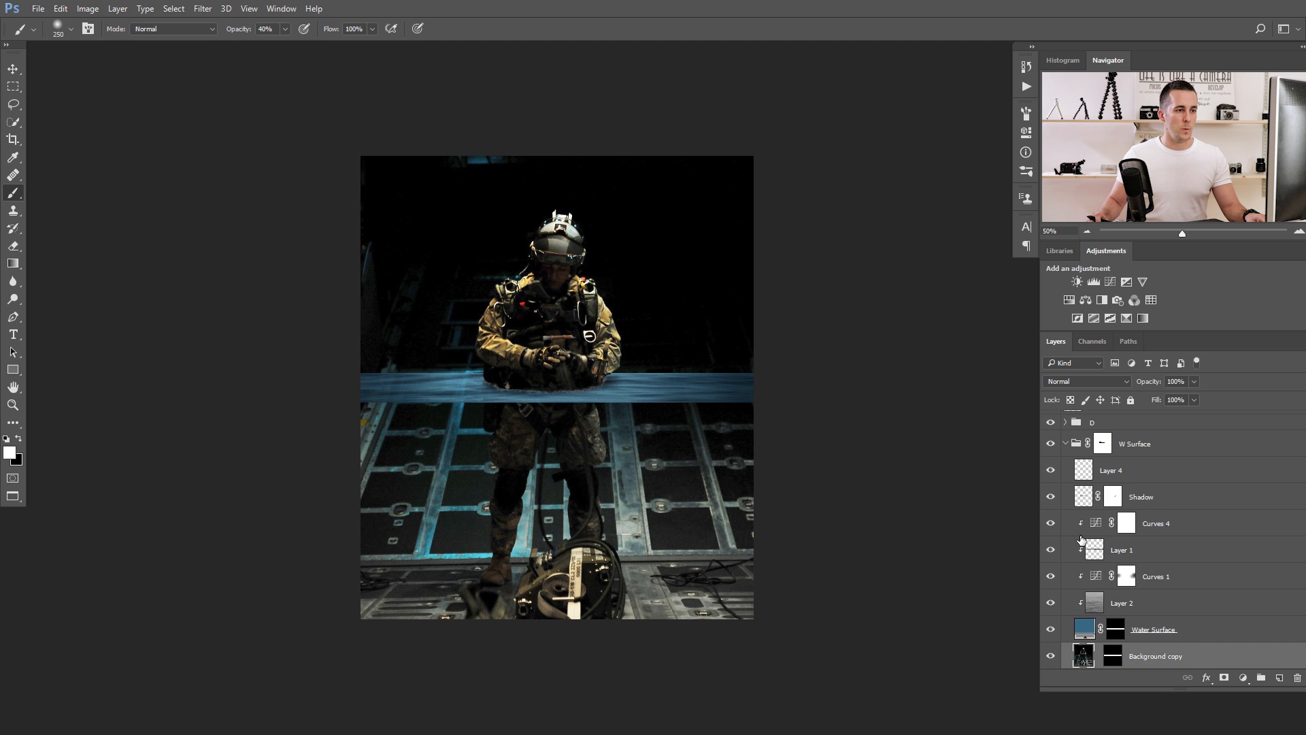
scroll(1081, 538, "down", 2)
left_click(1067, 629)
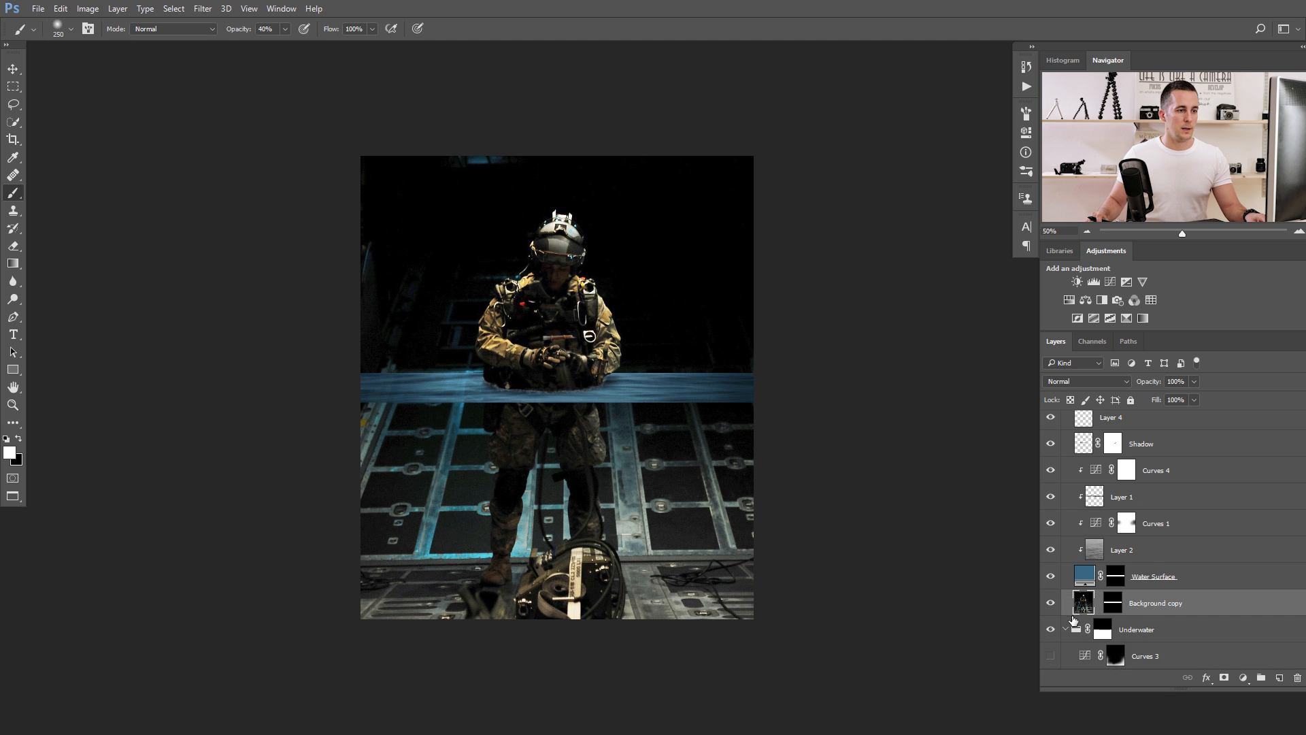
scroll(1054, 583, "down", 4)
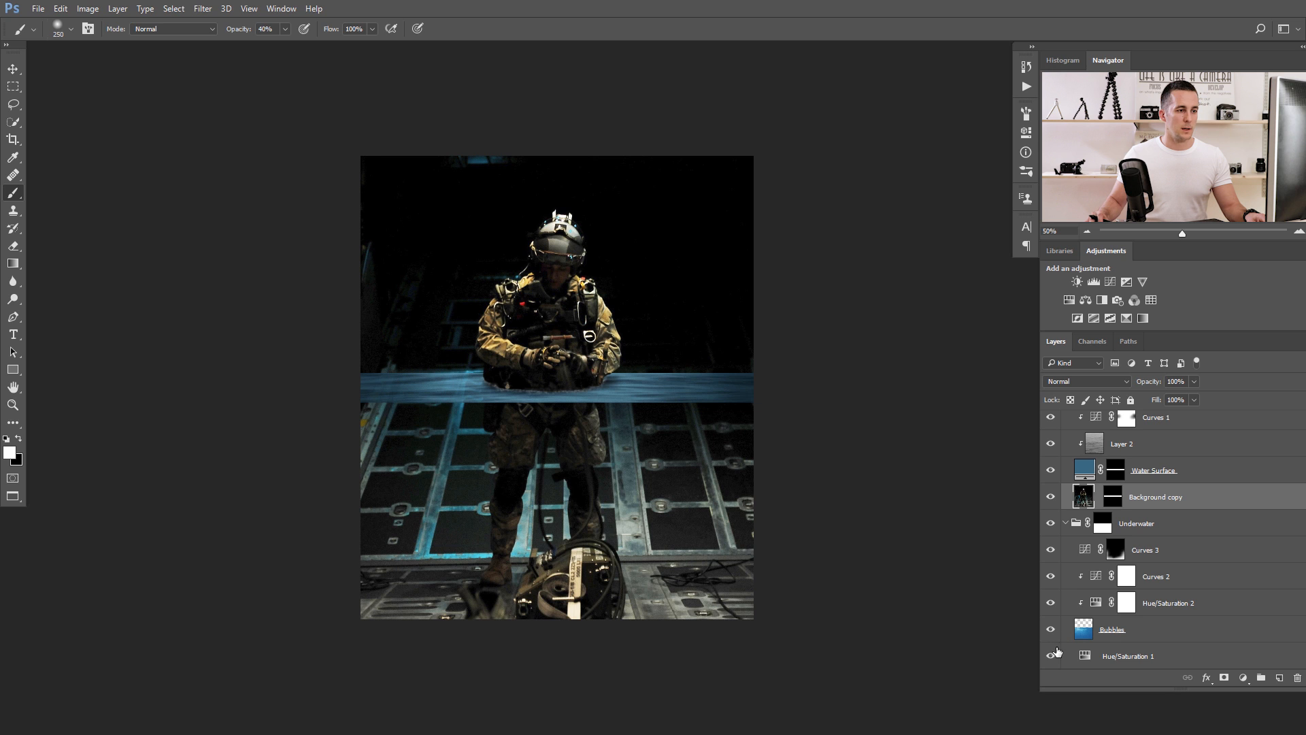
scroll(1129, 544, "up", 6)
scroll(1129, 544, "down", 7)
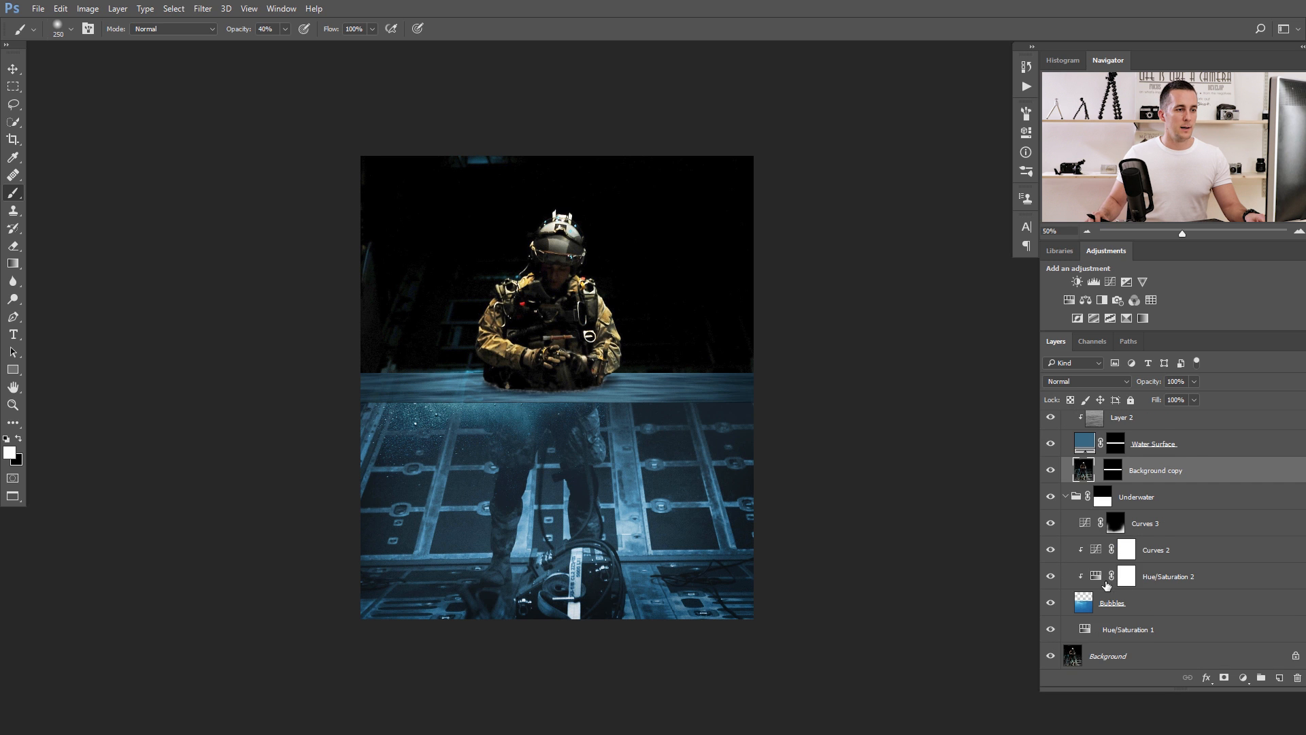
Hide the Background copy layer and paste the House of Vans tunnel photo directly above the Background layer.
left_click(1050, 470)
left_click(1076, 657)
key("ctrl+v")
Scale the pasted tunnel photo to about 57% and position it so it covers the whole canvas.
key("ctrl+t")
left_click_drag(669, 420, 536, 429)
left_click_drag(770, 495, 804, 483)
left_click_drag(683, 402, 683, 456)
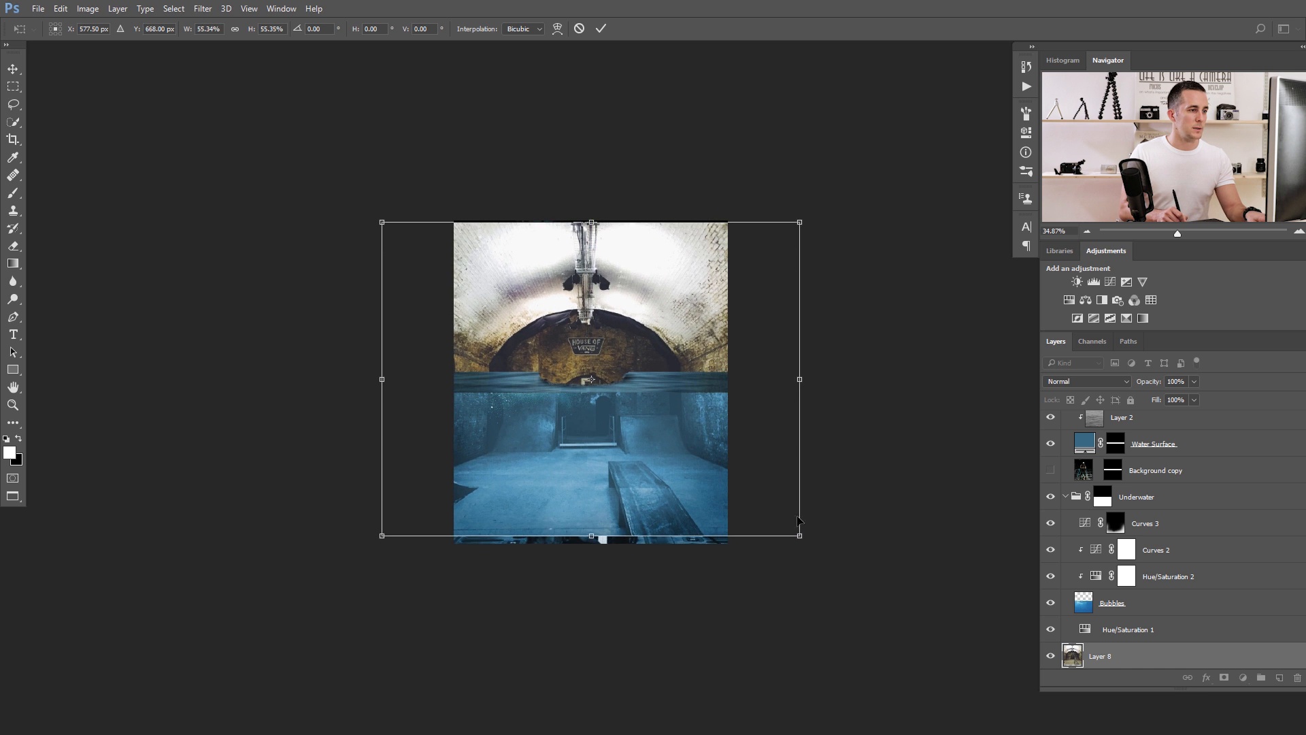
left_click_drag(799, 520, 808, 537)
key("b")
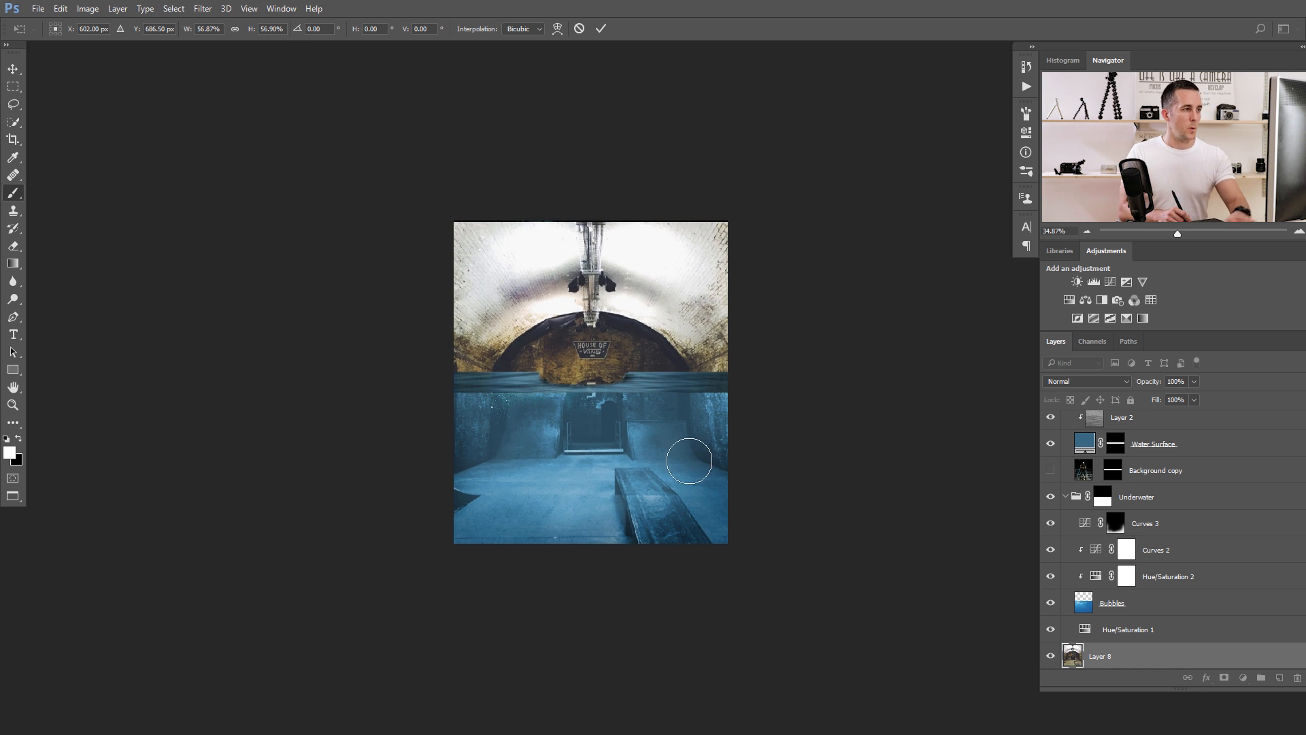
key("Return")
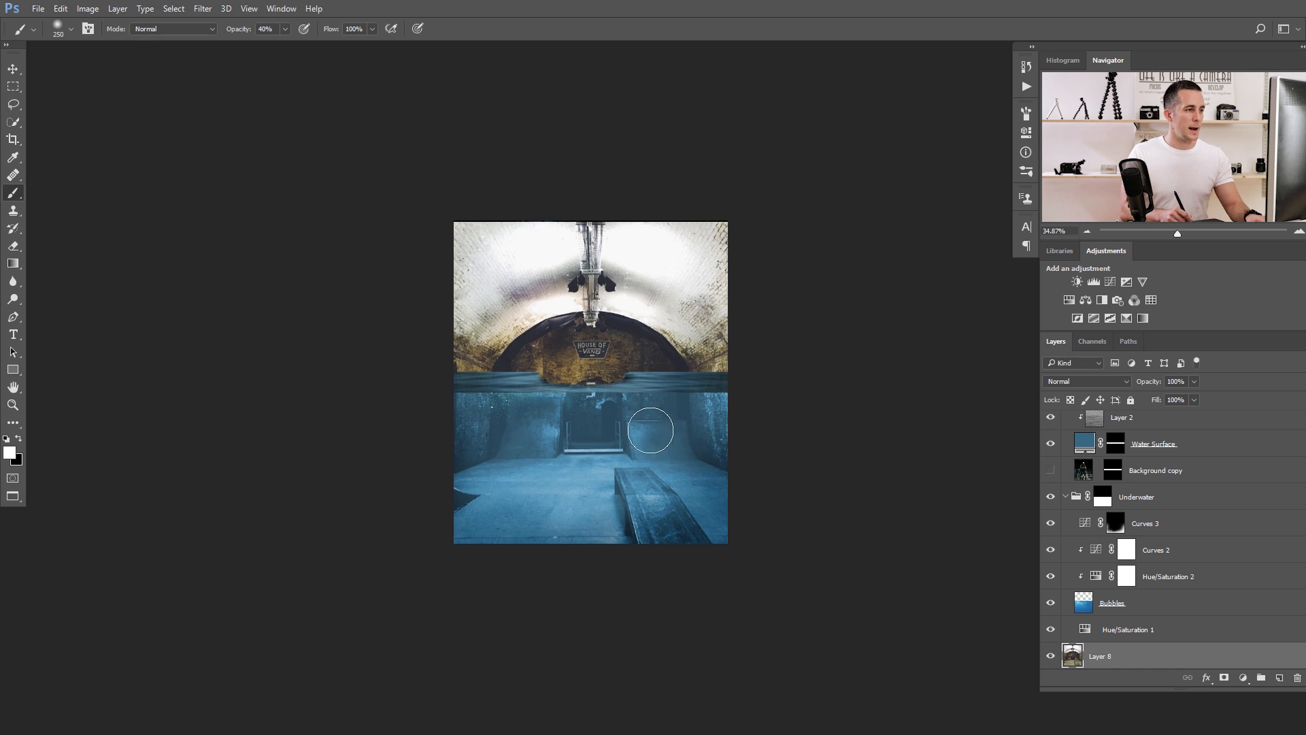
Disable the layer mask of the W Surface group.
left_click(565, 406, "ctrl")
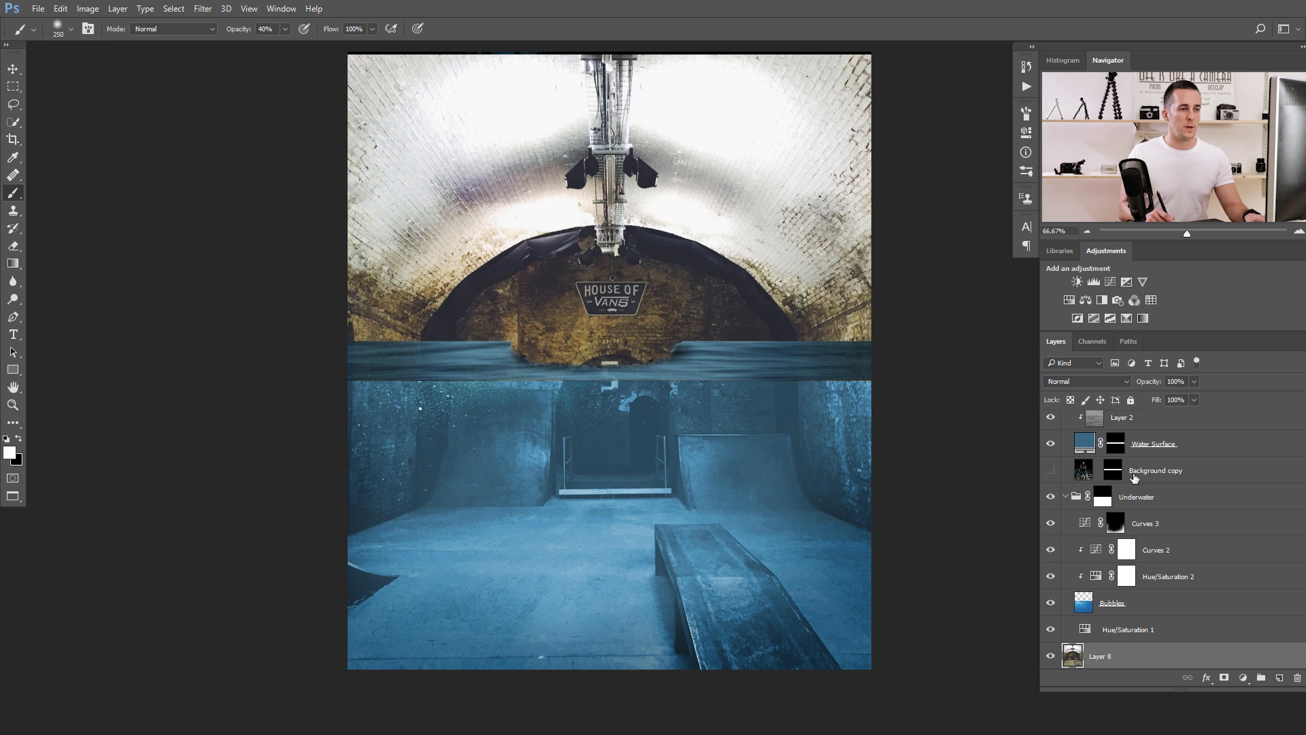
scroll(1185, 509, "up", 5)
scroll(1184, 509, "up", 4)
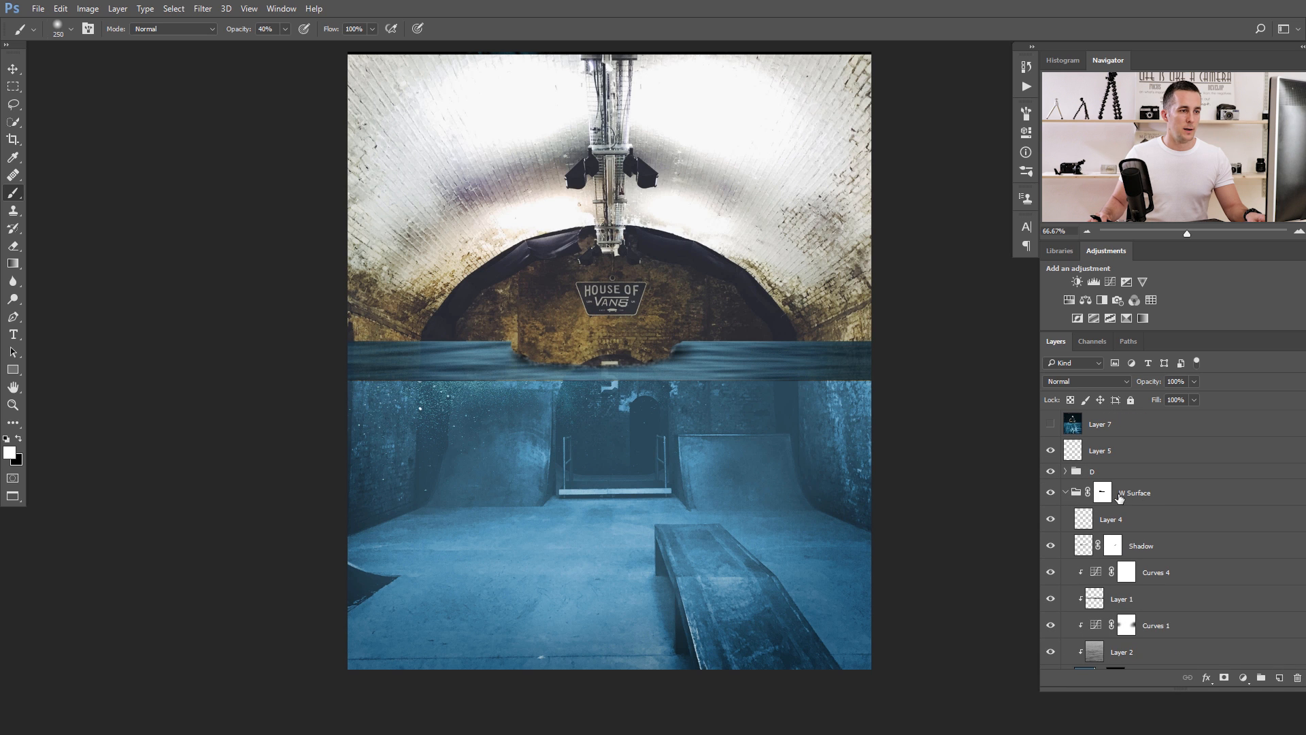
left_click(1101, 494, "shift")
Hide the Shadow layer in the W Surface group and Layer 5 above the D group.
scroll(1102, 494, "down", 1)
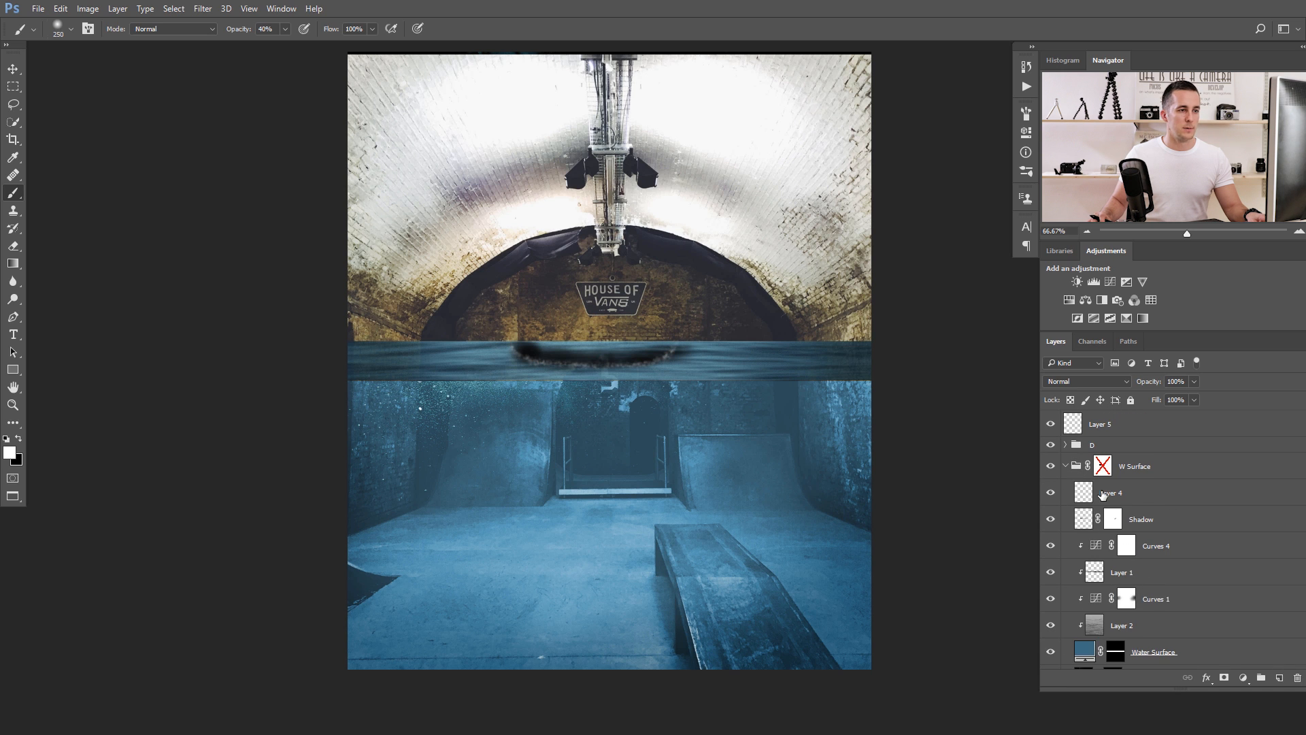
scroll(1102, 495, "down", 1)
left_click(1051, 492)
scroll(1056, 449, "up", 1)
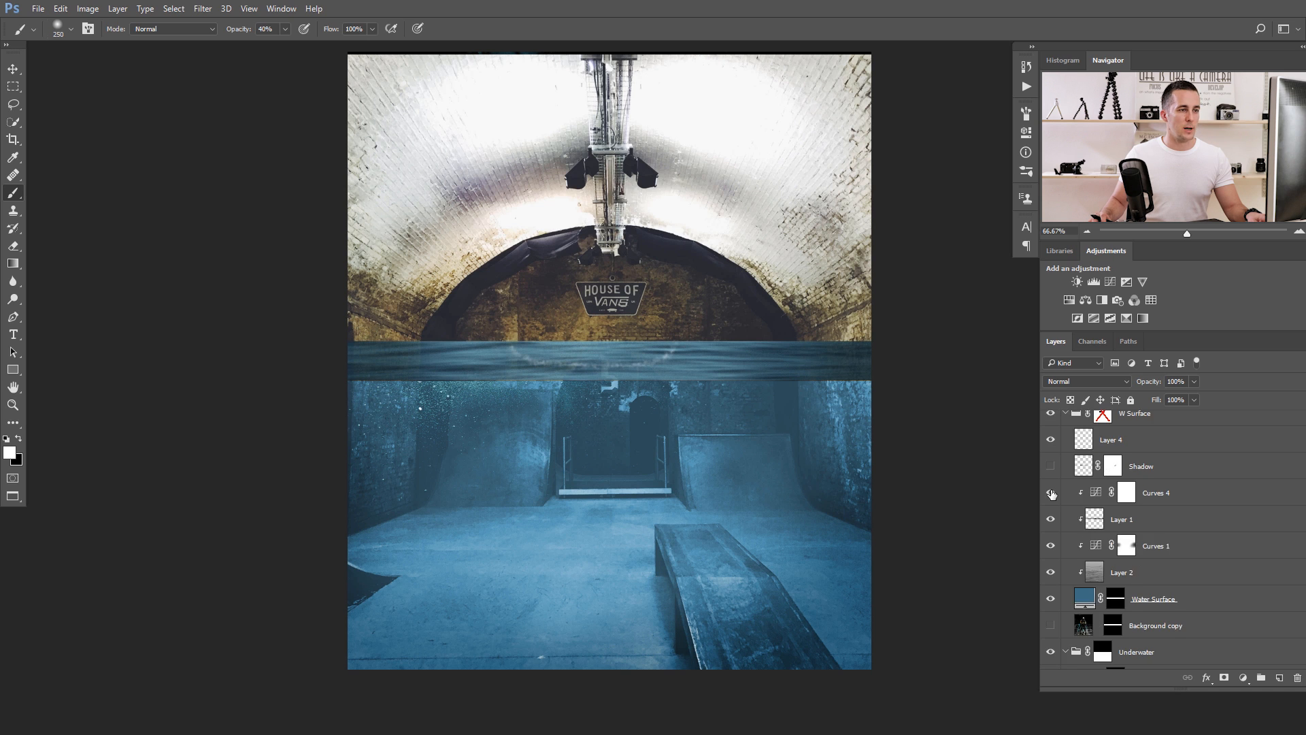
left_click(1052, 426)
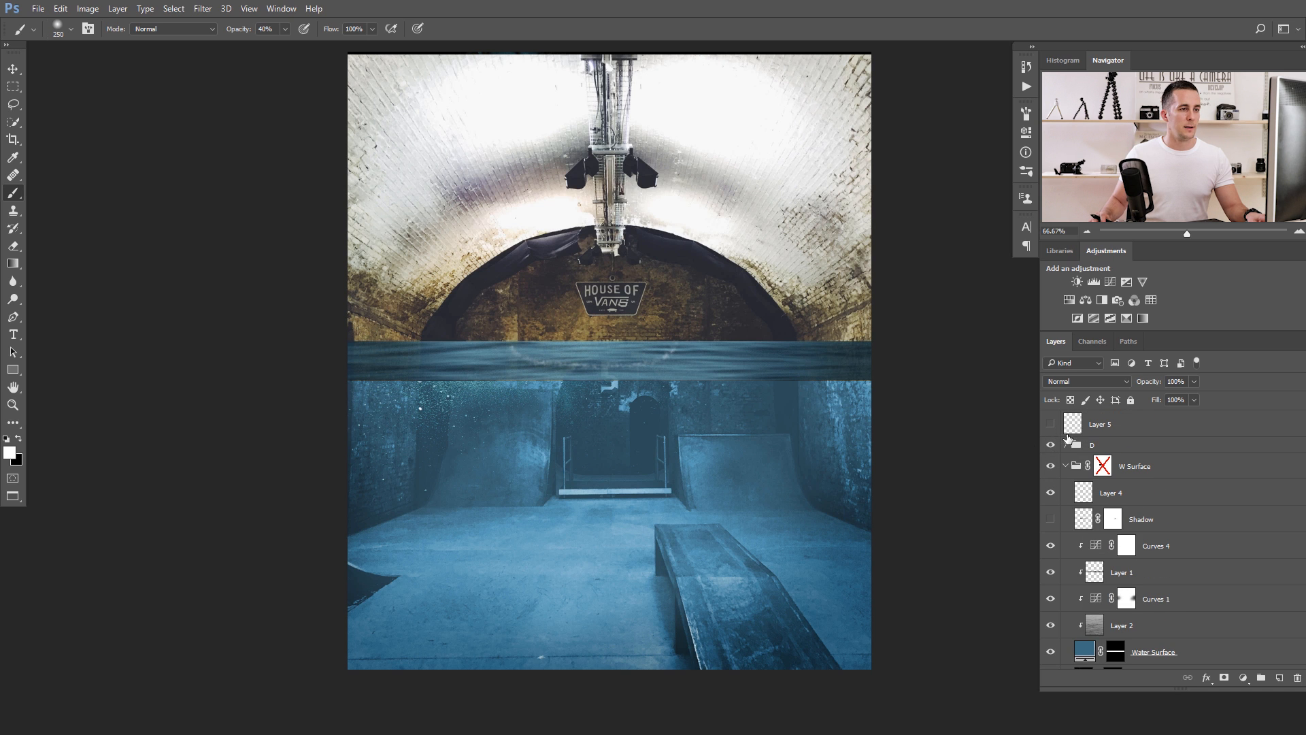
Check the D group's contents and hide Layer 4 in the W Surface group.
scroll(1064, 438, "up", 1)
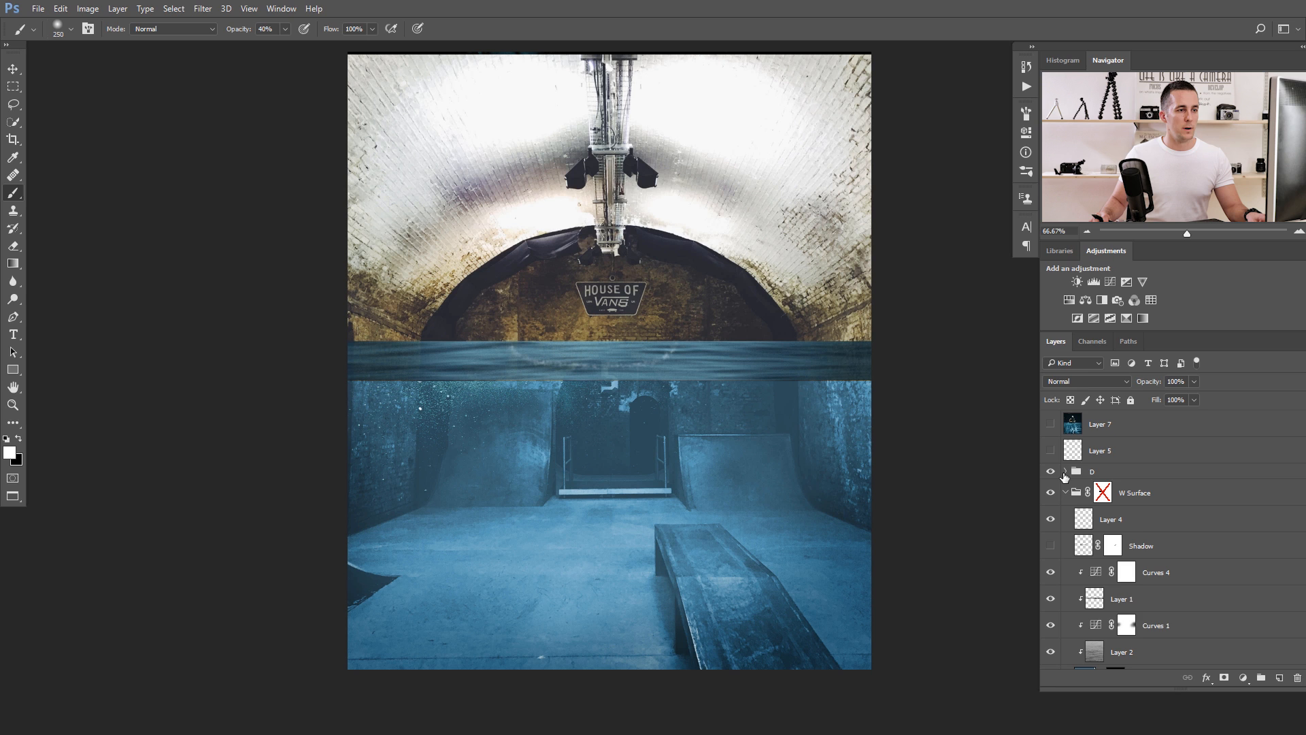
left_click(1065, 476)
left_click(1066, 476)
left_click(1065, 476)
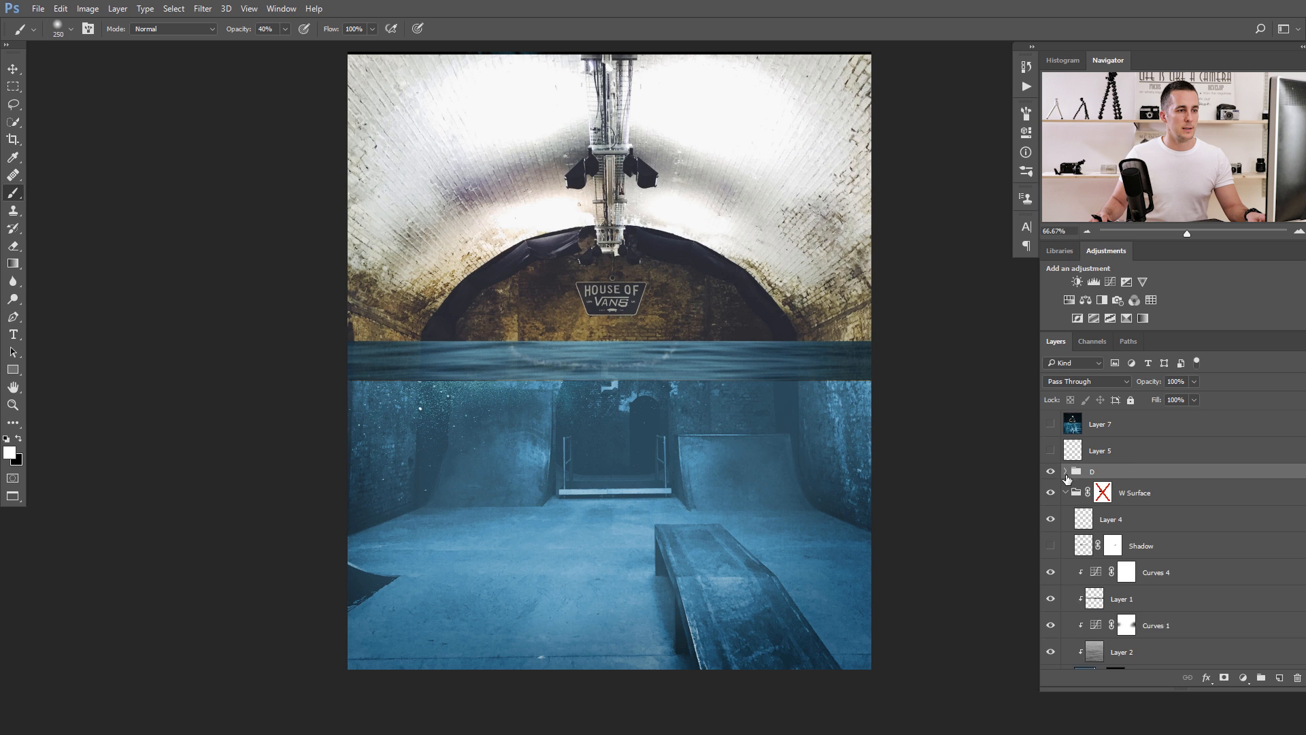
scroll(1063, 526, "down", 3)
scroll(1055, 545, "down", 2)
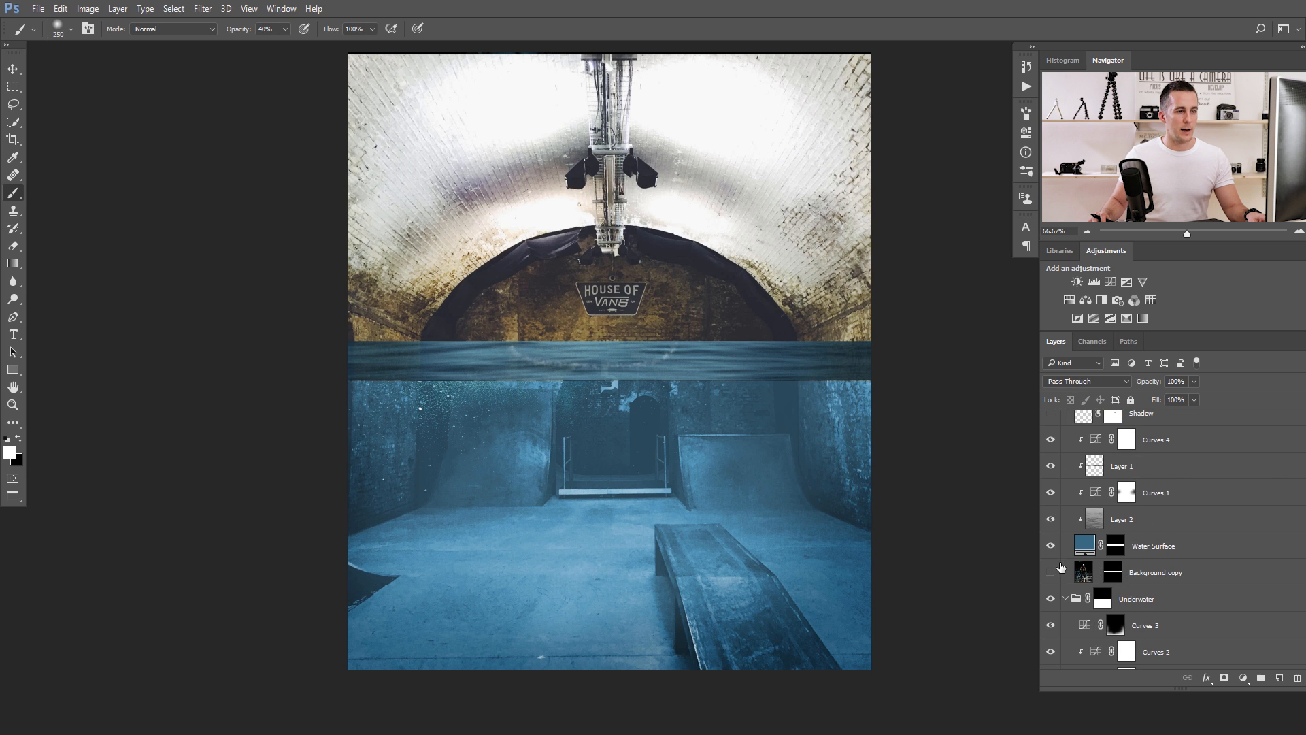
scroll(1053, 547, "up", 3)
left_click(1050, 465)
scroll(626, 445, "down", 1)
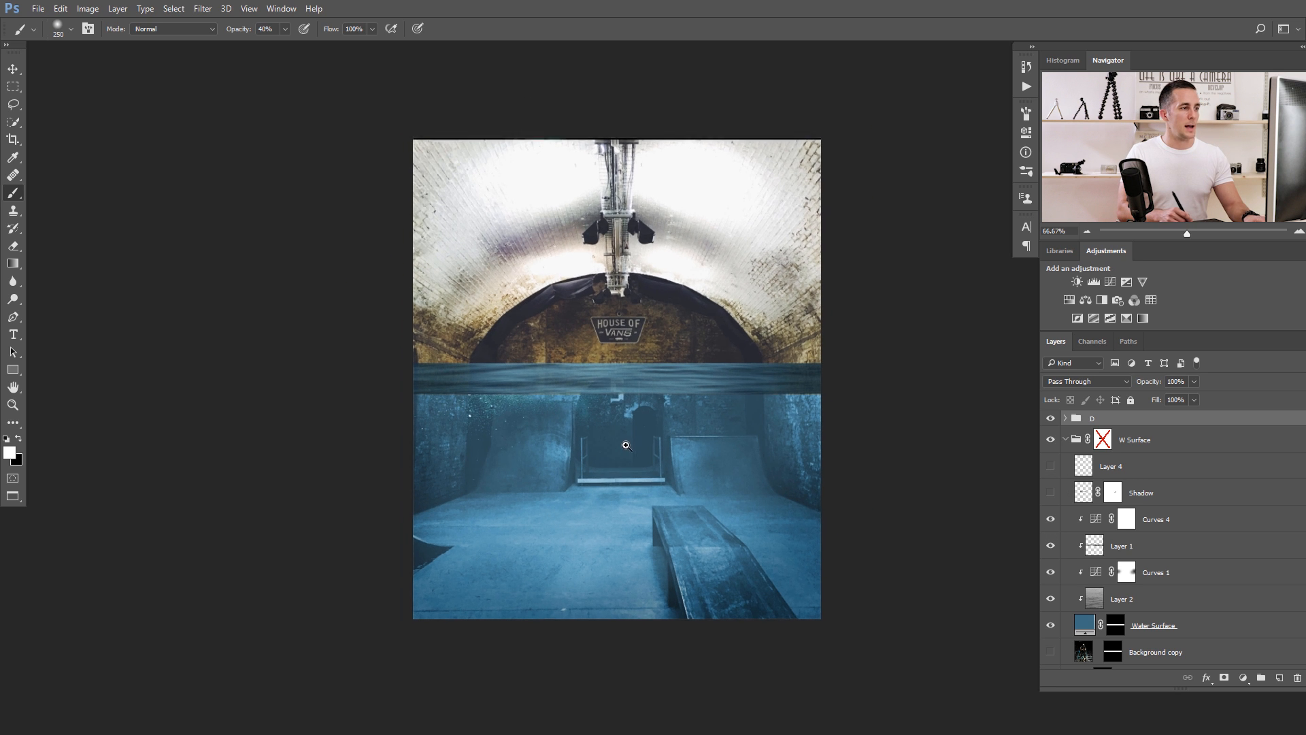
Free-transform the W Surface group into a thin strip of water along the upper edge of the underwater area.
left_click_drag(626, 446, 631, 443)
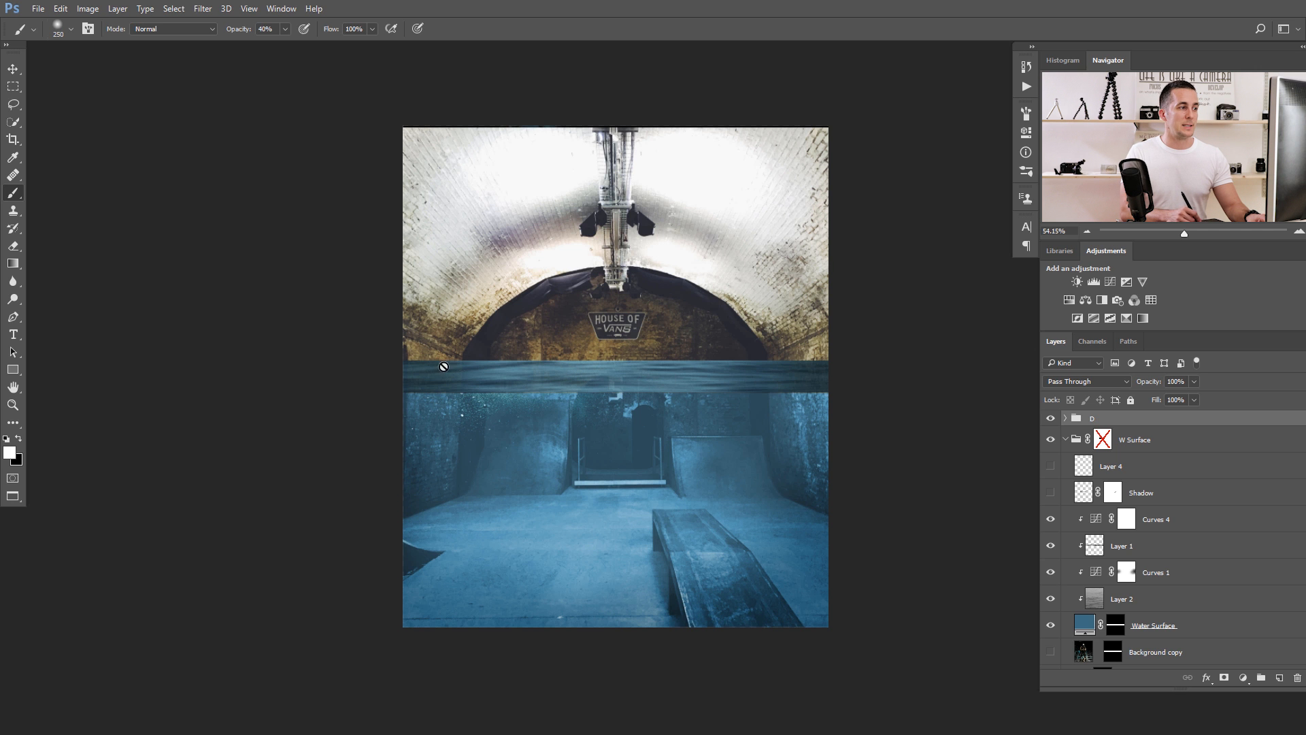
scroll(603, 381, "up", 1)
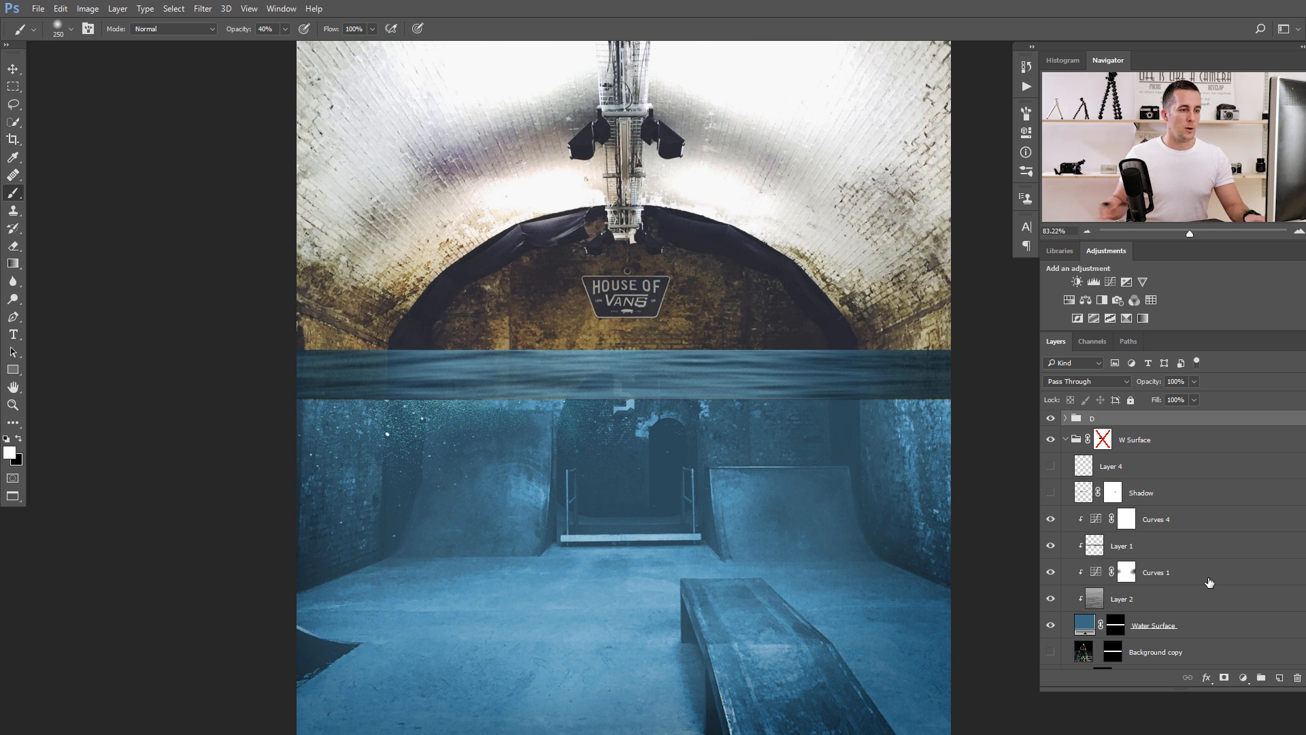
left_click(1071, 442)
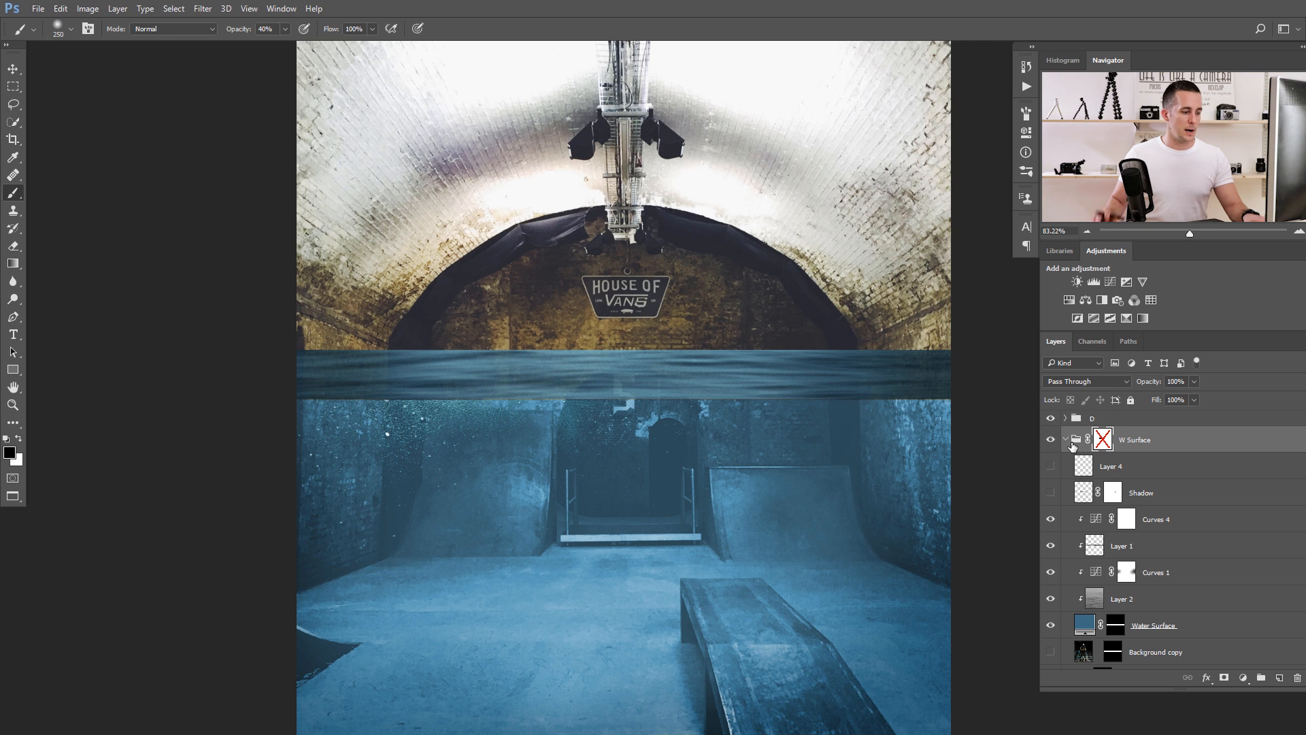
key("ctrl+t")
left_click_drag(616, 393, 588, 390)
left_click_drag(772, 259, 481, 279)
left_click_drag(851, 223, 854, 401)
key("Return")
key("b")
left_click_drag(365, 469, 445, 435)
key("v")
left_click_drag(457, 363, 457, 208)
left_click_drag(527, 285, 504, 333)
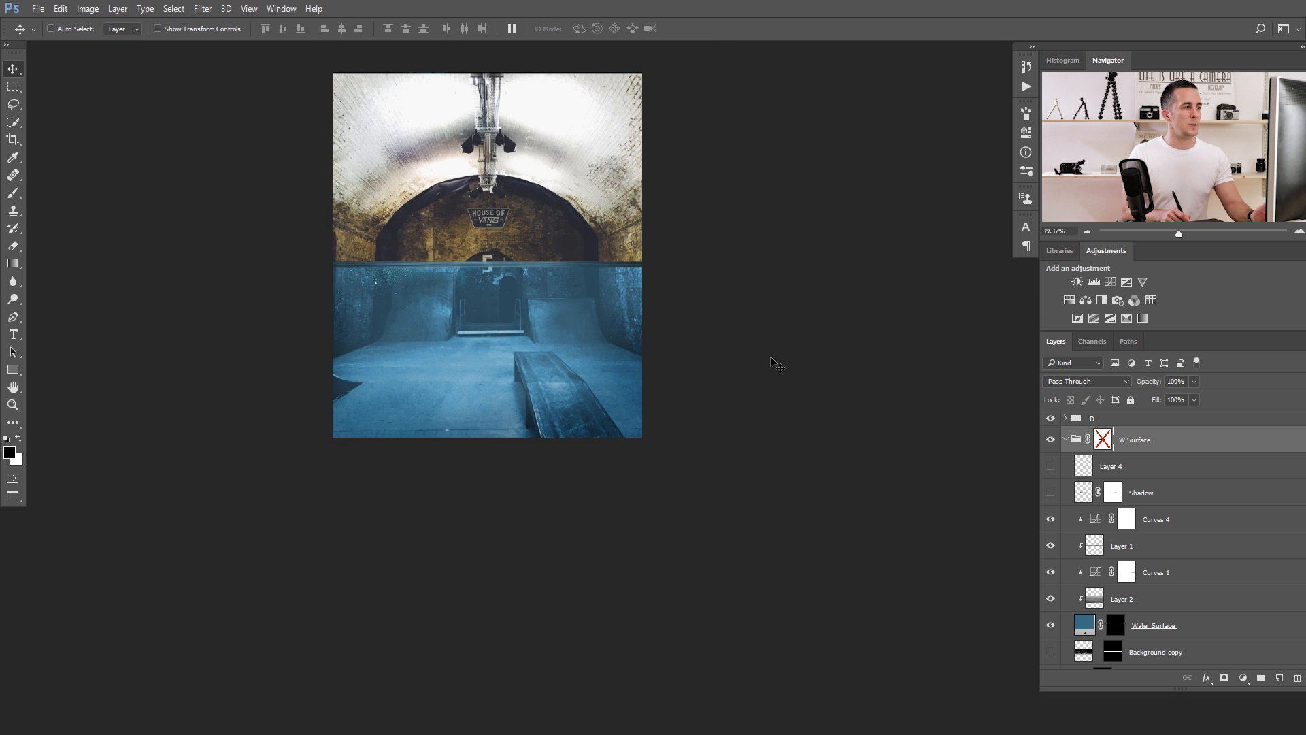
left_click_drag(623, 370, 641, 474)
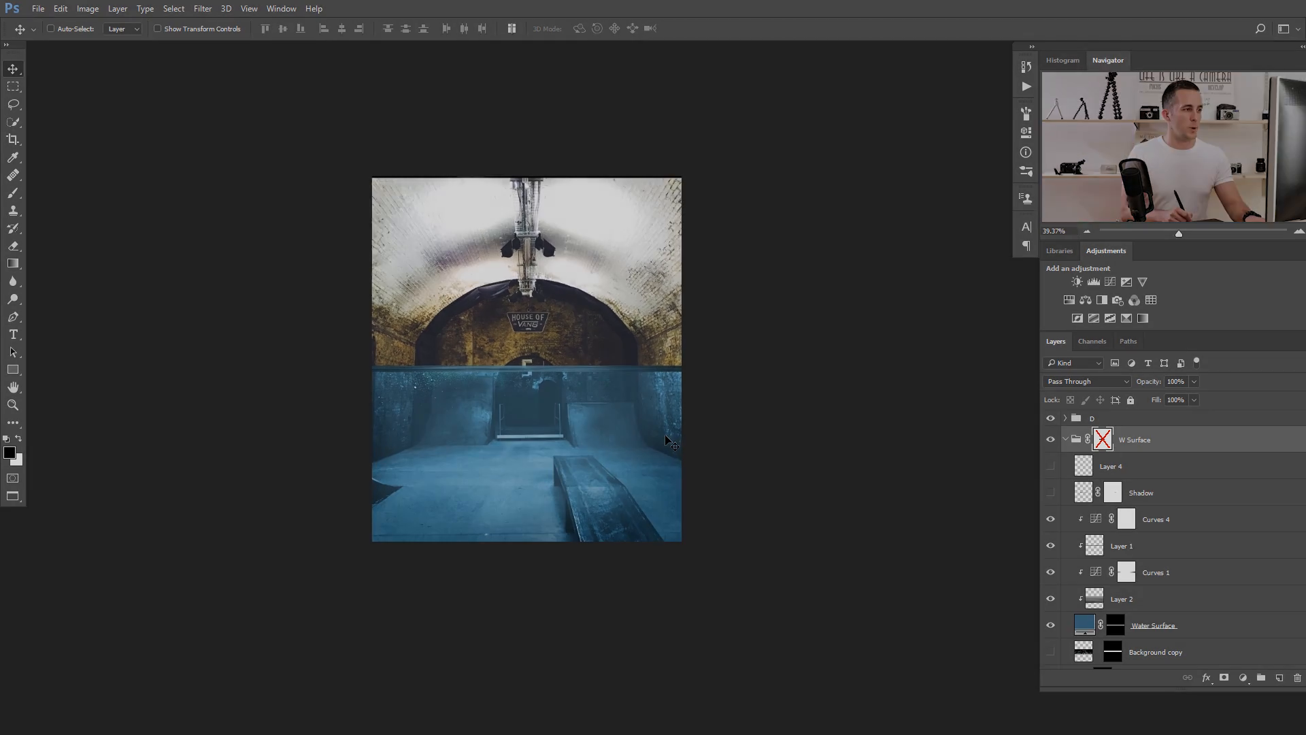